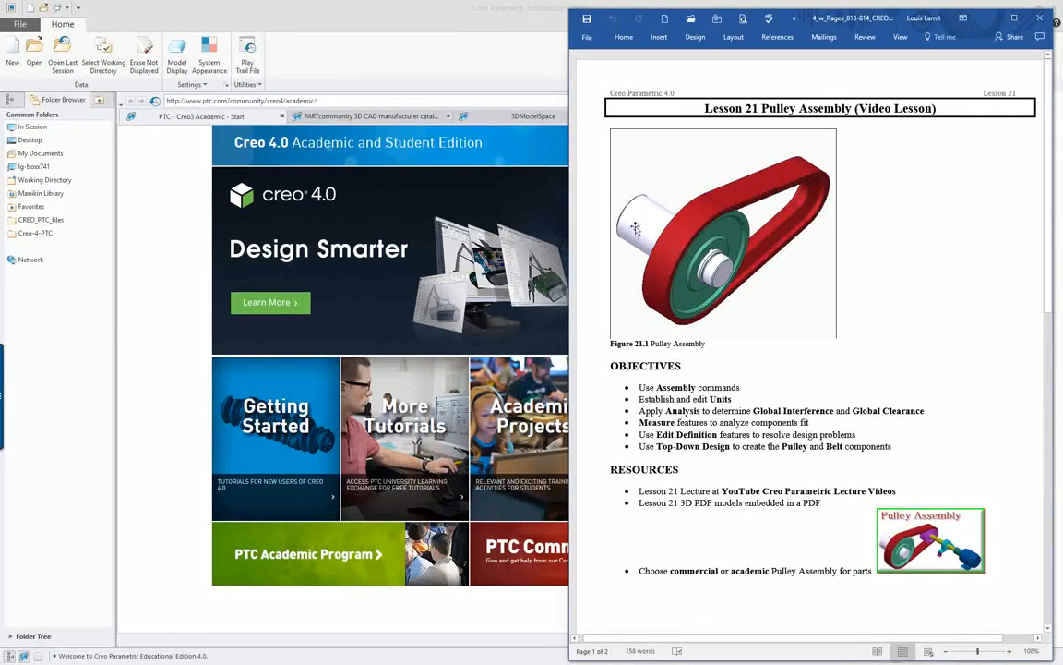
click(507, 63)
click(705, 100)
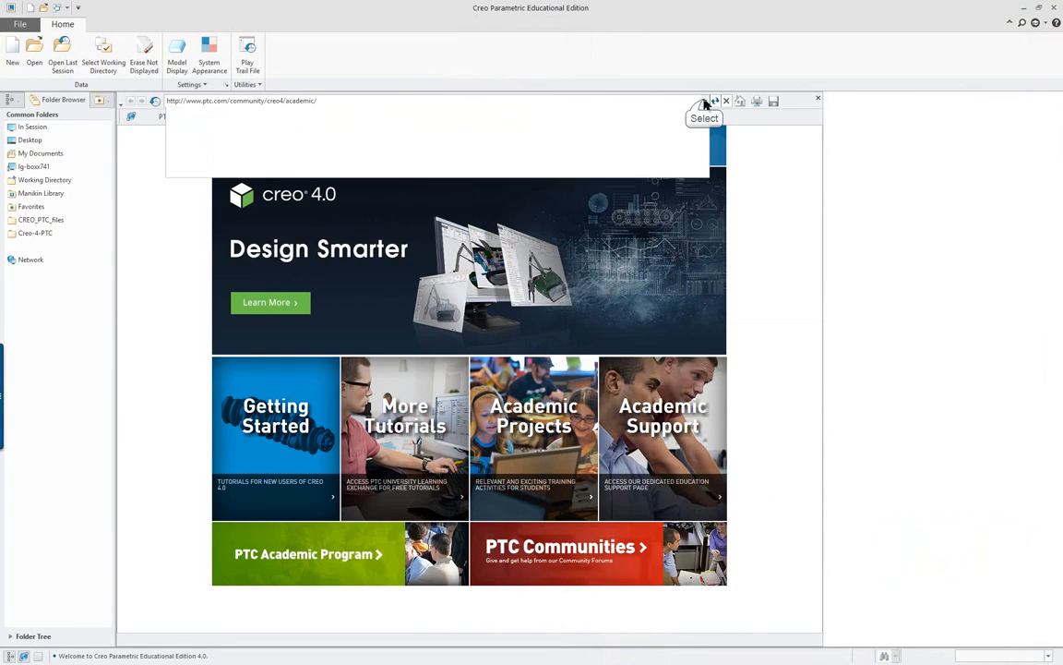
click(293, 163)
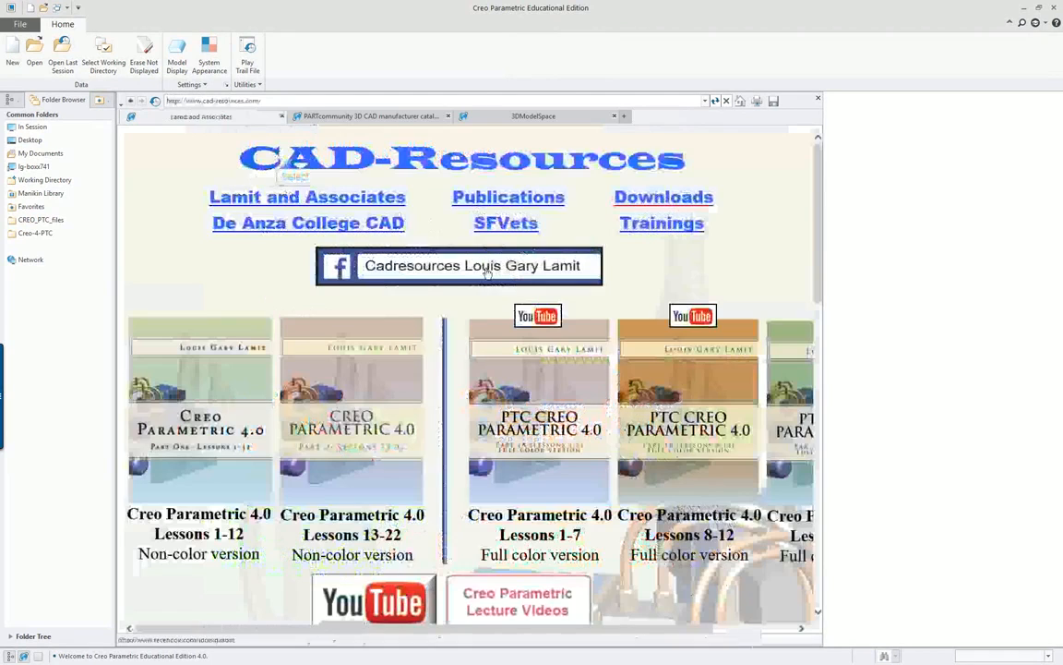
Download the Pulley Assembly components from the lesson links and open pulley.zip directly instead of saving it.
scroll(601, 311, down, 10)
scroll(596, 316, up, 3)
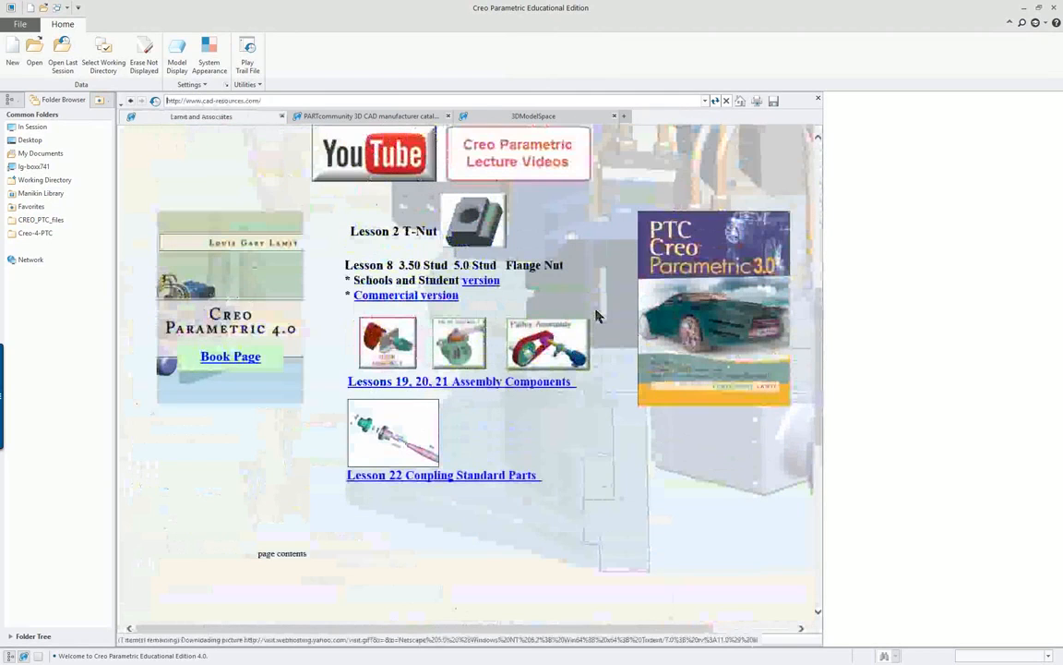
click(540, 345)
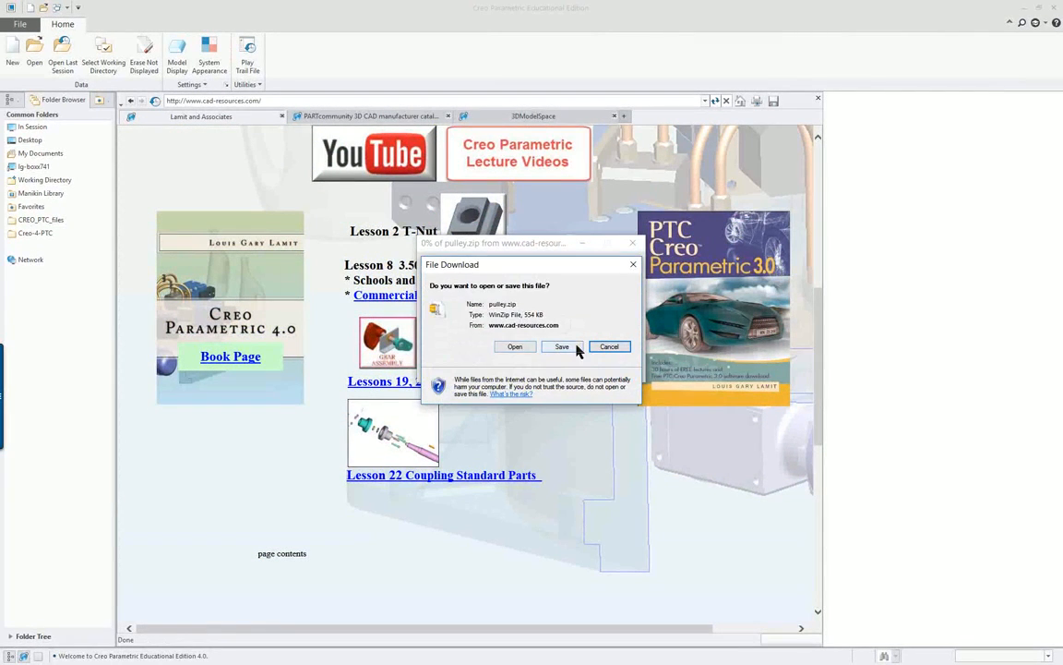
click(515, 346)
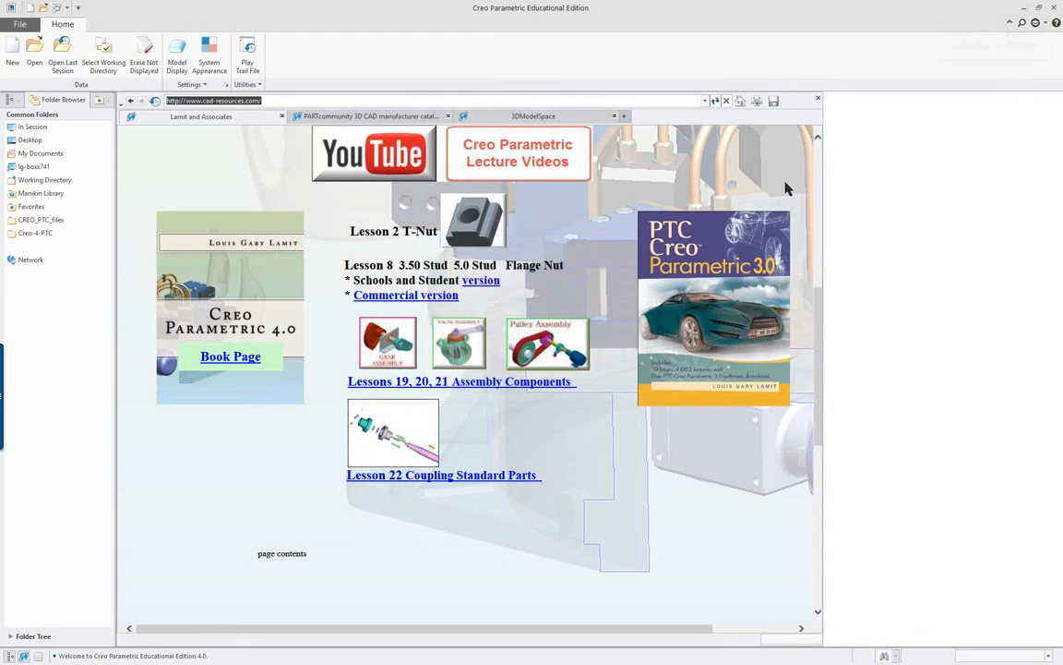
Extract the pulley folder from the WinZip archive to the desktop, close the archive and return to Creo Parametric.
click(1022, 13)
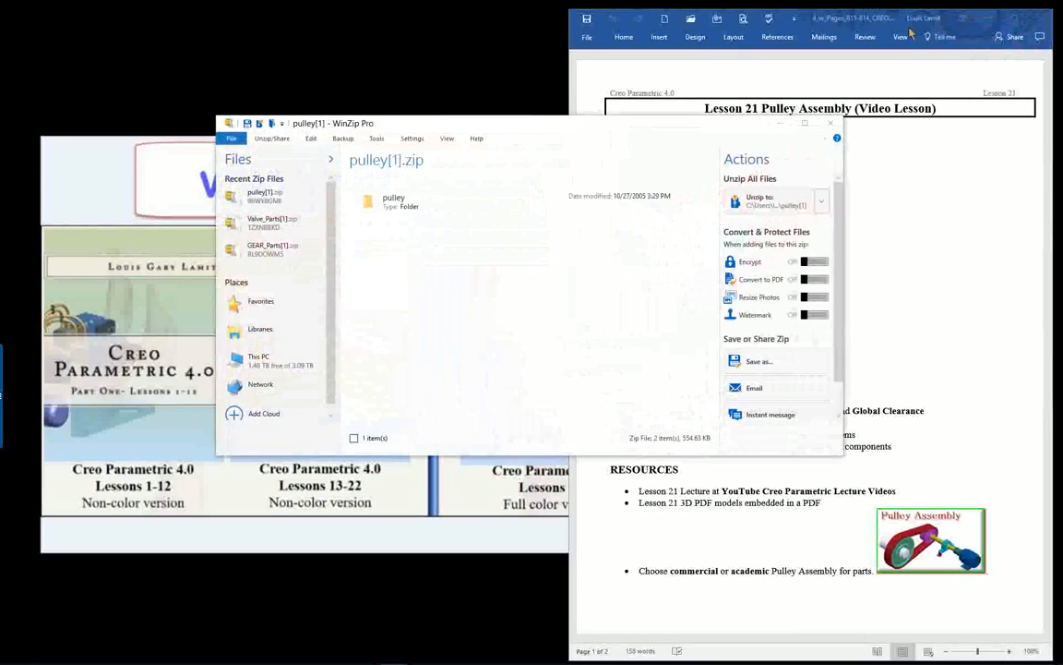
click(353, 202)
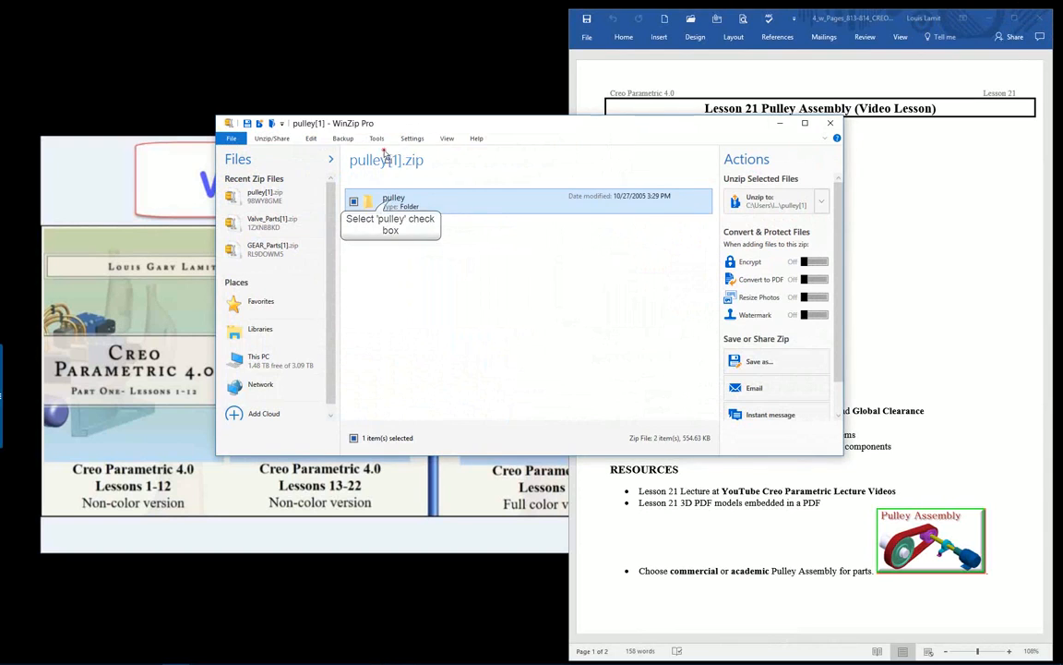
drag(392, 202, 357, 66)
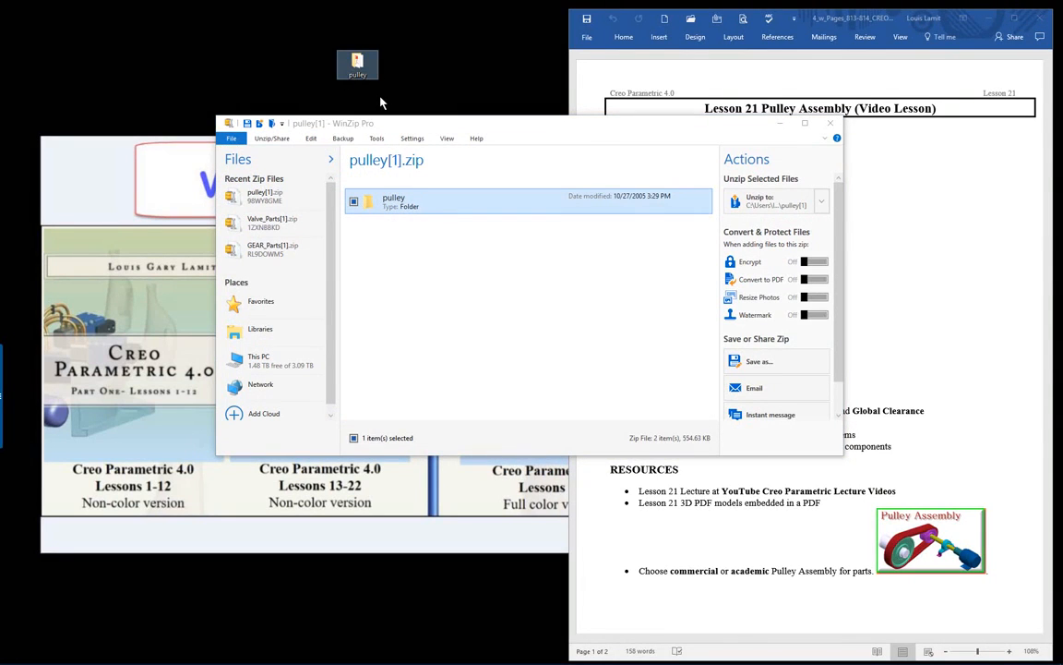
click(831, 123)
key(alt+Tab)
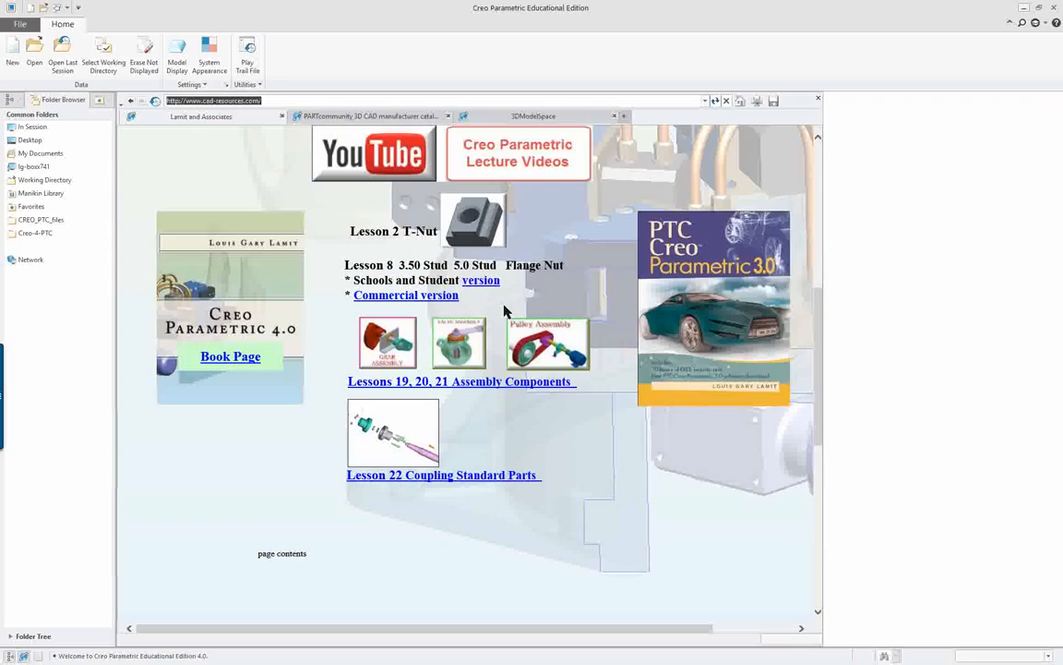
click(36, 53)
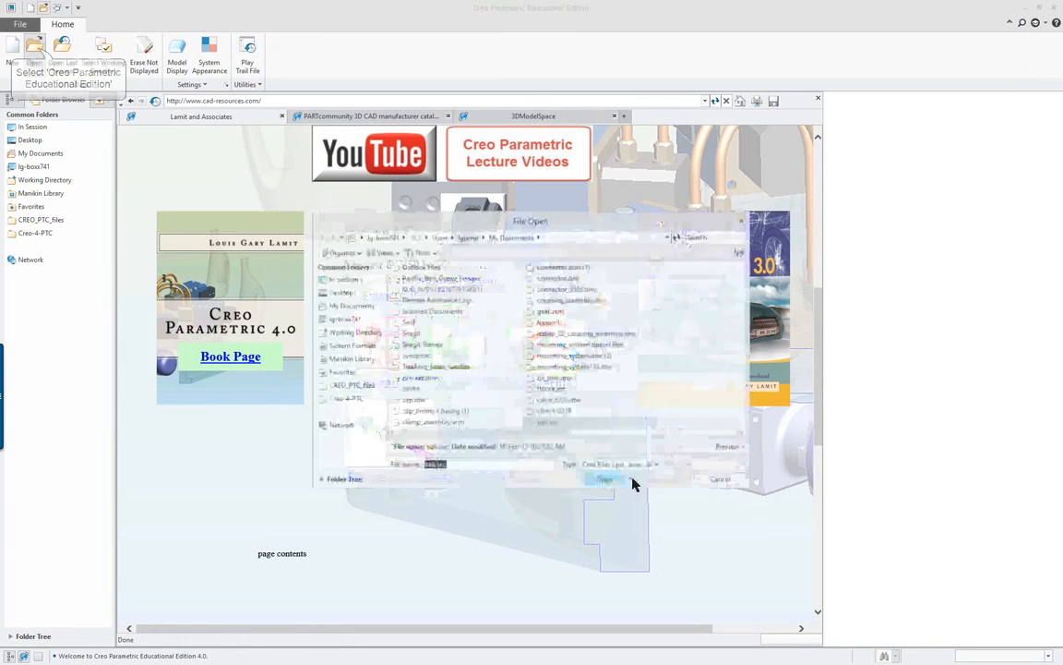
click(343, 292)
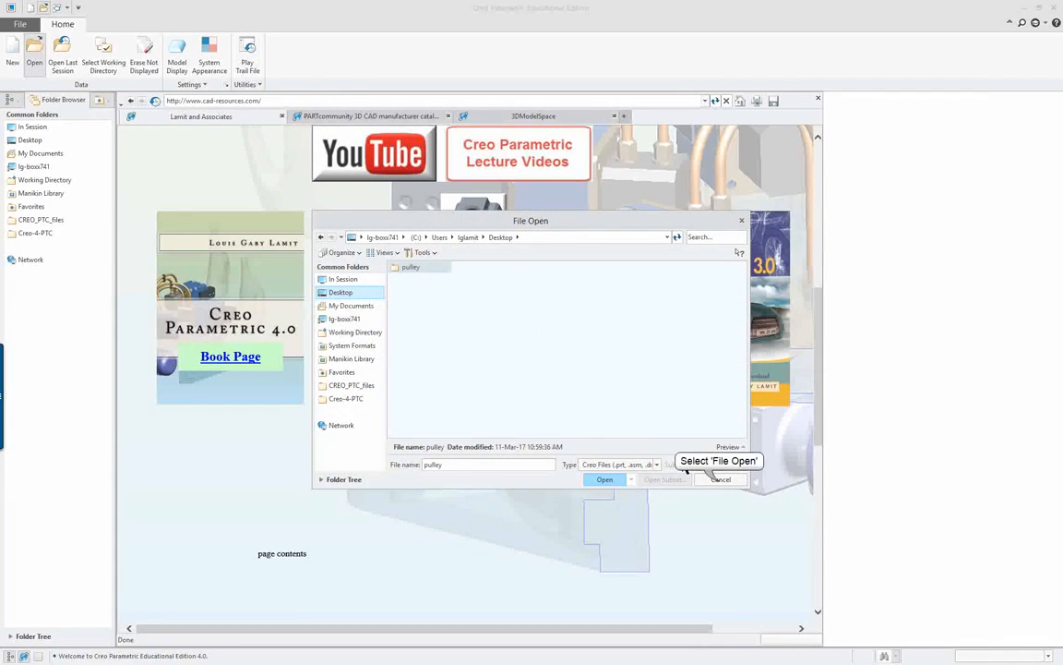
click(720, 480)
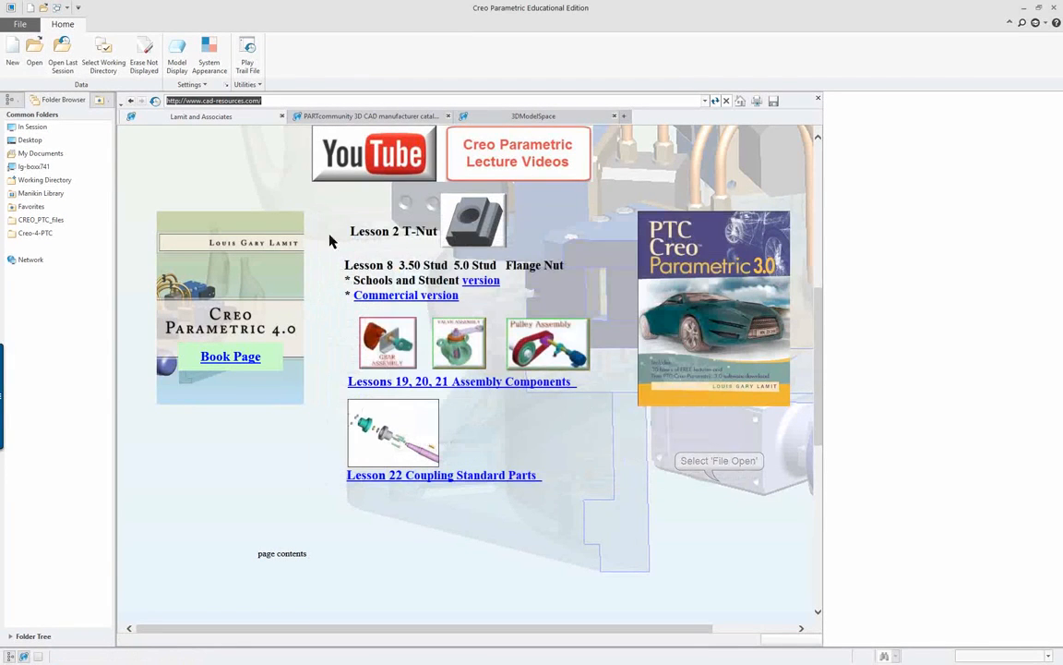
Set the working directory to the pulley folder on the desktop.
click(96, 56)
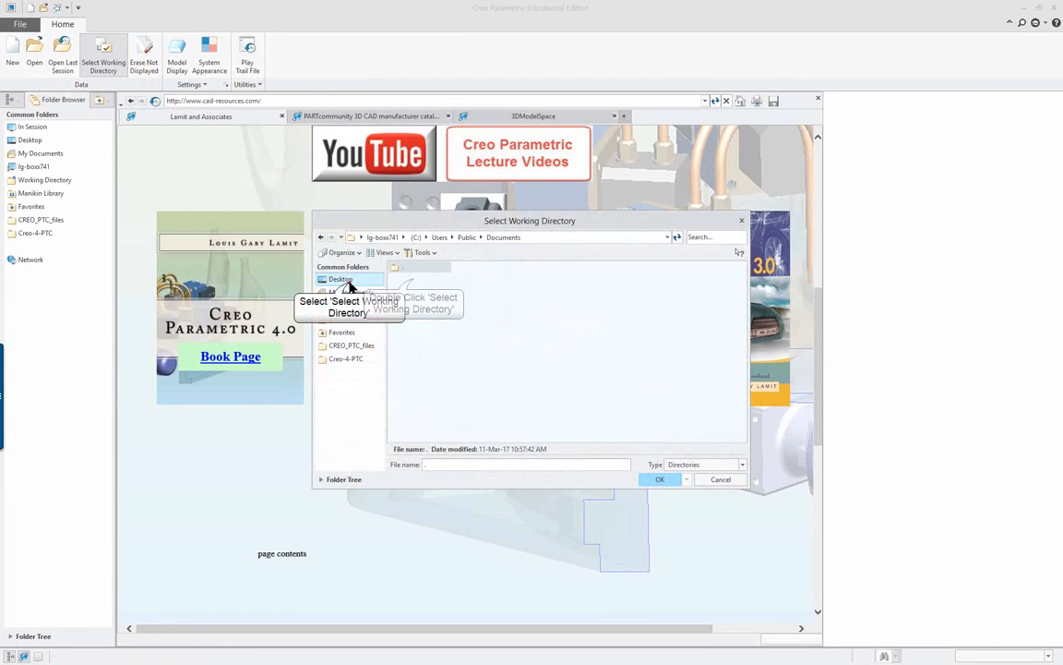
double_click(409, 279)
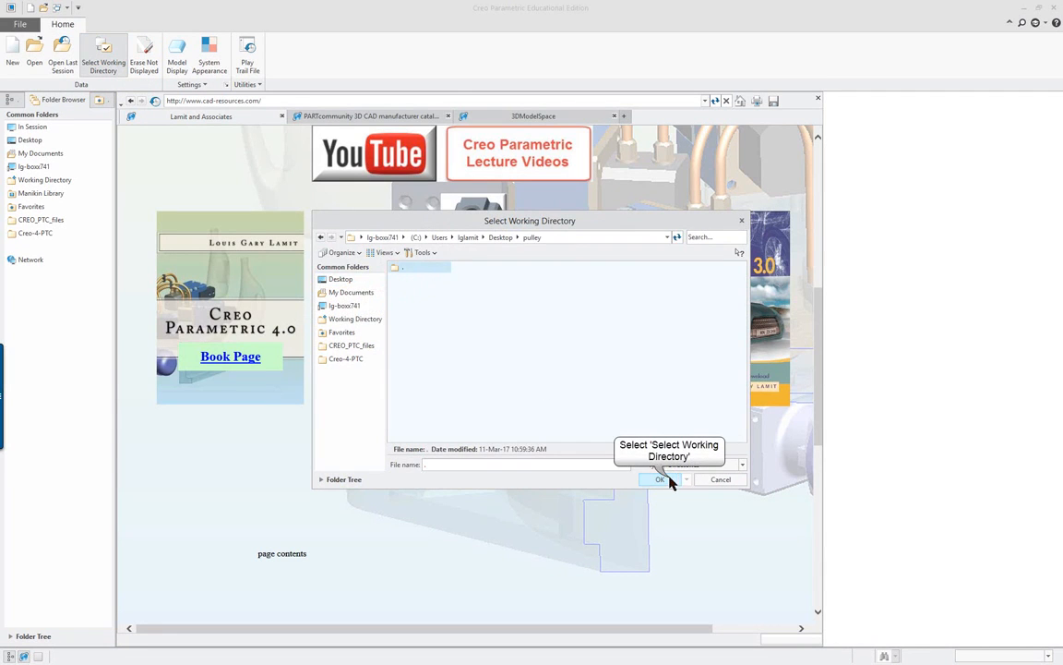
click(660, 479)
Open the part cylinder_rod.prt from the working directory.
click(57, 50)
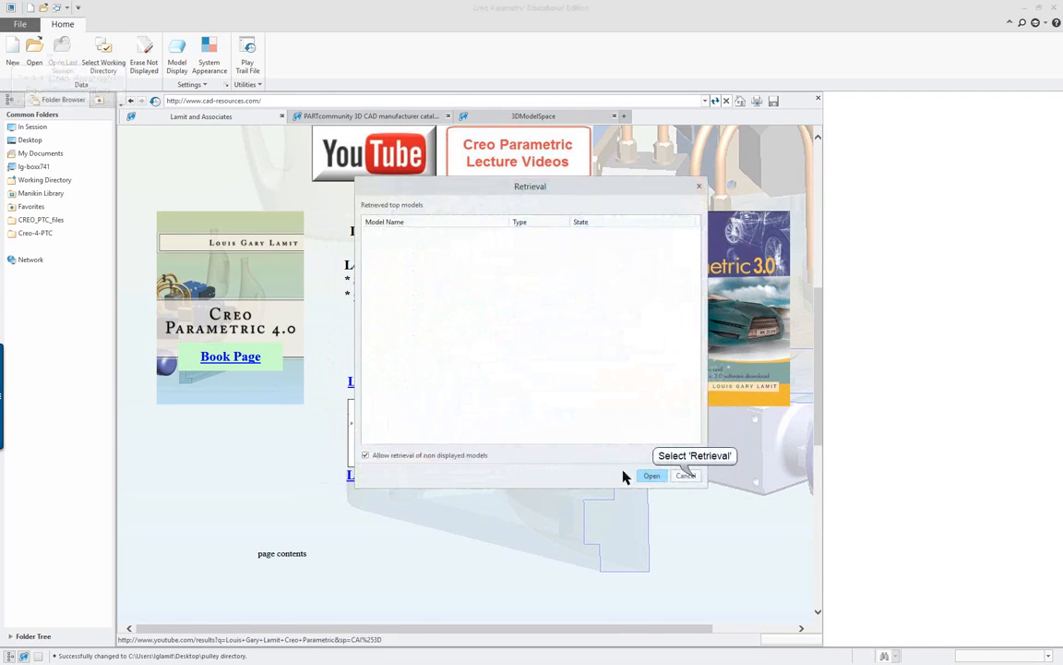
click(686, 476)
click(35, 50)
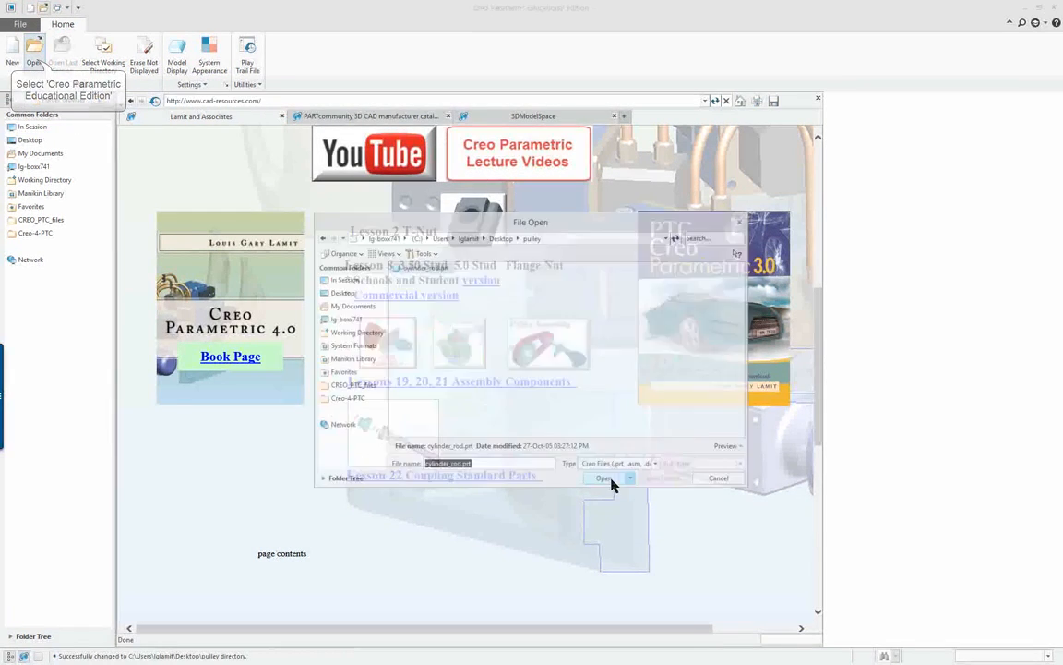
double_click(438, 270)
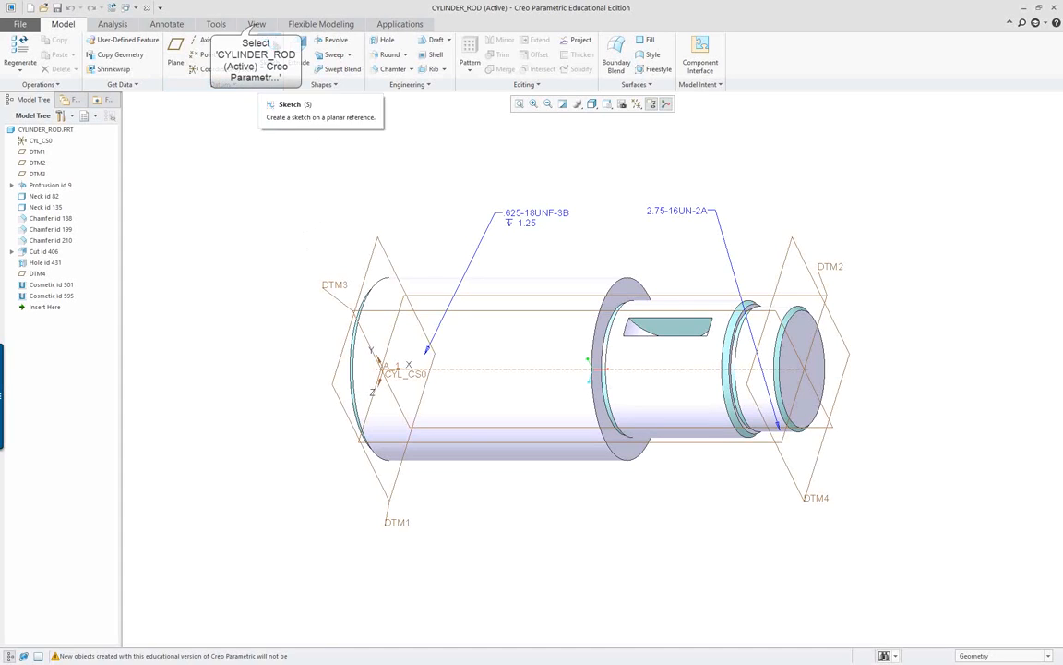
Recolour the model's first appearance, ref_color37, to a grey-blue with red about 155.5 and blue about 191.2.
click(257, 24)
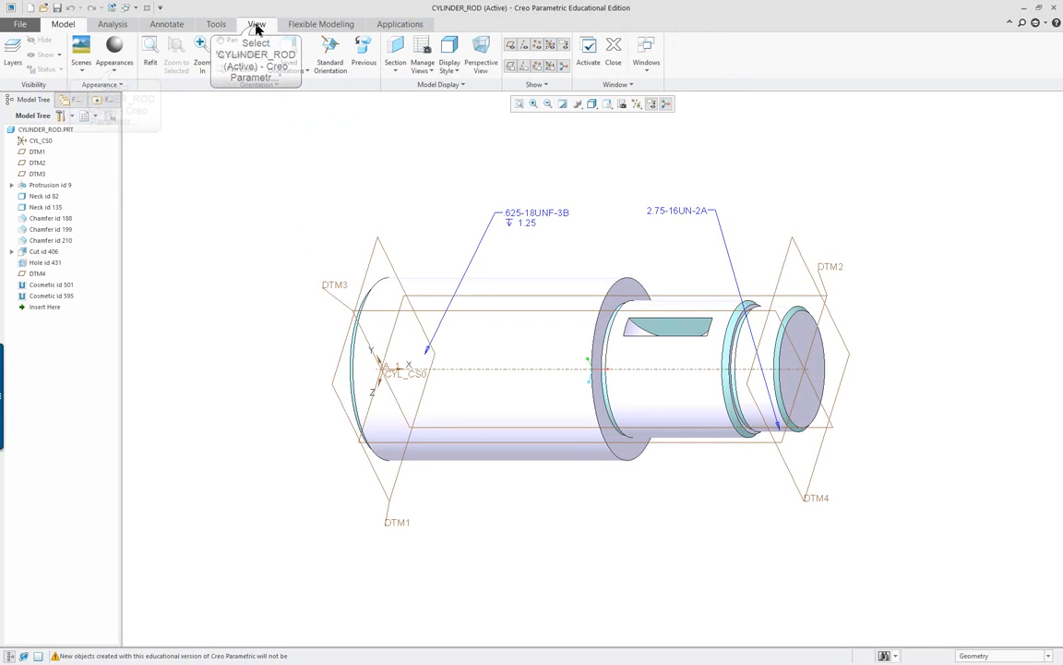
click(114, 56)
right_click(110, 202)
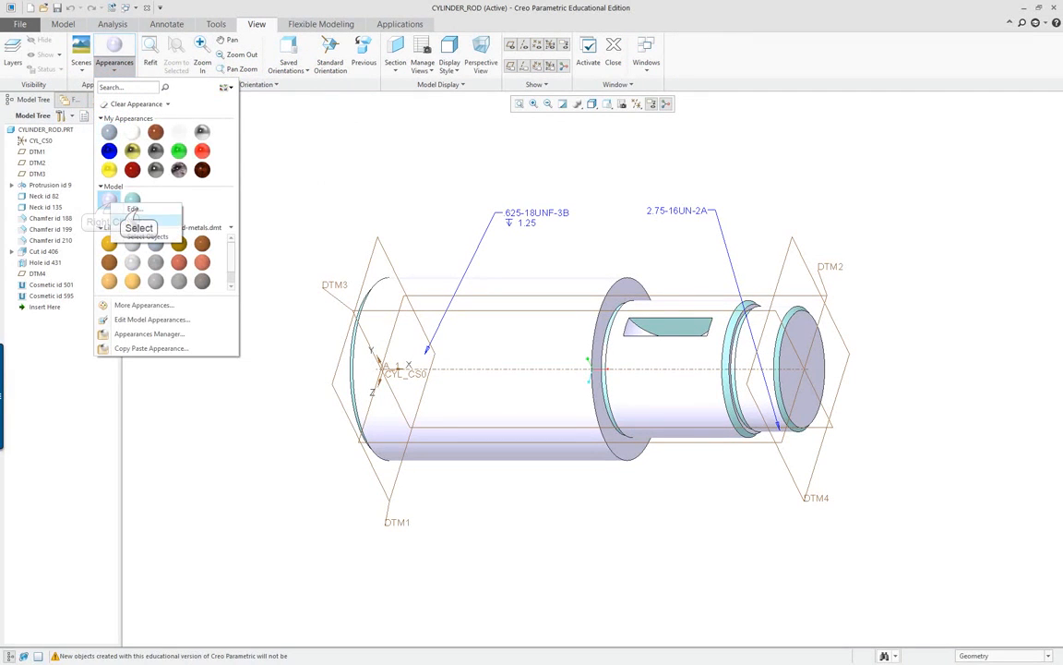
click(133, 210)
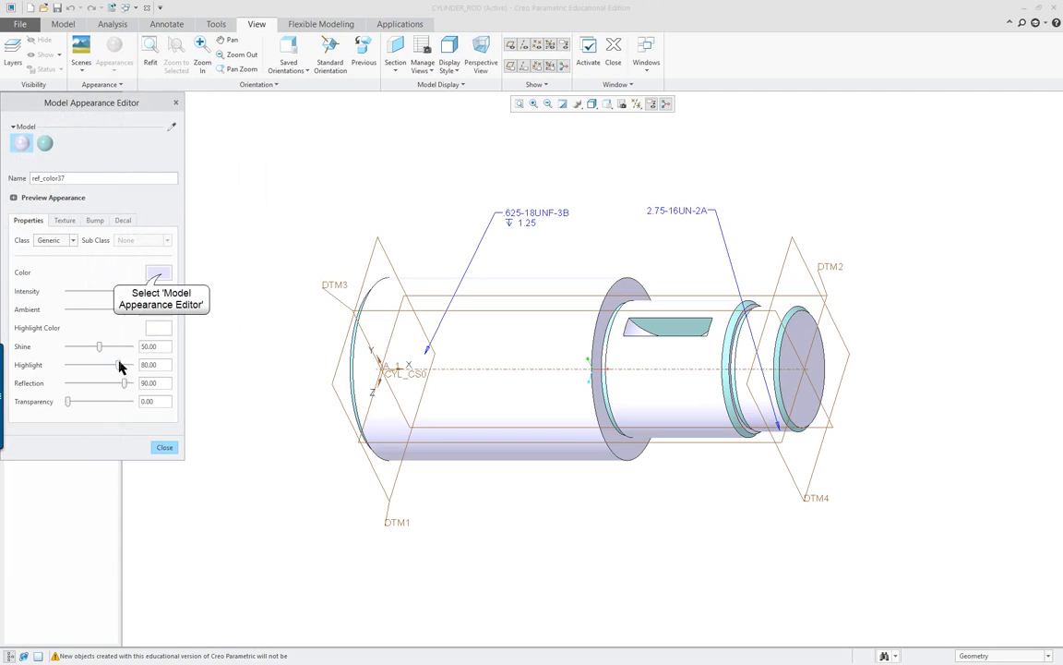
click(160, 275)
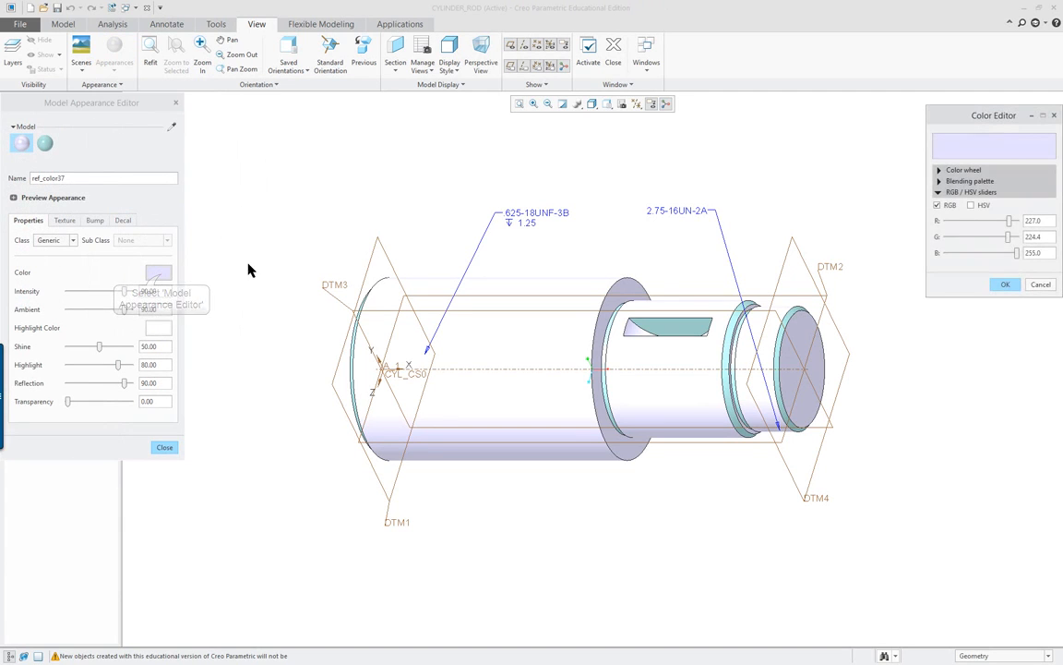
click(1000, 254)
click(994, 237)
click(990, 221)
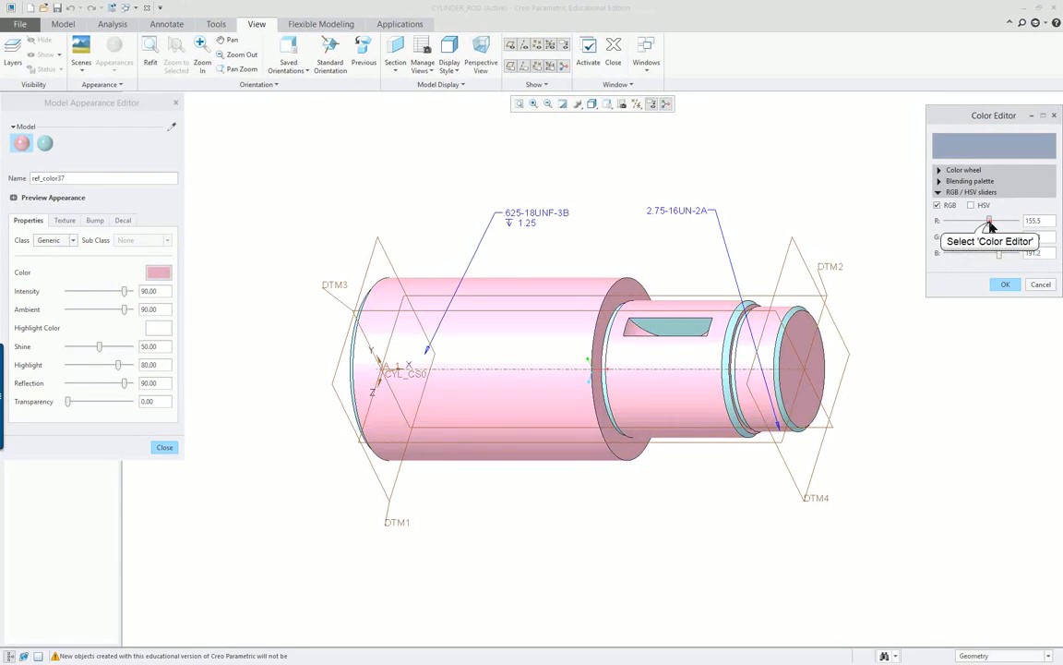
click(1000, 285)
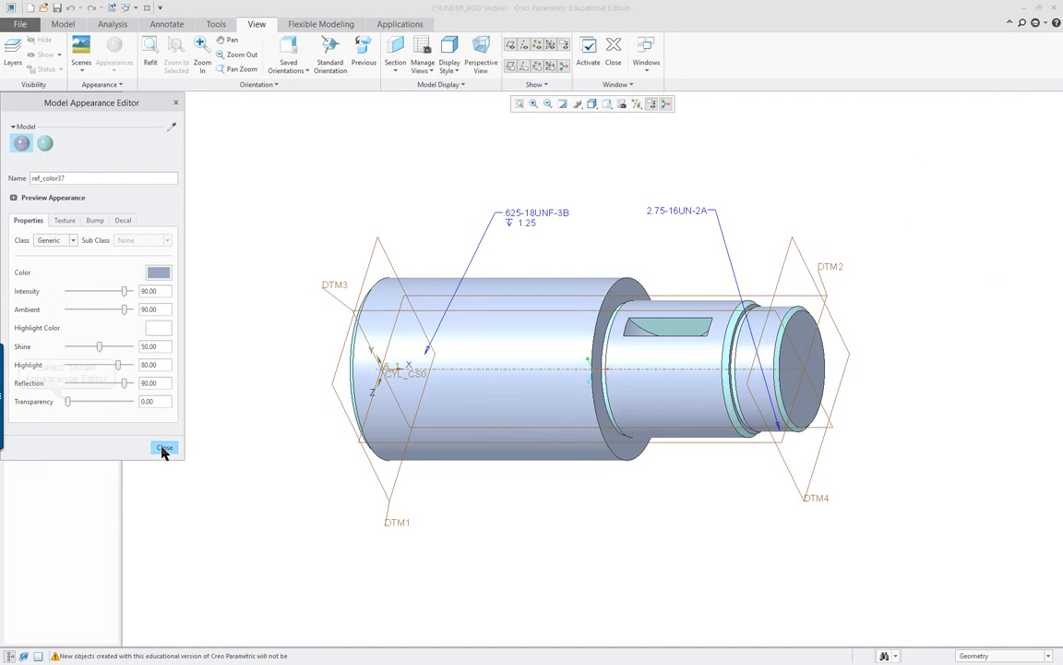
Set the transparency of the ref_color37 appearance to 11, finish editing it and close the part's window.
drag(69, 403, 75, 405)
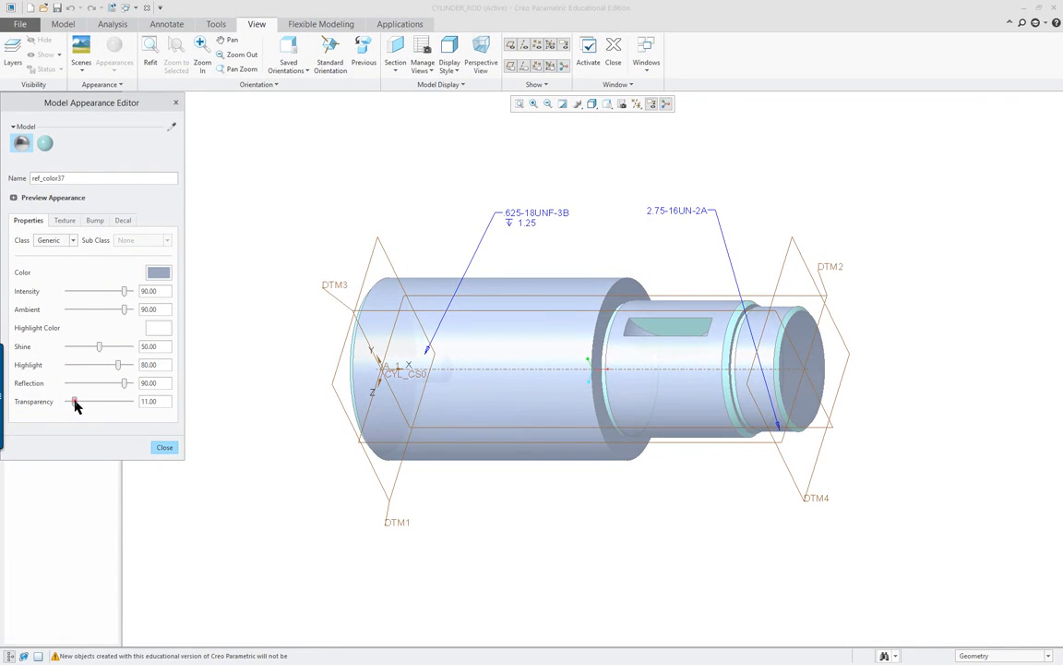
click(164, 449)
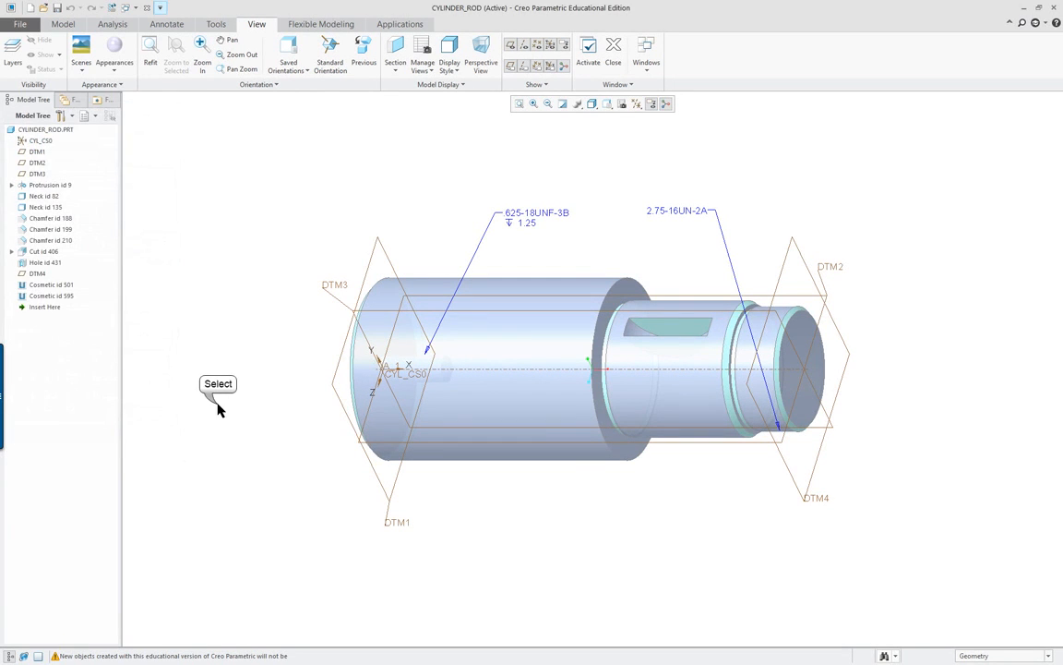
mouse_move(520, 501)
middle_down()
mouse_move(485, 504)
mouse_move(517, 505)
middle_up()
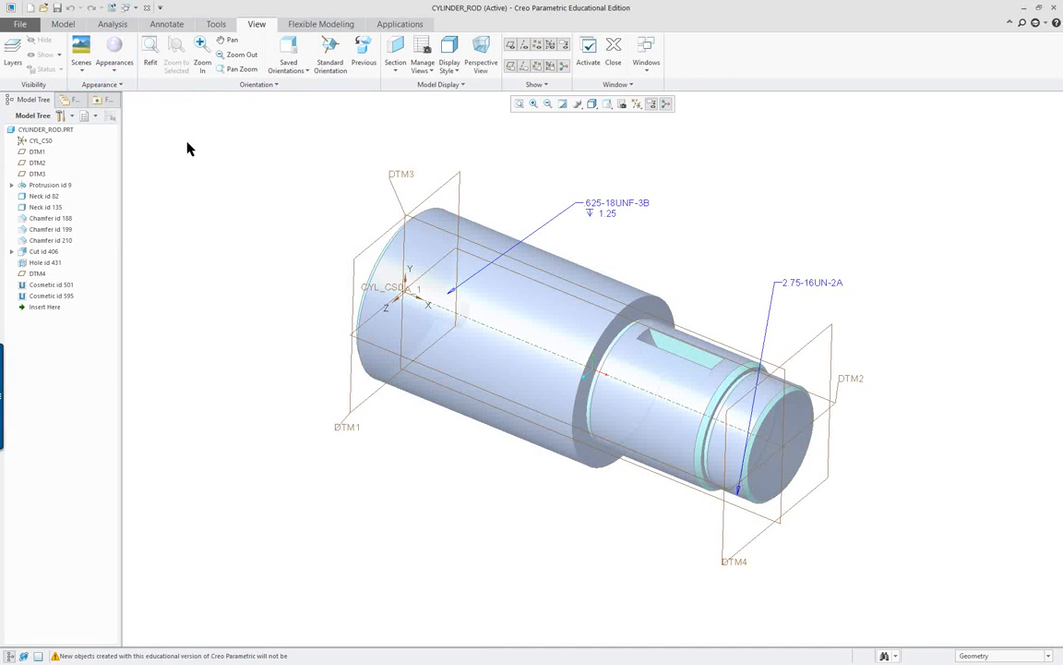
click(147, 8)
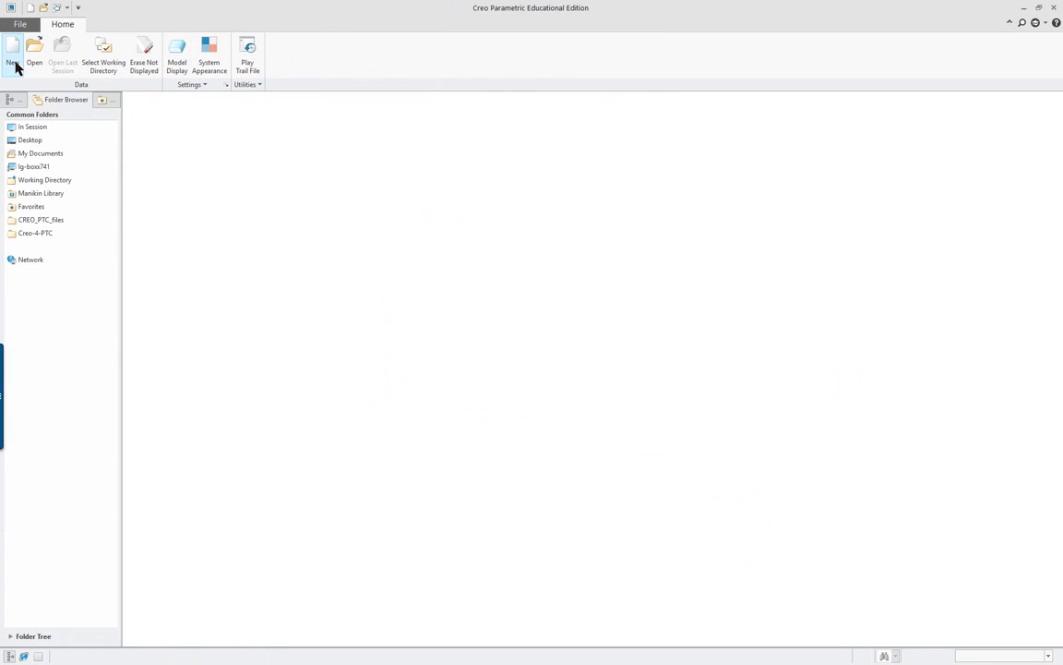
Create a new design assembly named asm0001 with the default template.
key(ctrl+n)
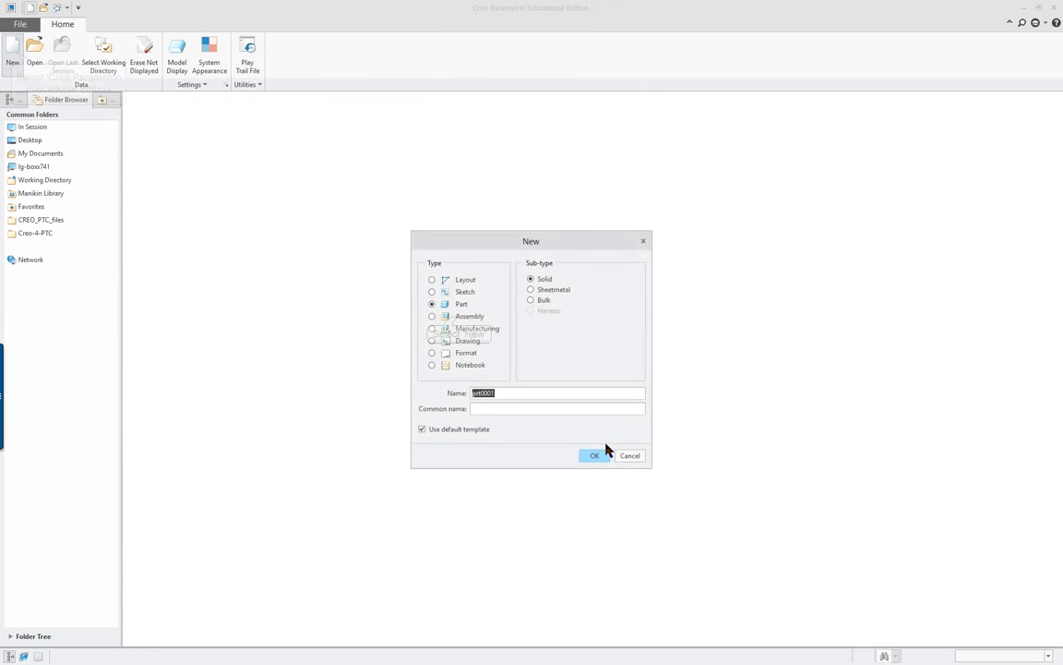
click(459, 316)
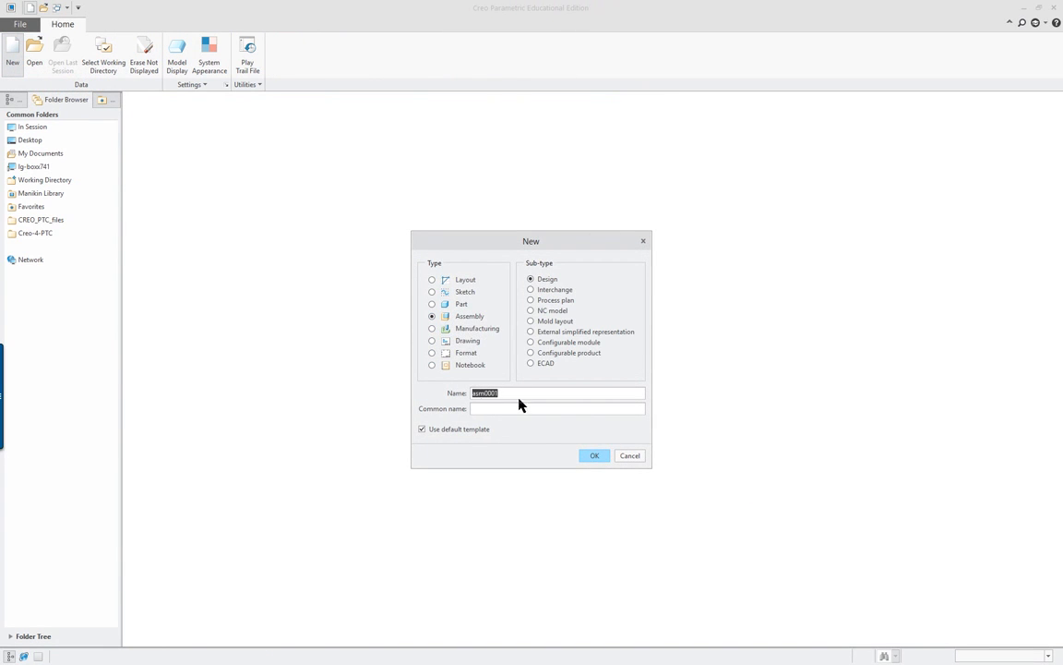
click(598, 456)
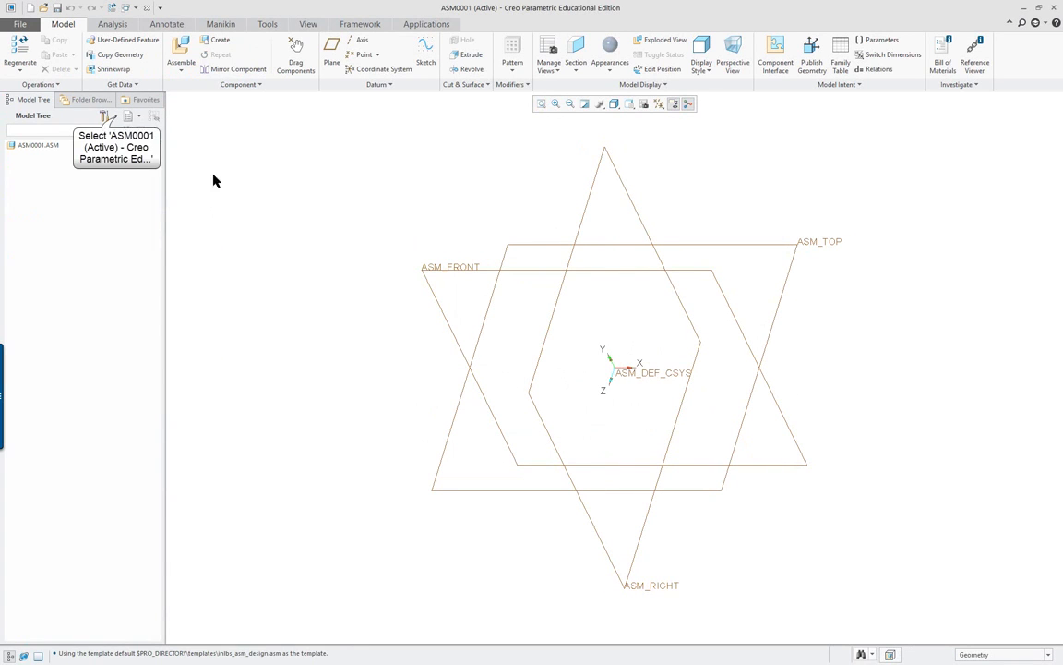
Set the model tree to also display features, placement folders, annotations, suppressed objects, envelope components, copied references and auto round members.
click(116, 117)
click(118, 133)
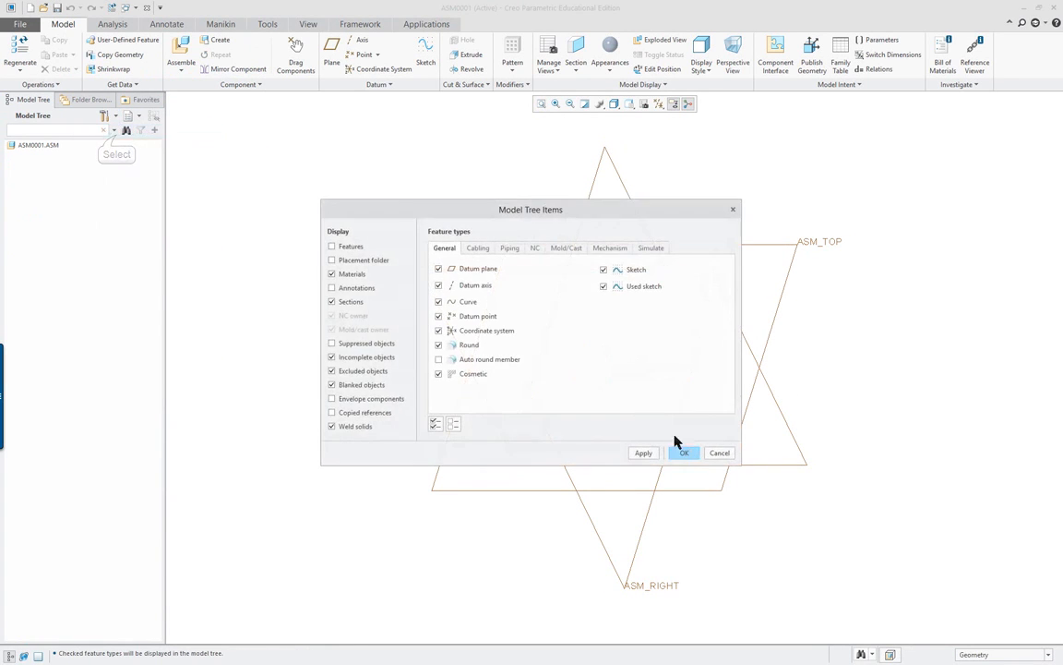
click(372, 408)
click(374, 396)
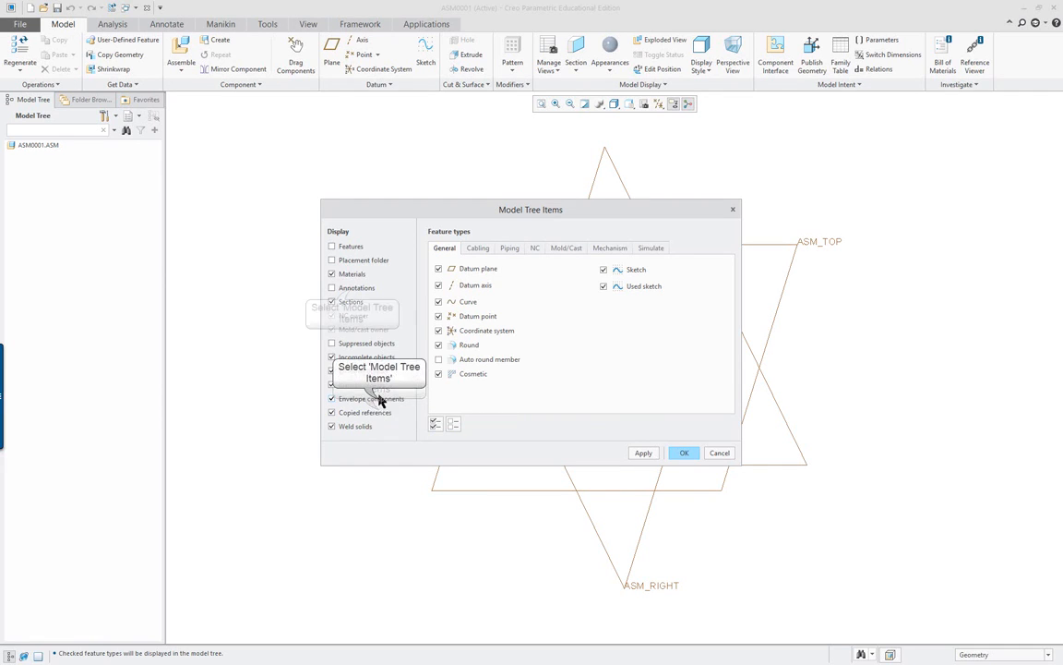
click(352, 288)
click(353, 258)
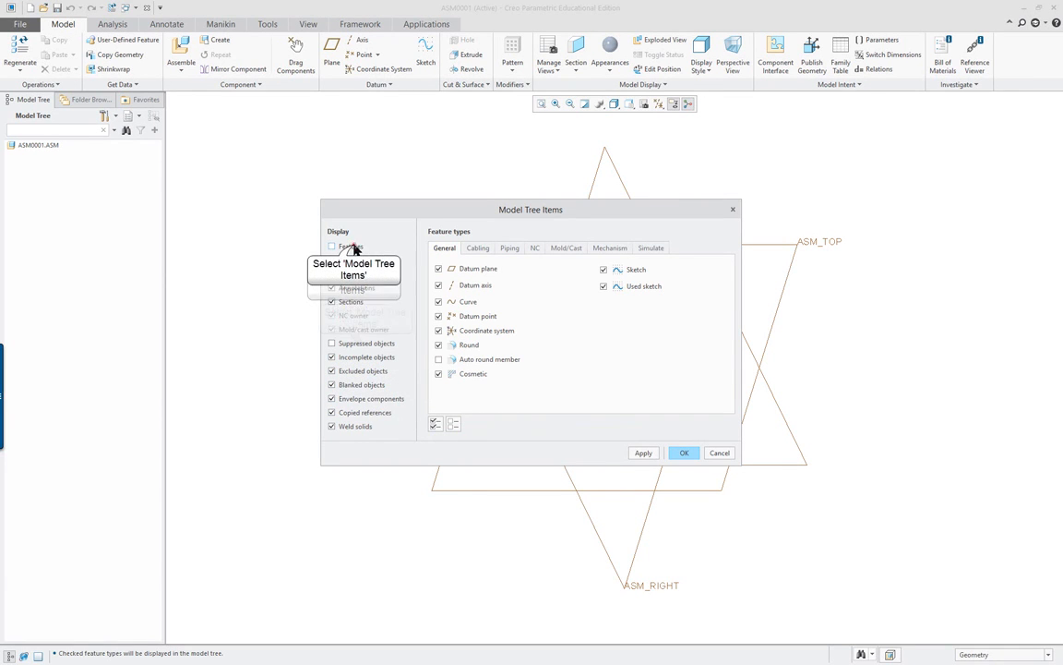
click(352, 244)
click(353, 343)
click(461, 359)
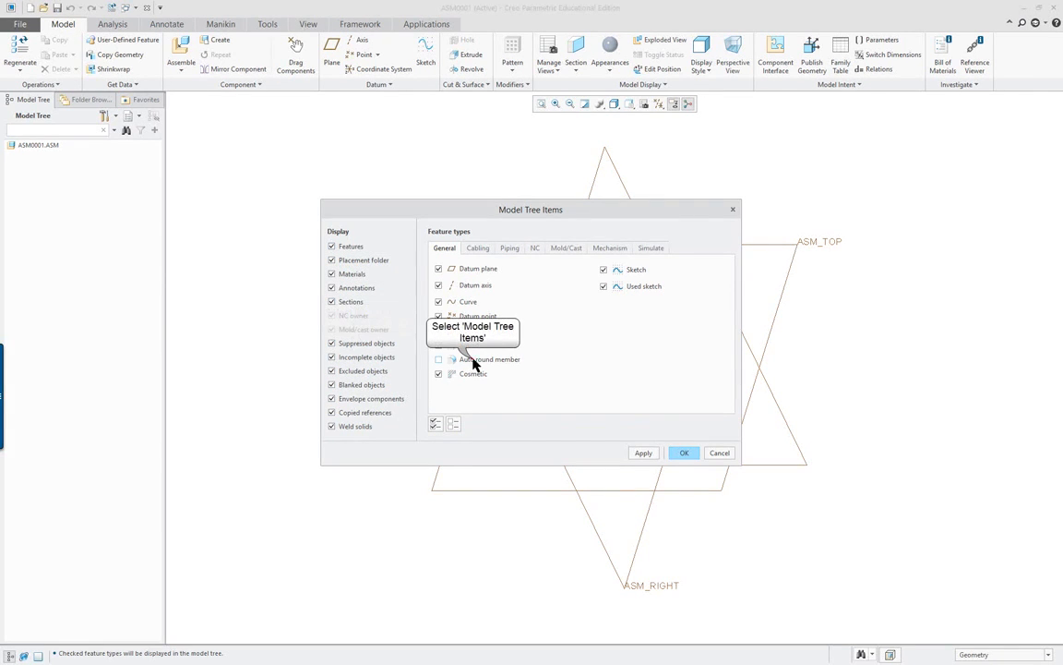
click(682, 453)
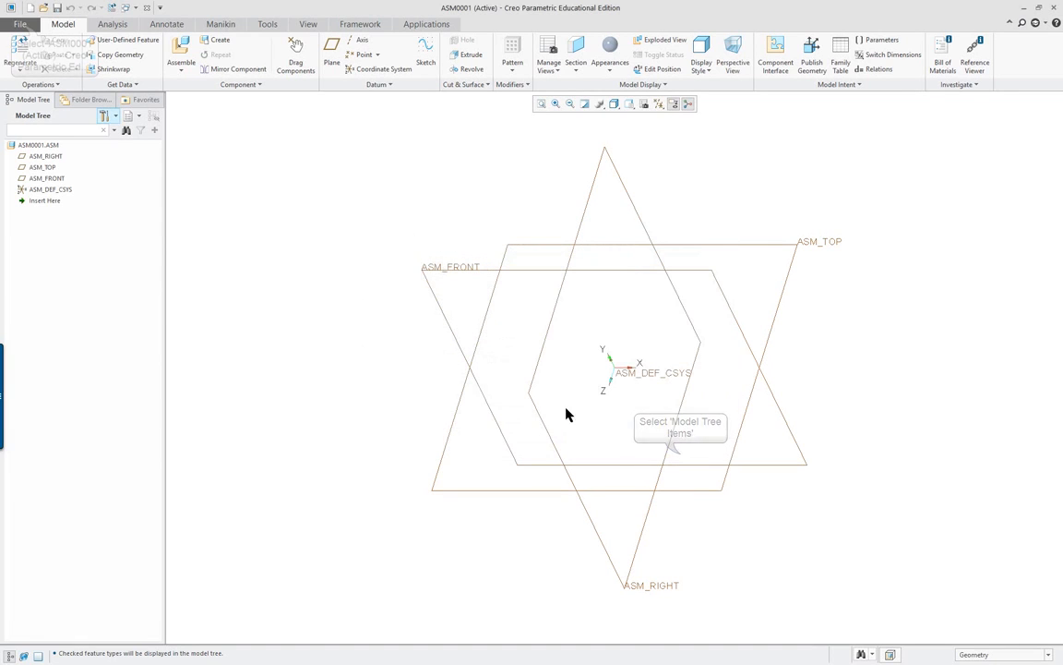
Import the configuration file creo_textbook.pro from the Creo-4-PTC folder and apply it to the current session only.
click(20, 24)
click(30, 277)
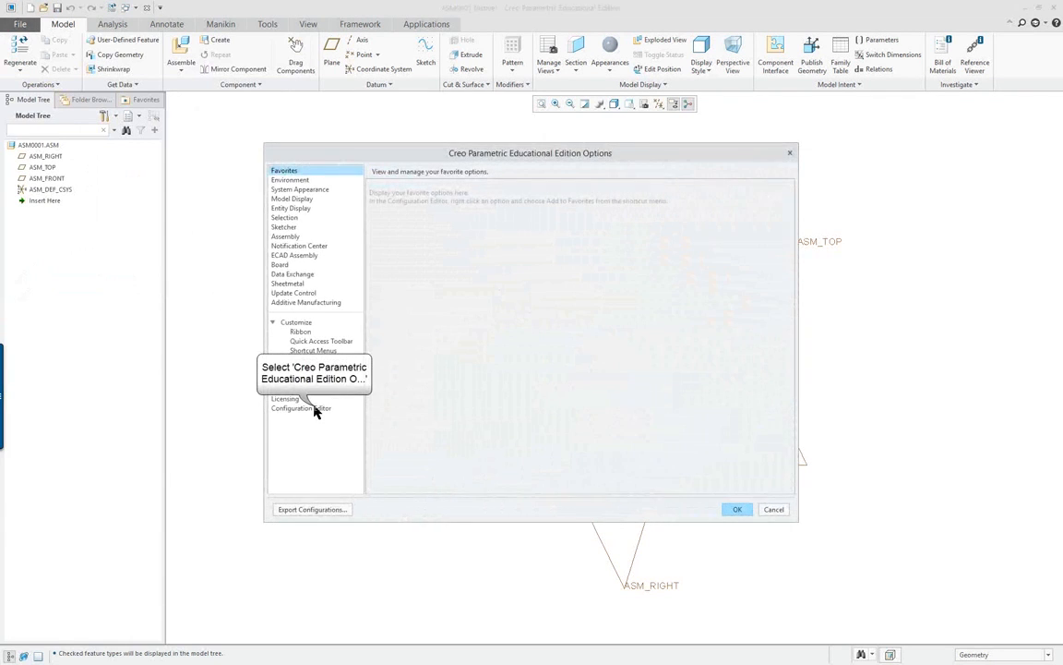
click(309, 409)
click(762, 486)
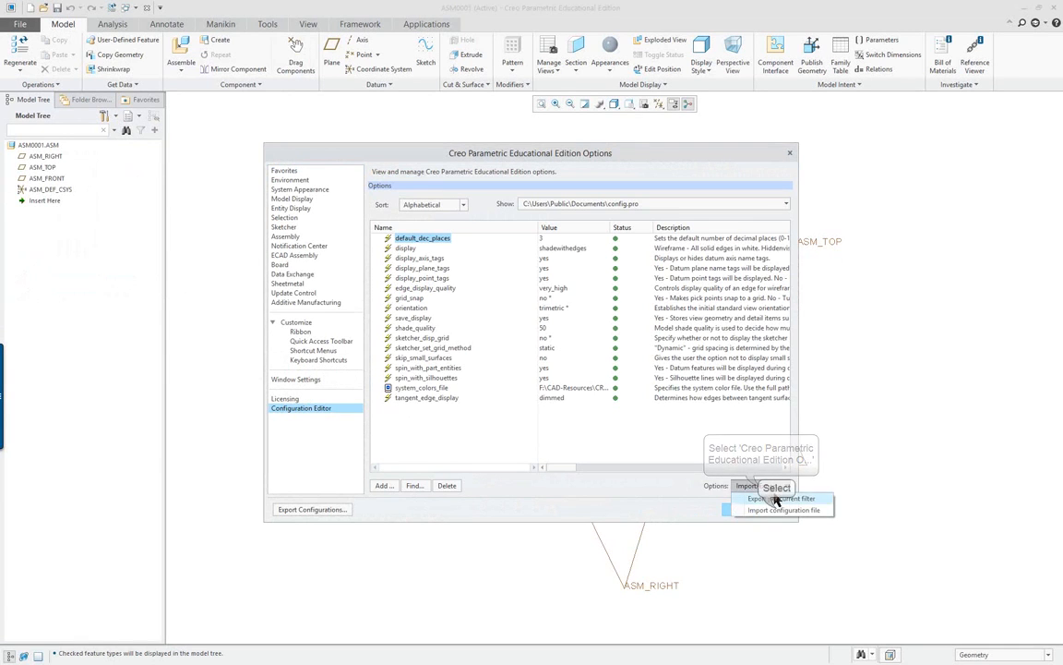
click(779, 503)
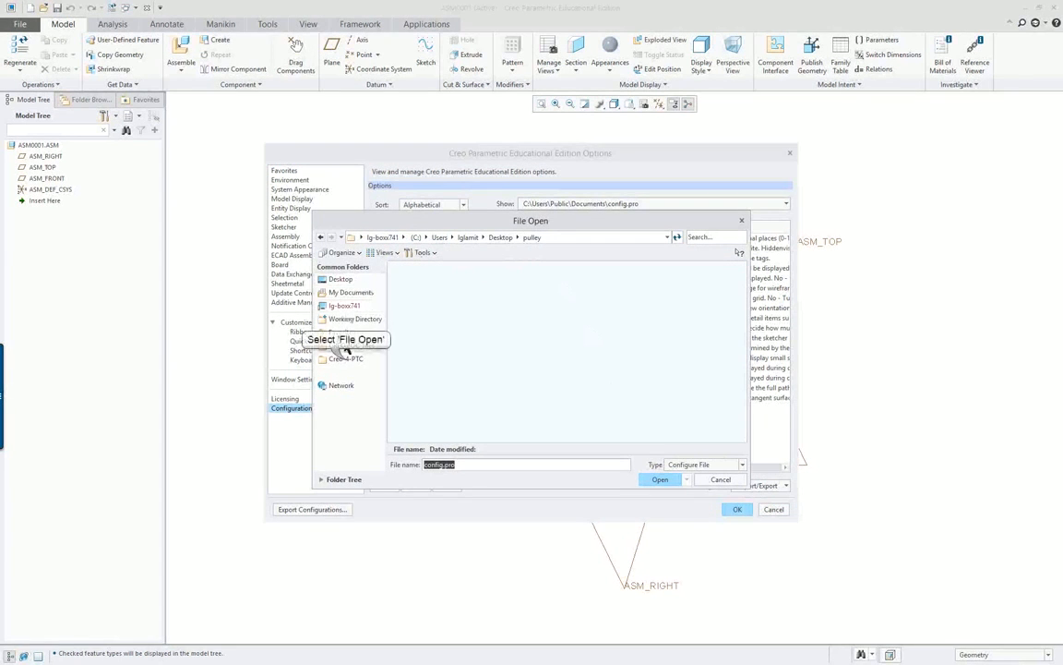
click(346, 358)
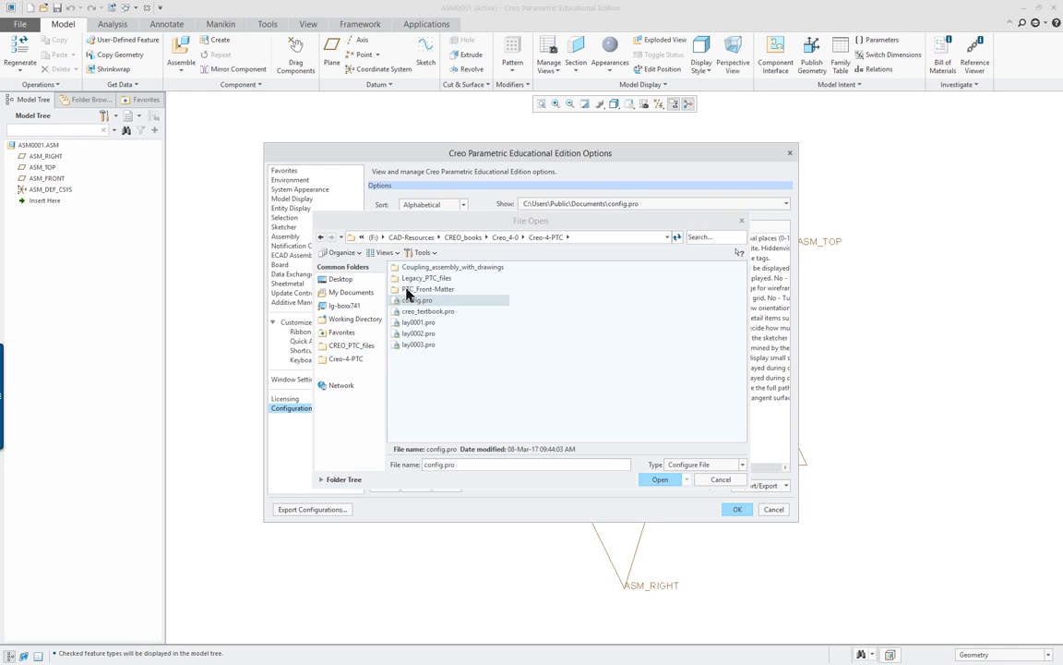
double_click(442, 312)
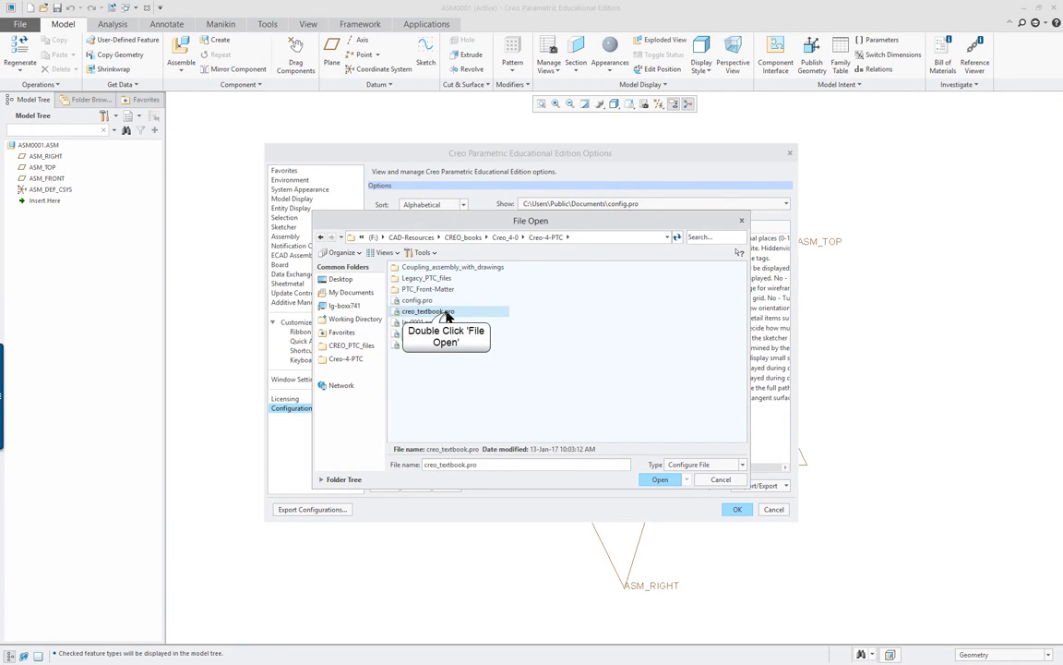
click(725, 506)
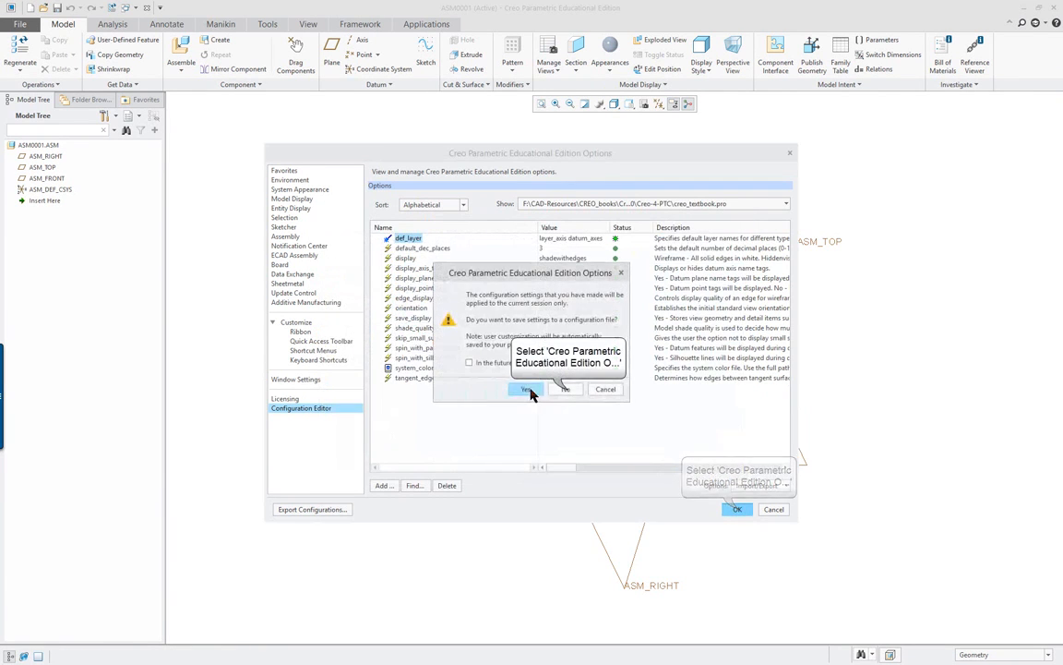
click(554, 391)
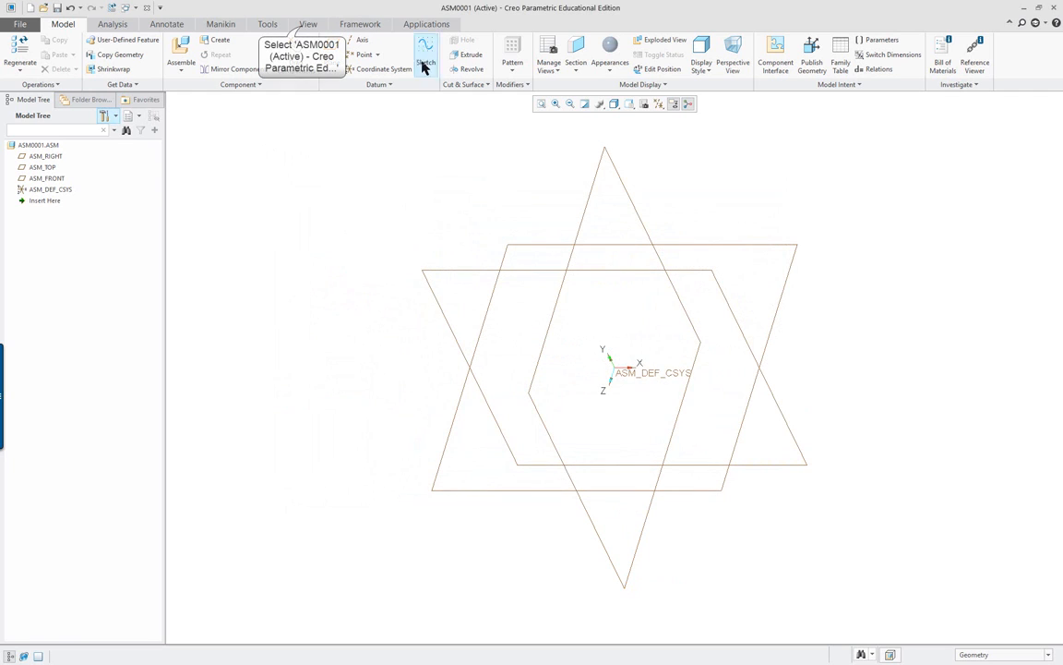
Turn on the display of the datum plane tags and datum point tags.
click(306, 25)
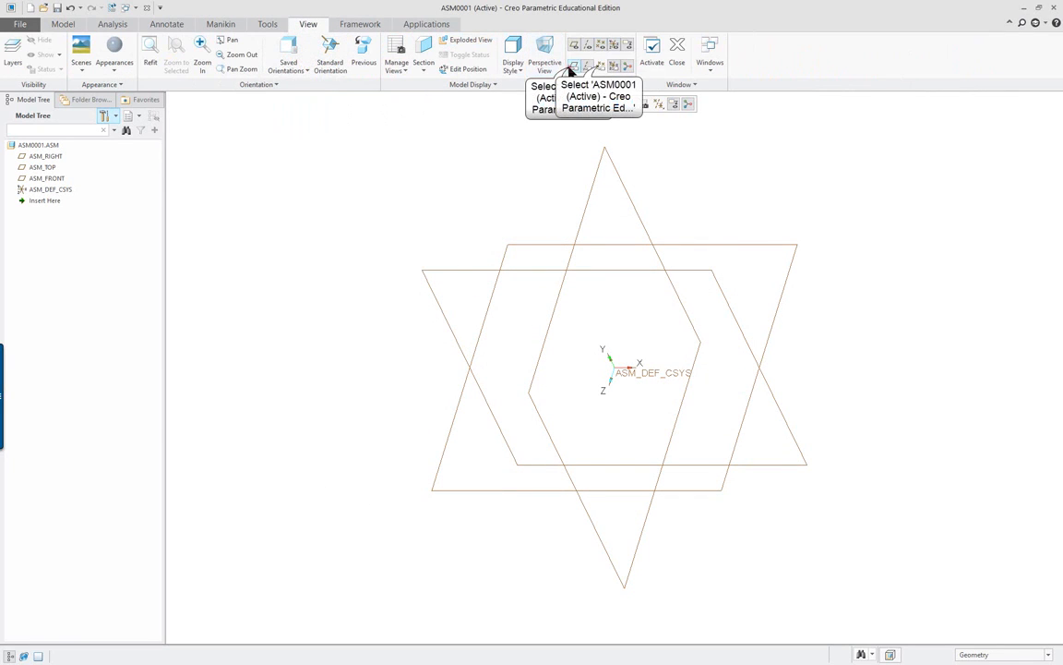
click(574, 67)
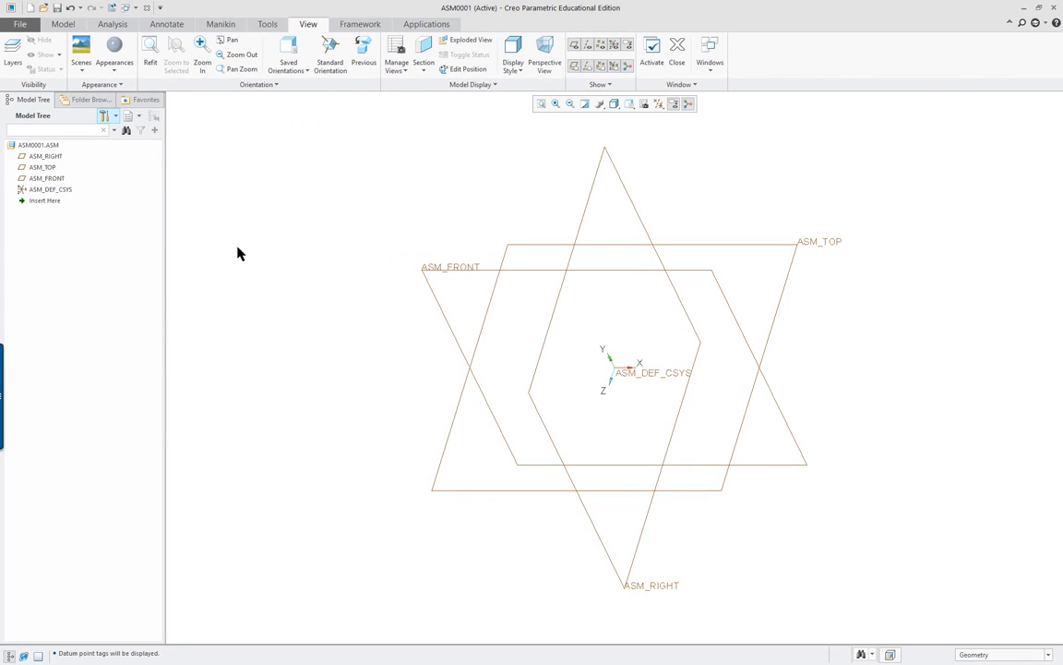
right_click(342, 267)
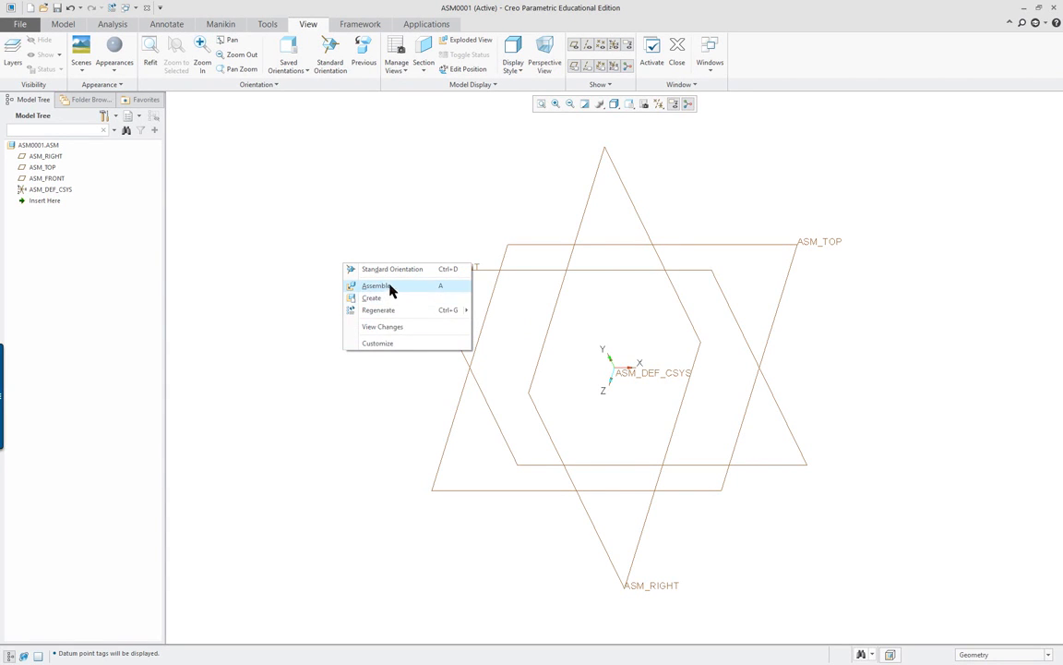
click(375, 343)
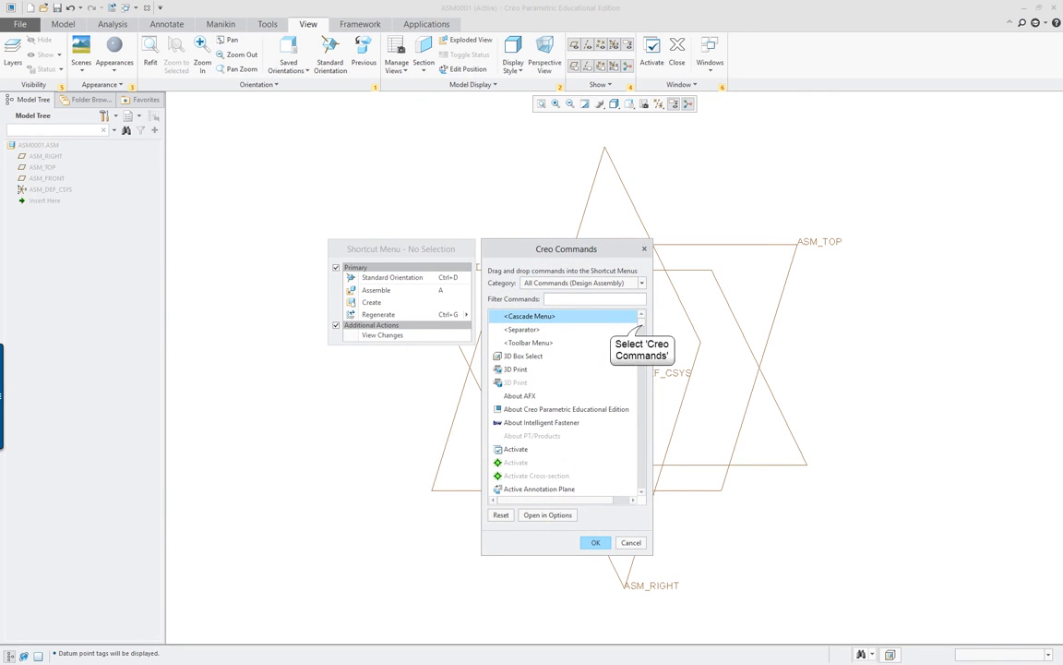
mouse_move(642, 325)
mouse_down()
mouse_move(645, 450)
mouse_move(643, 314)
mouse_up()
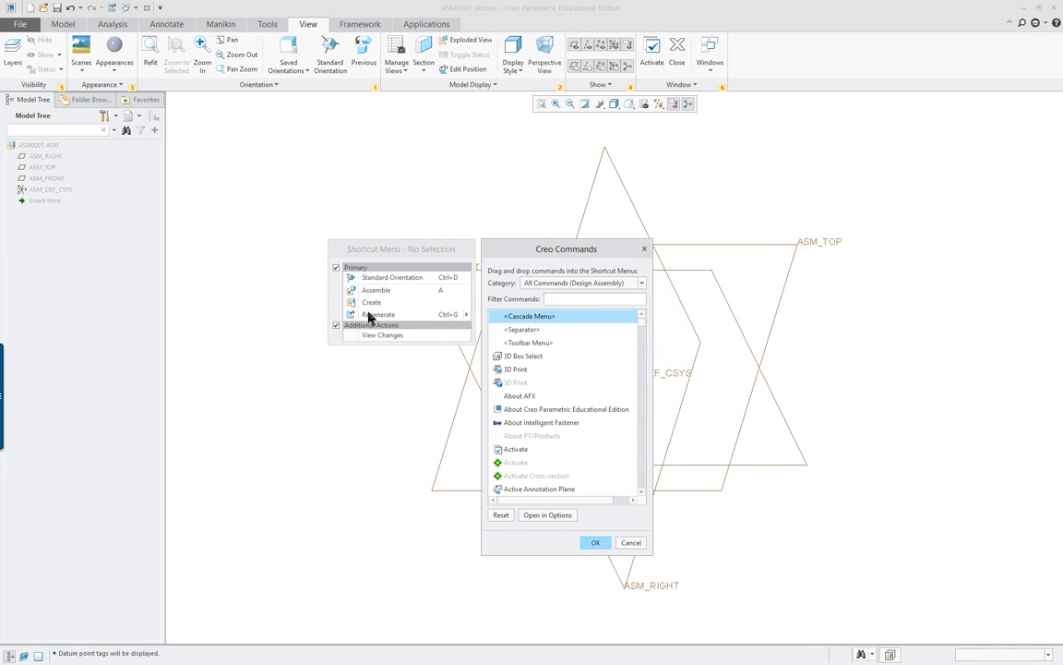
click(596, 543)
Assemble cylinder_rod.prt as the first component, placed with the Default constraint.
right_click(369, 343)
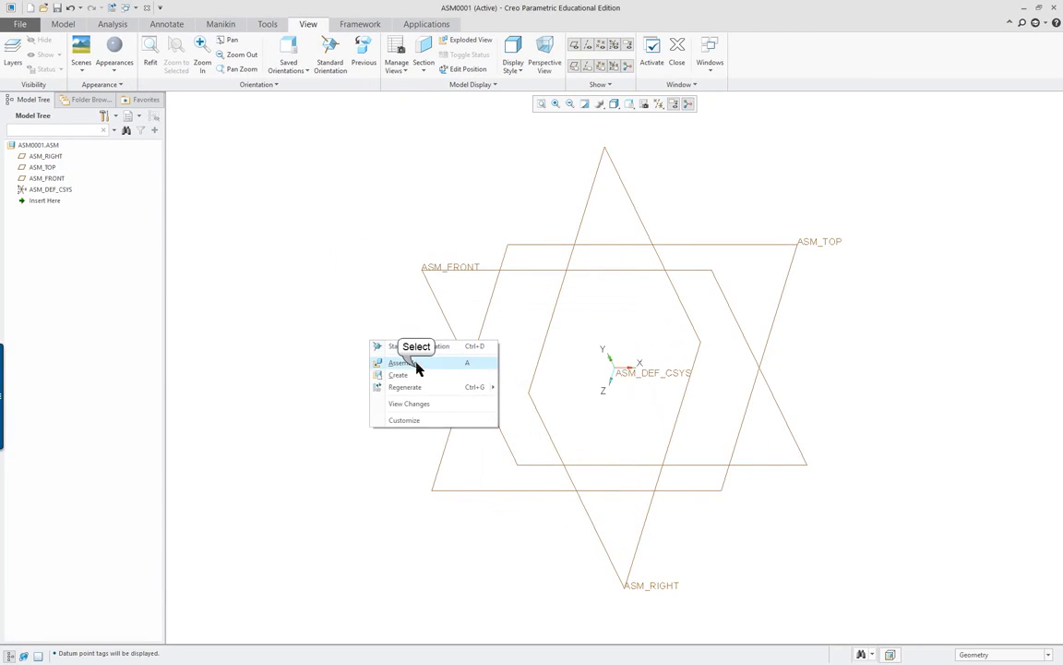
click(417, 364)
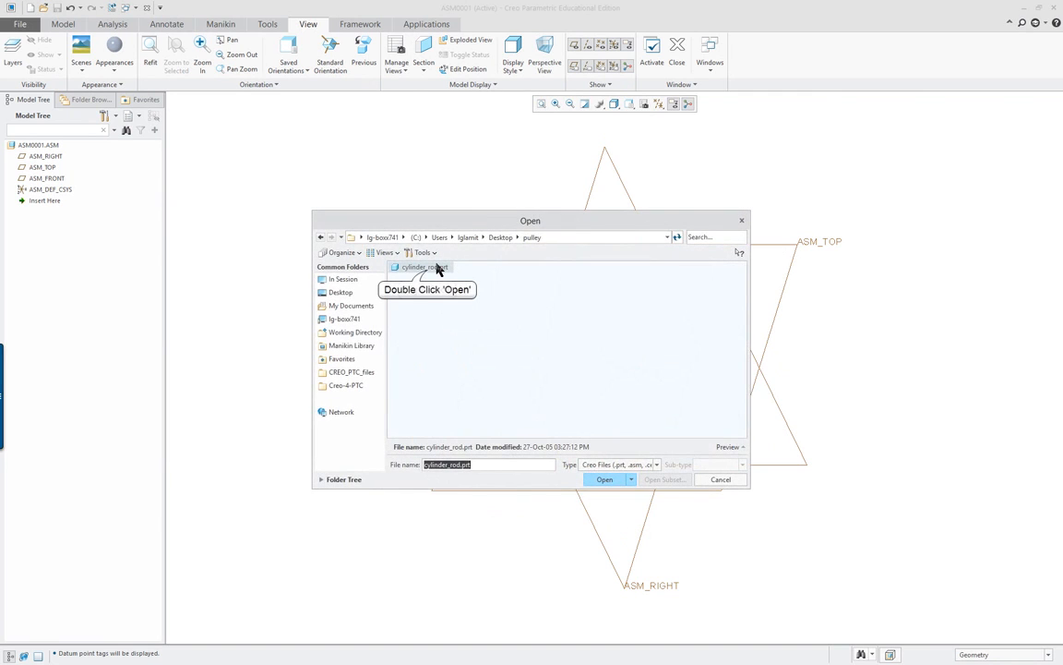
double_click(426, 269)
right_click(427, 273)
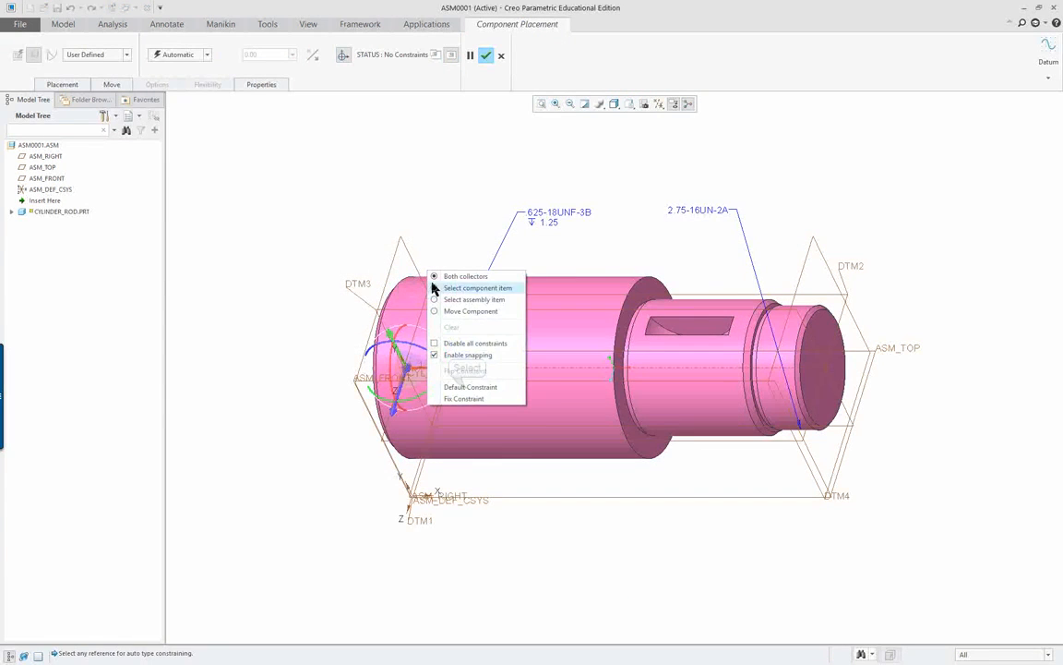
click(468, 387)
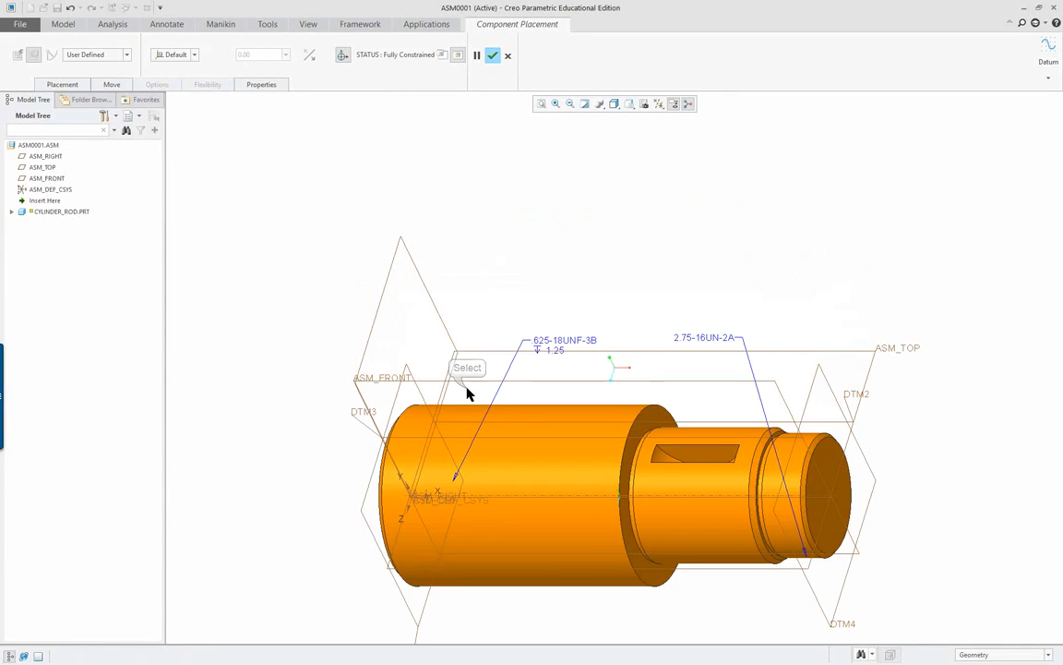
middle_click(476, 330)
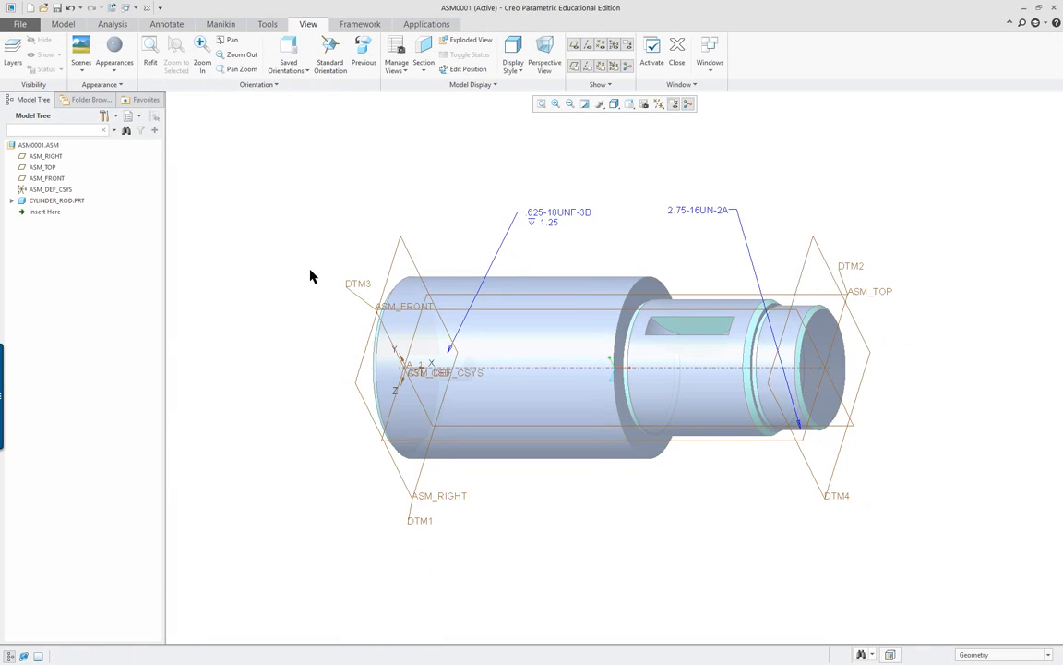
Set the default model orientation to Isometric for the current session without saving it to a configuration file.
click(17, 26)
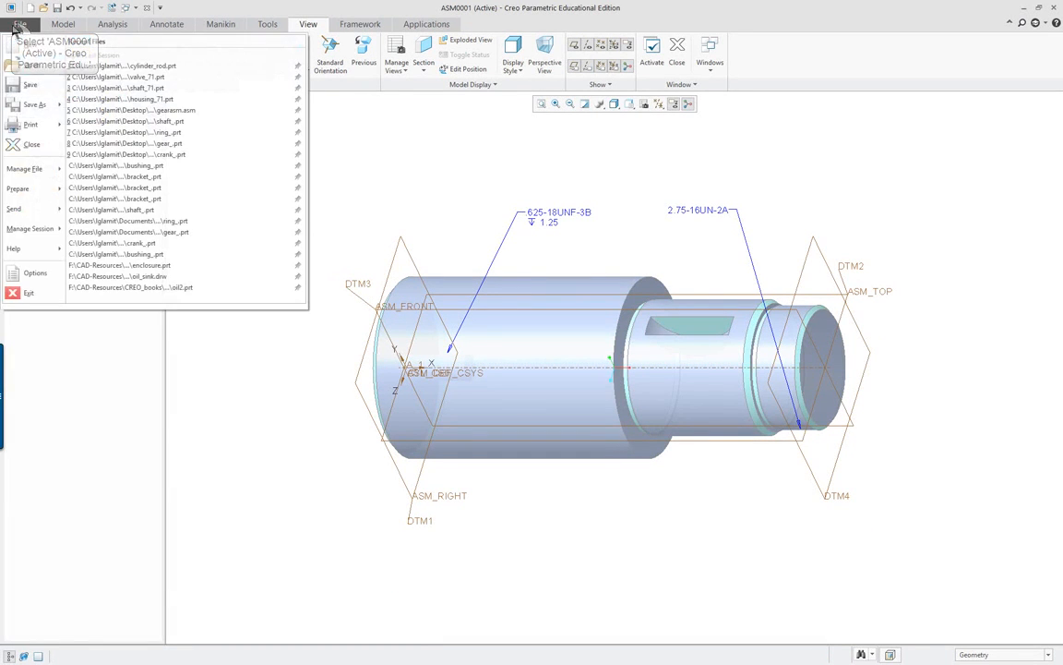
click(49, 275)
click(296, 199)
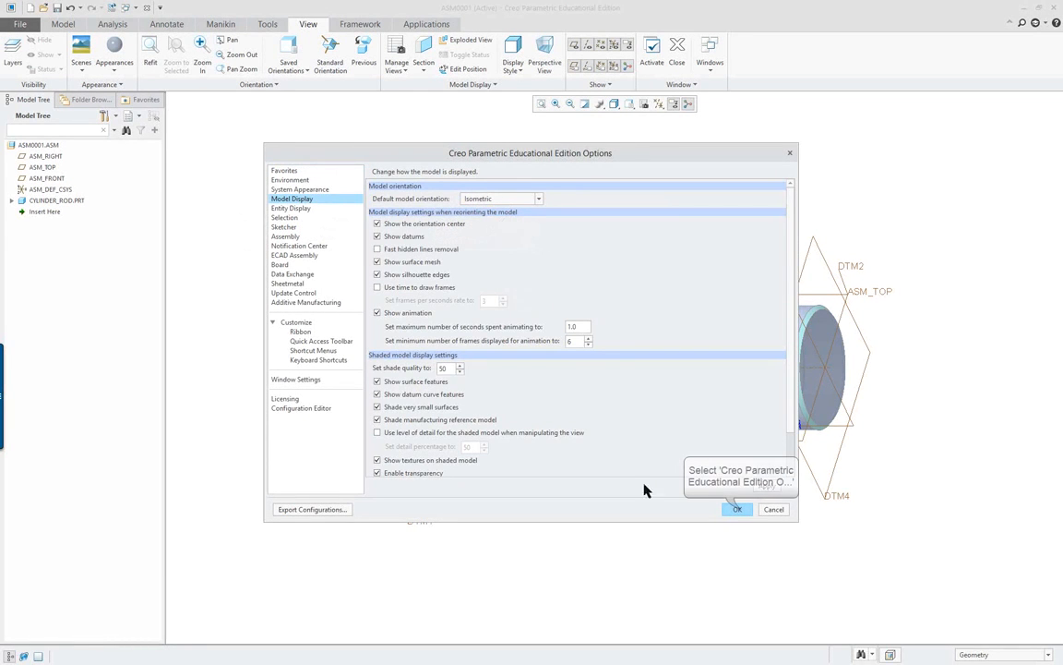
click(738, 509)
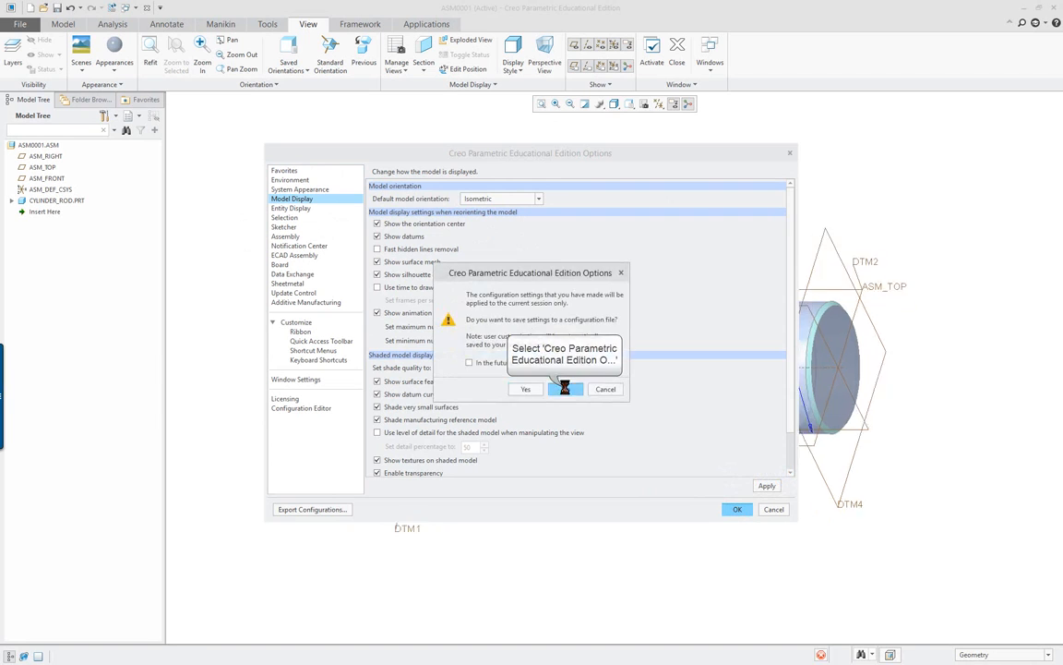
click(564, 389)
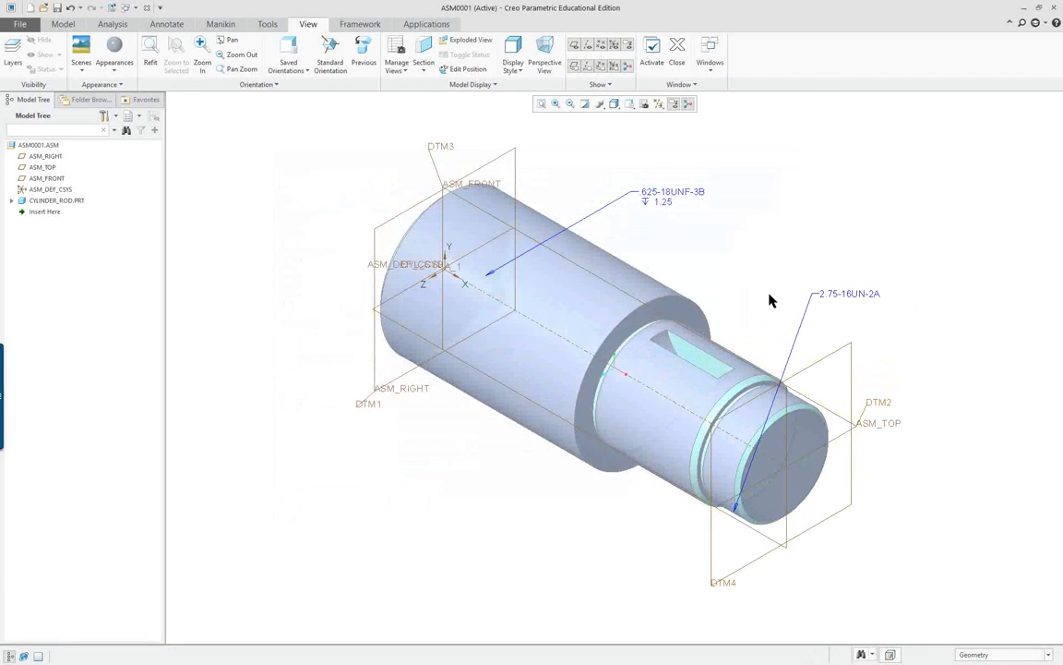
Create a new solid part component named pull in the assembly.
scroll(744, 287, up, 2)
scroll(866, 284, down, 2)
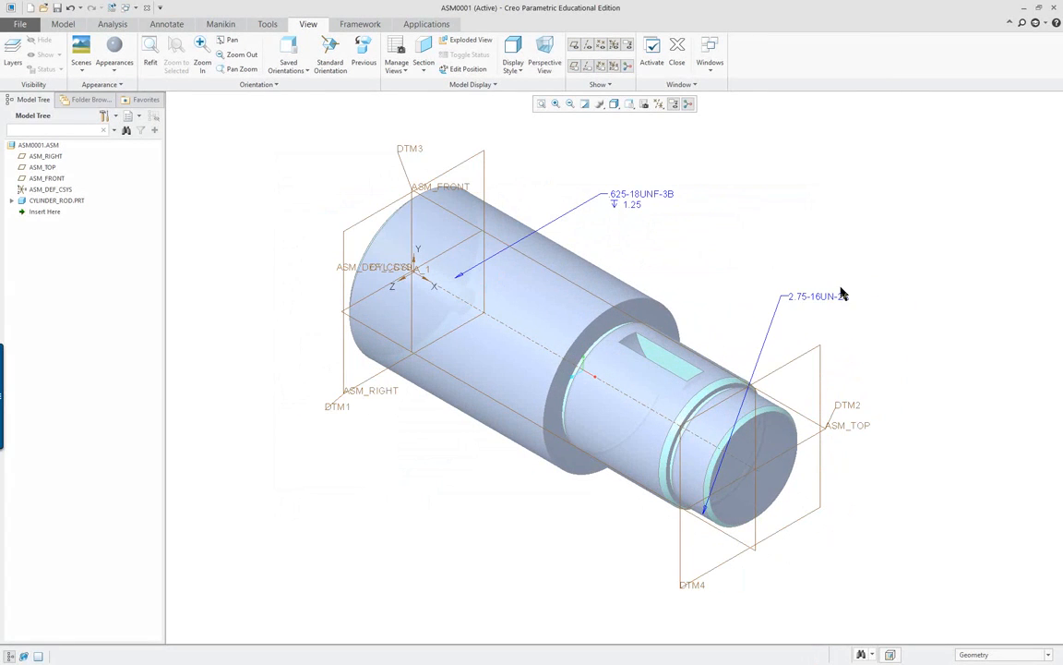
shift+middle_drag(726, 407, 617, 371)
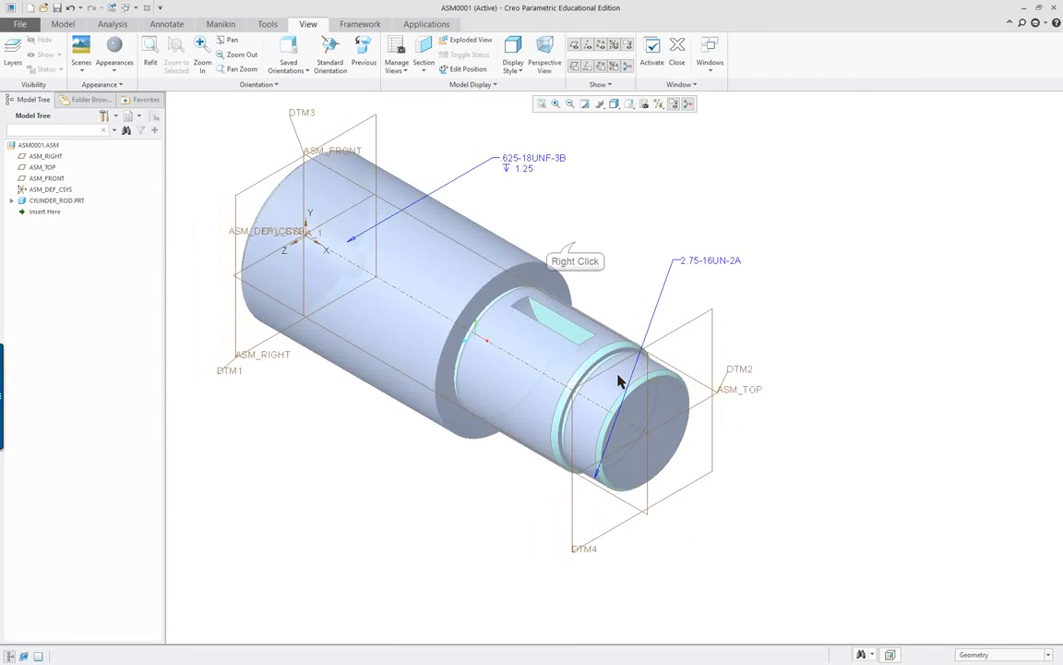
scroll(619, 374, up, 2)
right_click(576, 244)
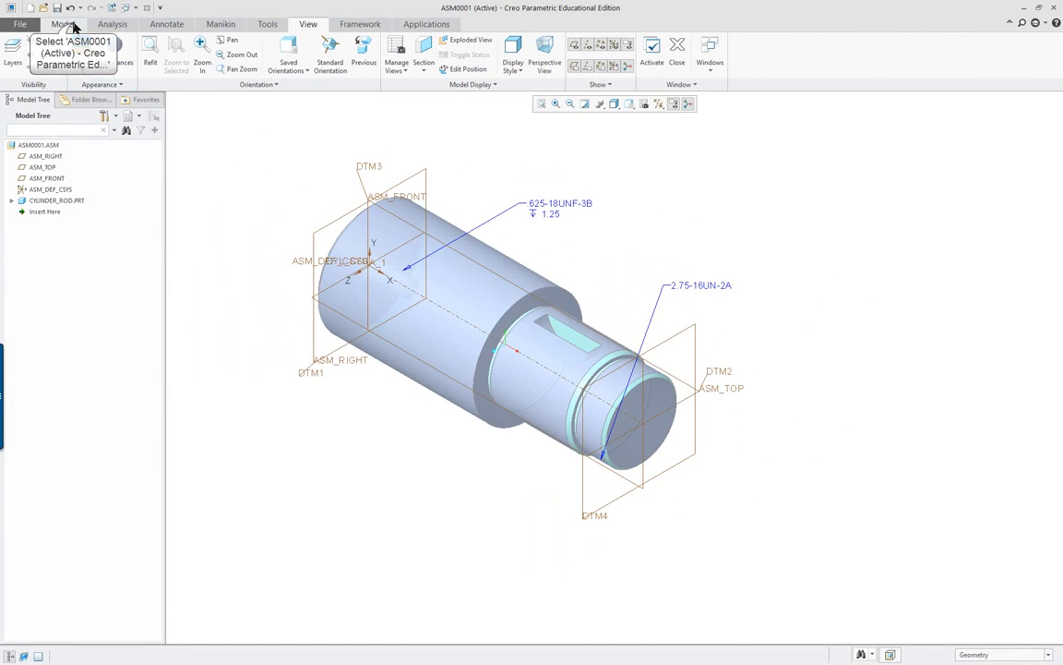
click(63, 24)
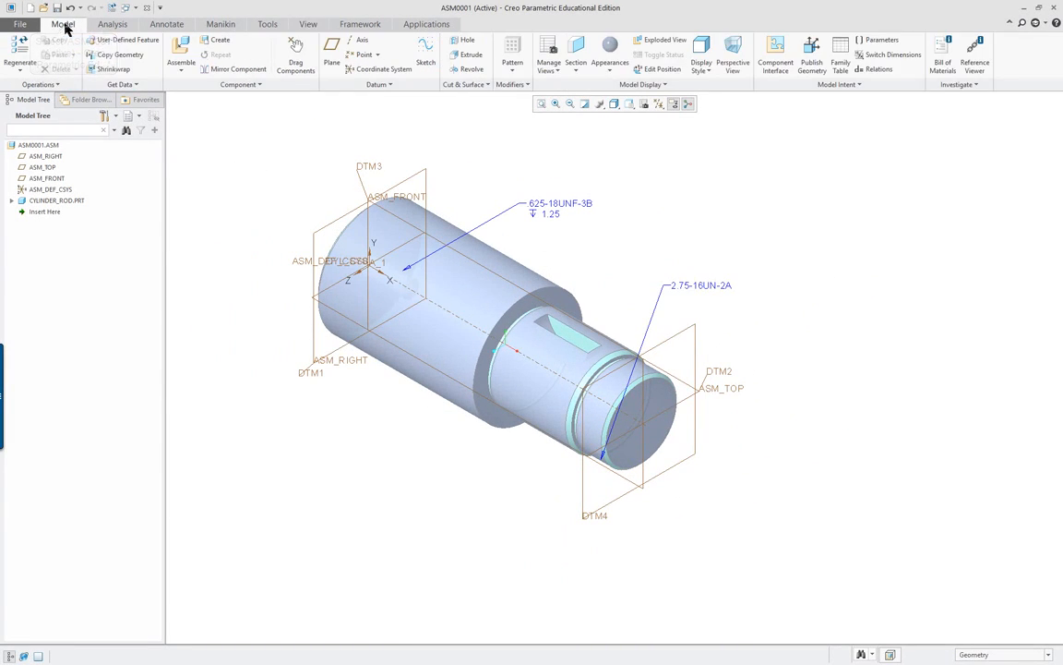
click(214, 40)
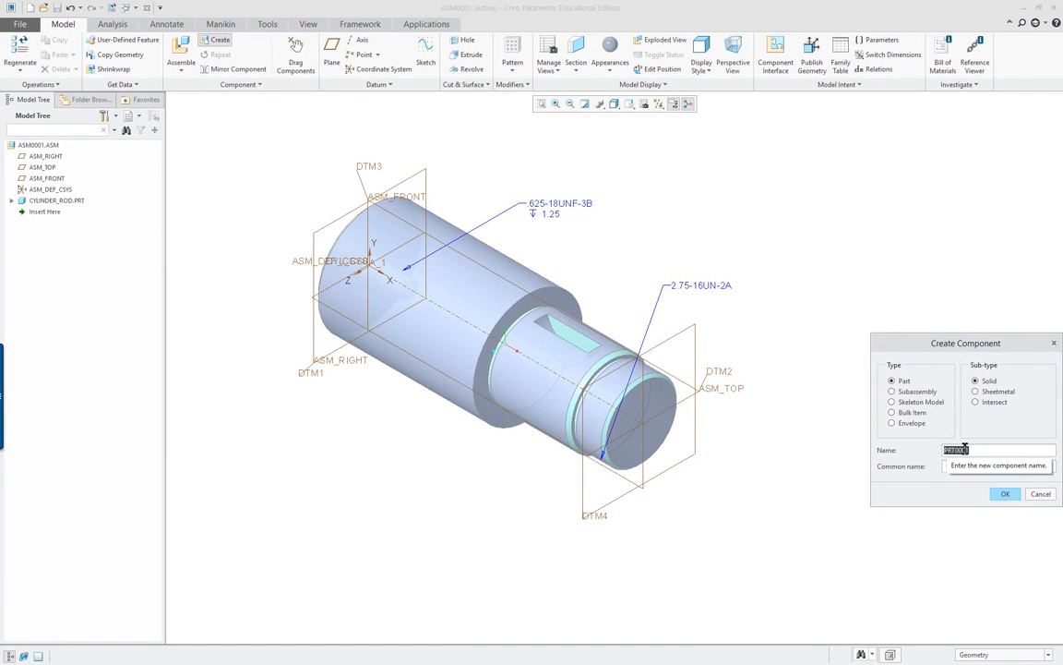
text(pull)
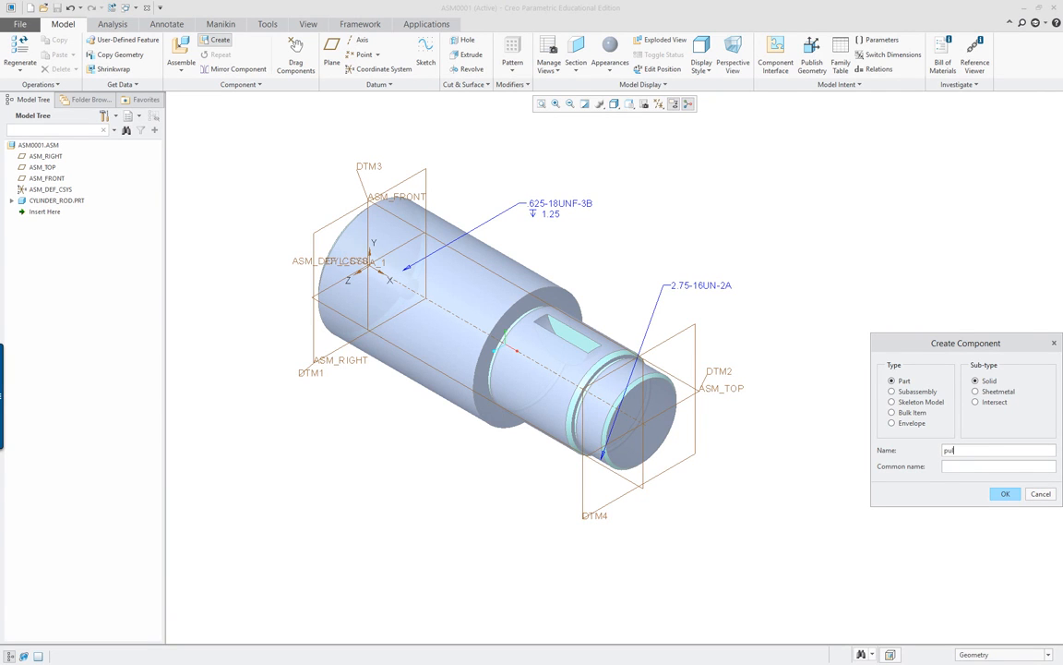
click(1006, 494)
Locate the new part's default datums by aligning its coordinate system to ASM_DEF_CSYS.
click(917, 393)
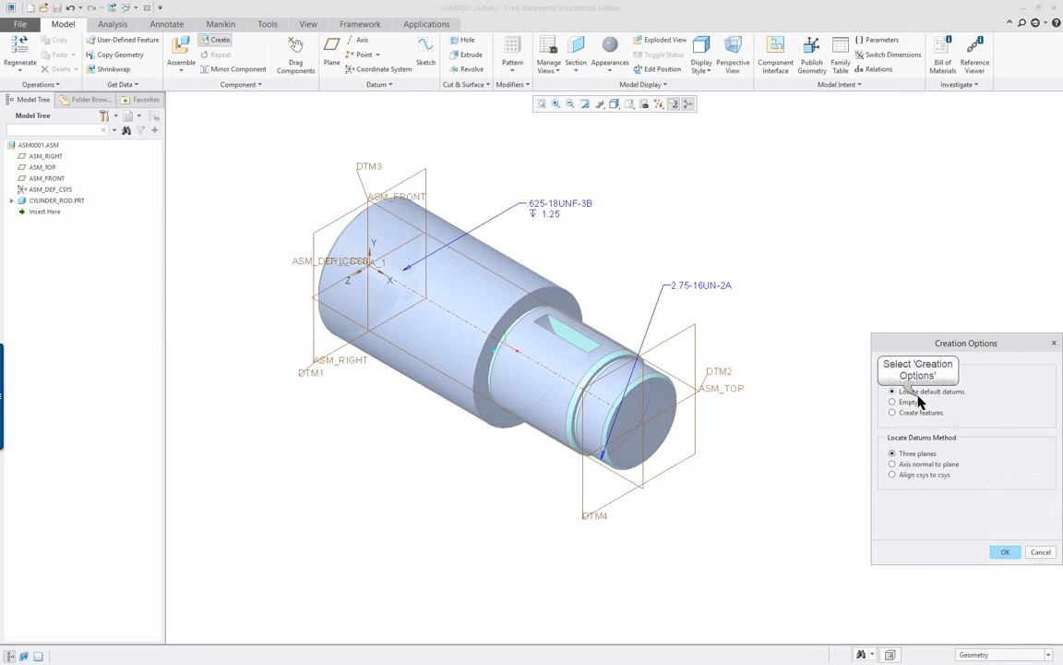
click(892, 476)
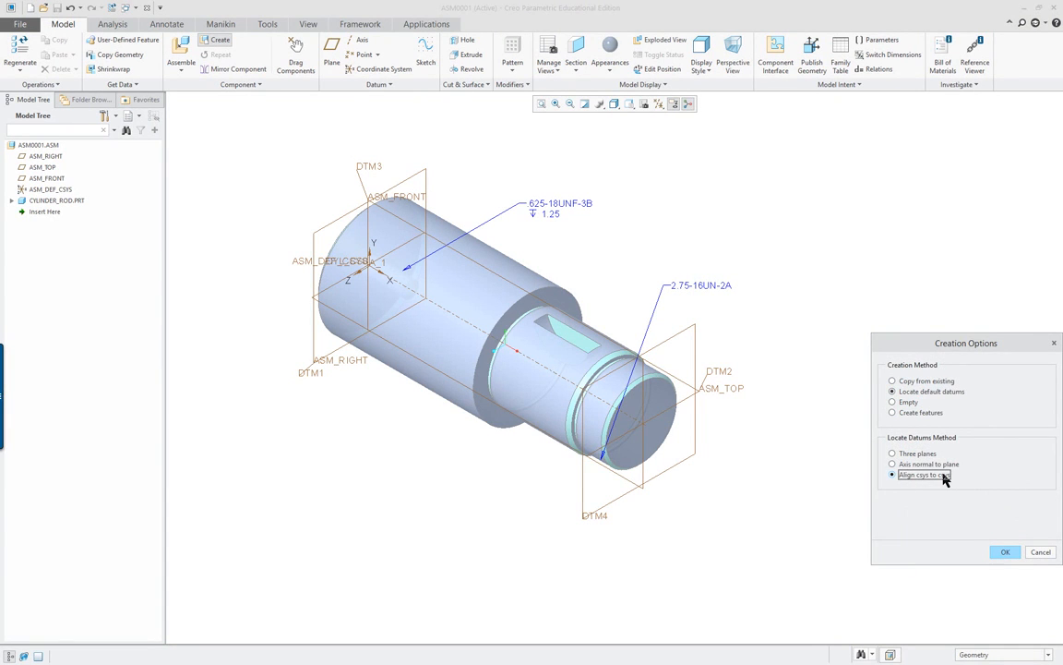
click(52, 191)
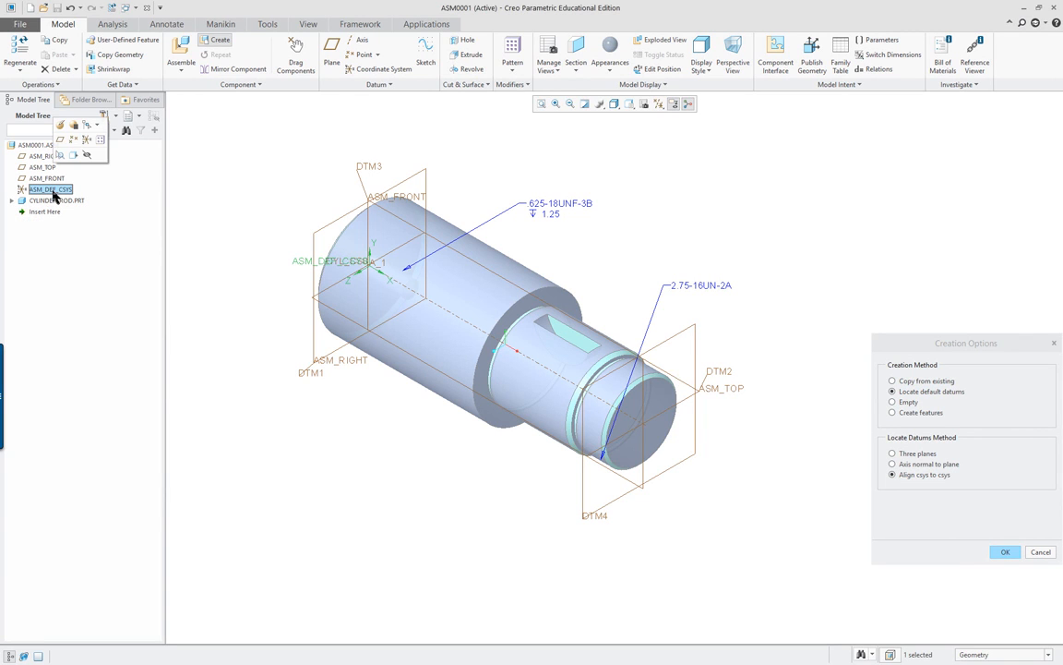
click(1003, 552)
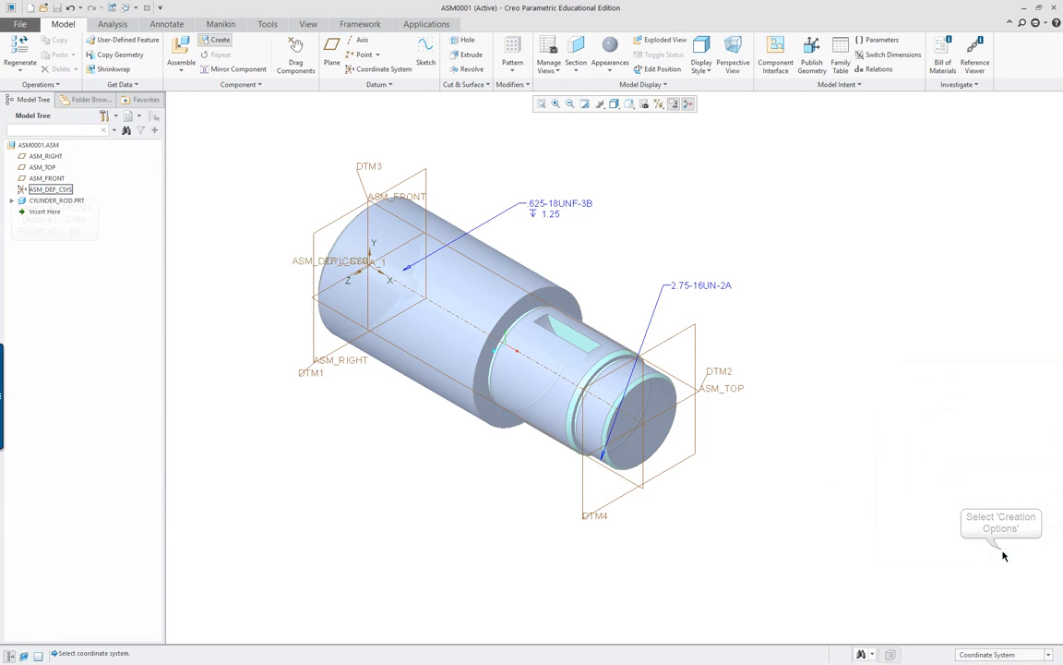
click(50, 188)
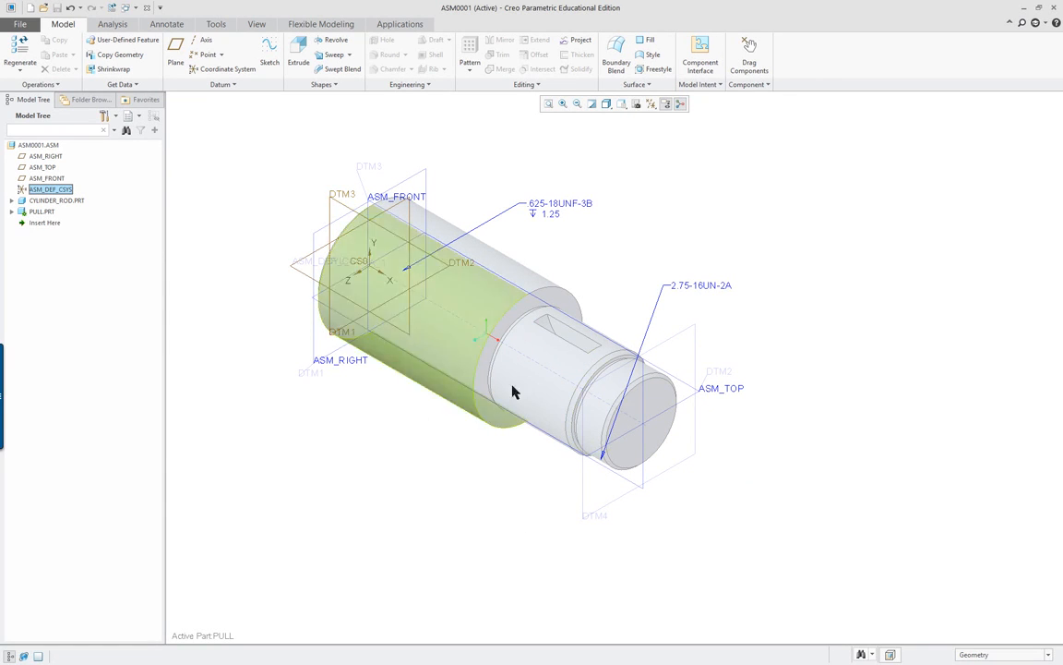
Start a Revolve sketch on the cylinder rod's DTM3 plane, viewed flat, with the model displayed in Hidden Line style.
click(332, 40)
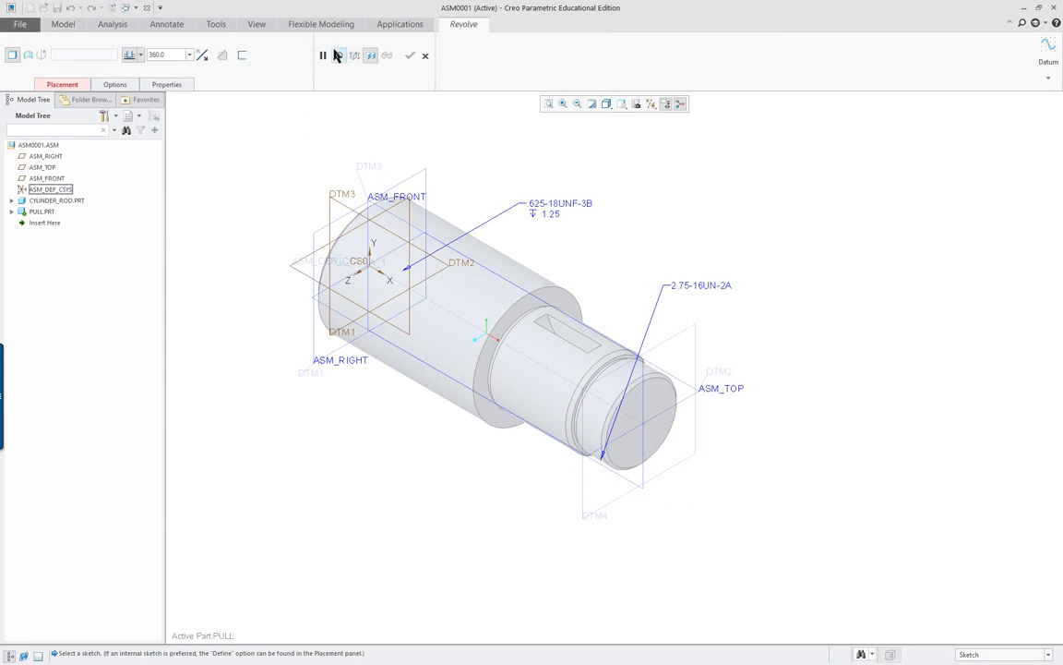
click(644, 481)
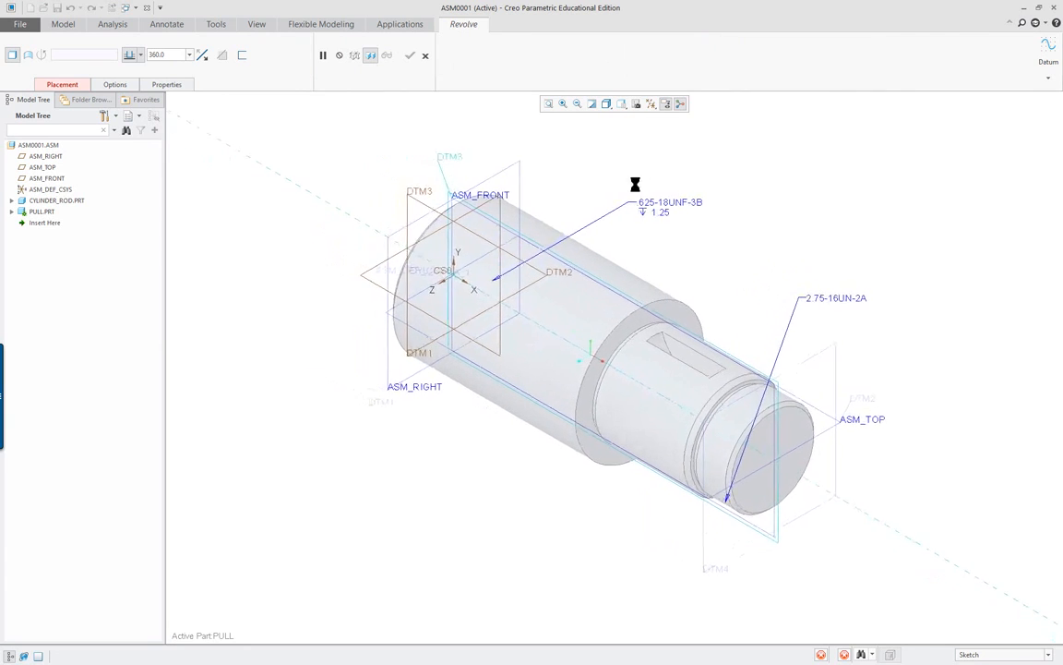
right_click(625, 127)
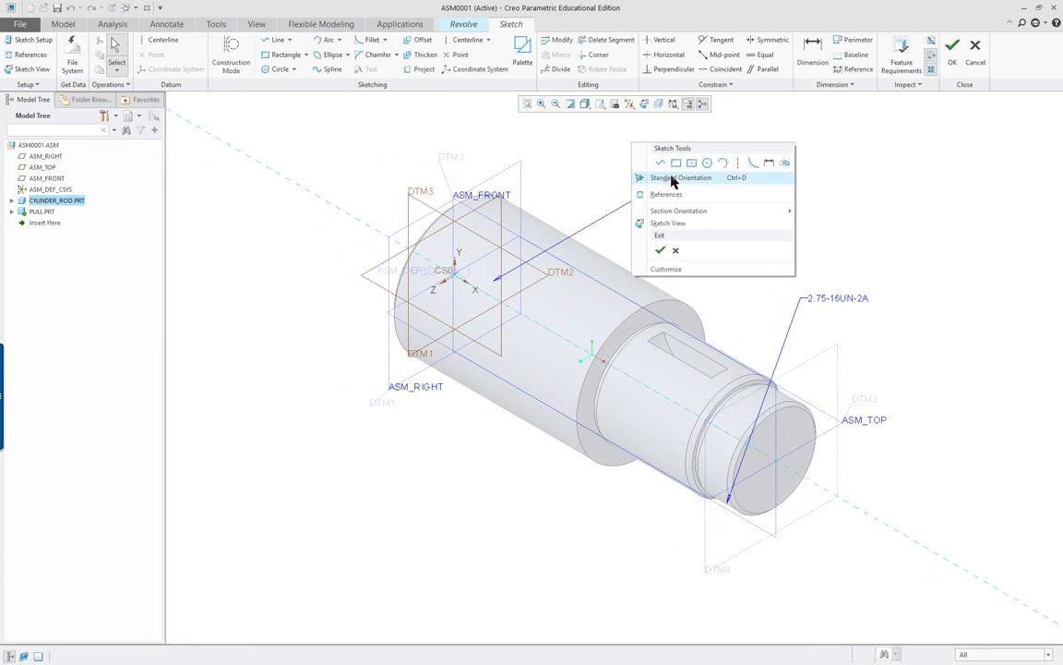
click(666, 223)
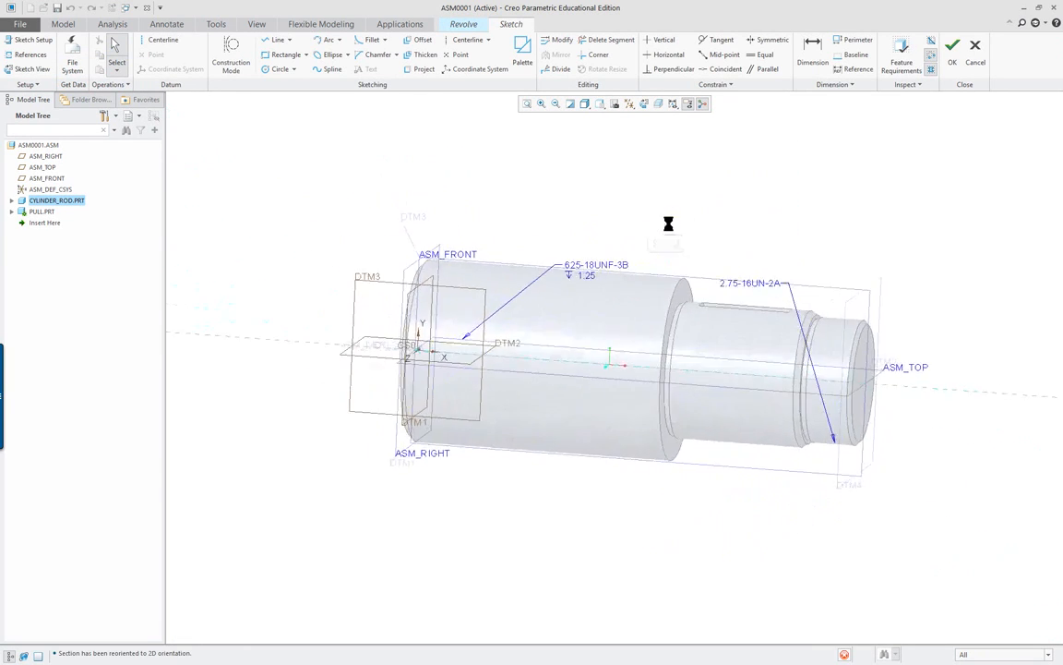
shift+middle_drag(938, 315, 718, 341)
click(584, 107)
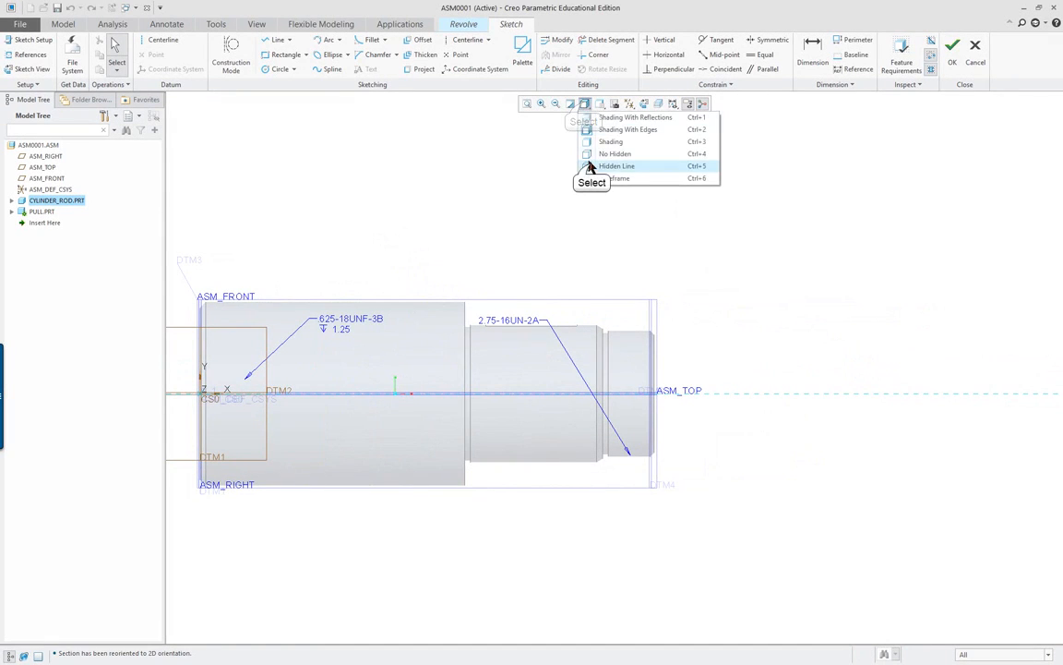
click(589, 165)
Add the rod's curved keyseat surface, shoulder face and upper silhouette edge of the keyed diameter as sketch references, and solve them.
scroll(497, 252, down, 3)
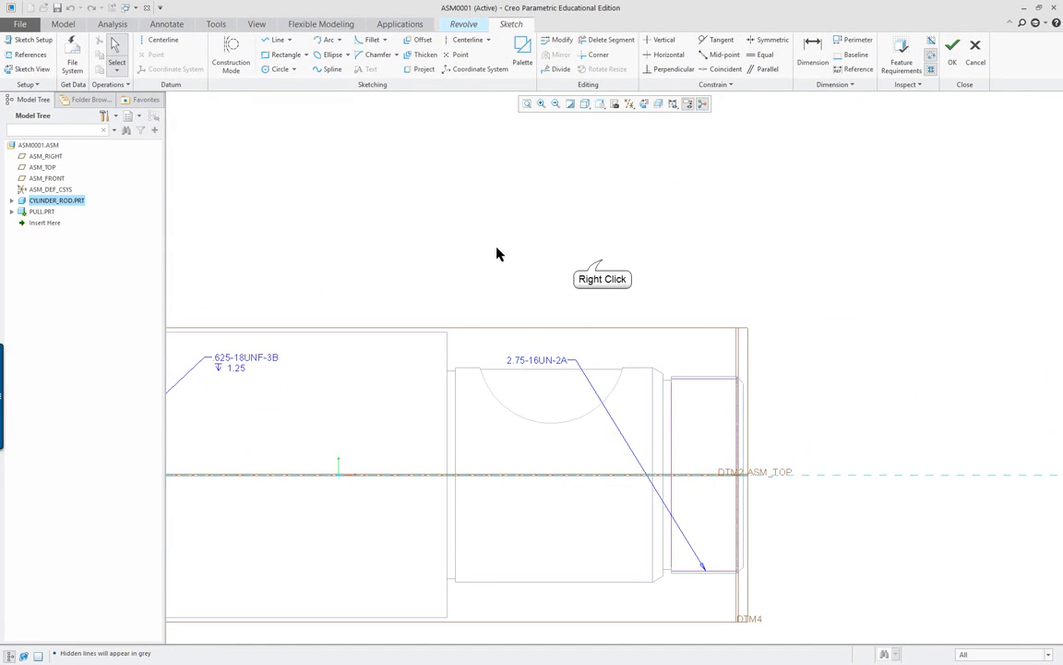
right_click(601, 266)
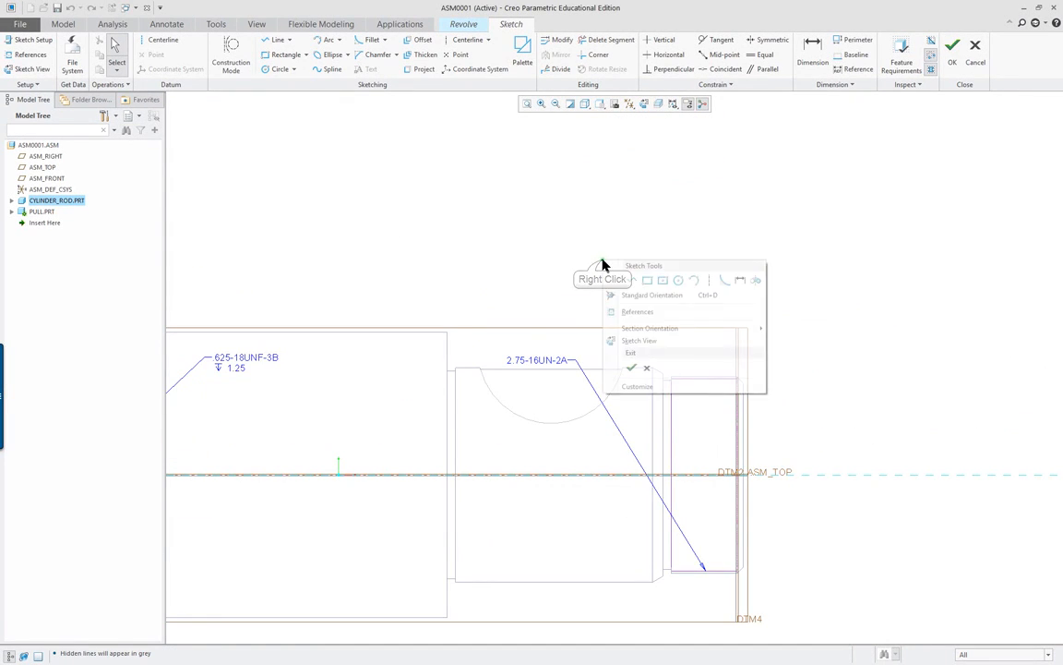
click(652, 314)
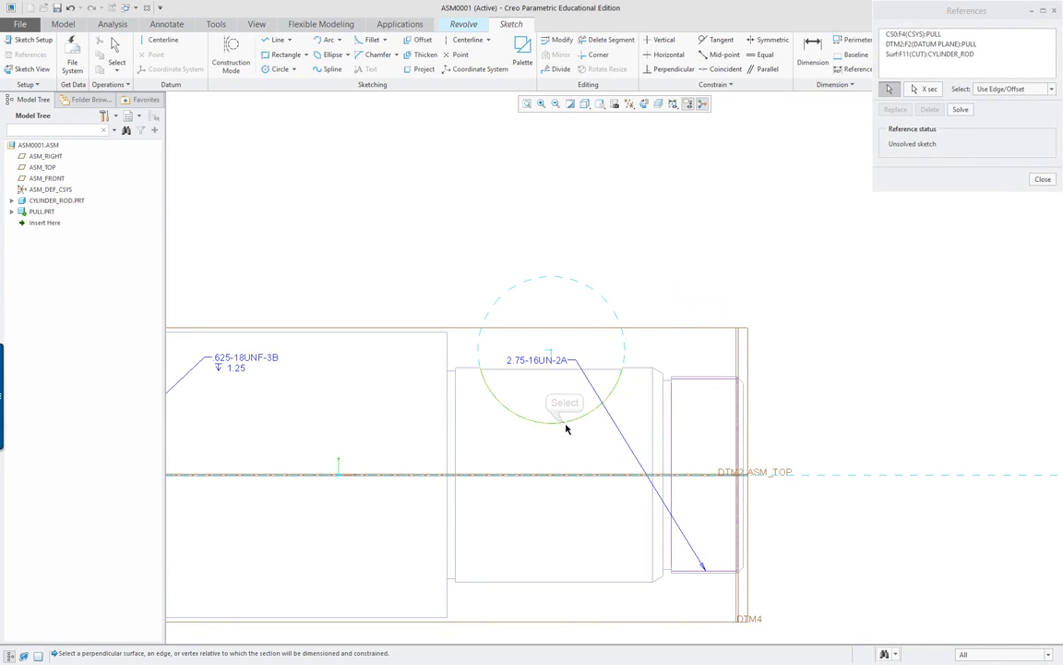
click(448, 352)
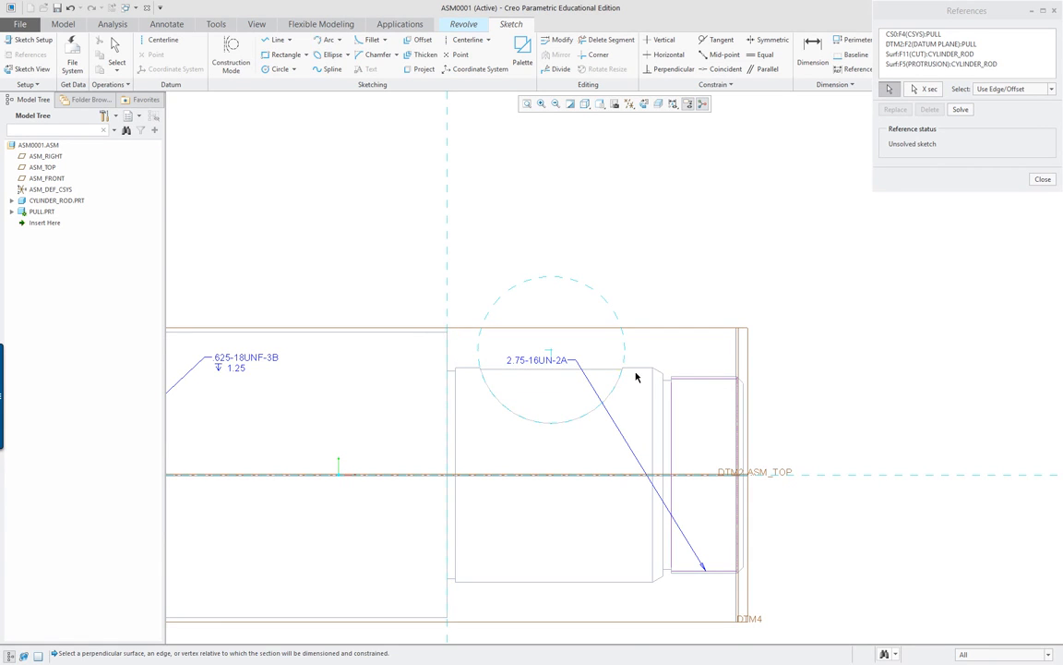
scroll(636, 376, down, 5)
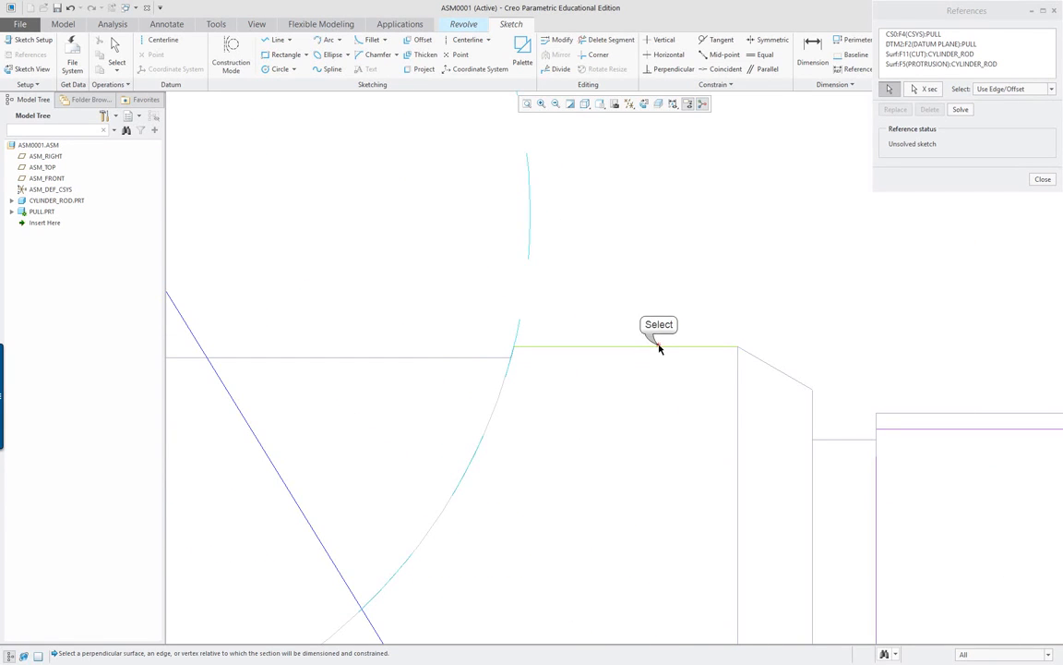
click(659, 348)
scroll(659, 351, up, 5)
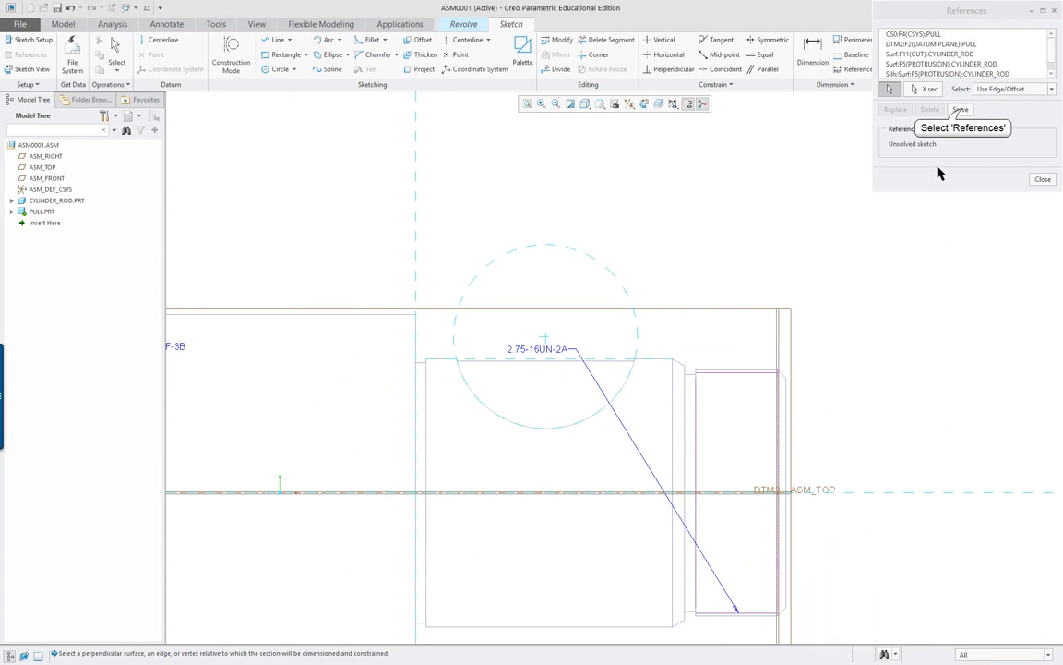
click(960, 110)
click(1041, 179)
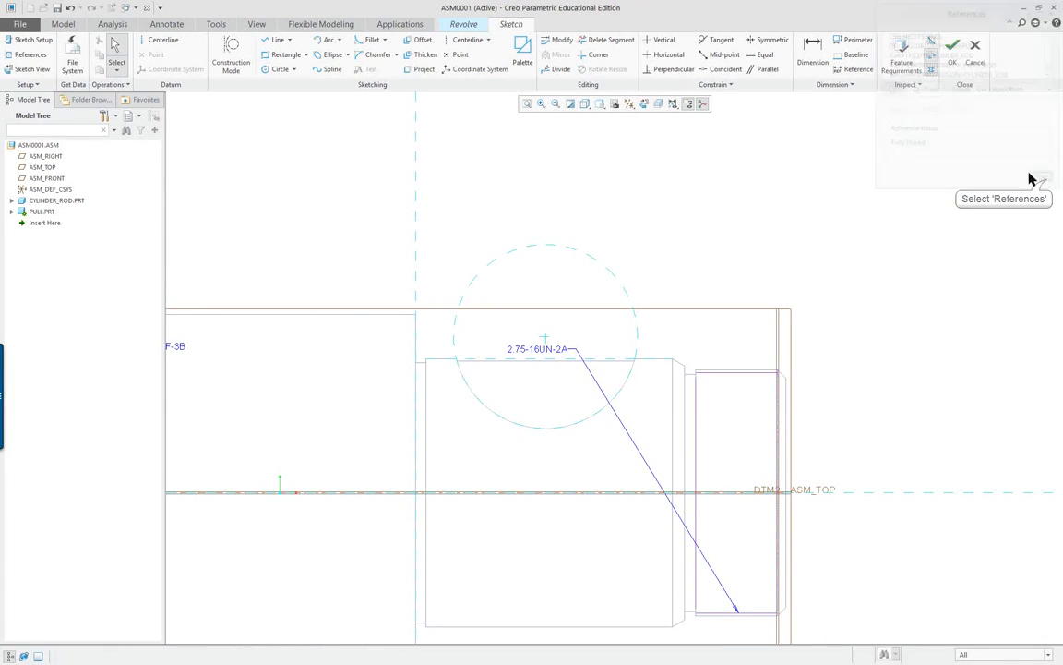
Hide the annotations and sketch a horizontal geometry centerline along the rod's axis.
click(688, 104)
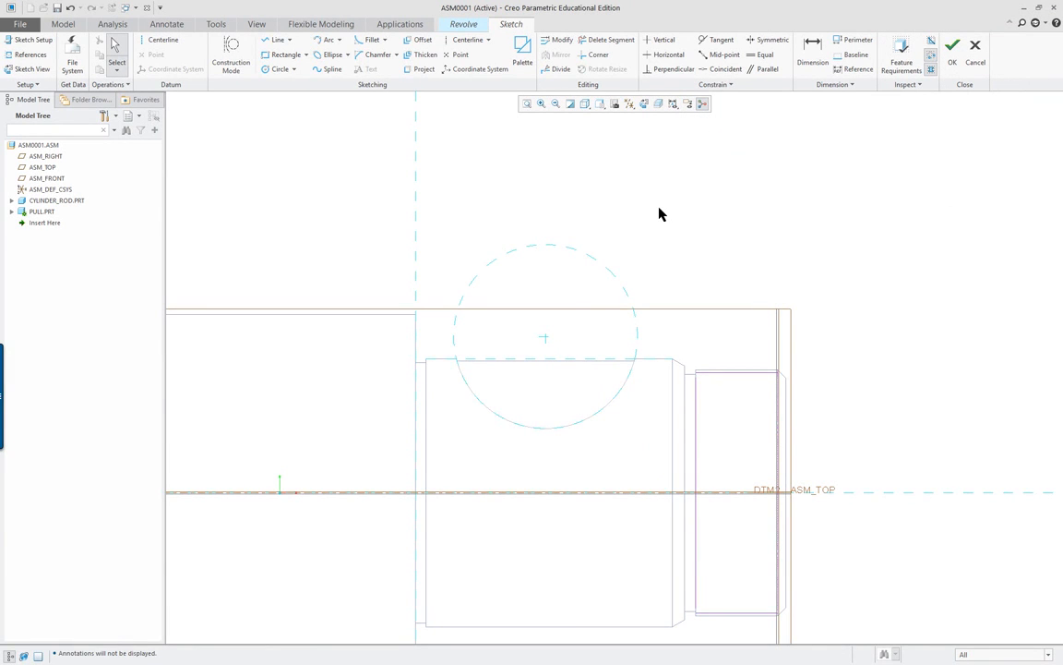
shift+middle_drag(659, 208, 642, 299)
scroll(663, 325, up, 1)
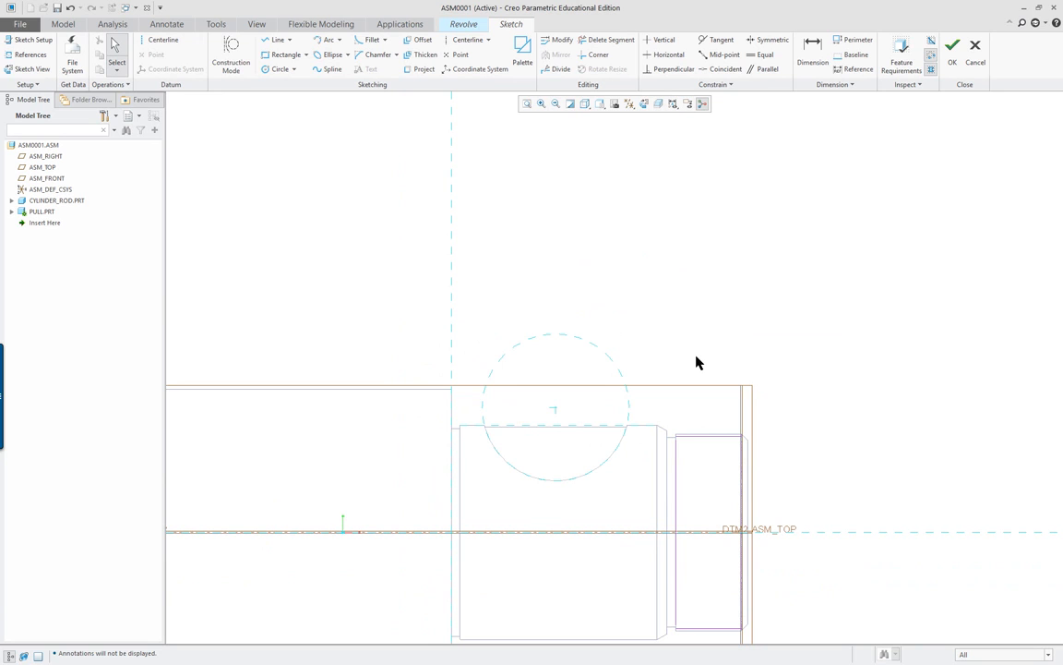
mouse_move(696, 358)
shift+middle_down()
mouse_move(731, 242)
mouse_move(759, 242)
shift+middle_up()
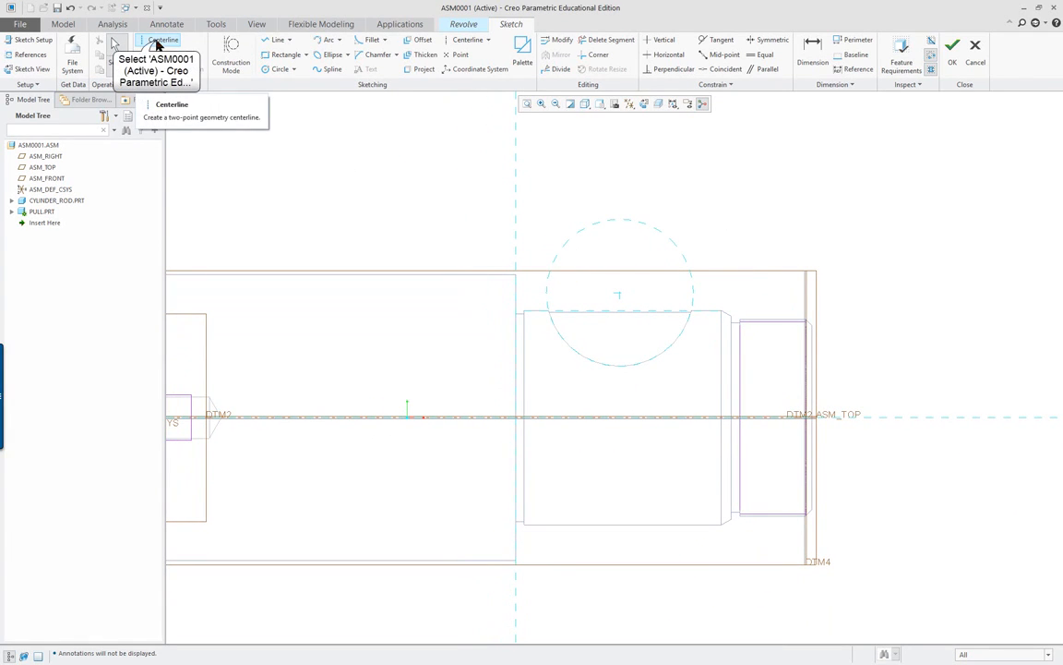
click(156, 41)
click(903, 416)
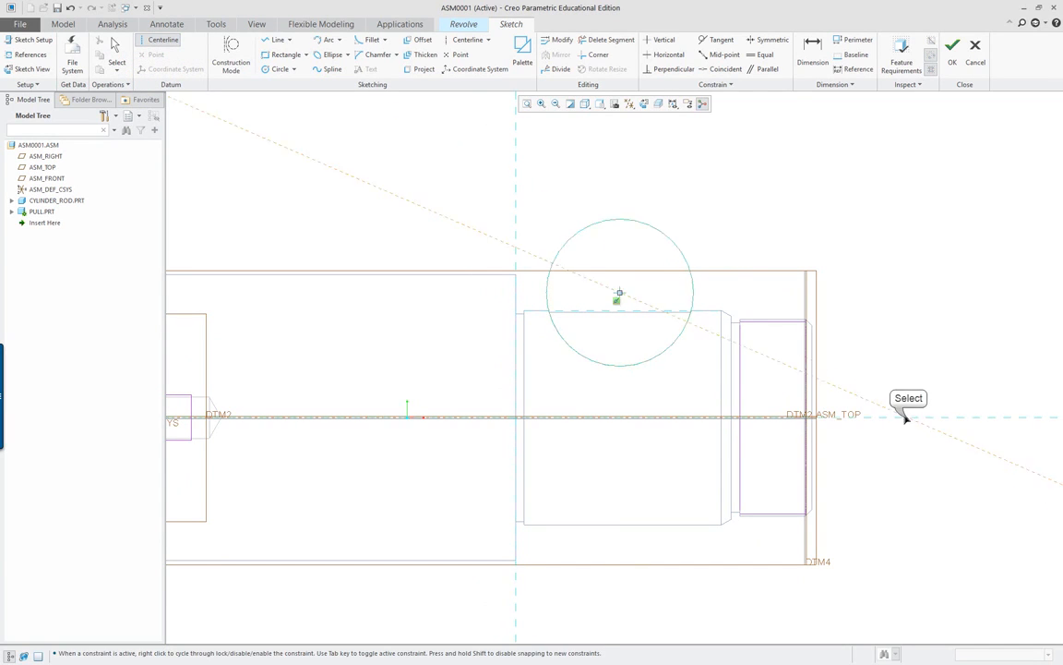
middle_click(461, 340)
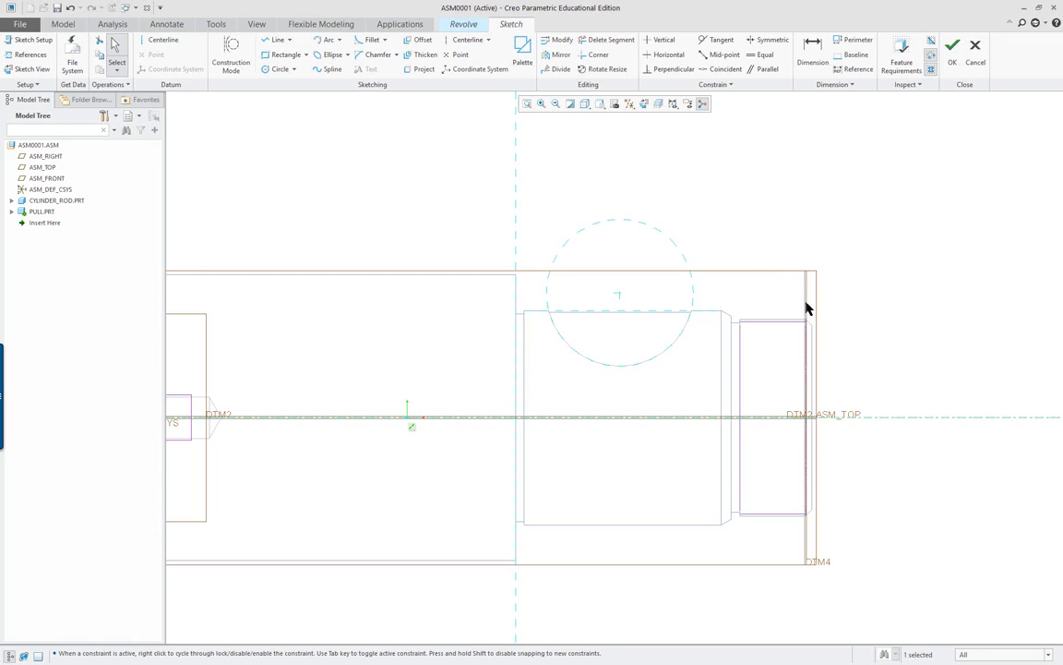
Sketch a vertical construction centerline through the center of the circular keyseat reference.
mouse_move(902, 403)
middle_down()
mouse_move(823, 450)
mouse_move(826, 422)
middle_up()
right_click(668, 210)
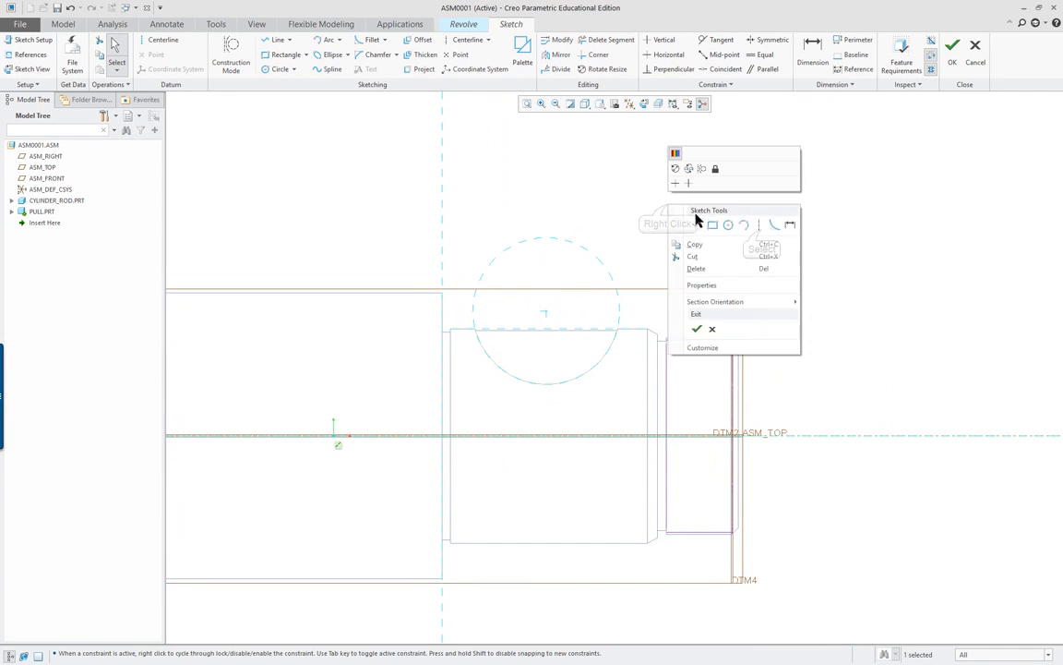
click(760, 230)
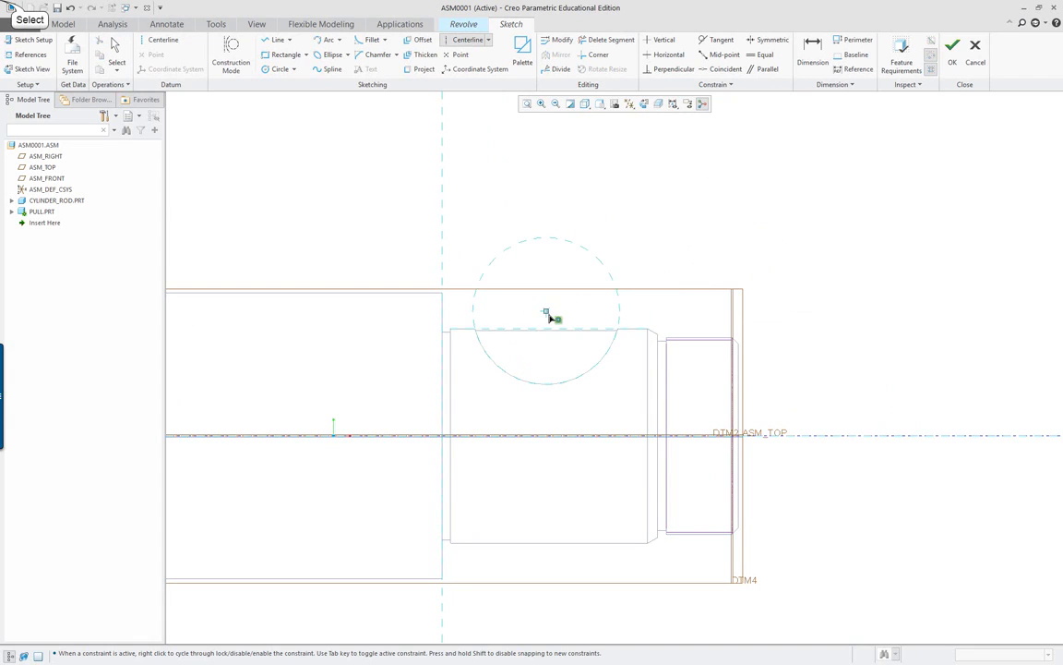
click(546, 276)
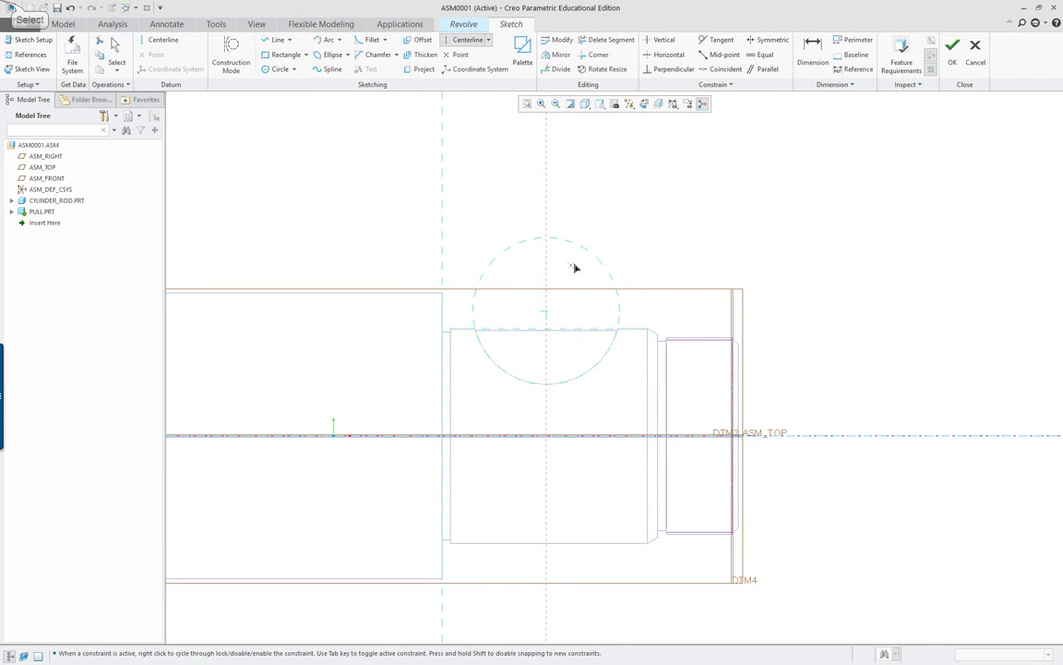
middle_click(647, 248)
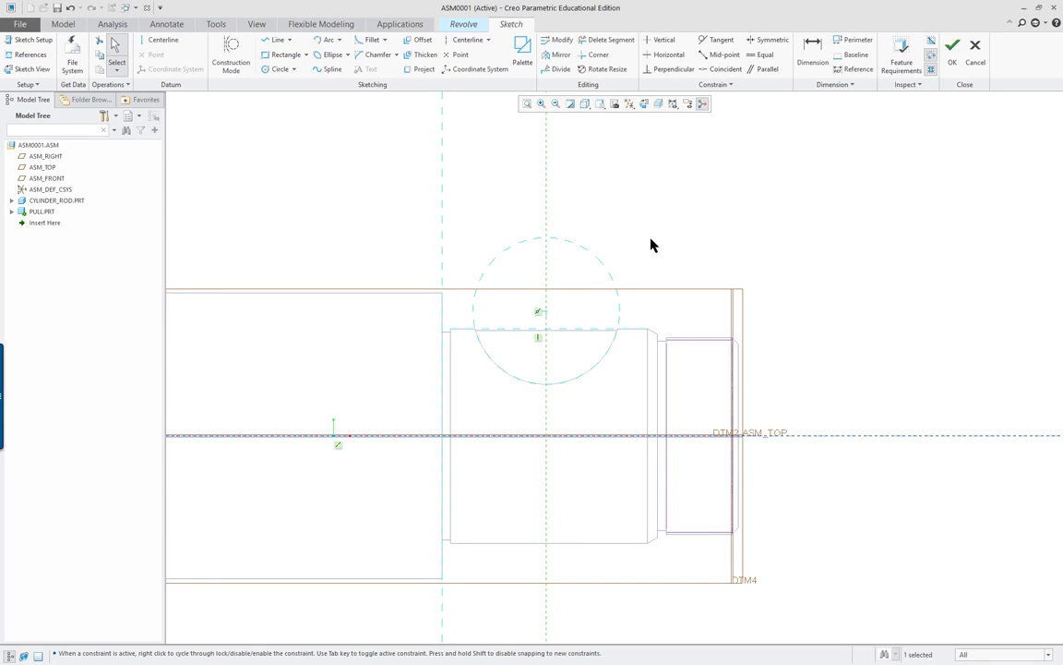
shift+middle_drag(651, 240, 655, 401)
right_click(772, 358)
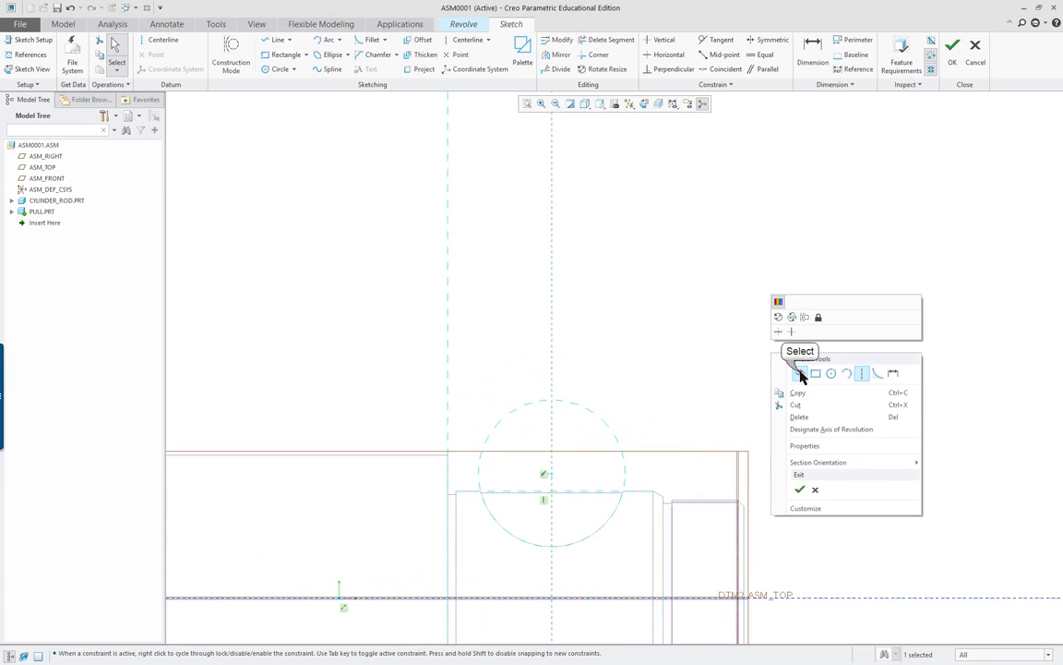
click(800, 374)
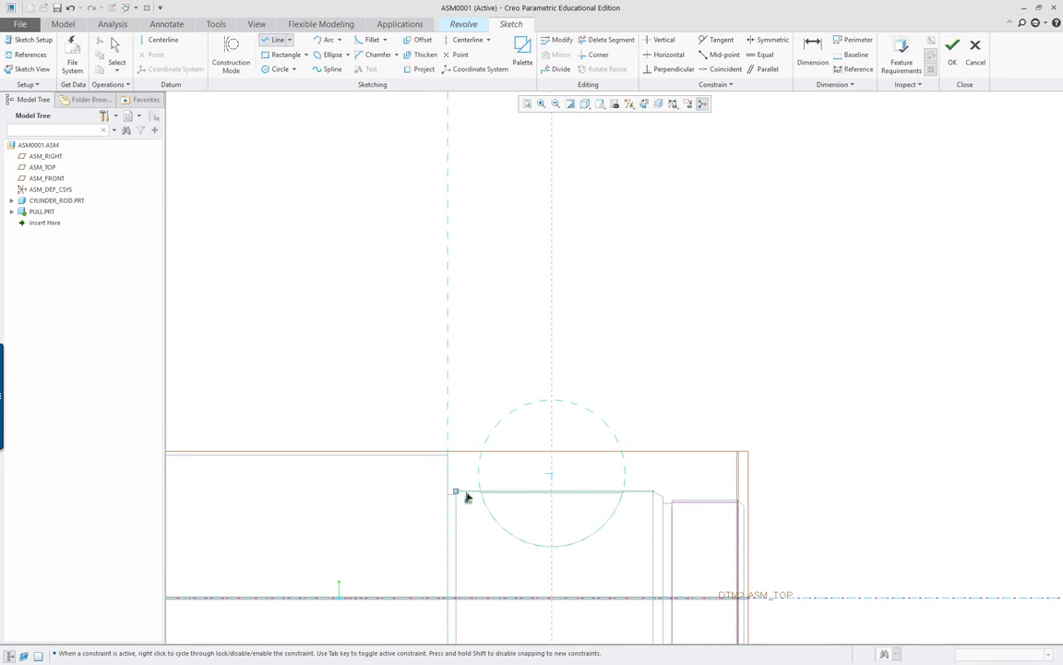
scroll(467, 497, up, 3)
Sketch a rectangle about 2.34 wide, symmetric about the vertical centerline, with its base on the keyed diameter's upper edge.
right_click(508, 275)
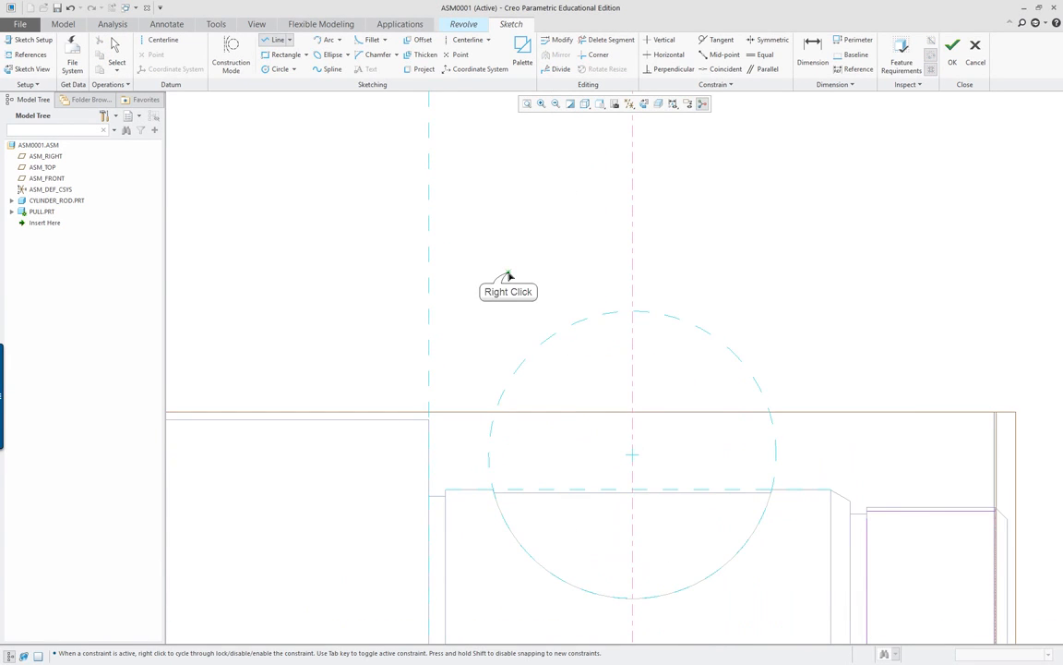
click(551, 293)
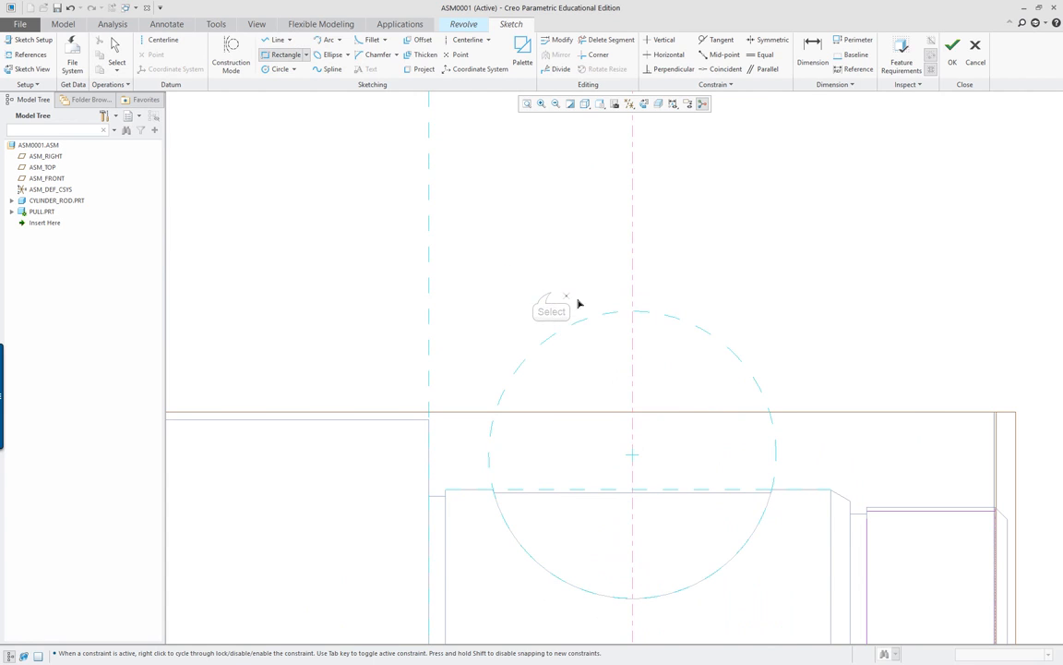
scroll(734, 291, down, 3)
middle_drag(787, 251, 664, 439)
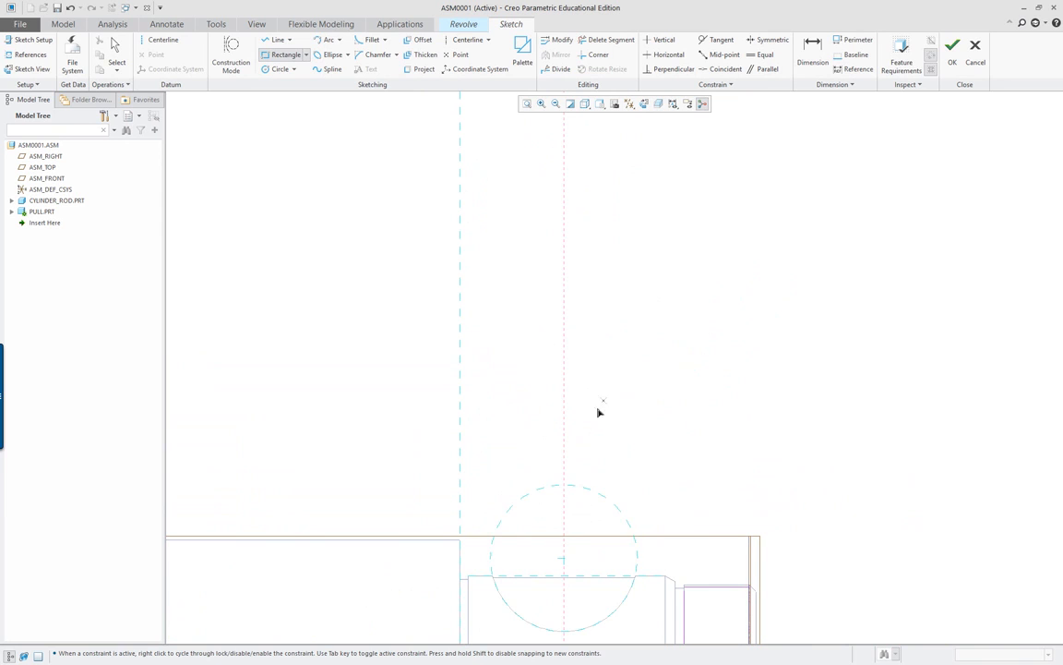
scroll(501, 617, up, 2)
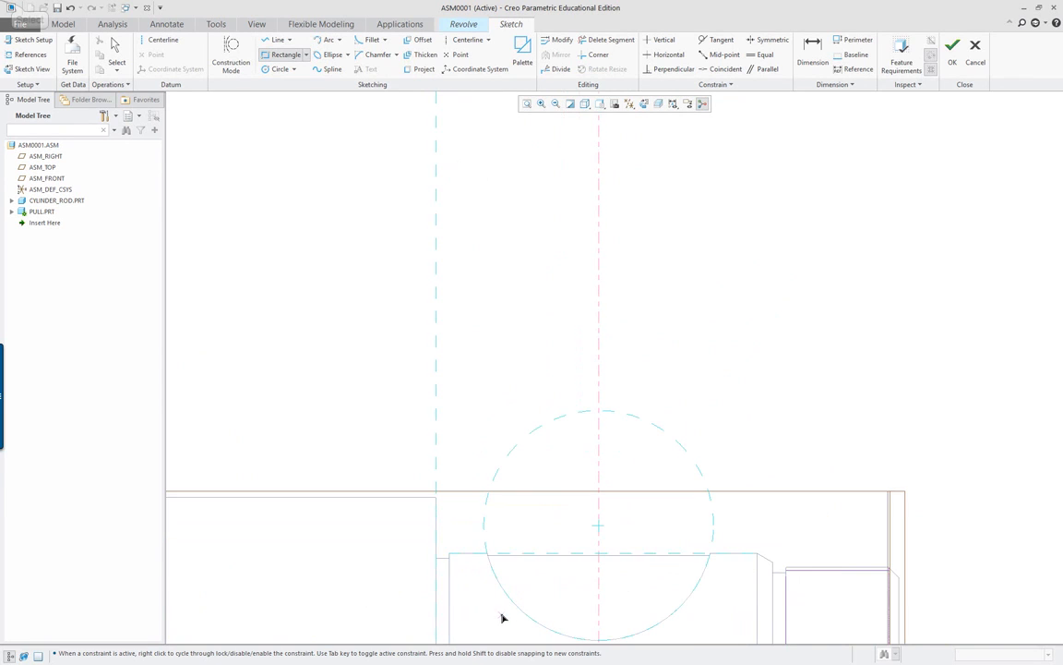
click(468, 555)
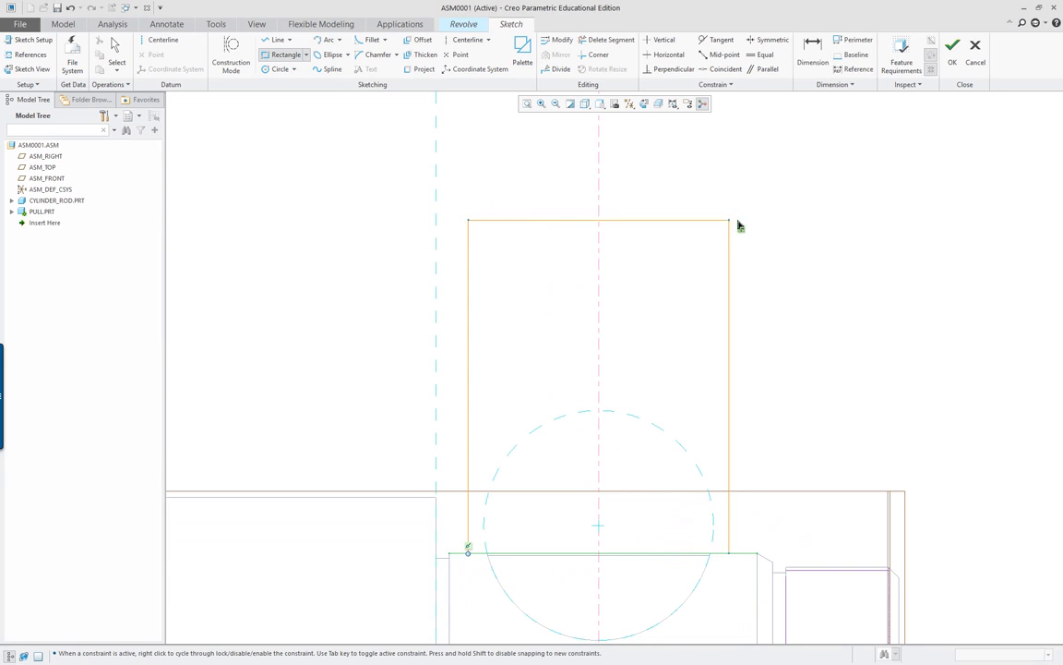
shift+middle_drag(726, 279, 683, 362)
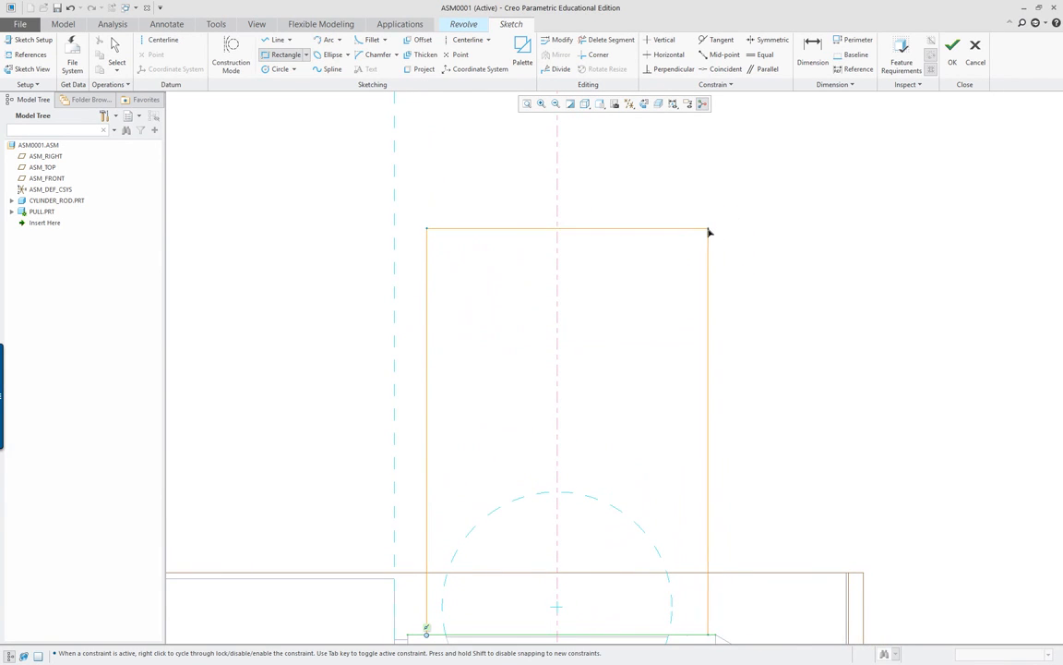
click(699, 231)
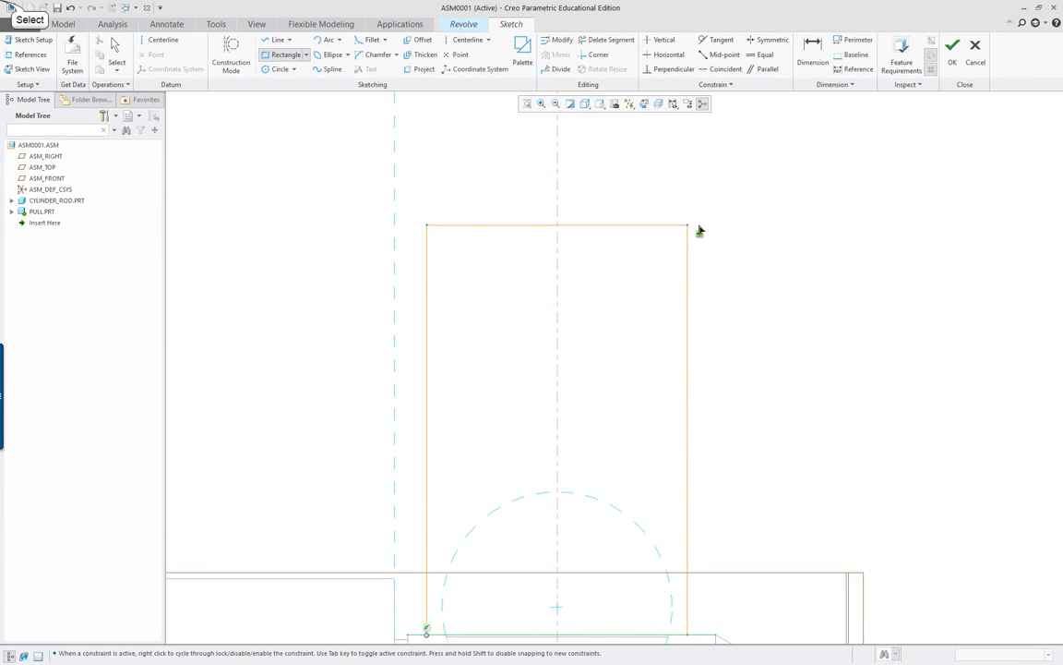
middle_click(699, 230)
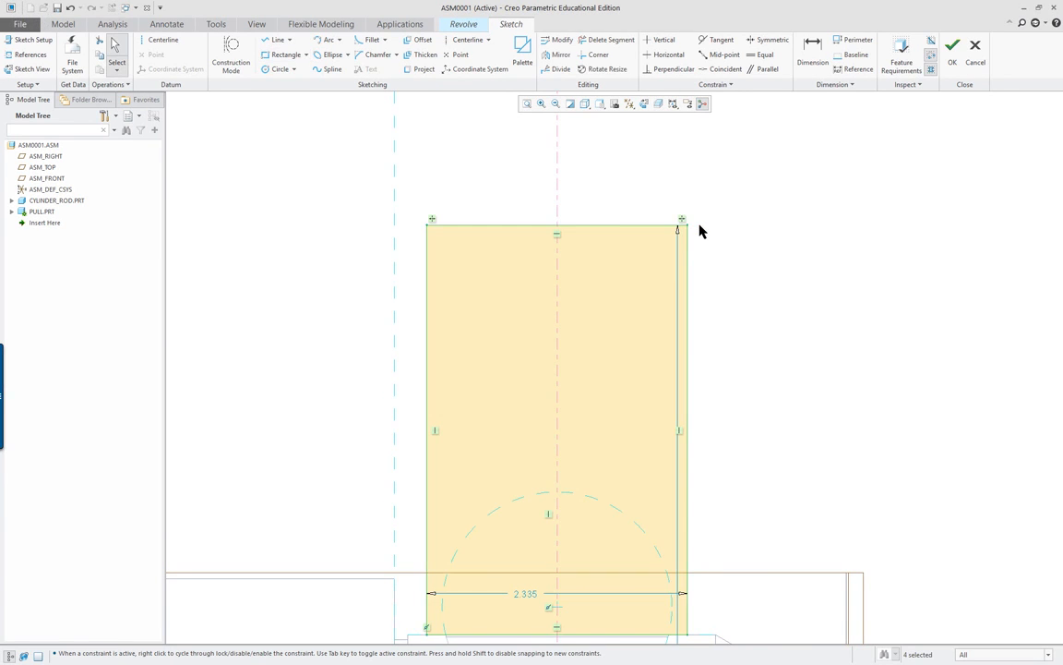
Set the rectangle's outer diameter about the rod axis to 14 and its width to 2.5.
scroll(752, 300, up, 4)
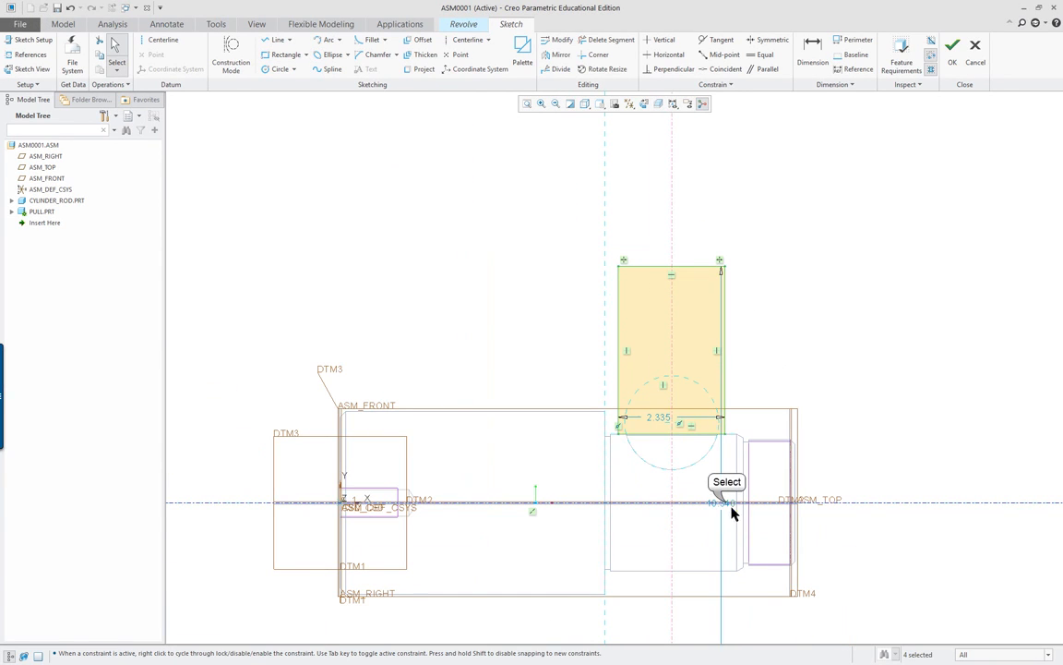
drag(726, 502, 910, 470)
double_click(911, 470)
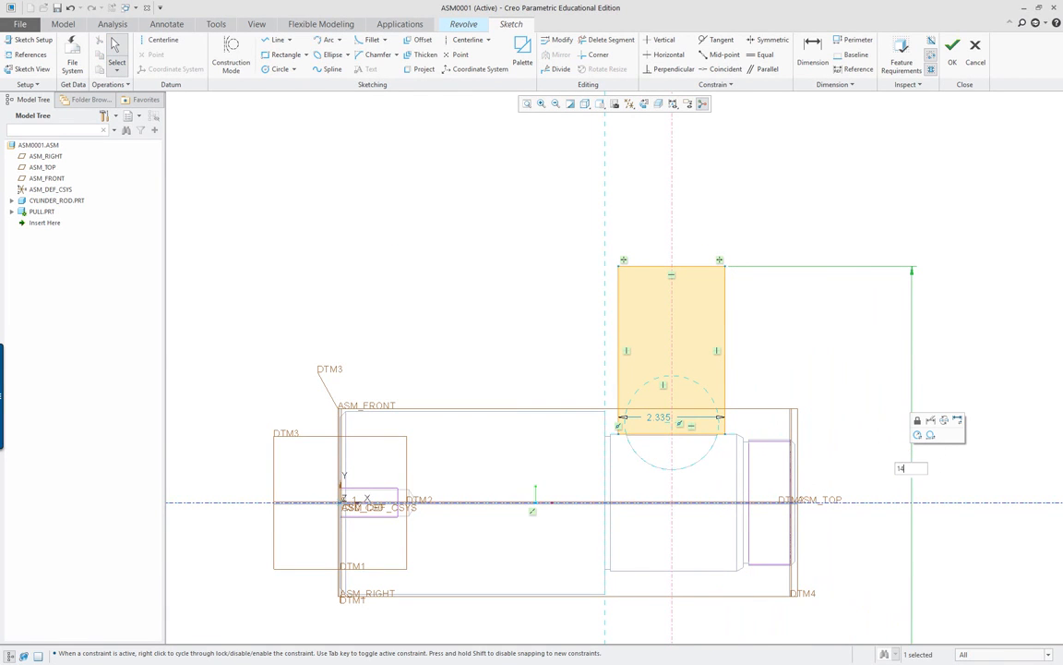
key(Return)
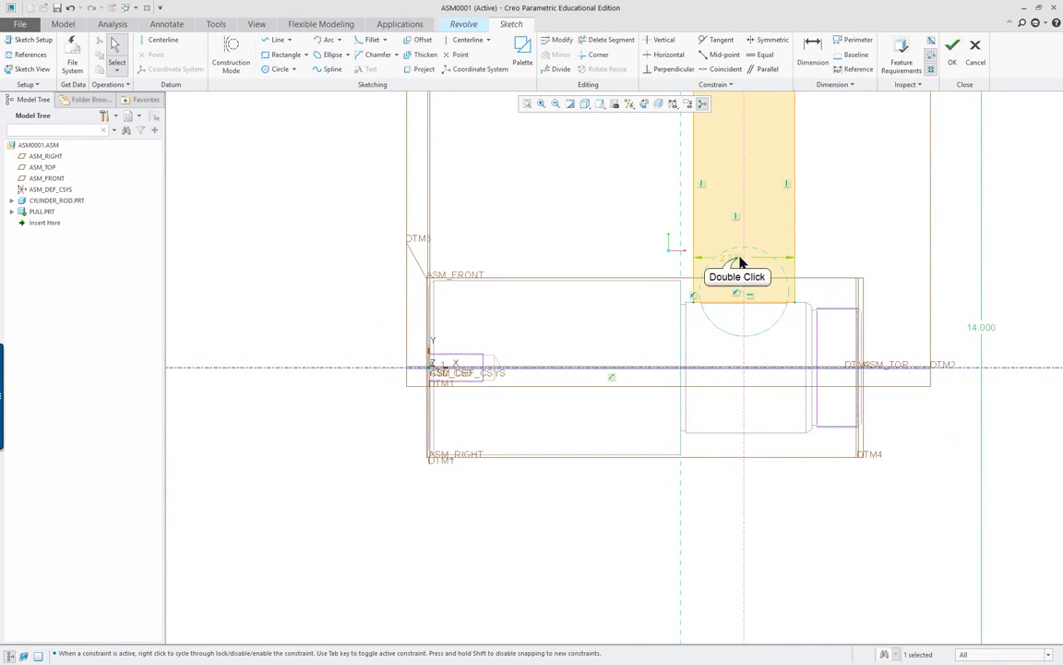
double_click(740, 262)
text(2.5)
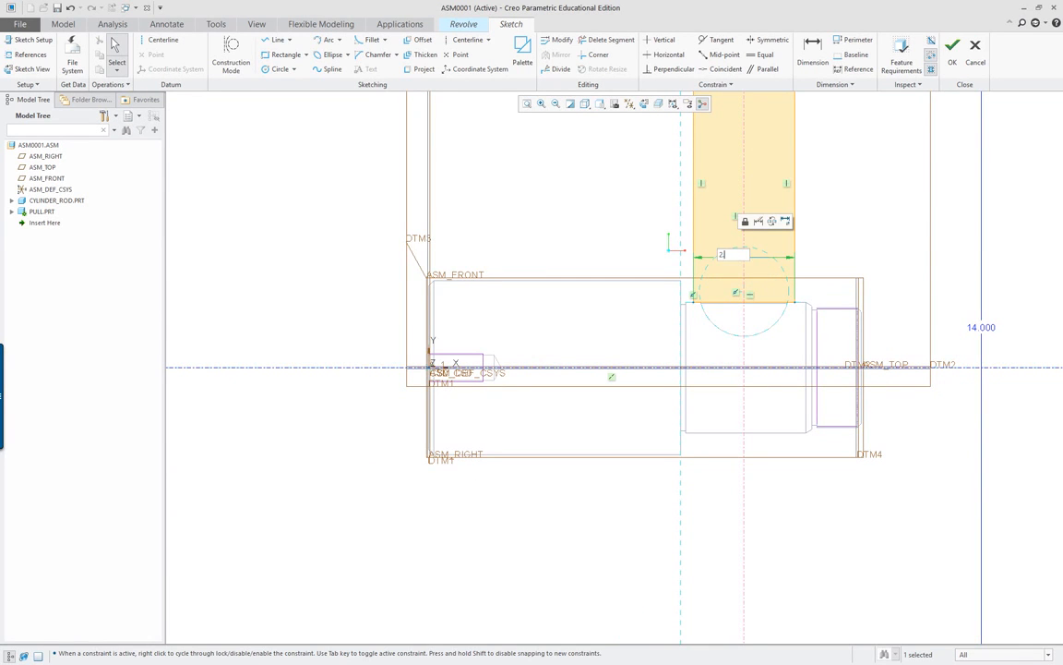
key(Return)
Accept the sketch and display the 360-degree revolve preview shaded with edges.
shift+middle_drag(719, 282, 523, 463)
scroll(503, 483, down, 1)
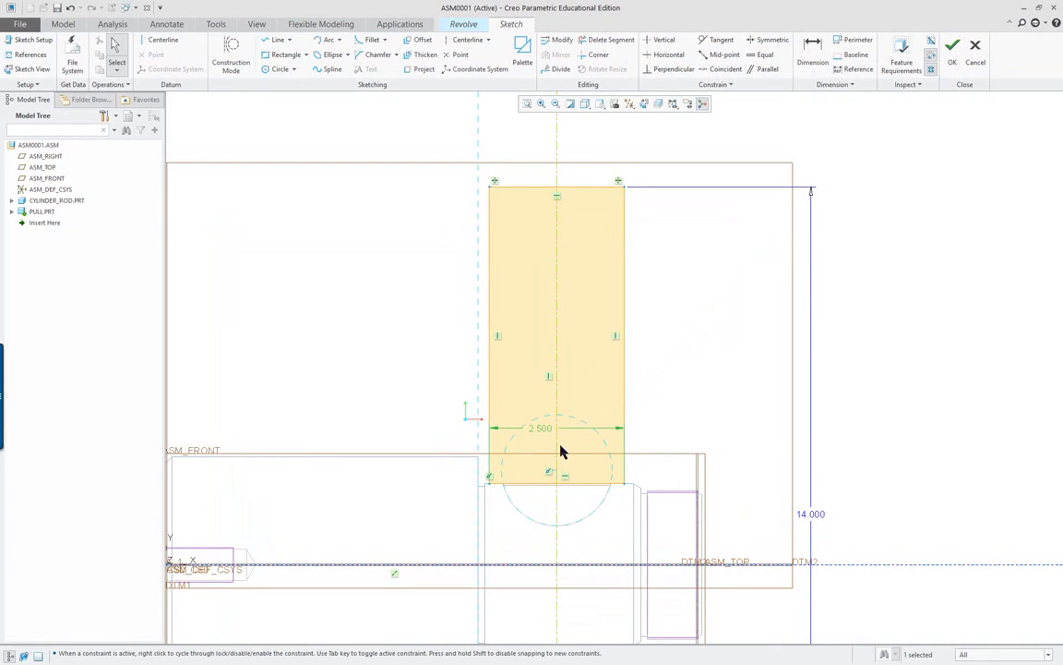
scroll(637, 242, up, 2)
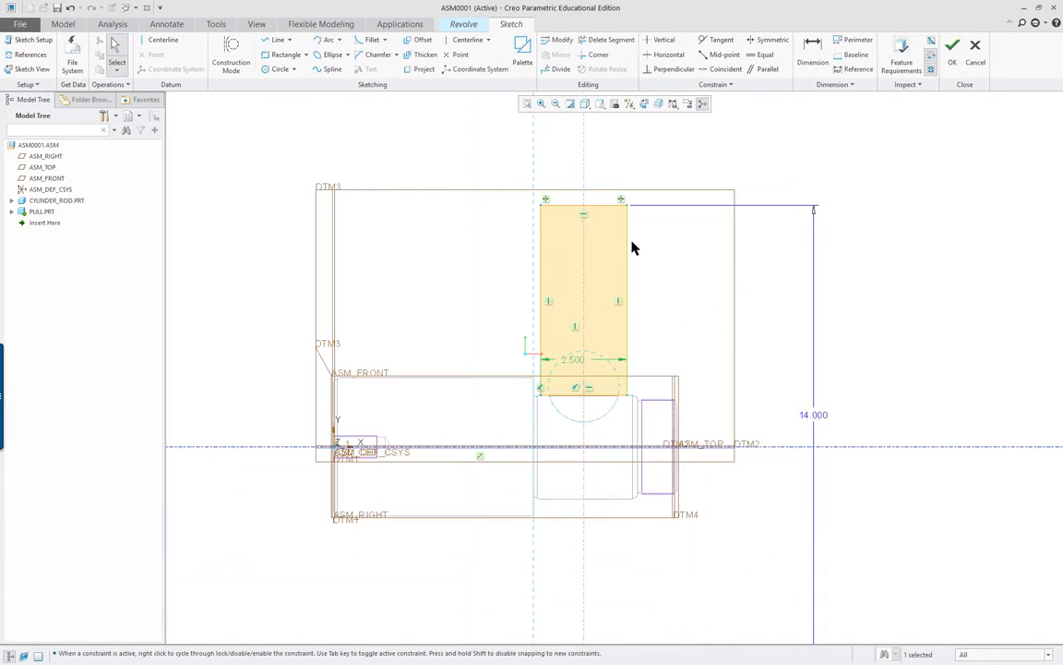
scroll(633, 247, down, 1)
mouse_move(668, 278)
middle_down()
mouse_move(683, 309)
mouse_move(662, 340)
middle_up()
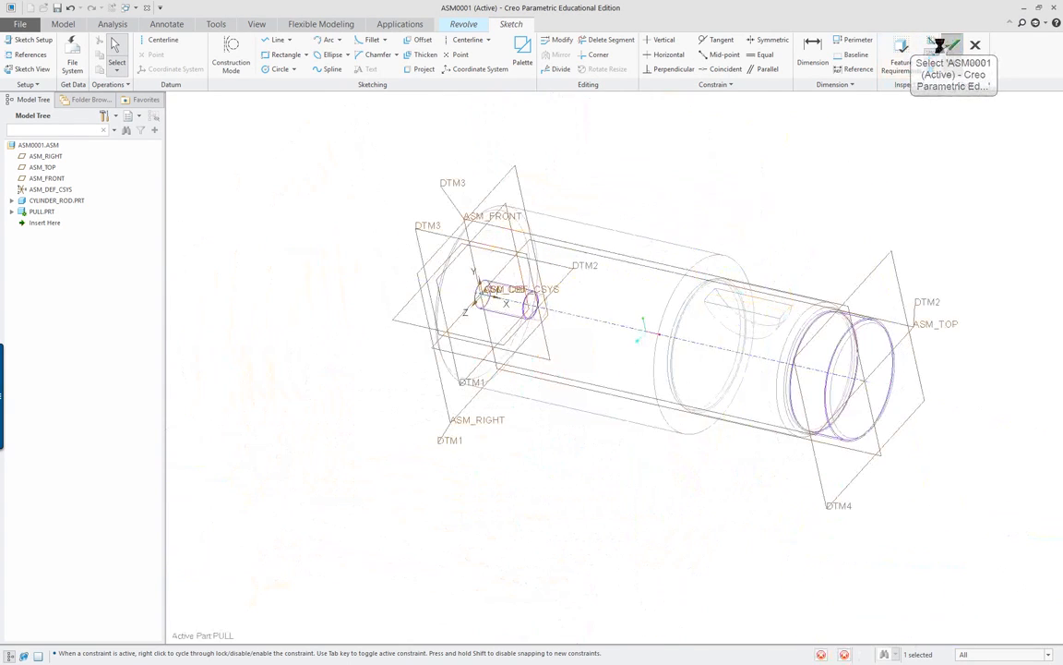
click(952, 46)
click(608, 105)
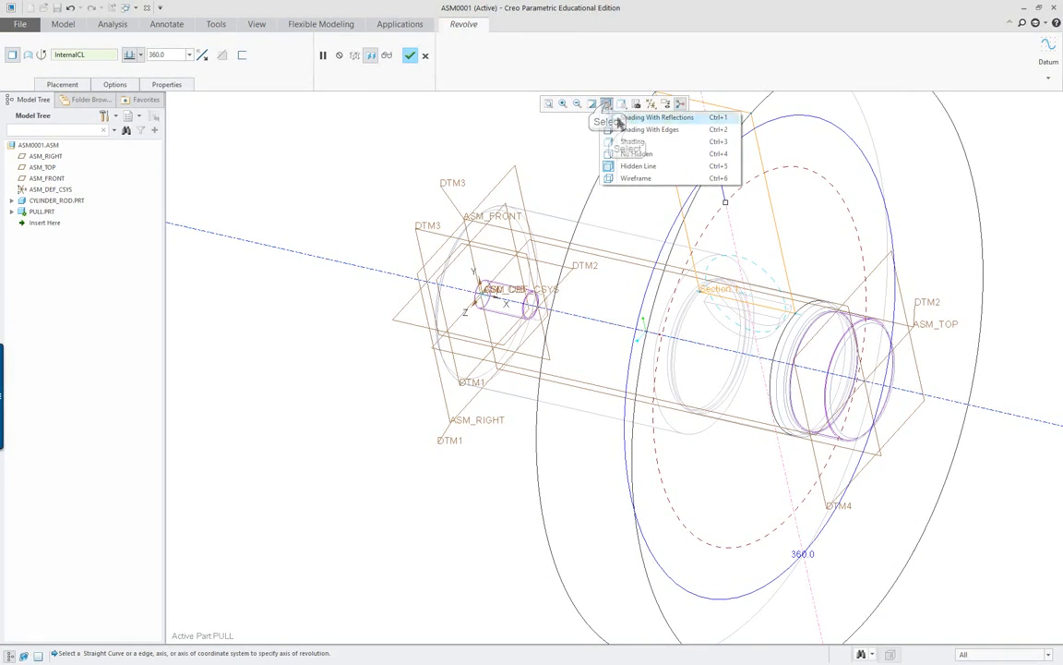
click(630, 133)
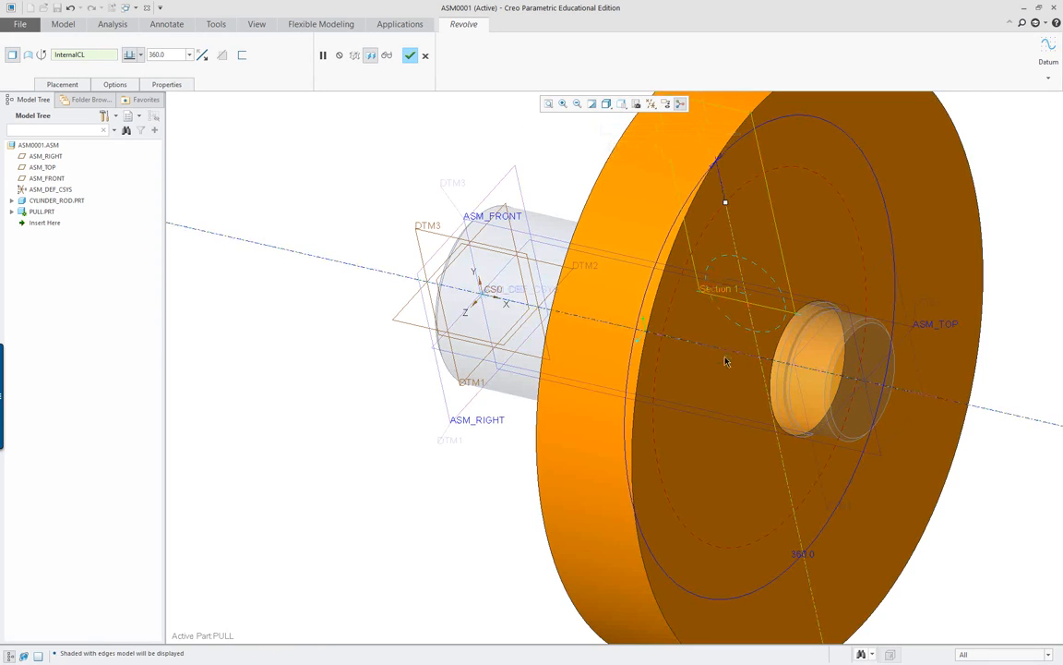
Reopen the revolve's internal section for editing and orient the view square to the sketch plane.
right_click(518, 294)
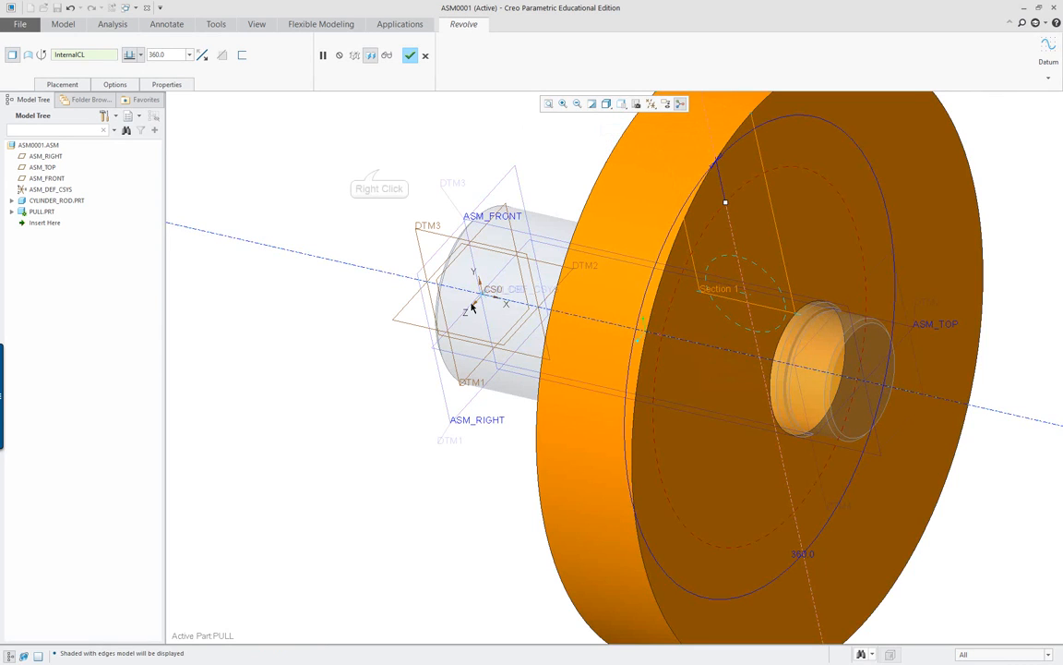
right_click(379, 171)
click(295, 165)
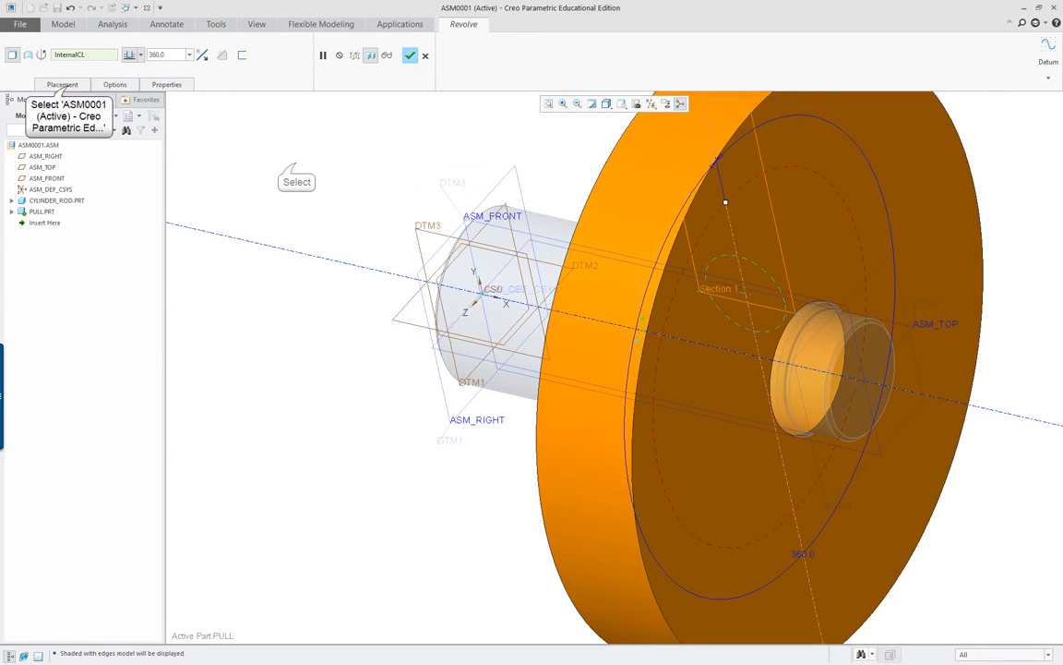
click(65, 85)
click(129, 124)
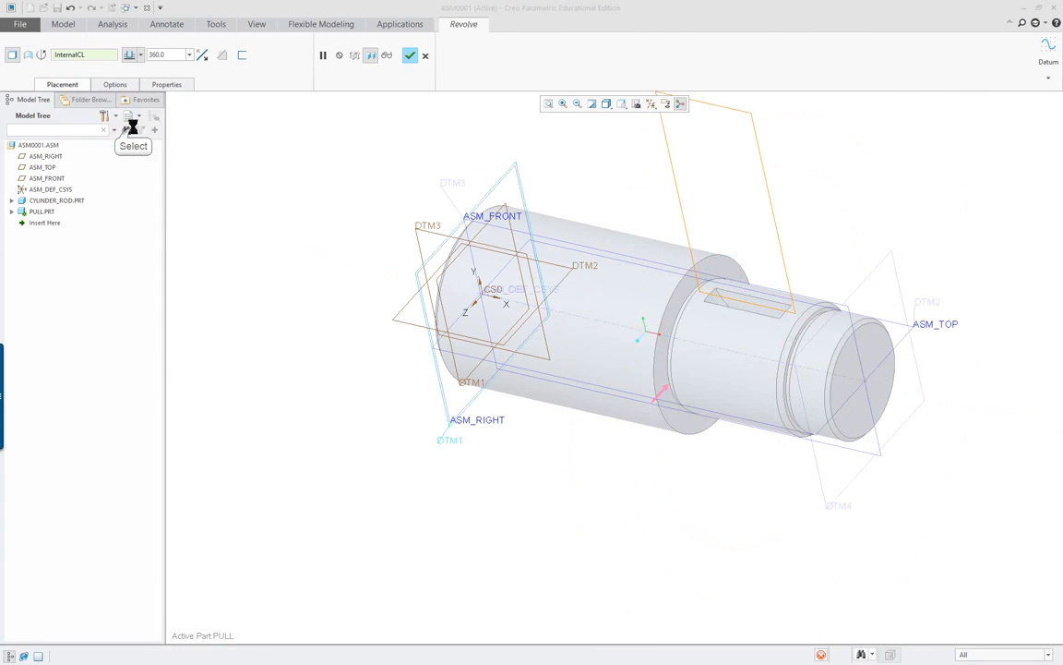
right_click(620, 151)
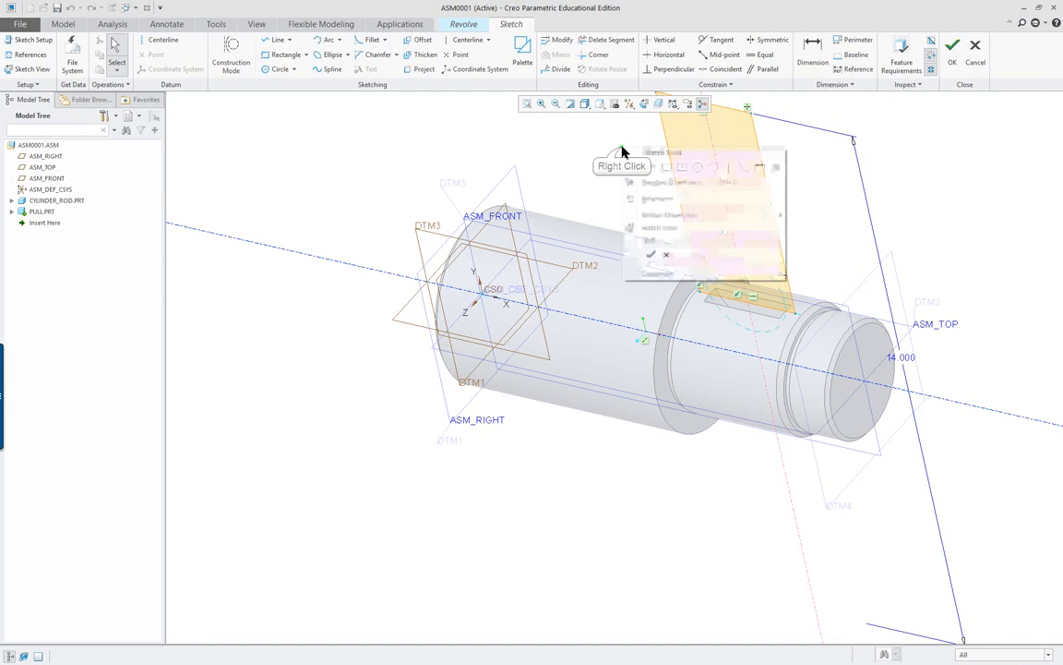
click(673, 235)
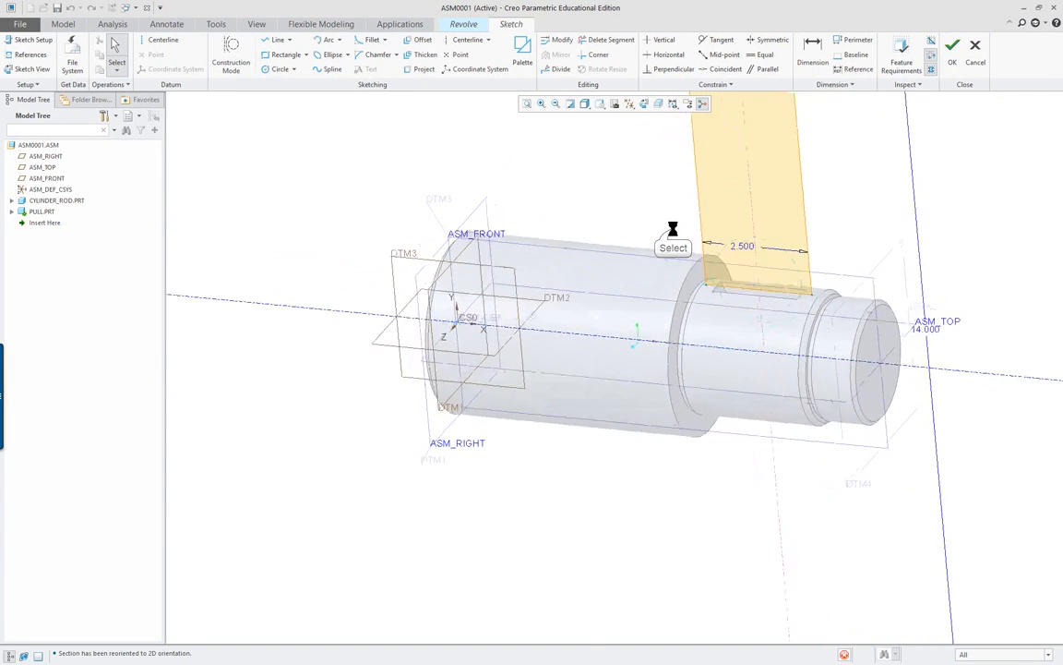
Sketch a groove flank sloping down from the rectangle's upper edge, with a horizontal floor segment about 0.48 long ending on the vertical centerline.
mouse_move(676, 352)
shift+middle_down()
mouse_move(627, 403)
mouse_move(641, 394)
shift+middle_up()
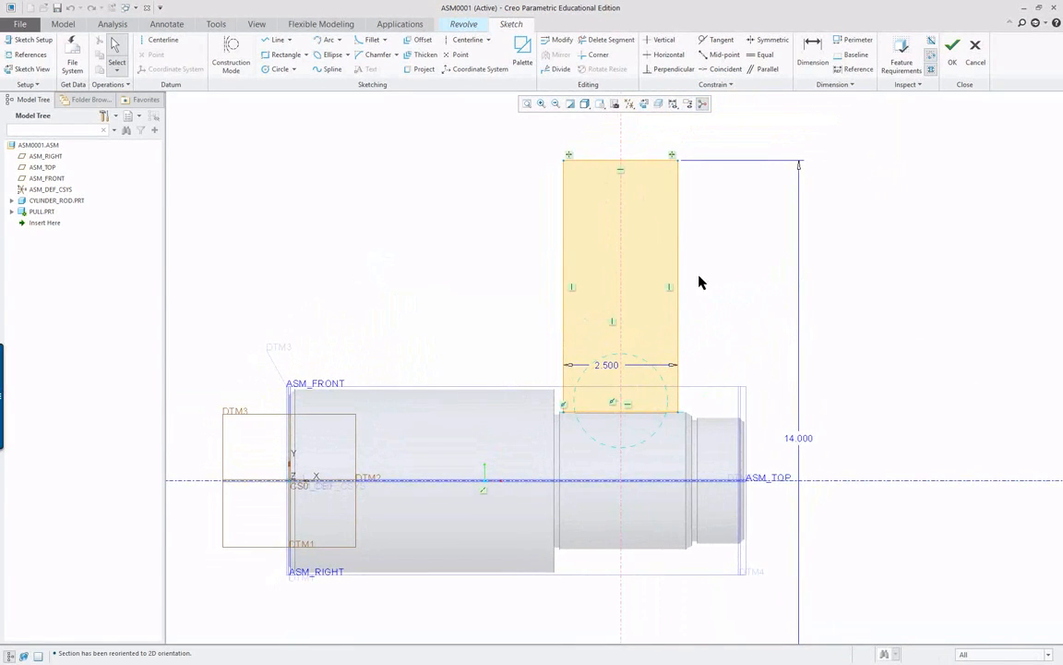
shift+middle_drag(698, 282, 681, 377)
scroll(649, 240, down, 3)
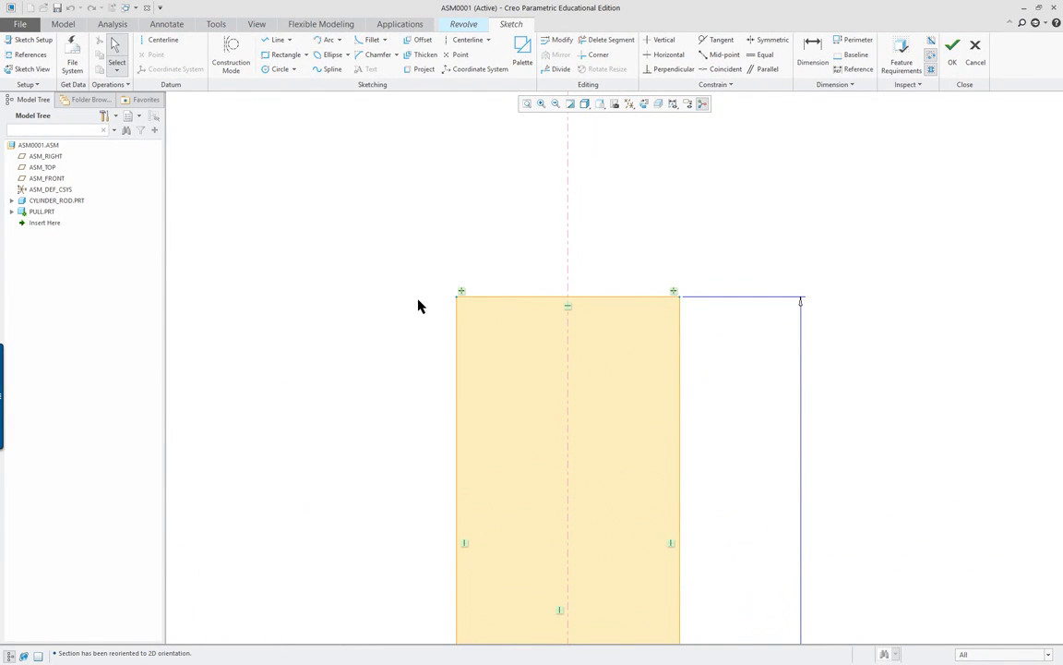
right_click(356, 221)
click(404, 200)
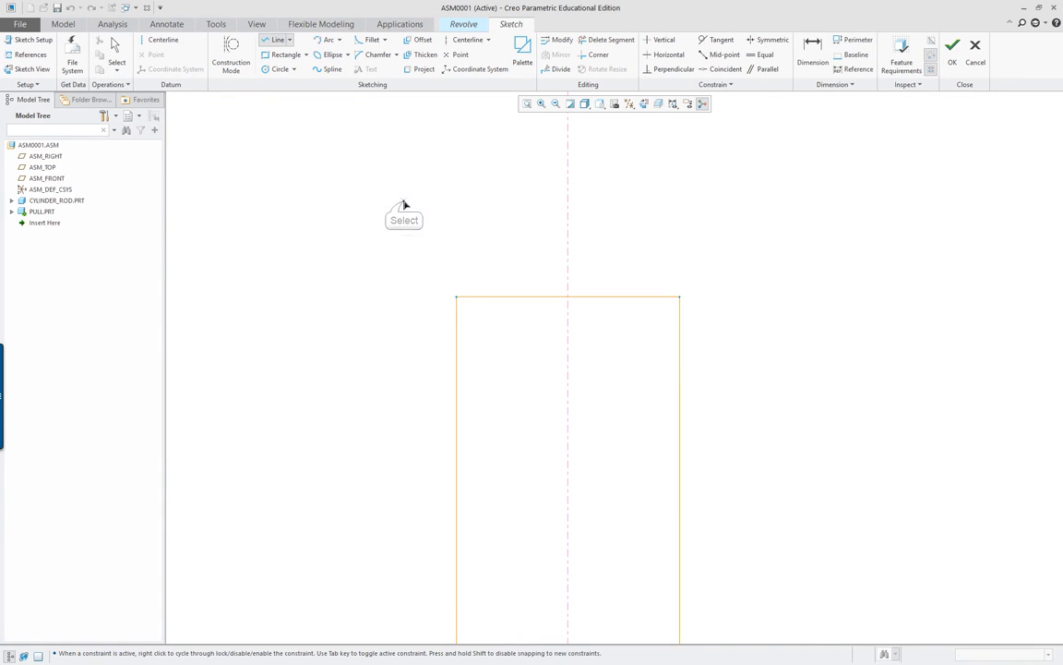
click(497, 298)
click(524, 383)
click(568, 383)
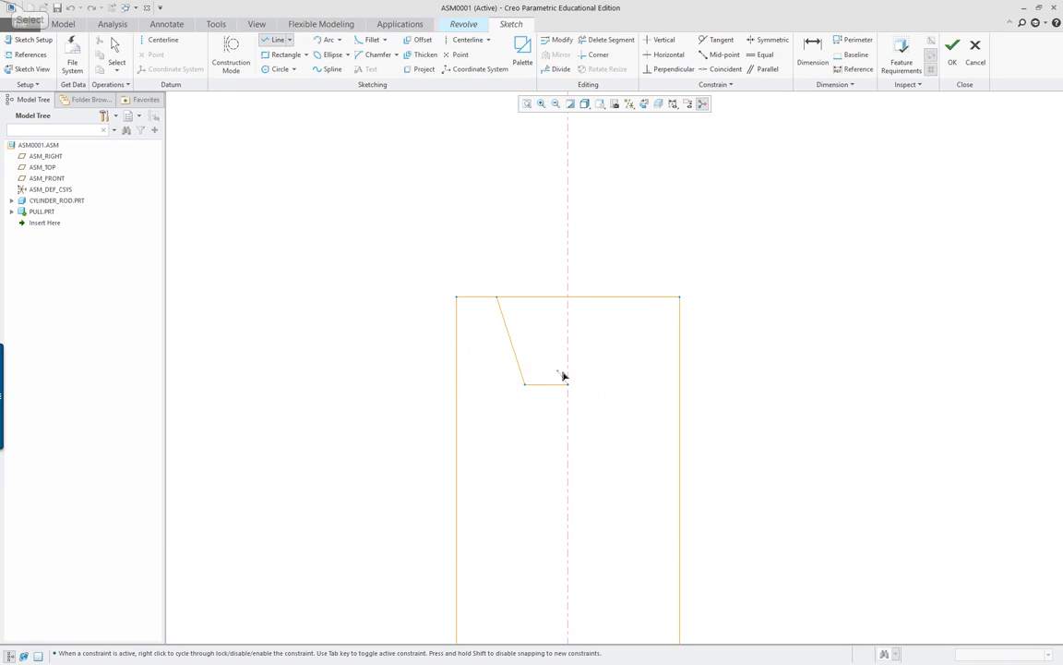
Complete the groove with an equal floor segment beyond the centerline and a sloped flank rising to the upper edge.
click(612, 387)
middle_click(613, 390)
click(611, 385)
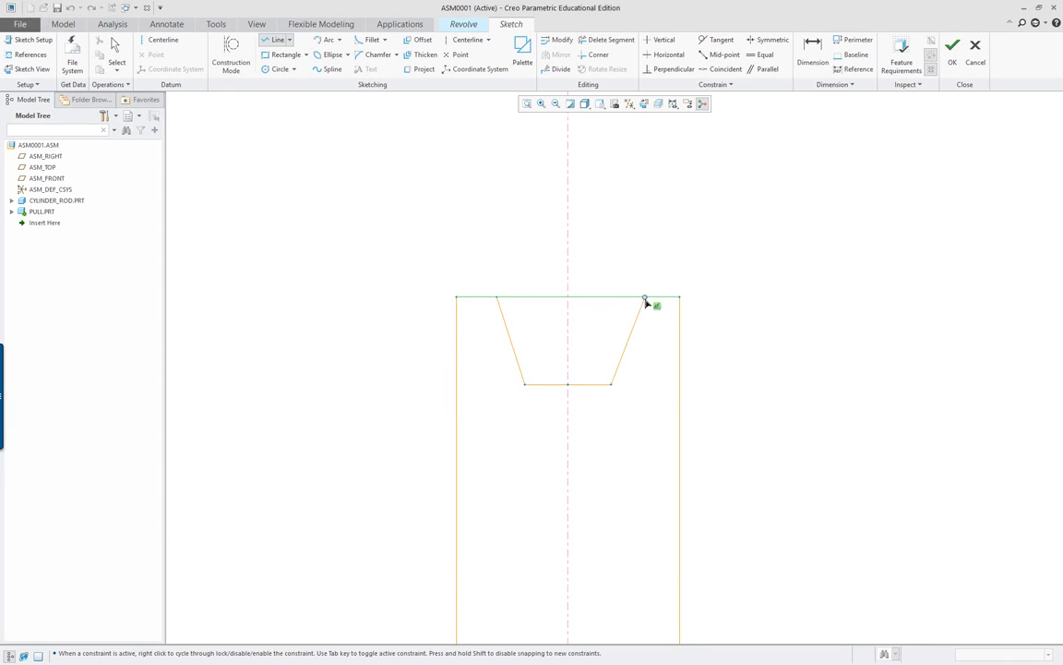
click(647, 297)
middle_click(655, 347)
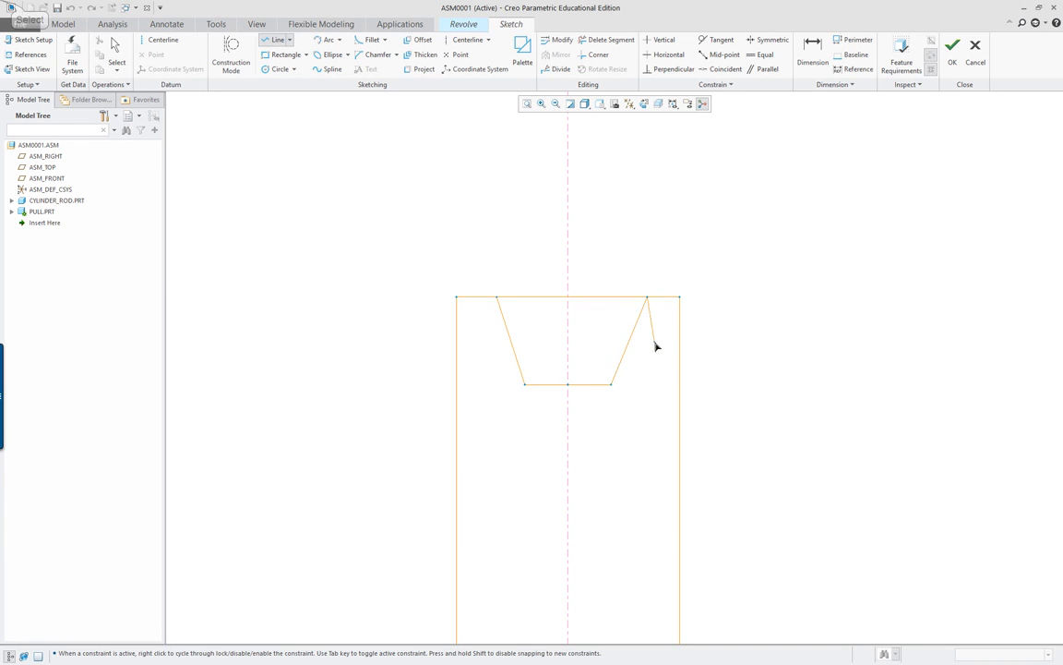
middle_click(656, 346)
Delete the segment of the rectangle's upper edge that spans the groove opening.
scroll(806, 392, up, 4)
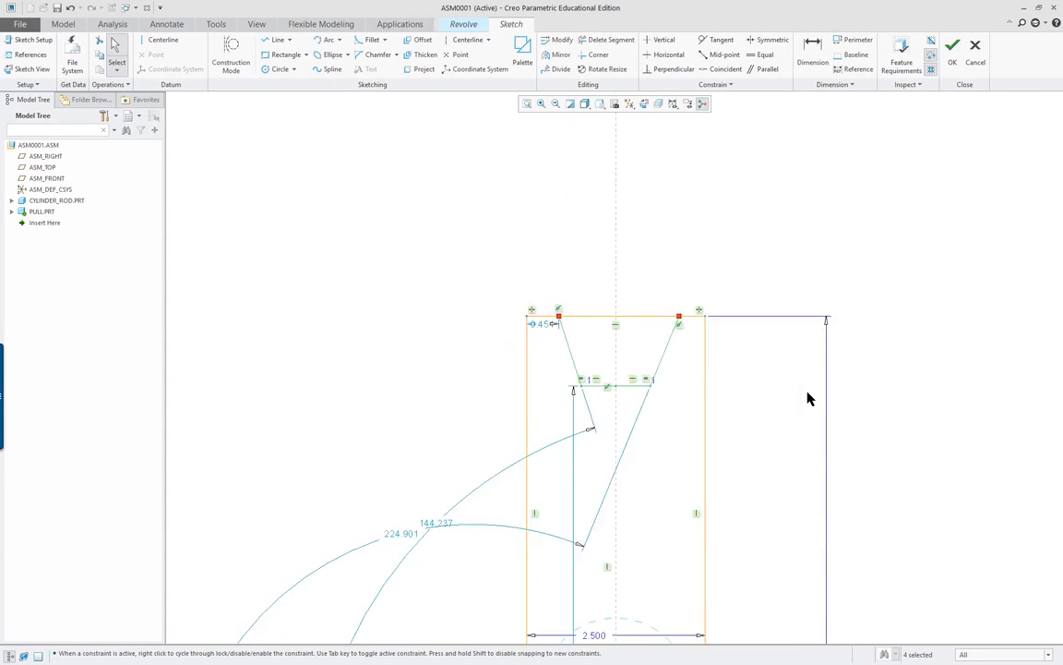
scroll(853, 413, down, 5)
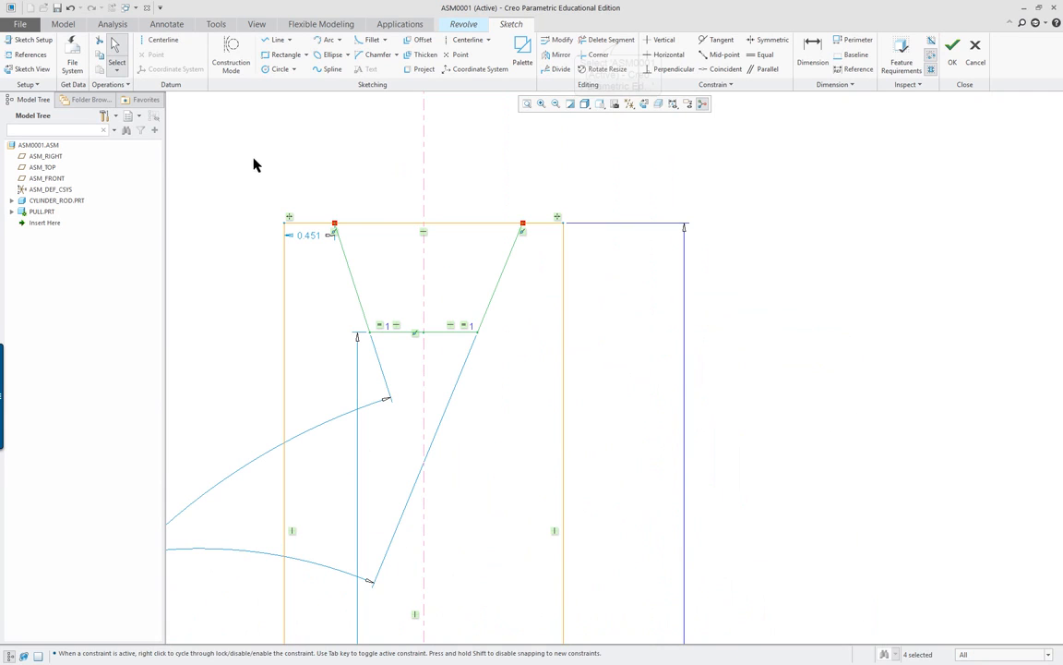
click(616, 43)
mouse_move(468, 192)
mouse_down()
mouse_move(455, 235)
mouse_move(378, 199)
mouse_up()
middle_click(459, 234)
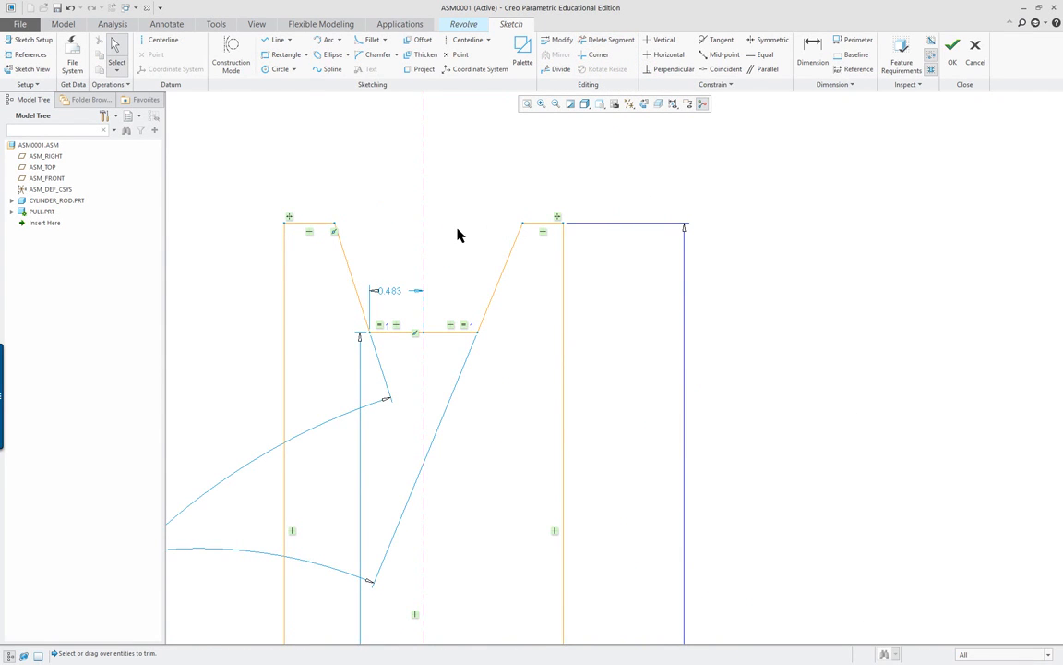
scroll(471, 257, up, 1)
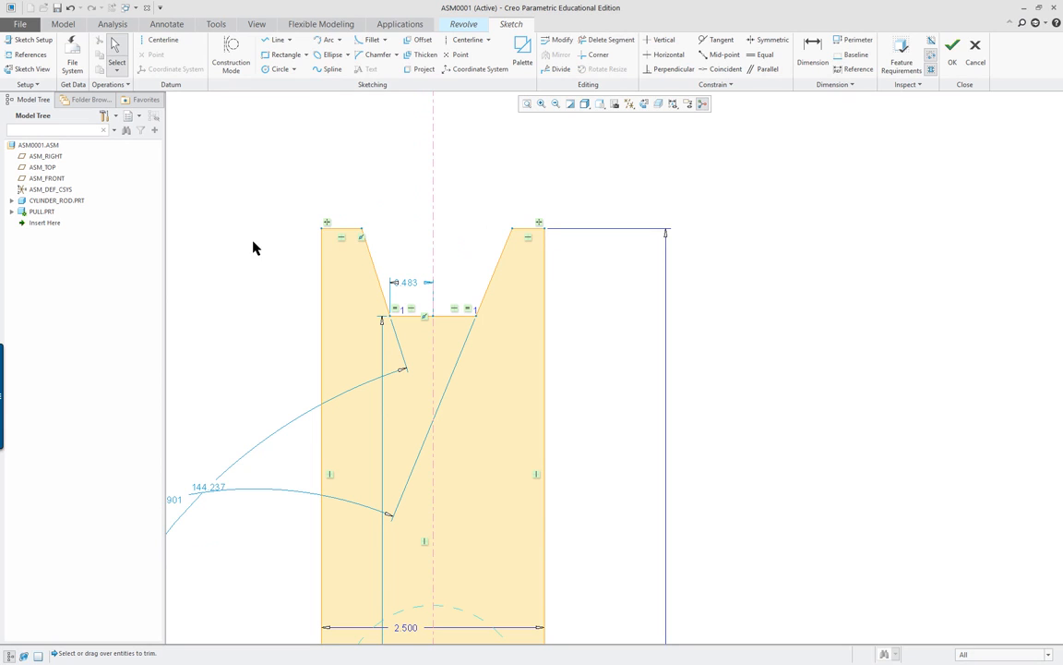
scroll(234, 243, down, 1)
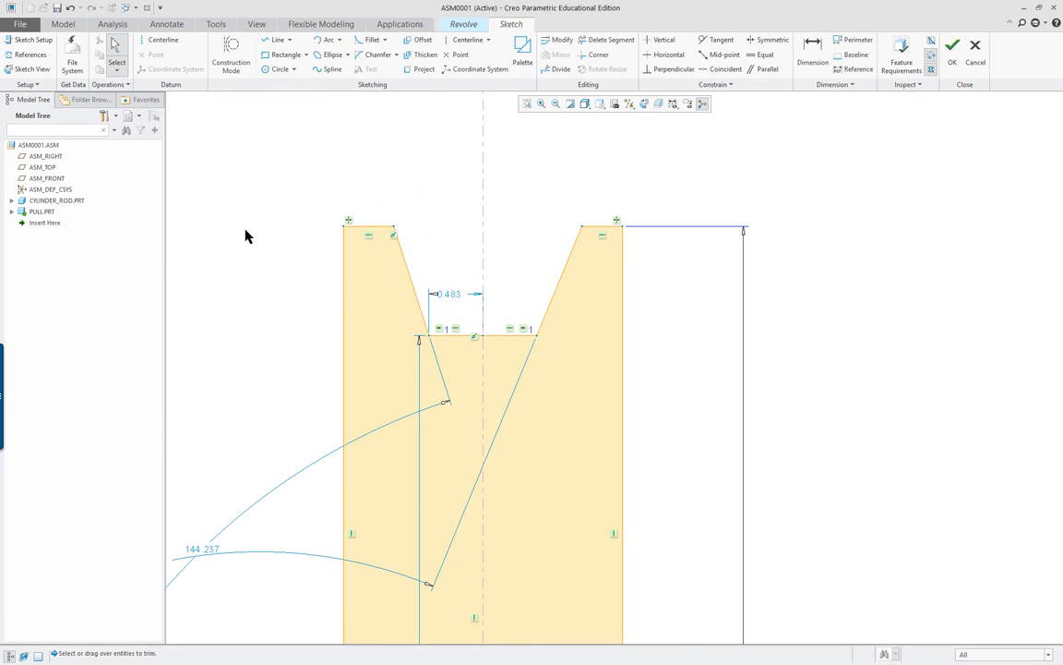
scroll(335, 196, up, 1)
mouse_move(354, 200)
shift+middle_down()
mouse_move(385, 332)
mouse_move(415, 326)
shift+middle_up()
right_click(607, 266)
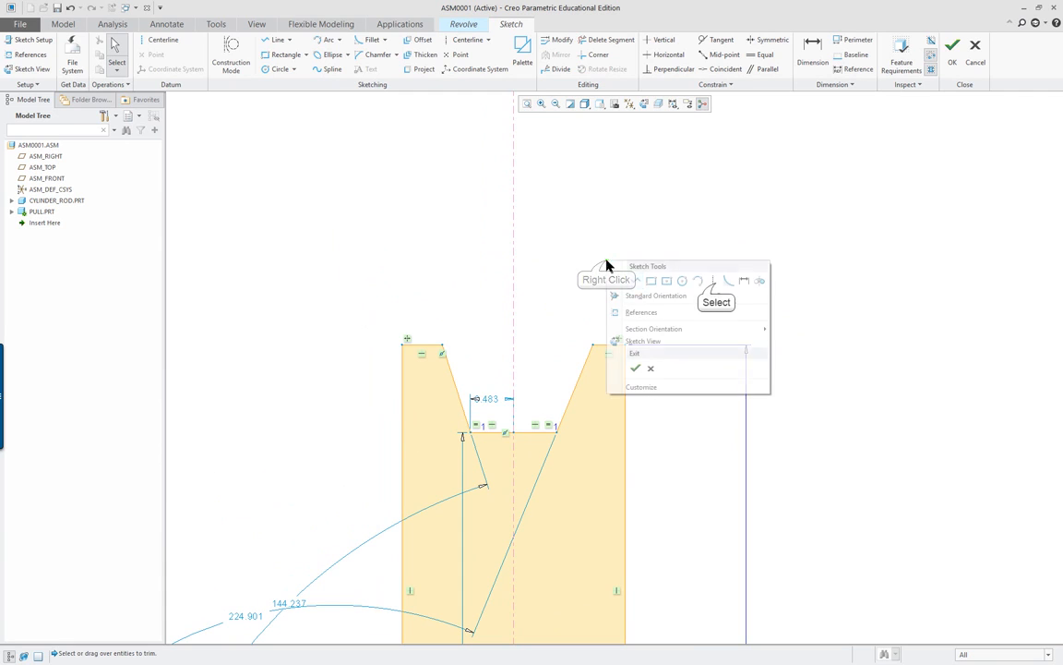
click(712, 278)
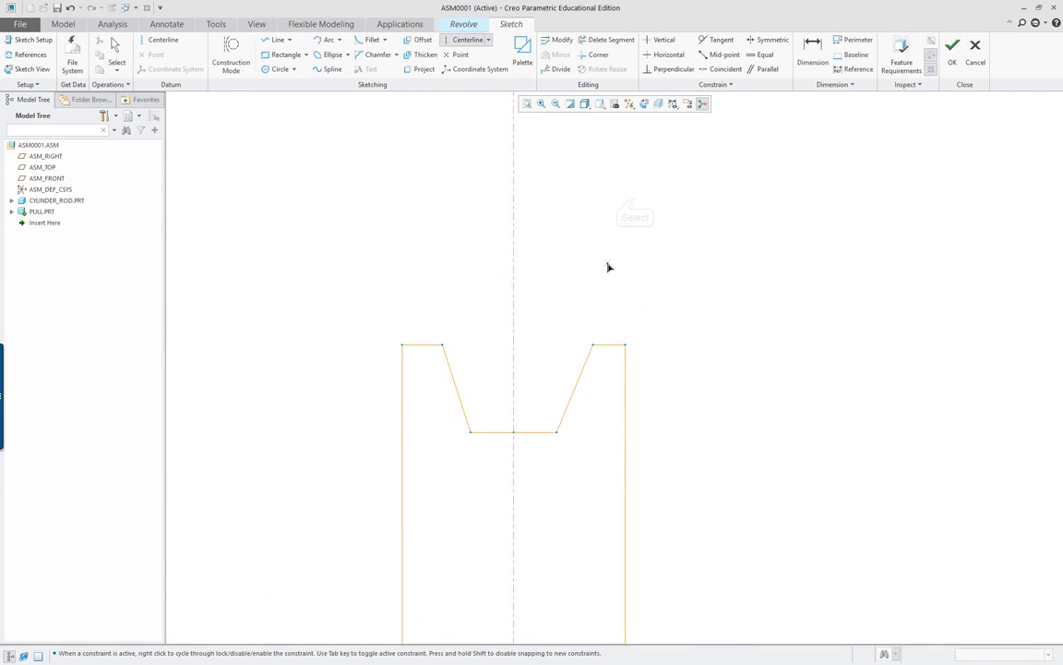
middle_click(608, 267)
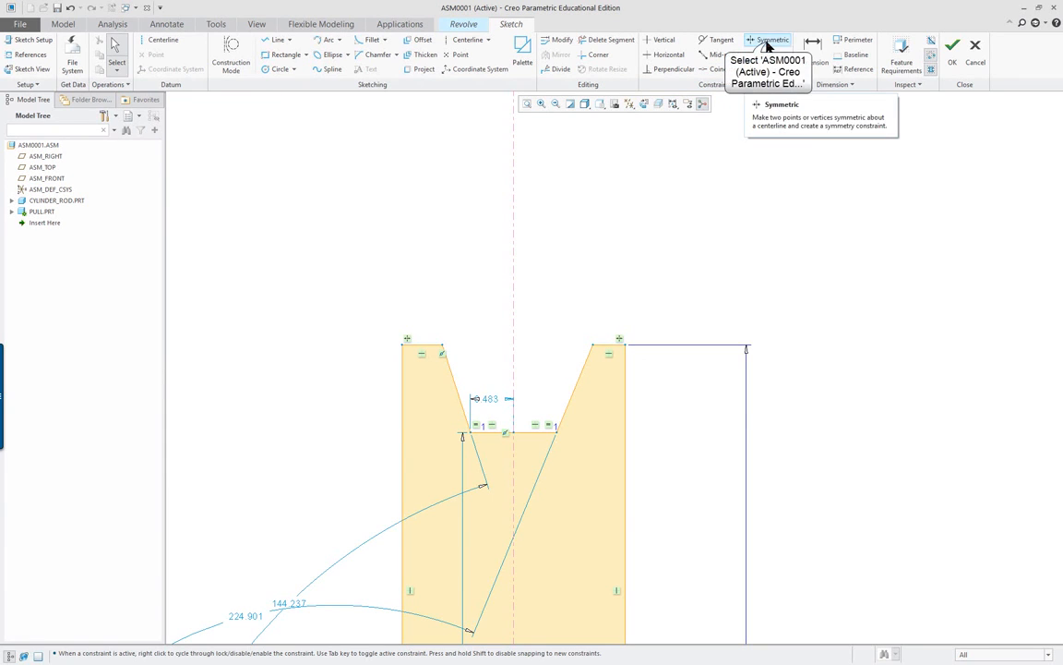
Make the groove's two upper corner vertices symmetric about the vertical centerline.
click(769, 42)
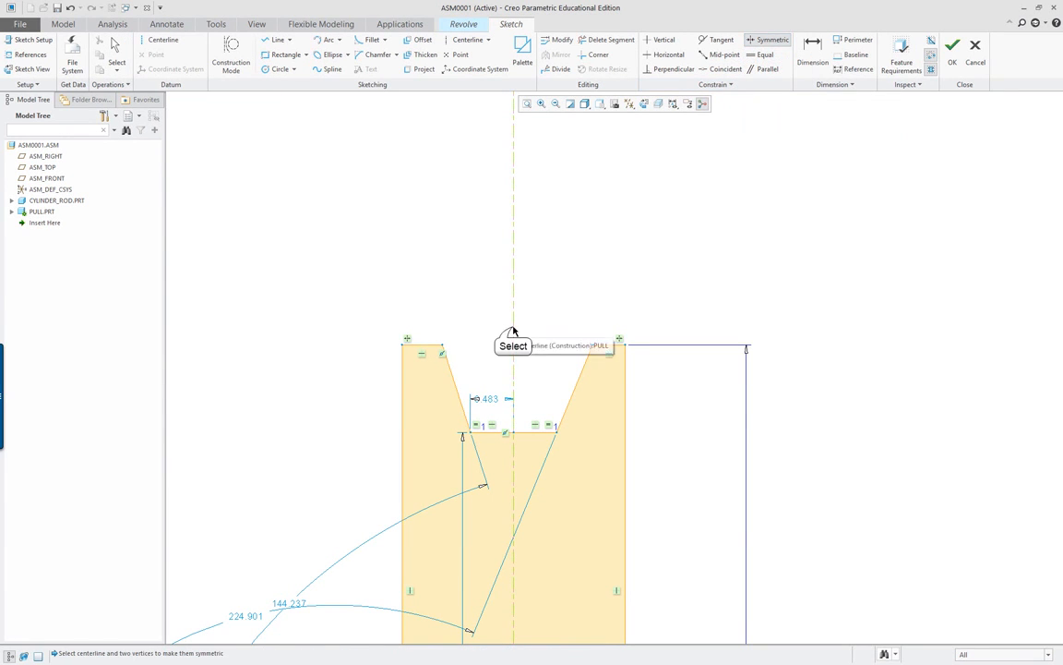
click(591, 346)
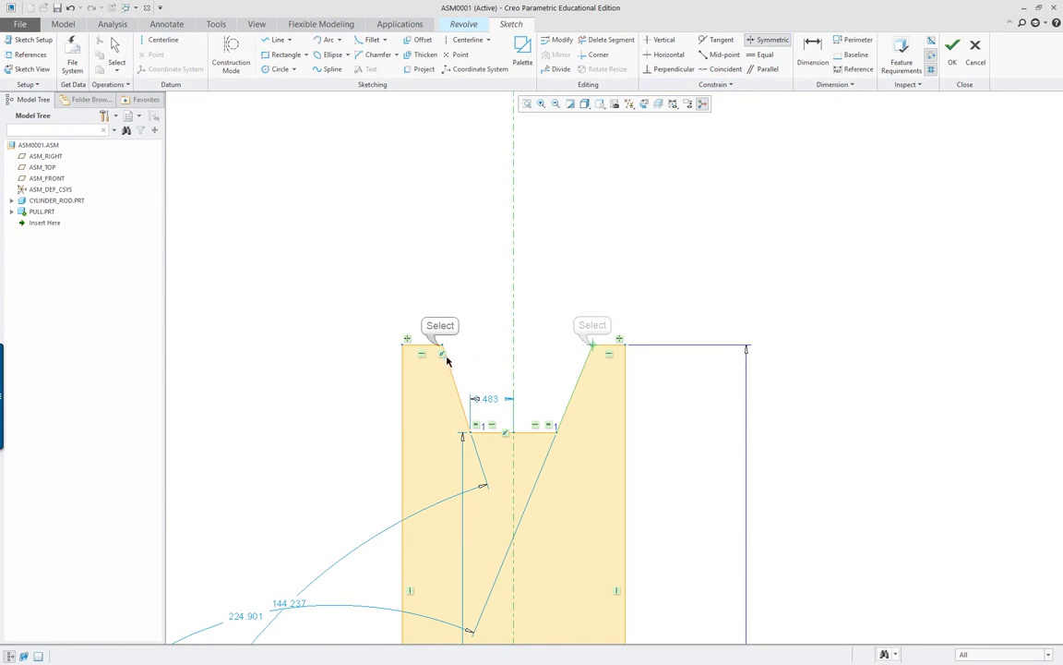
click(440, 343)
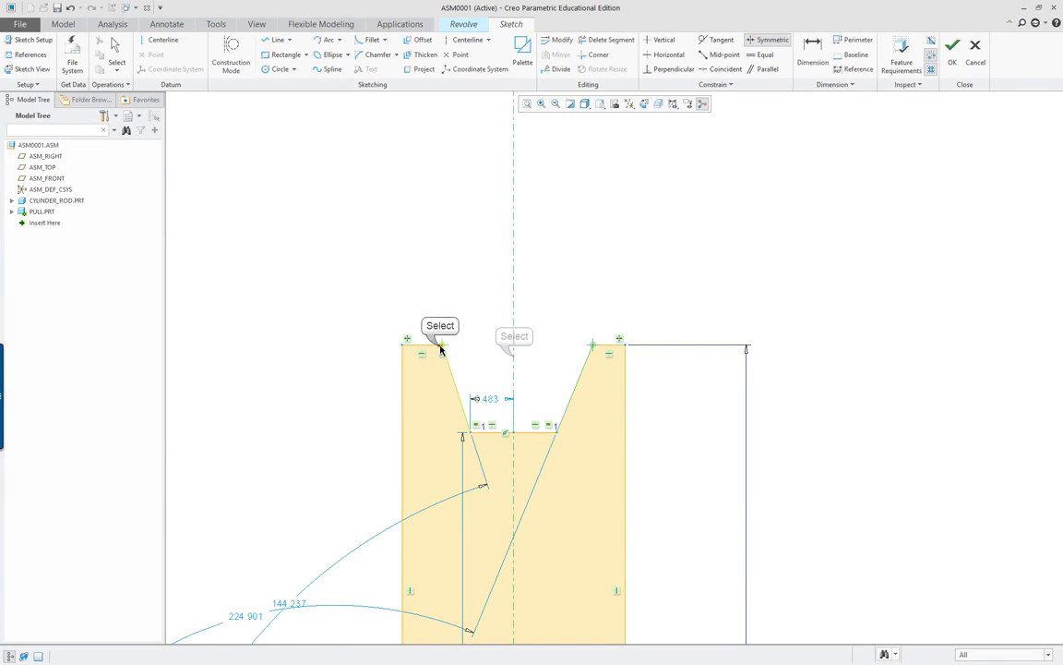
Try to make the groove floor's two end vertices symmetric about the vertical centerline, and dismiss the added constraint.
click(514, 357)
click(469, 432)
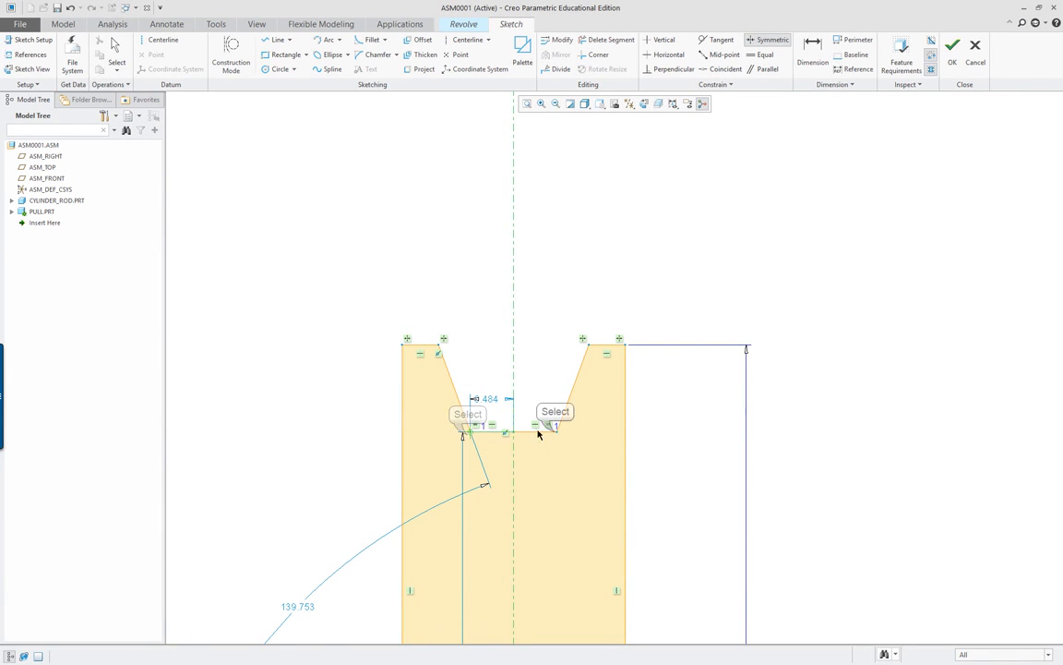
click(551, 427)
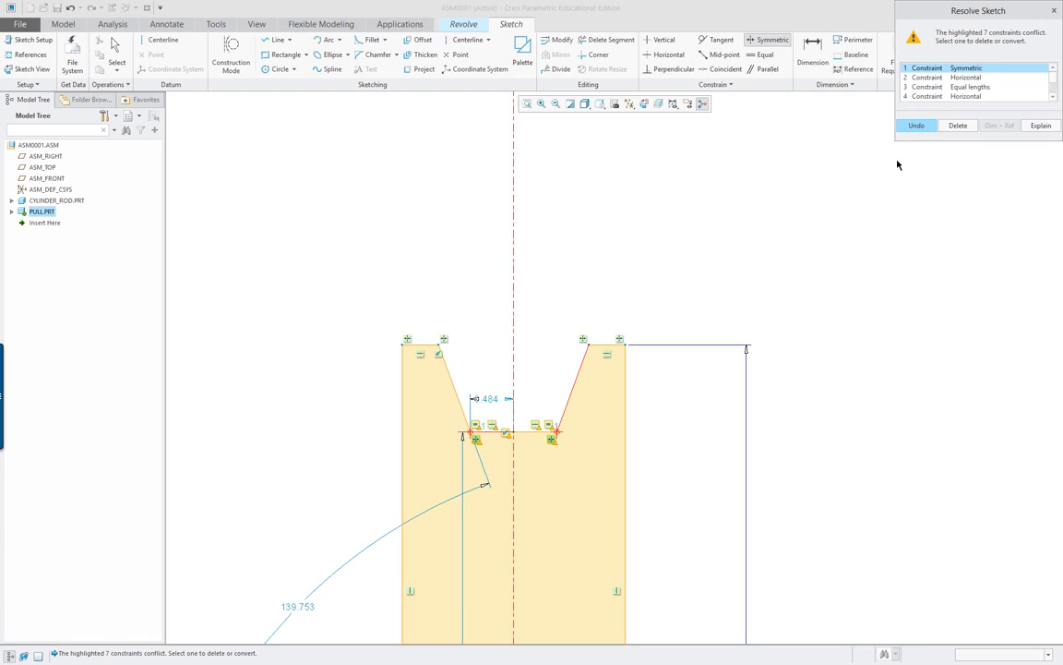
scroll(971, 90, down, 1)
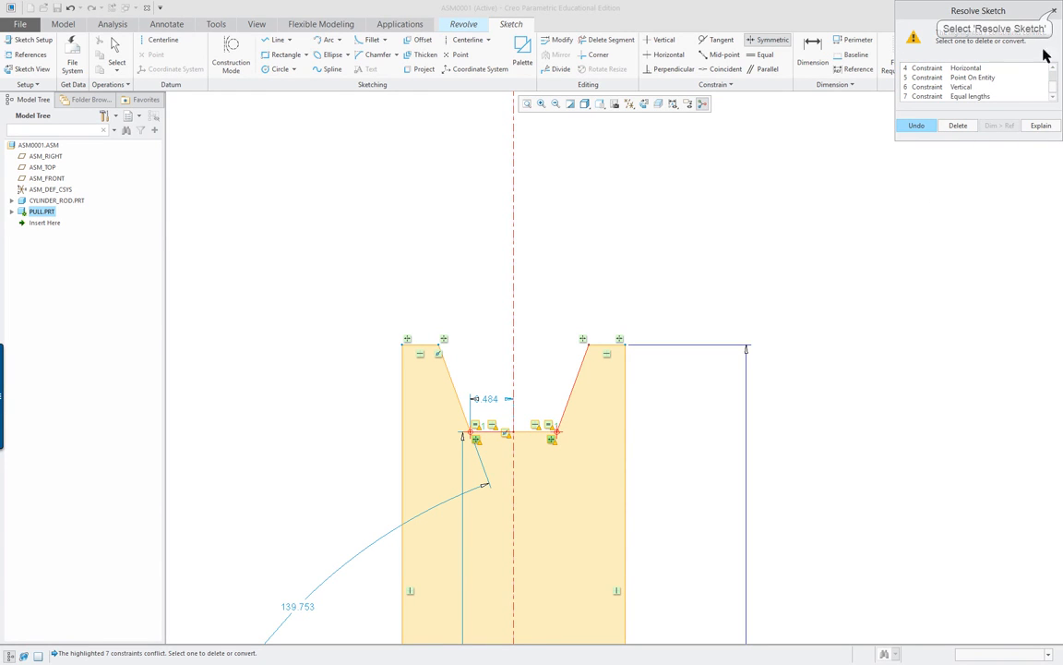
click(1053, 10)
Dimension the full width of the groove floor between its two end vertices.
right_click(611, 224)
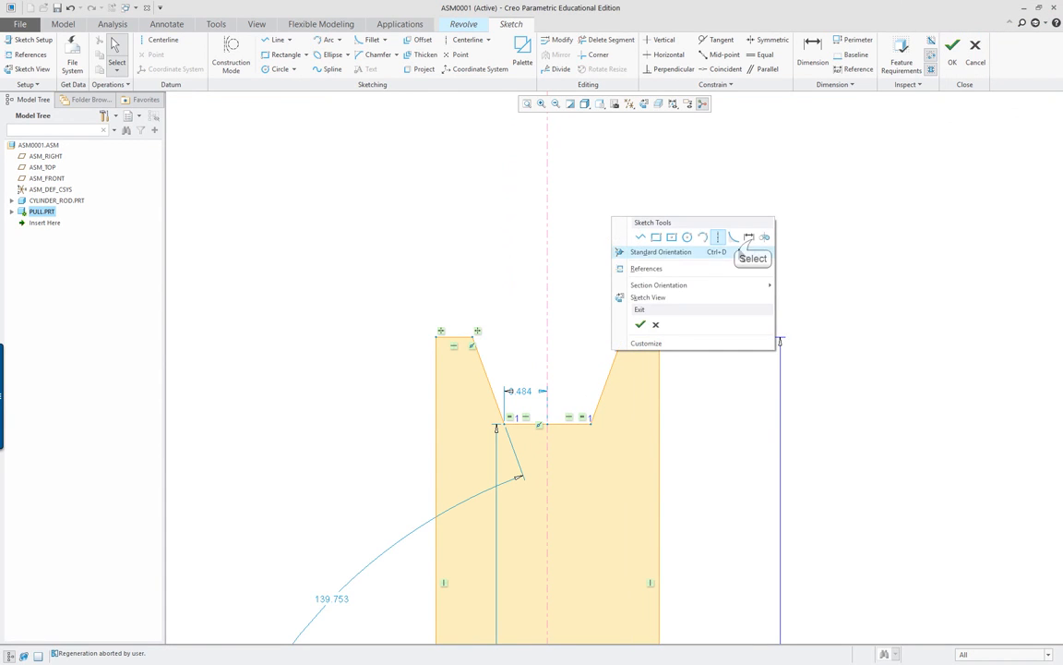
click(751, 240)
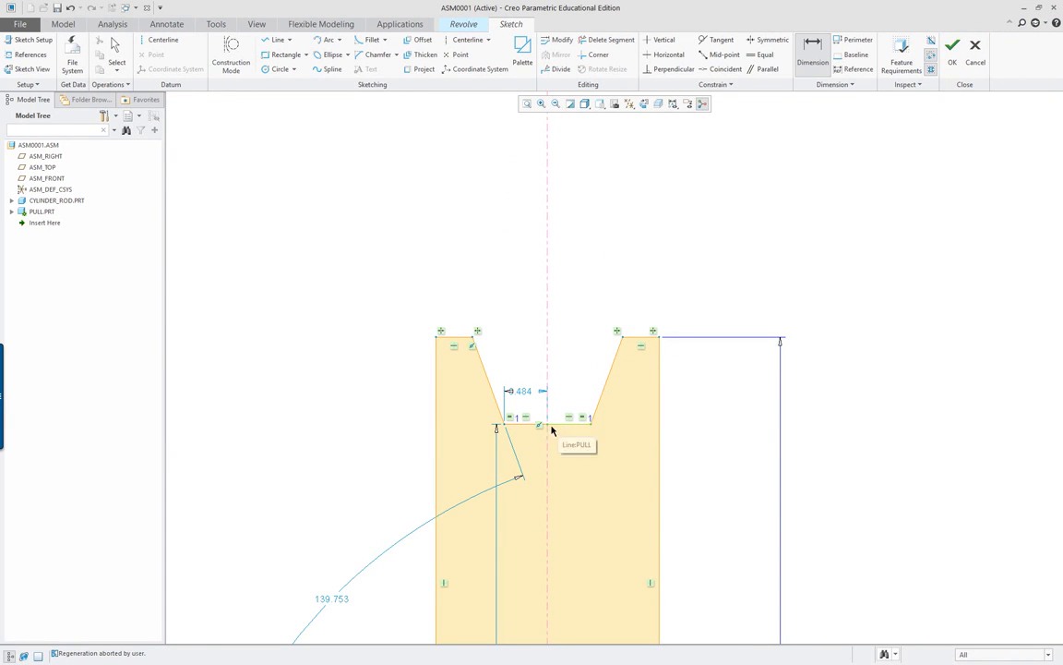
click(504, 425)
click(592, 421)
click(563, 245)
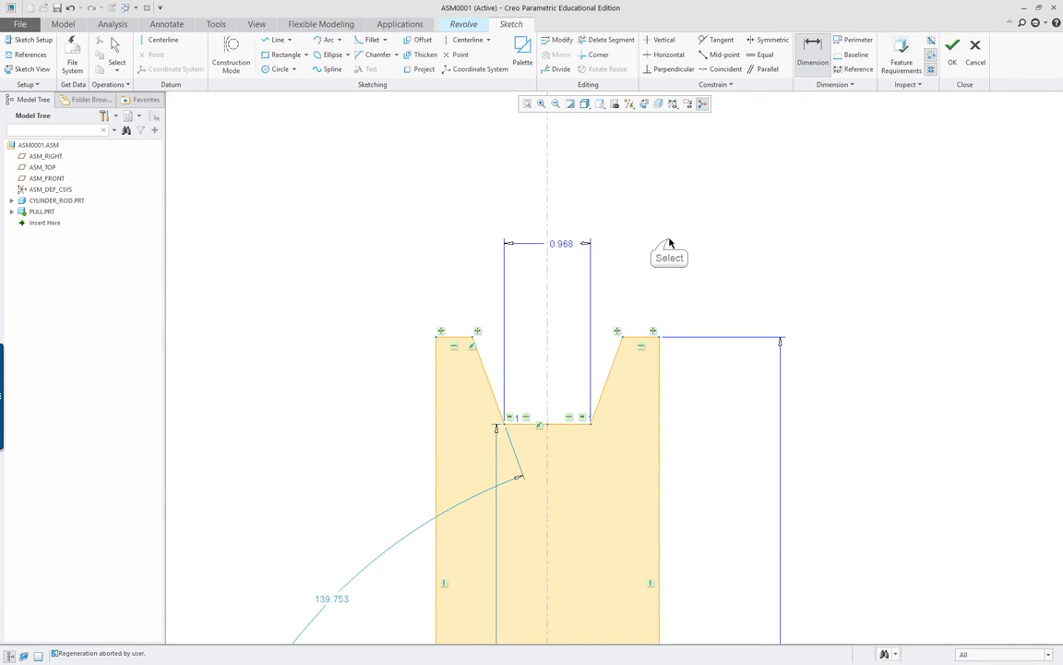
Dimension the angle between the groove's two sloped flanks and set it to 45 degrees.
right_click(670, 243)
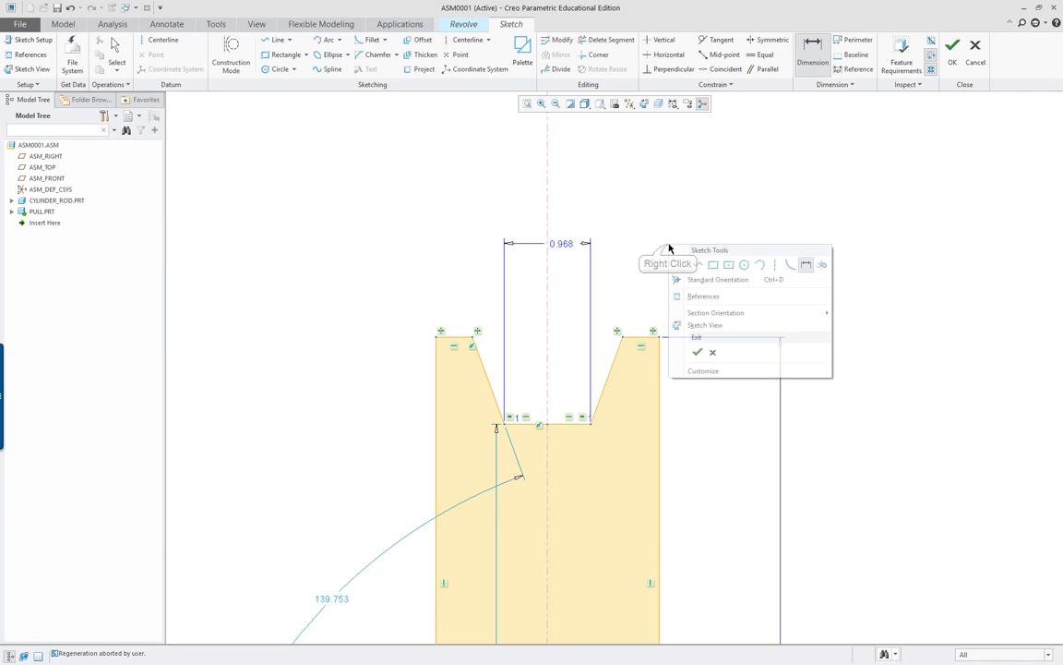
click(727, 280)
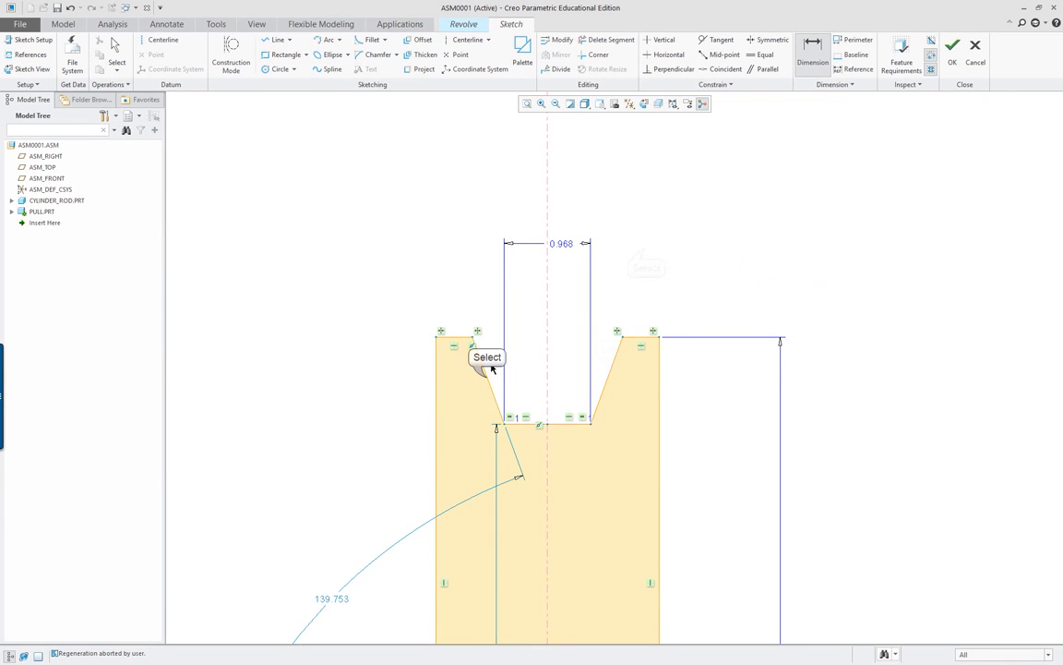
middle_click(536, 194)
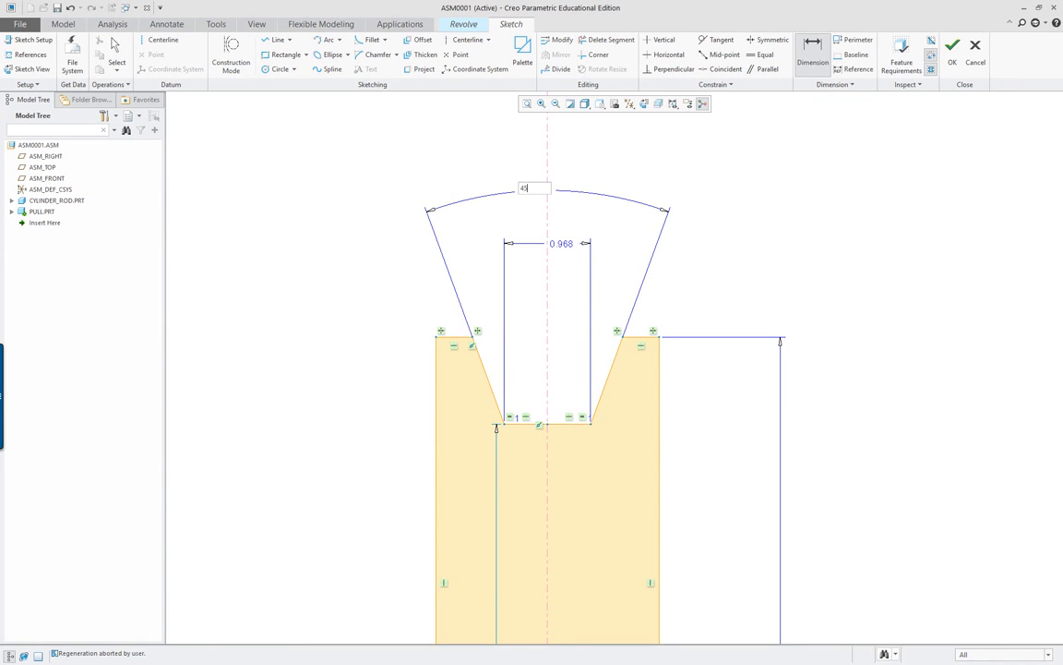
Move the groove-floor width dimension above the groove opening and set it to 1.
scroll(796, 257, down, 5)
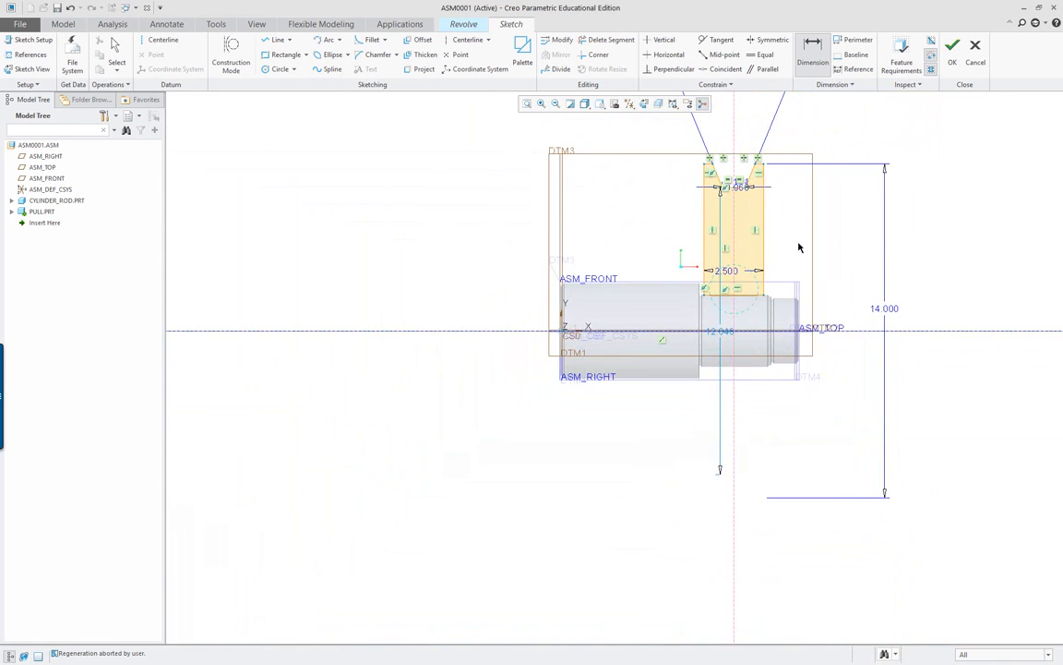
scroll(532, 359, up, 5)
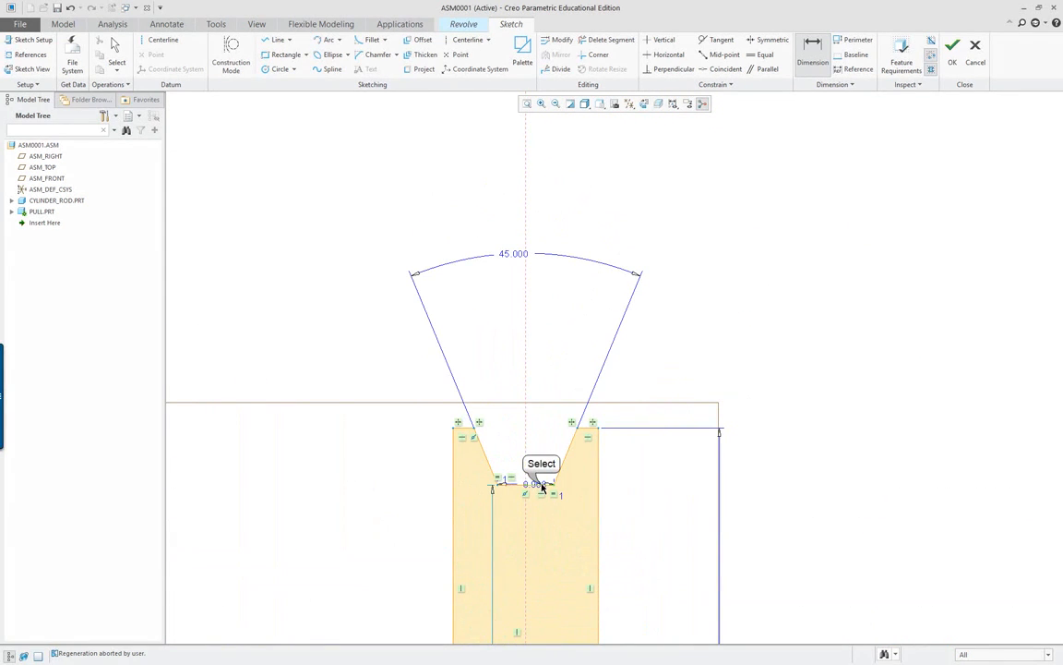
click(542, 487)
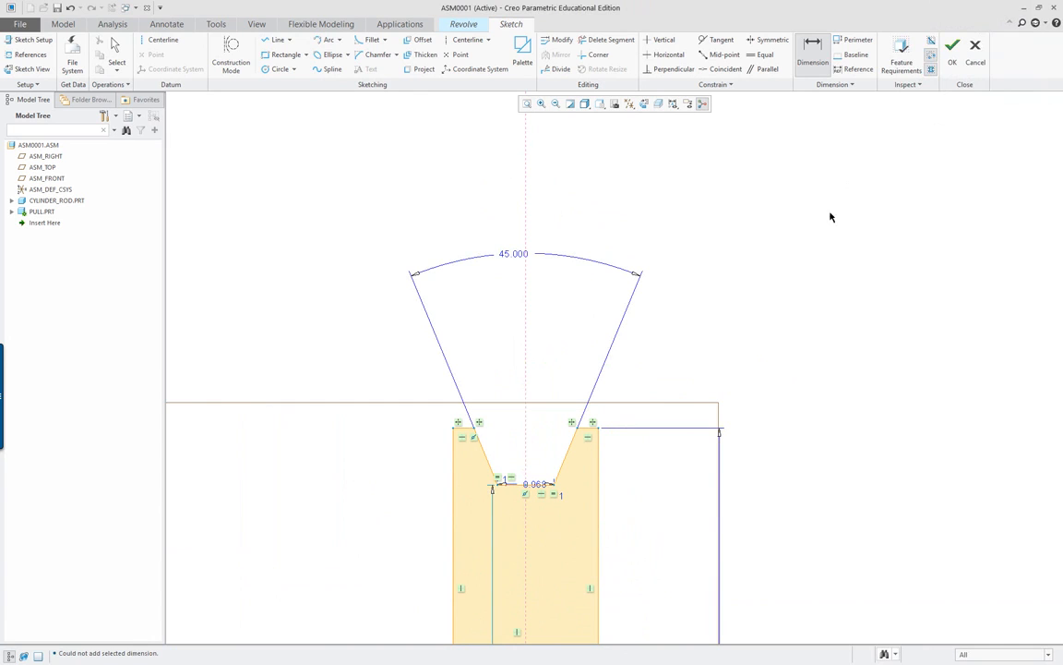
key(Escape)
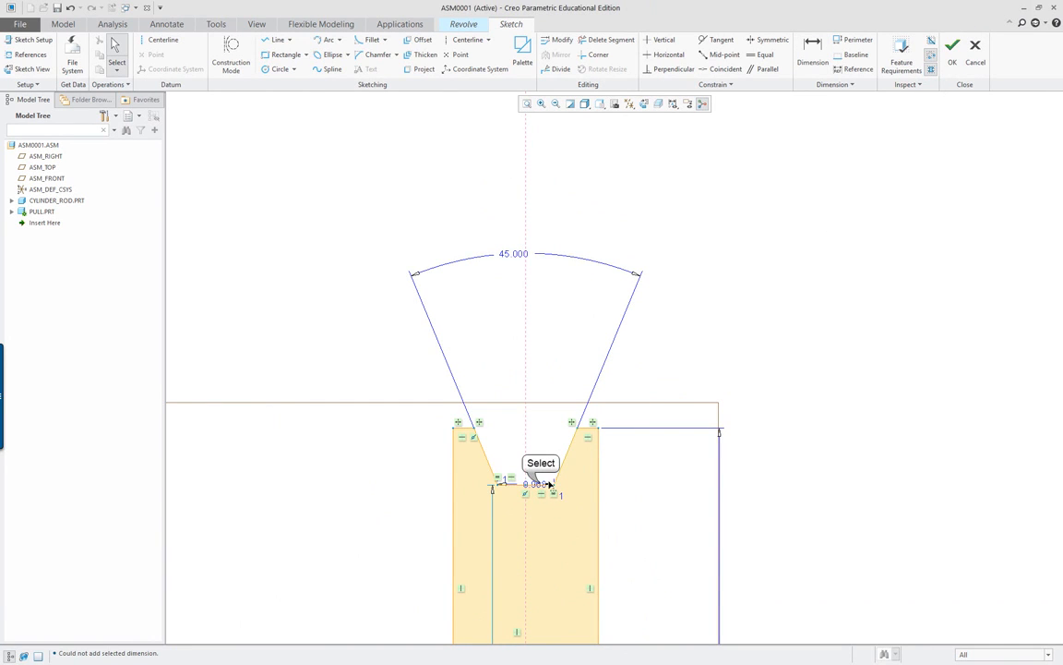
drag(542, 489, 541, 335)
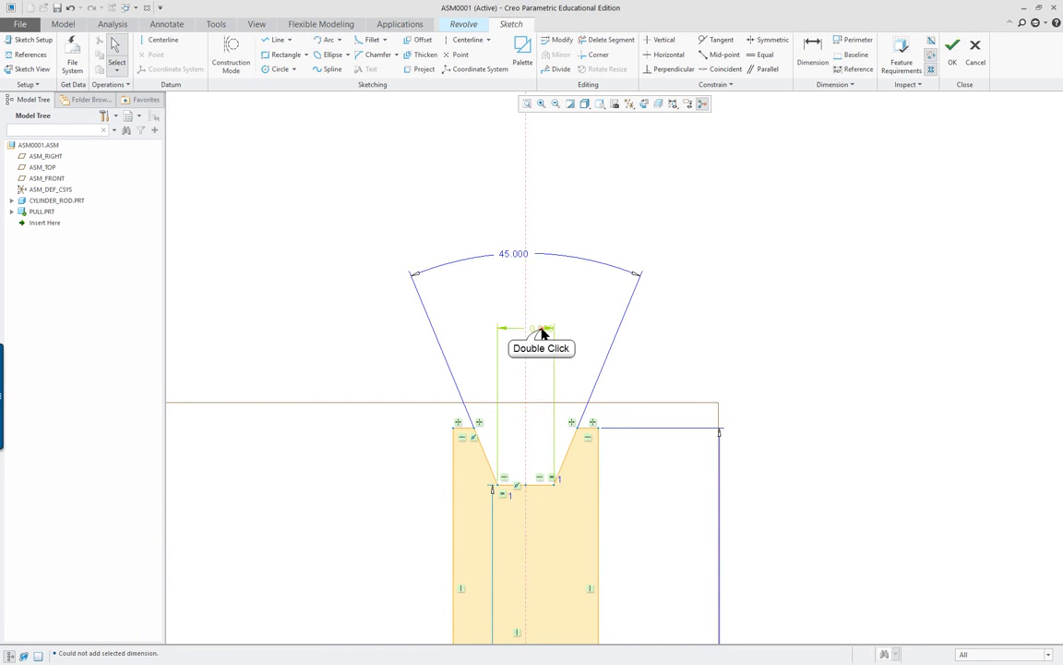
scroll(543, 326, down, 5)
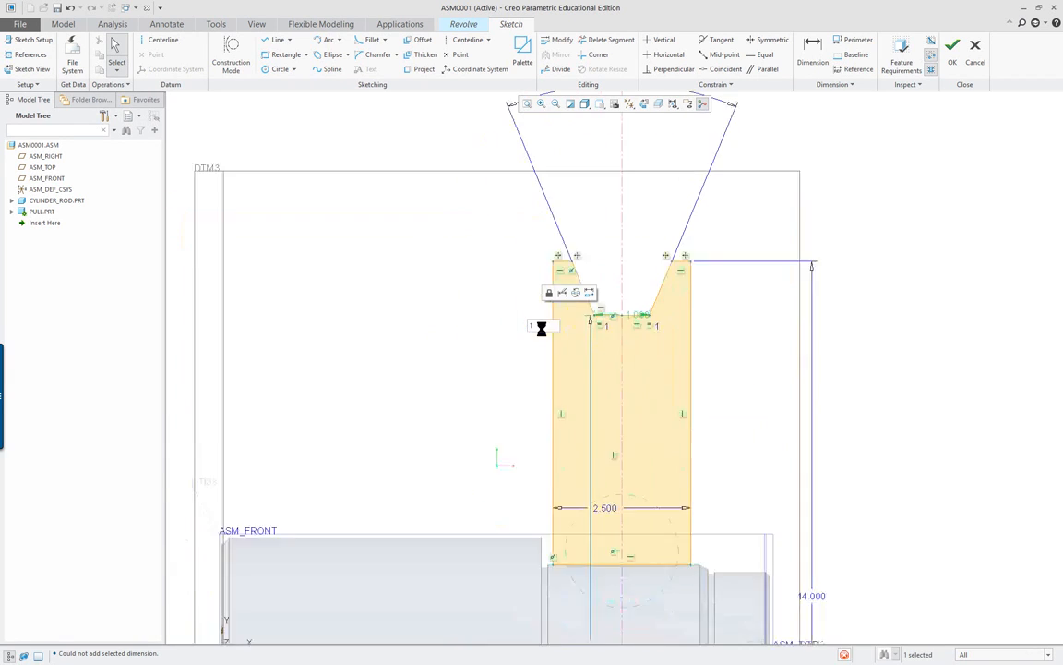
Move the 45-degree flank angle dimension closer to the groove opening.
shift+middle_drag(829, 278, 733, 400)
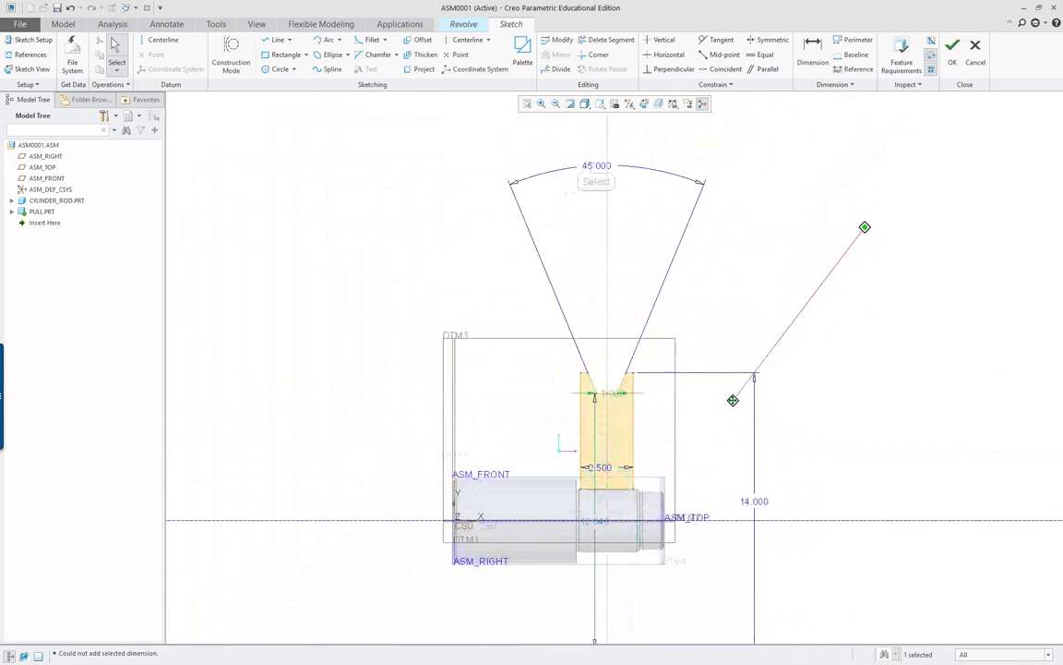
click(595, 166)
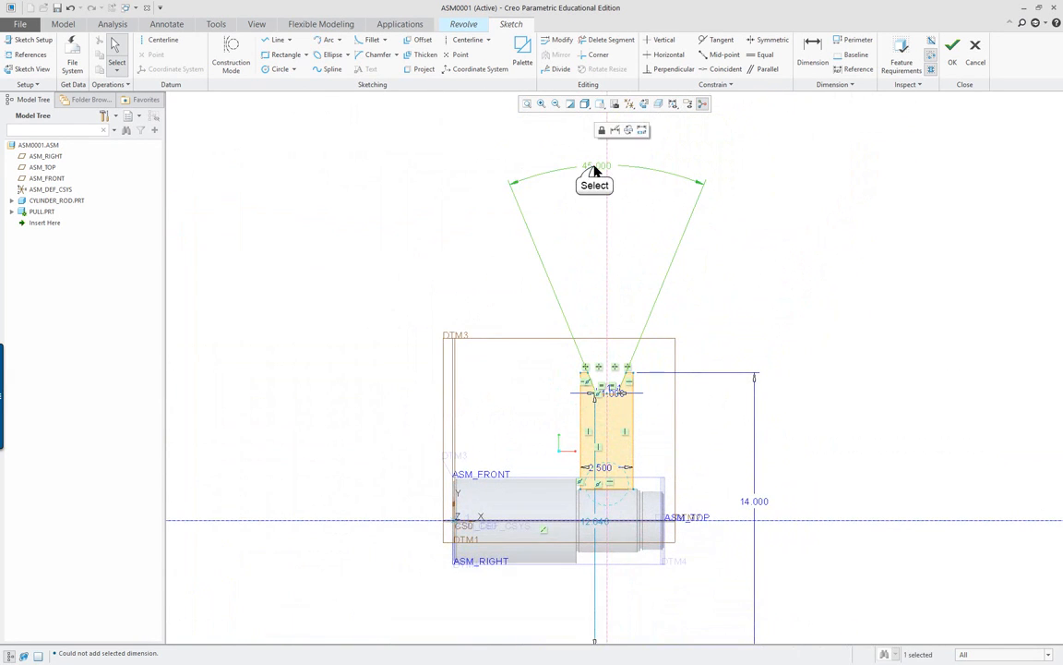
drag(594, 166, 606, 309)
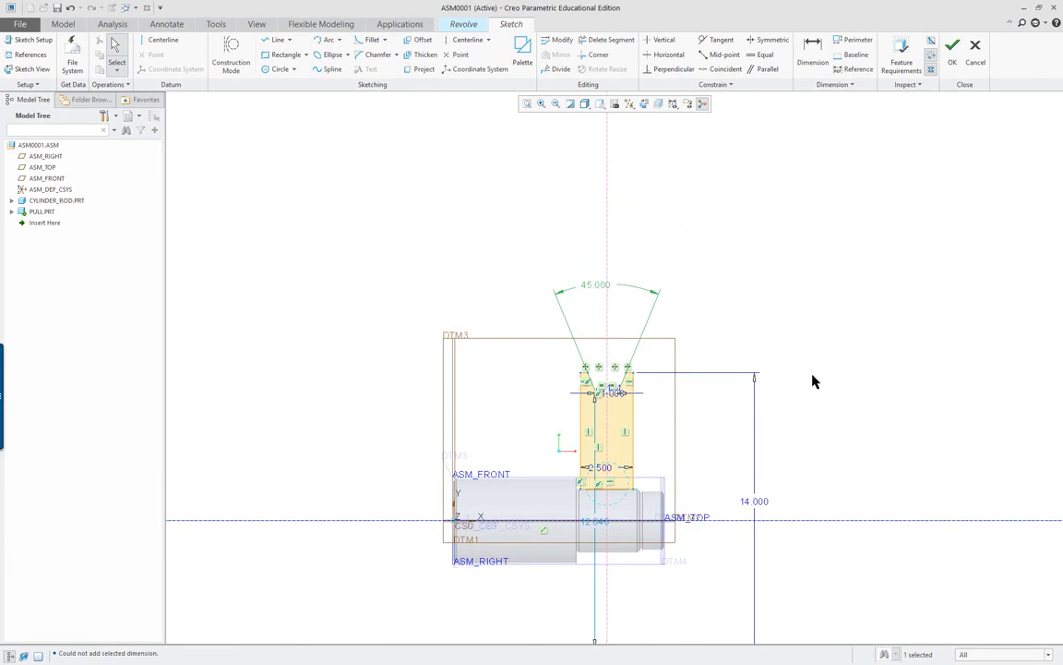
Place the groove-floor diameter dimension beside the overall diameter dimension, set it to 12, and return to the previous view.
scroll(909, 434, down, 2)
scroll(877, 462, up, 4)
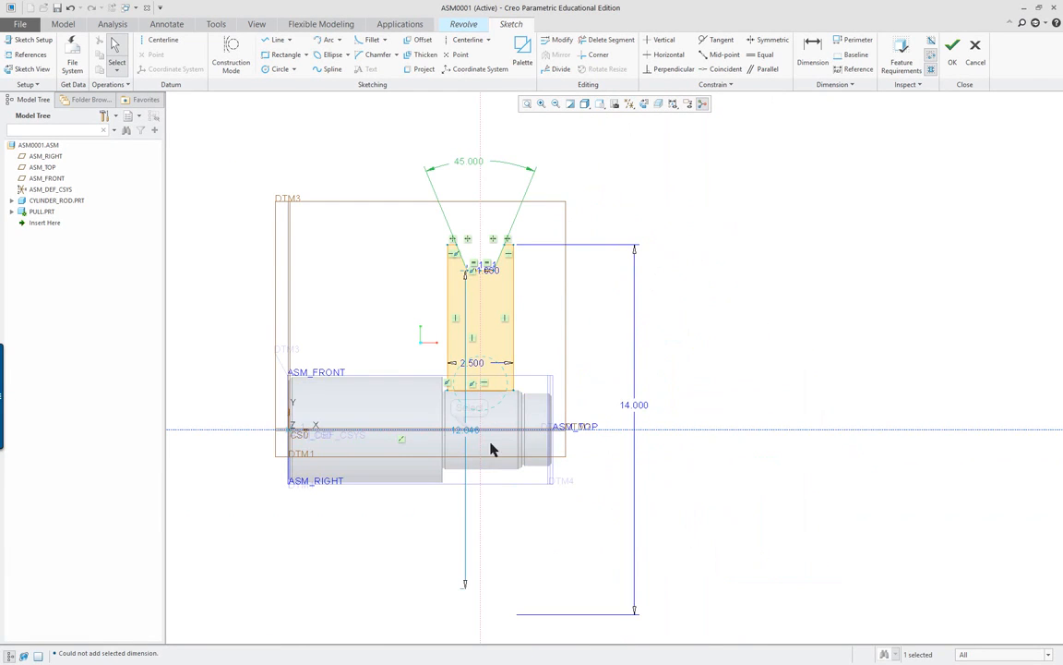
drag(467, 430, 608, 442)
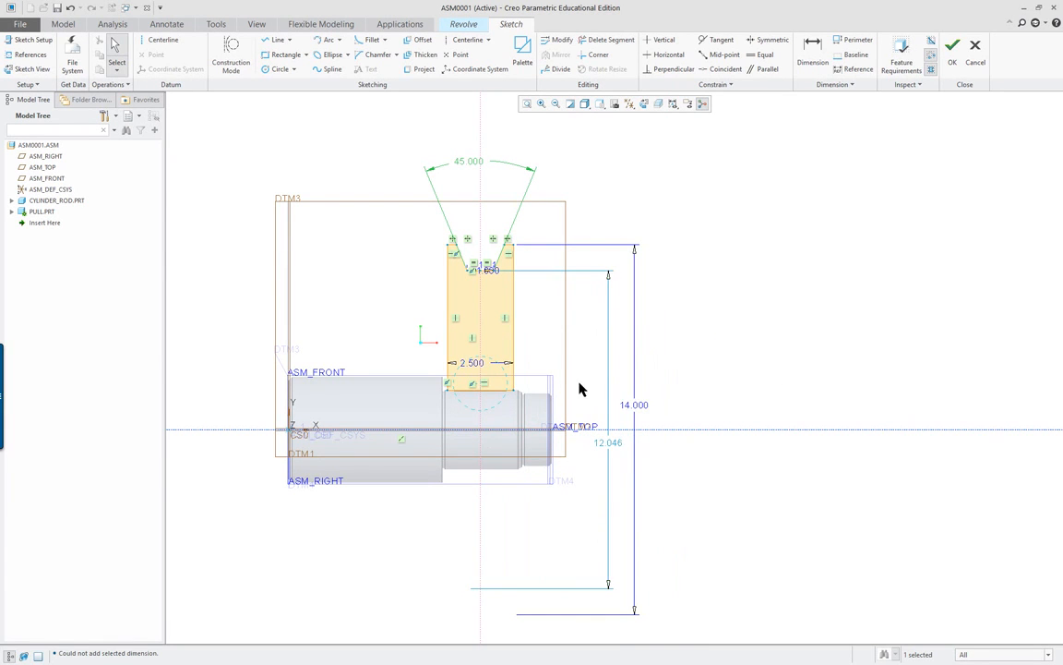
click(616, 450)
scroll(613, 440, down, 3)
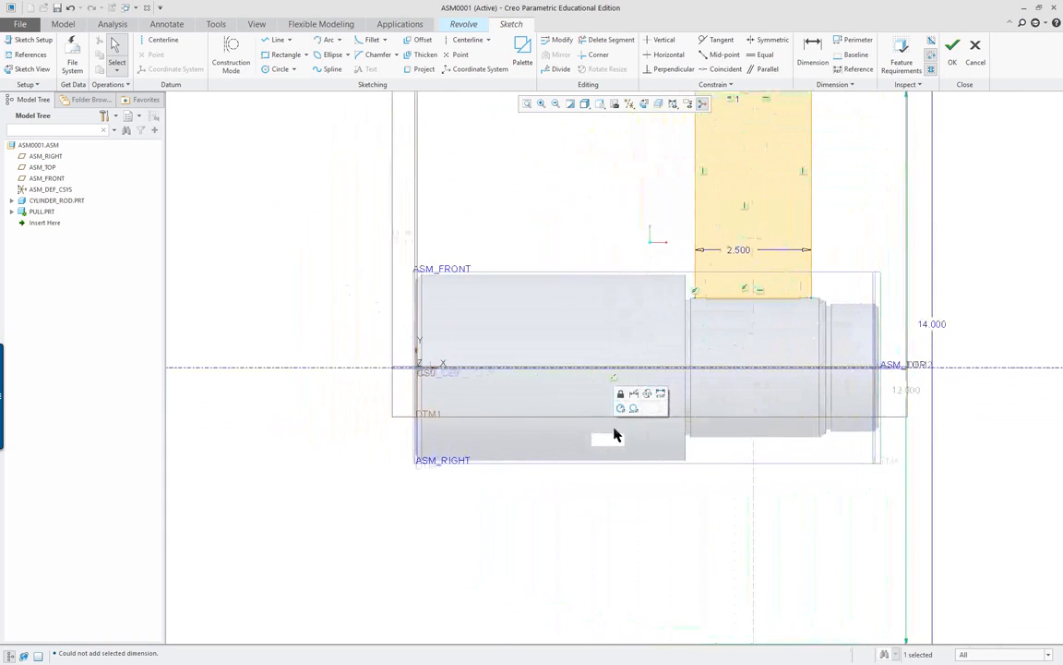
click(258, 26)
click(366, 57)
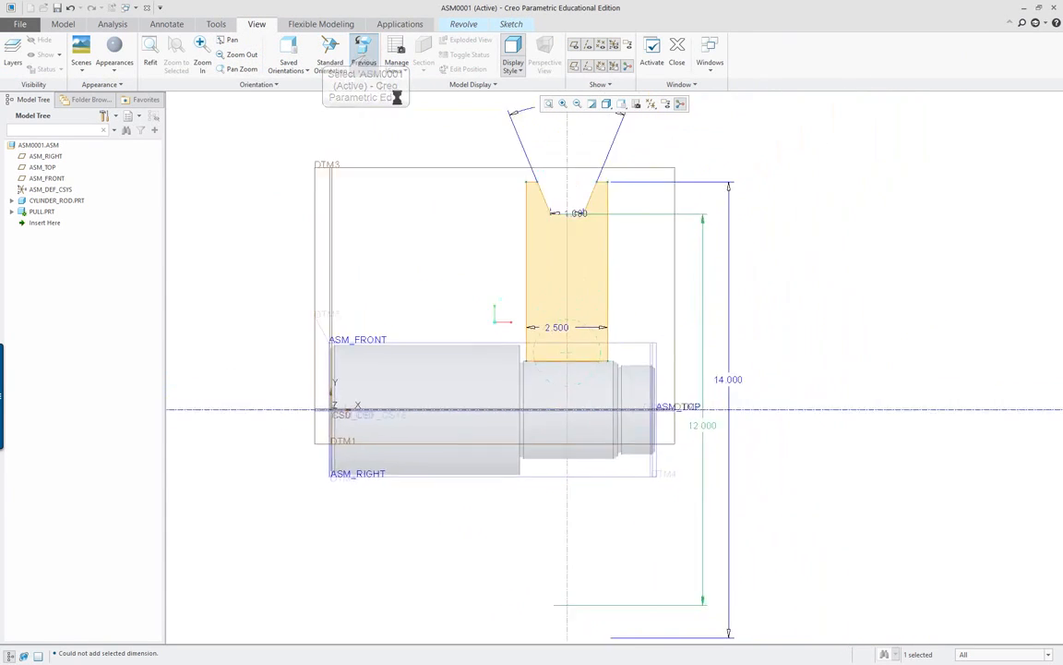
Reposition the groove-floor width dimension just above the floor line, inside the groove.
scroll(290, 190, up, 1)
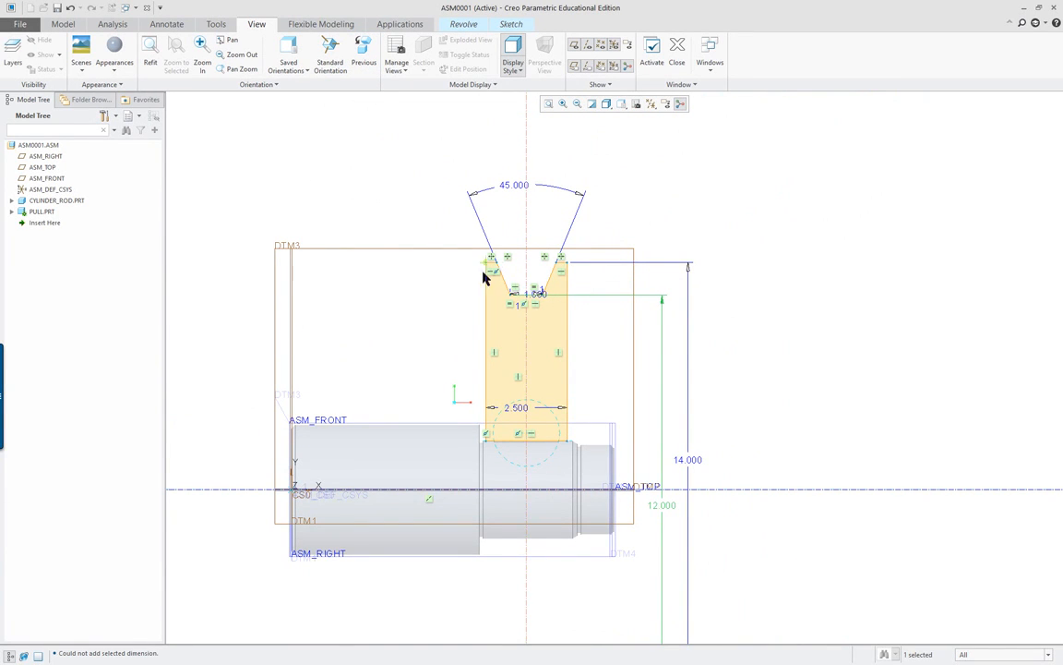
scroll(557, 273, down, 3)
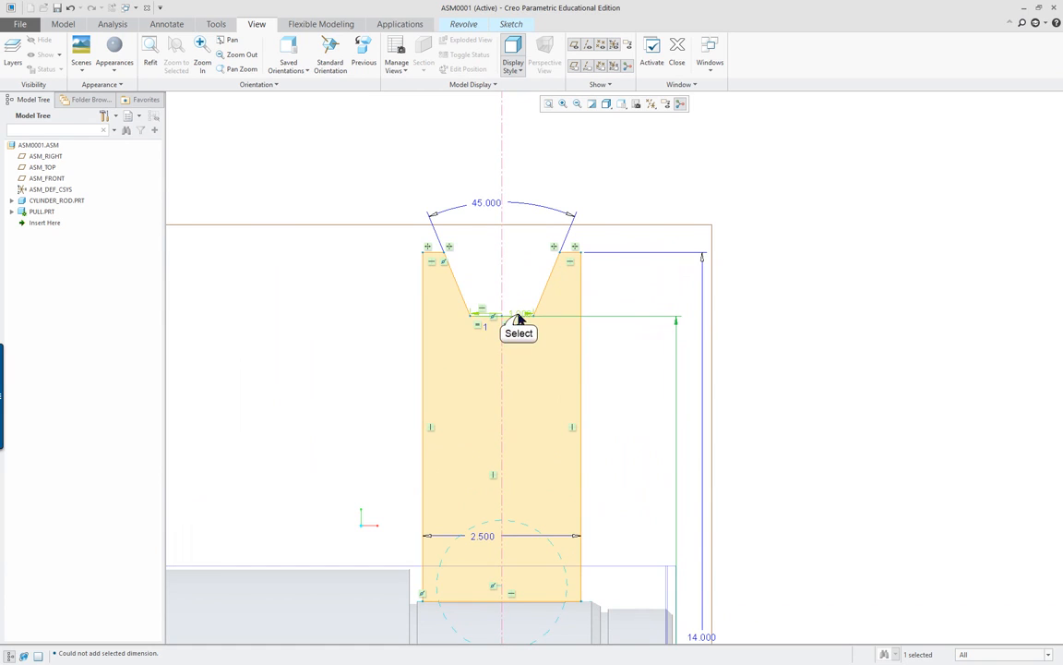
click(519, 318)
scroll(600, 349, up, 3)
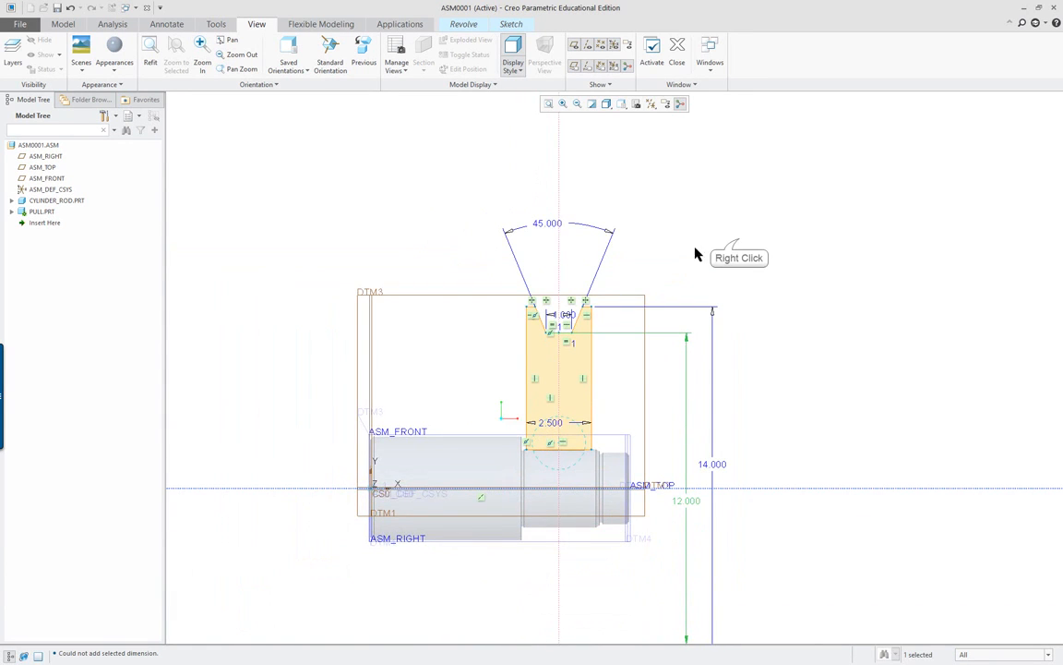
Finish the section sketch and complete the pulley's 360-degree Revolve.
right_click(738, 239)
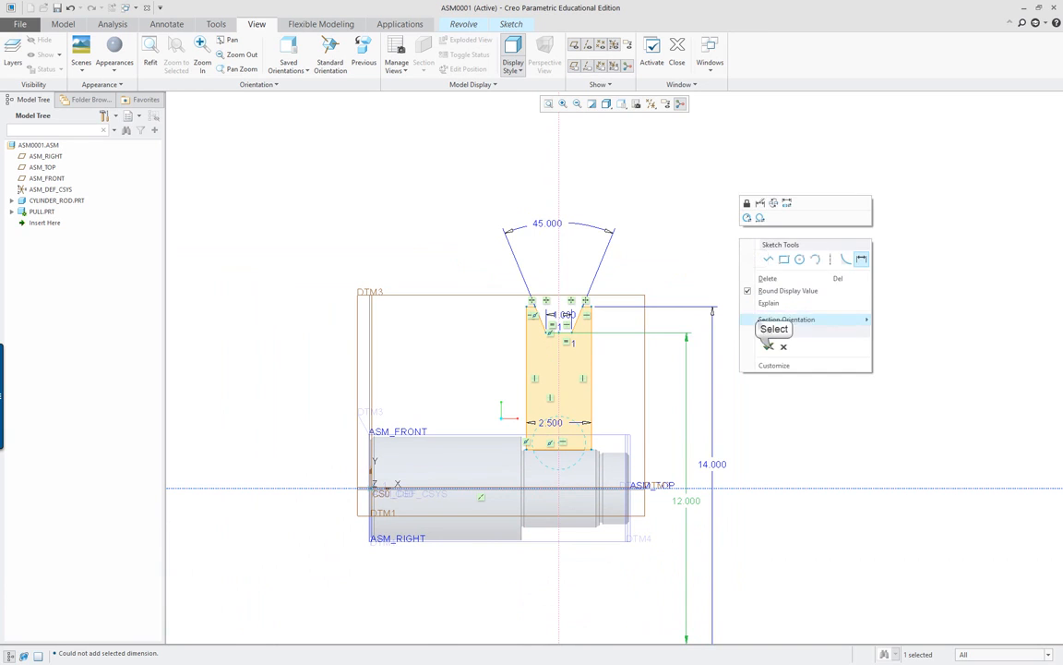
click(768, 345)
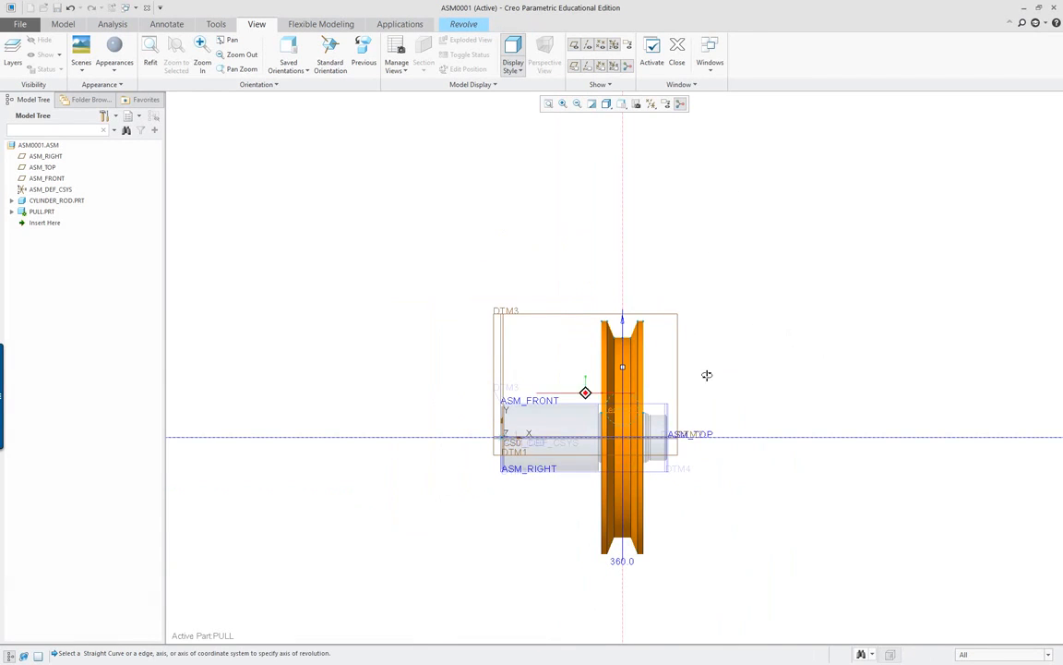
middle_click(757, 343)
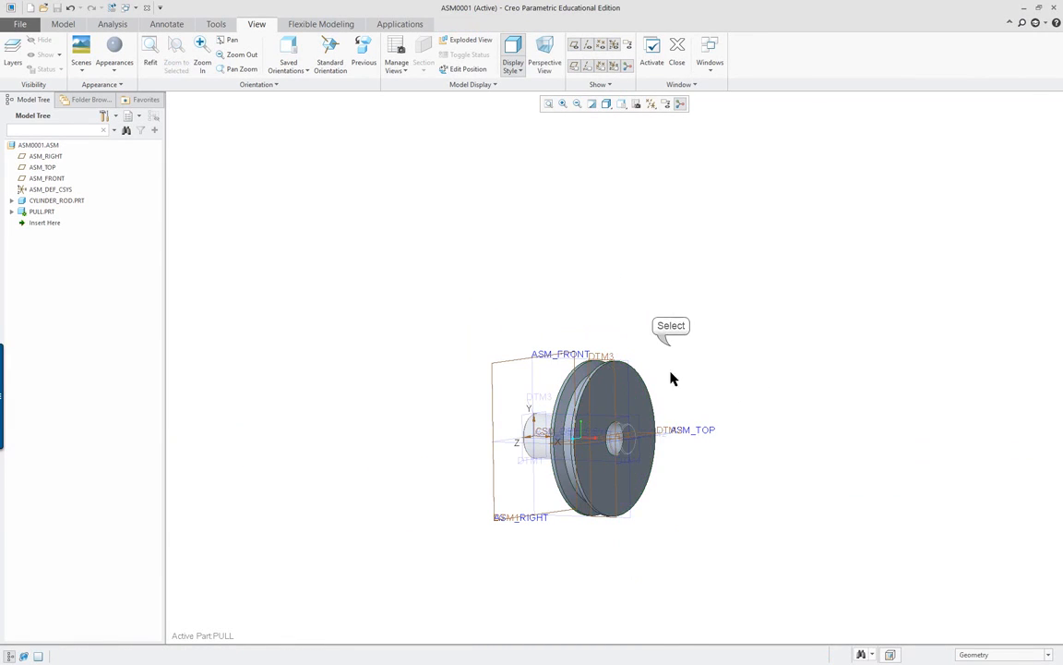
Show the pulley in the standard orientation and set the display style to Hidden Line.
scroll(669, 412, up, 3)
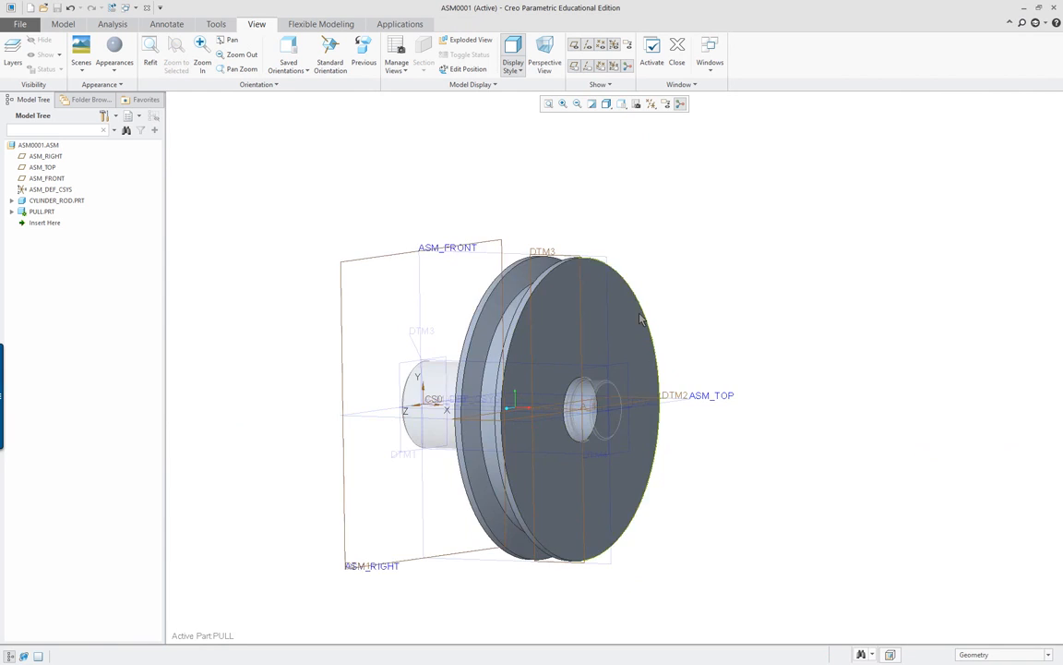
key(ctrl+d)
scroll(707, 396, up, 5)
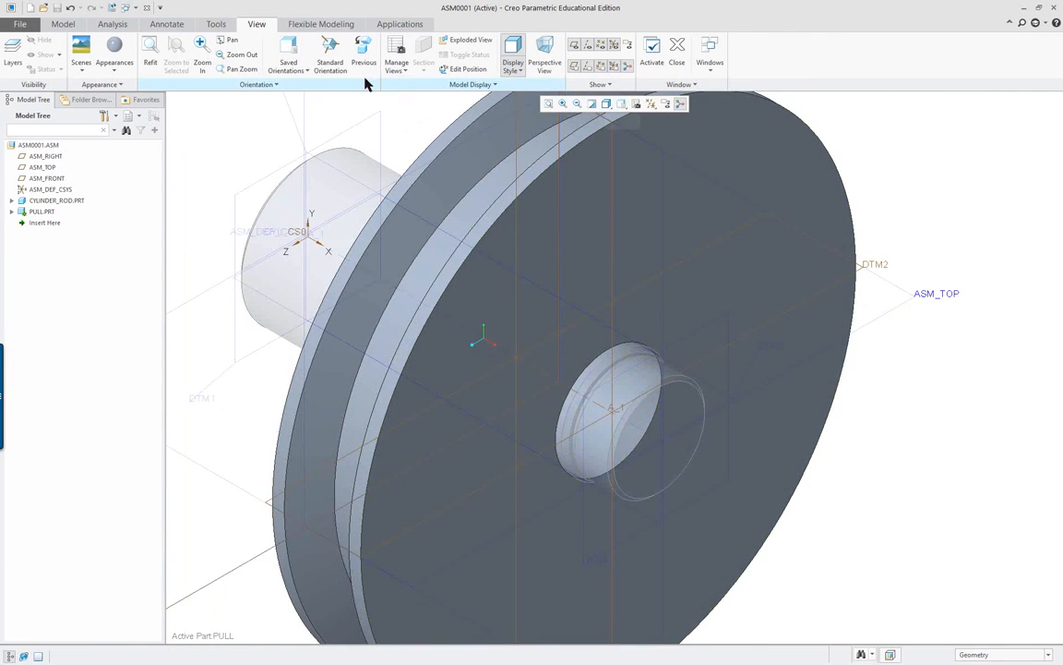
click(621, 103)
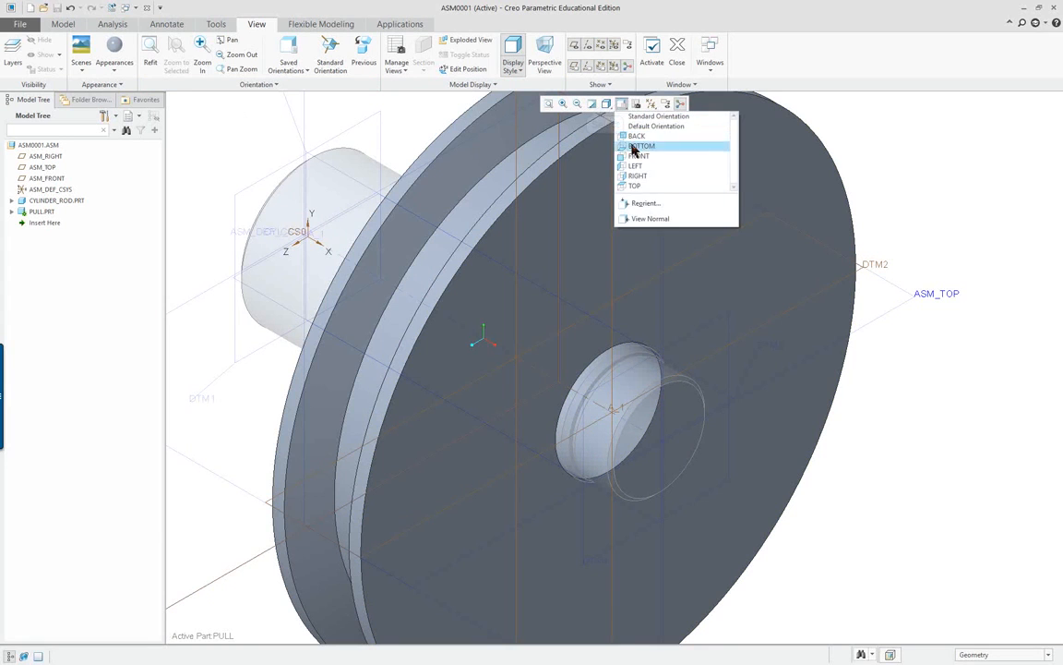
click(606, 104)
click(606, 104)
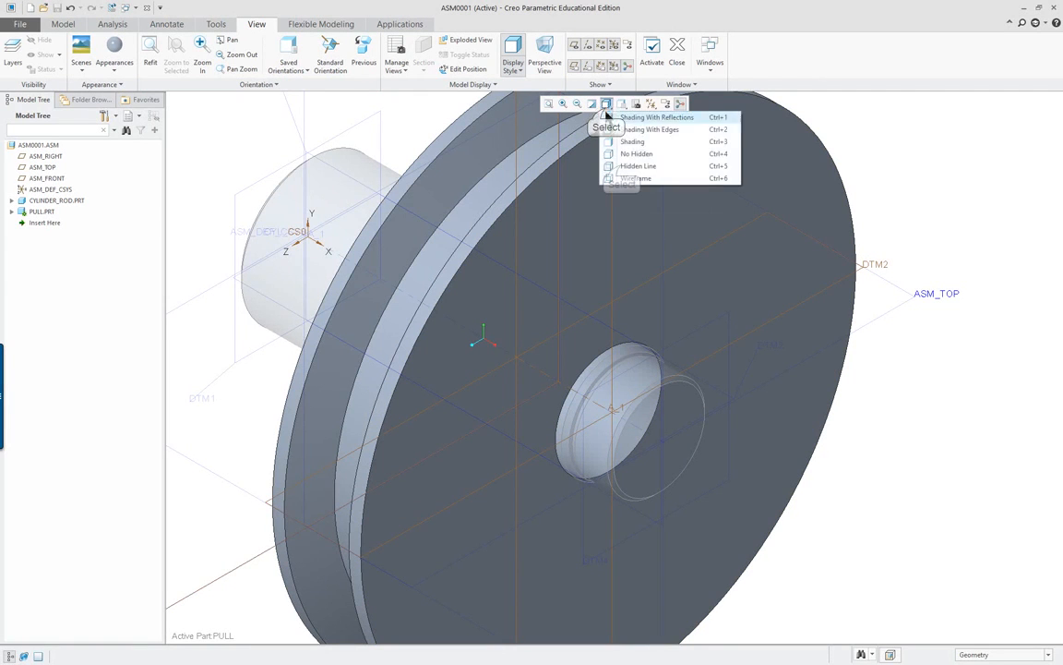
click(628, 166)
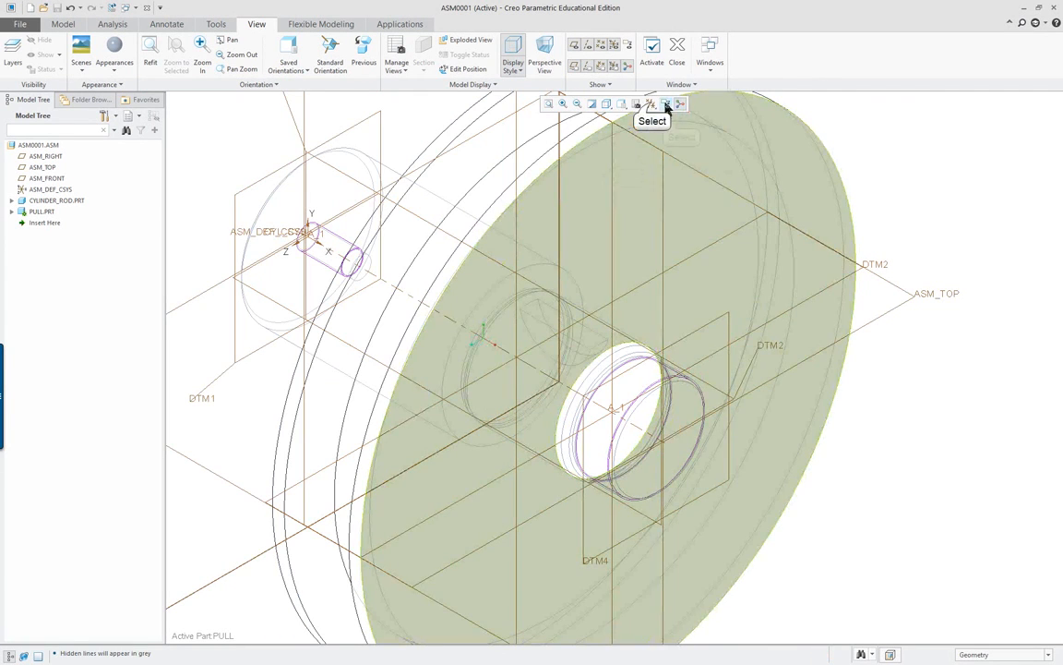
Hide the datum axes, points and coordinate systems, keeping only the datum planes displayed.
click(651, 103)
click(679, 119)
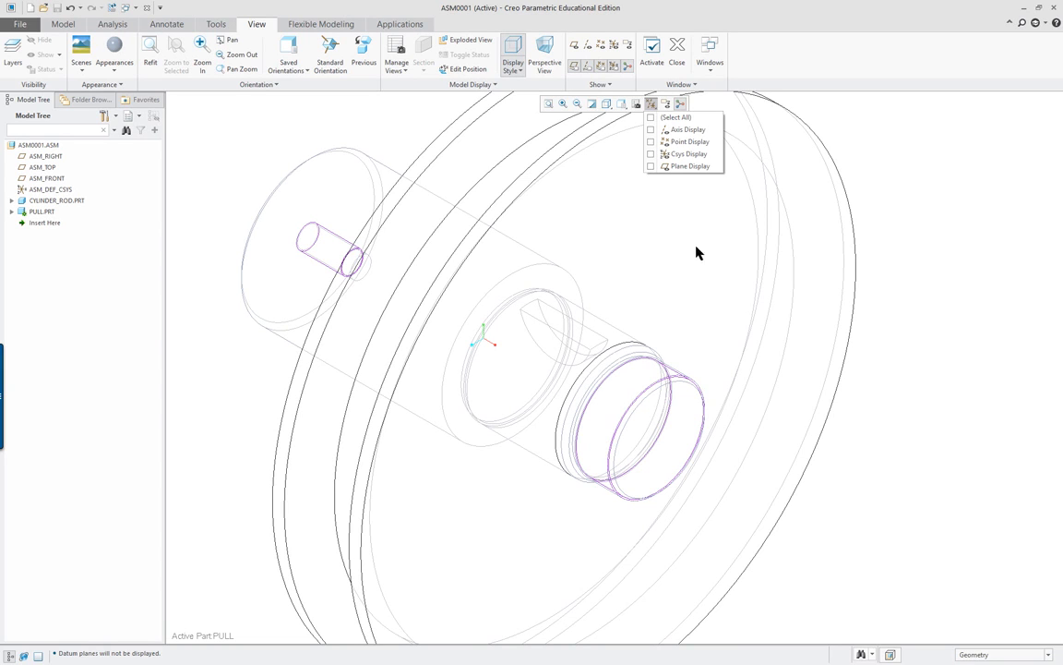
click(651, 167)
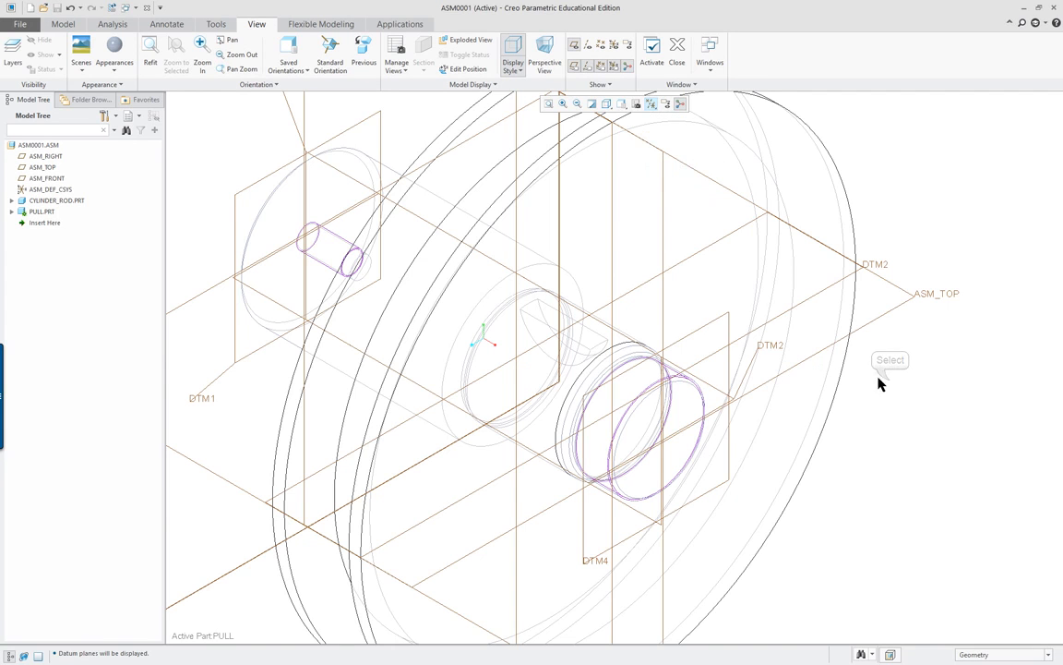
Start a material-removing Extrude with an internal sketch on the previously used sketch plane, and view that plane square on.
scroll(877, 379, up, 3)
scroll(863, 360, down, 2)
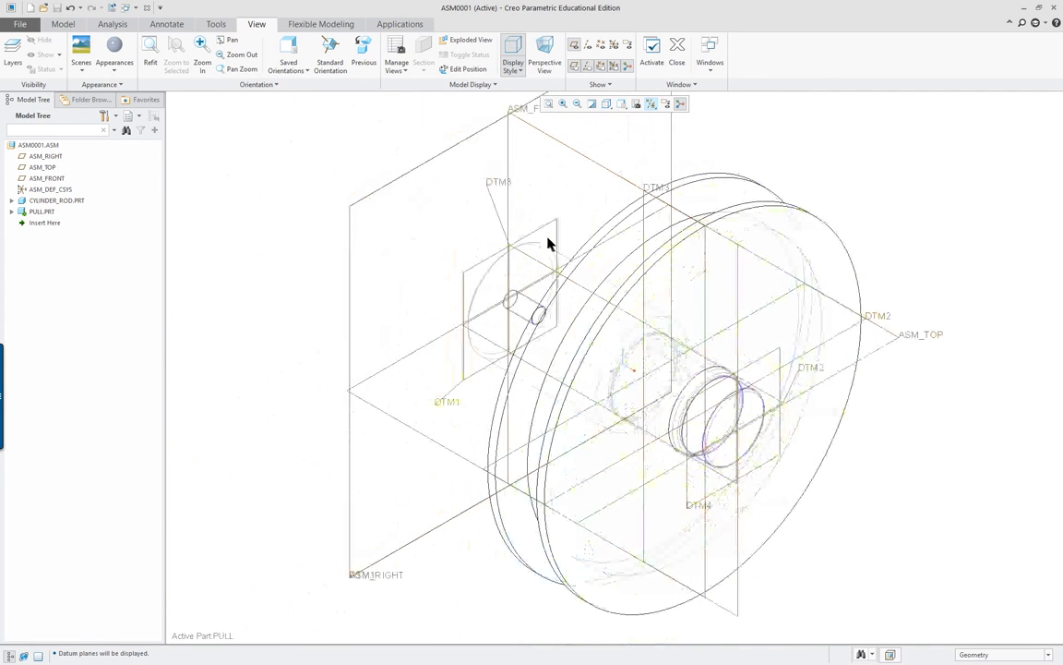
click(55, 25)
click(298, 46)
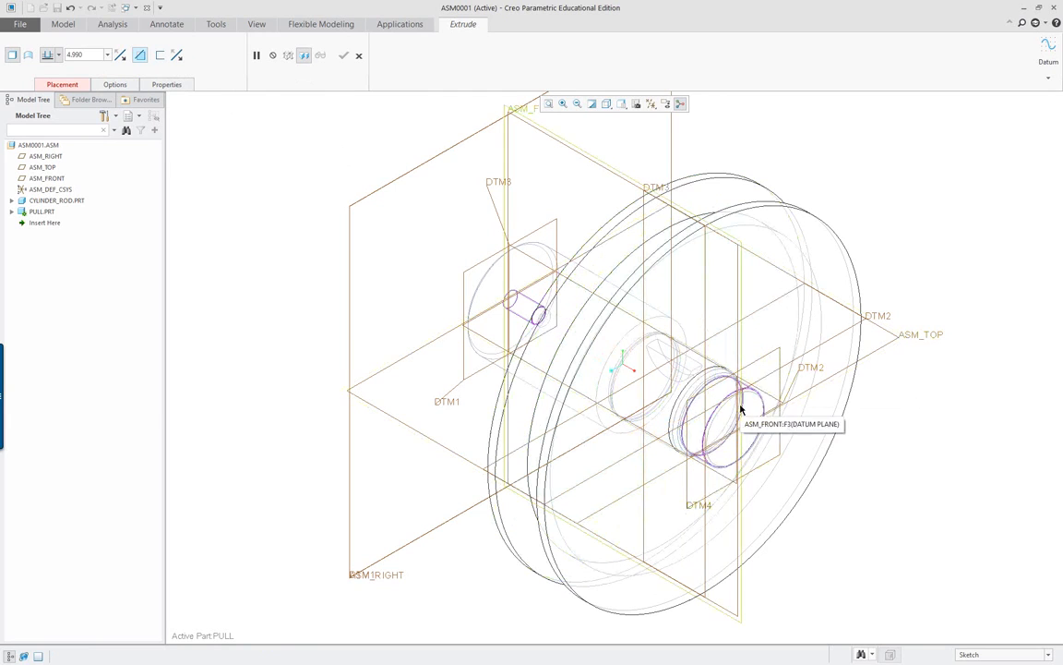
right_click(706, 372)
right_click(222, 204)
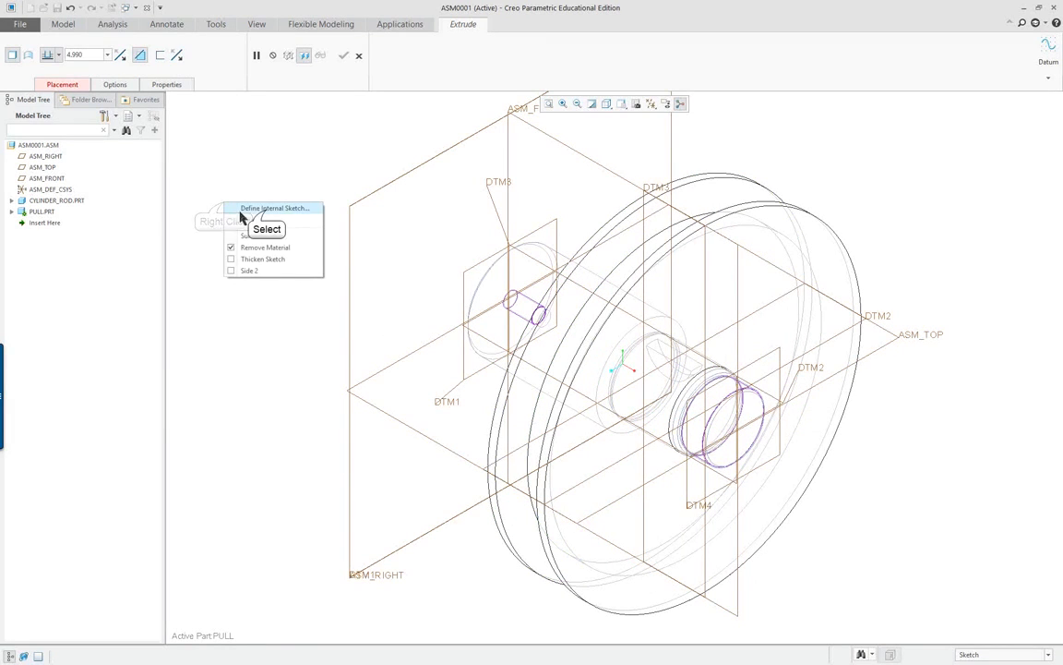
click(265, 210)
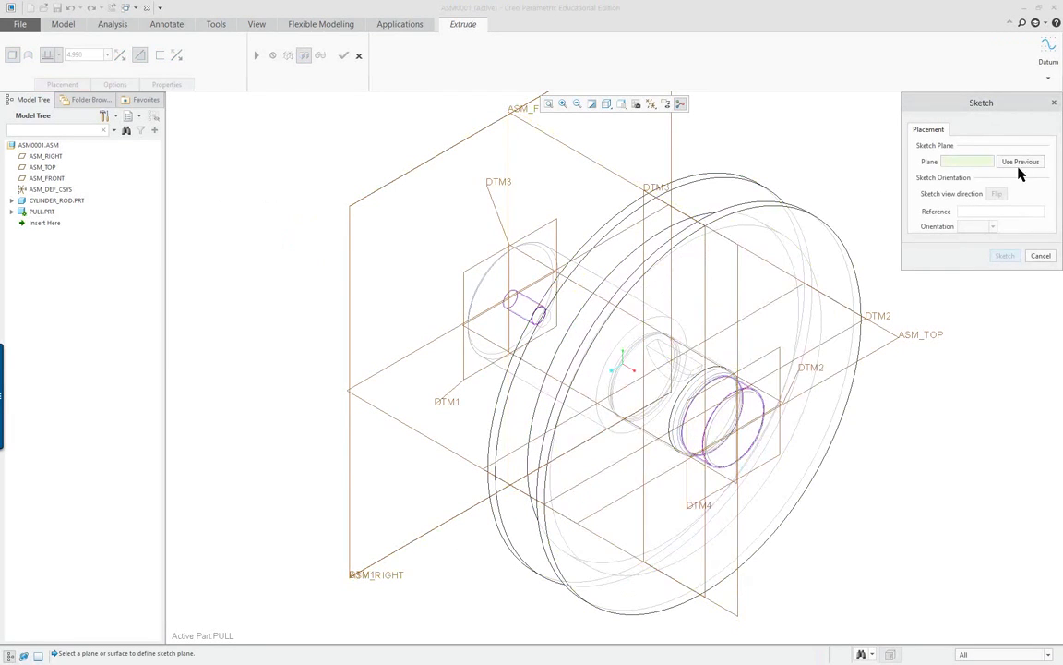
click(1020, 161)
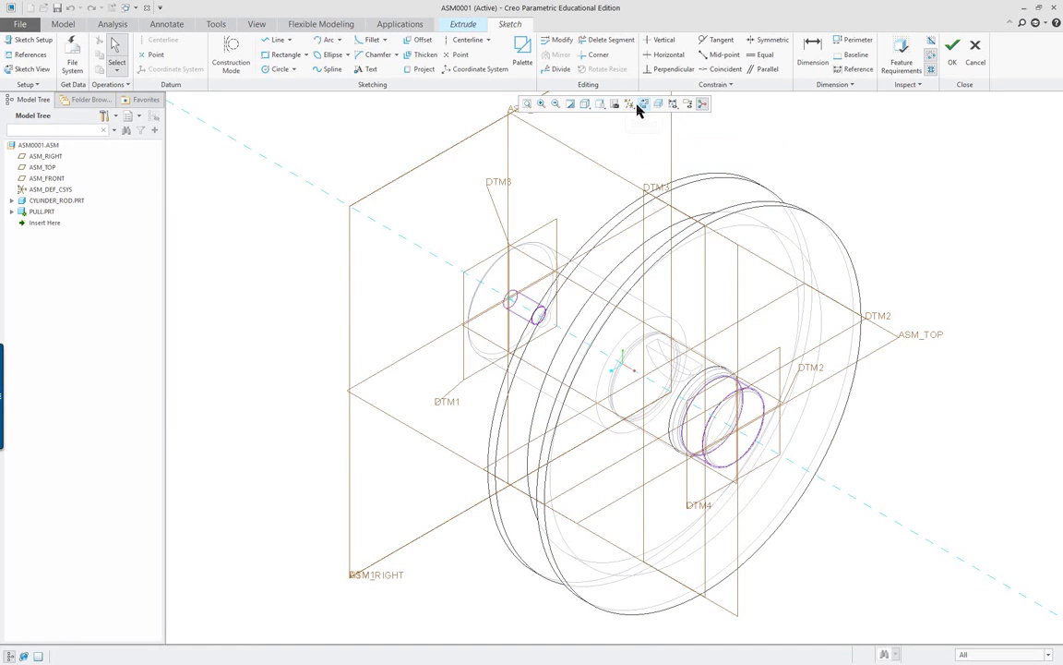
click(644, 104)
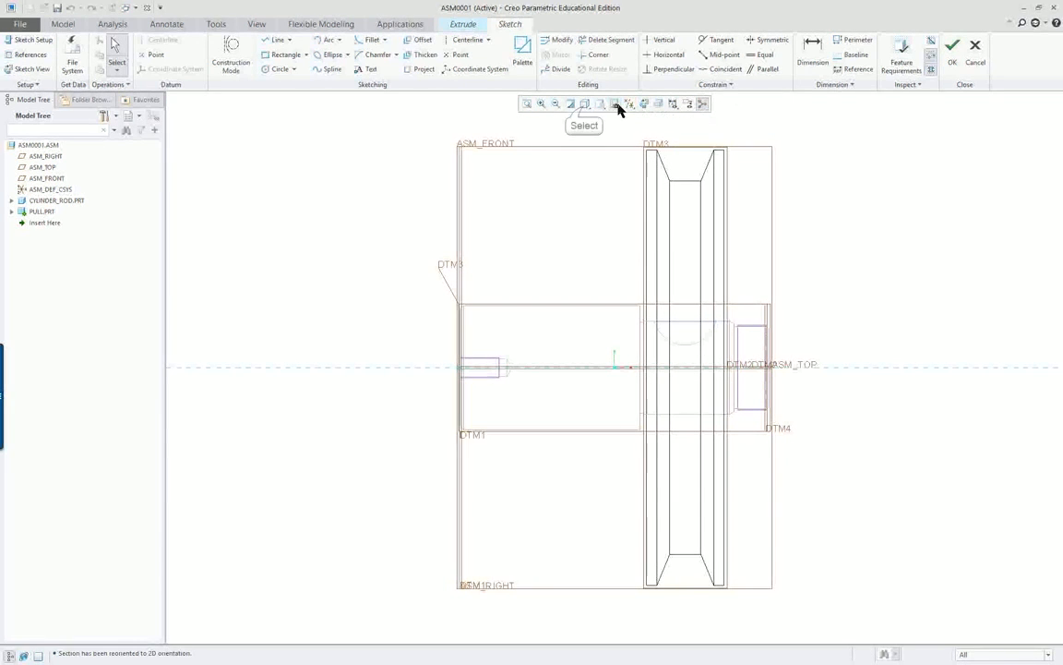
Display the model as Shading With Edges and clip it at the sketch plane, keeping the view square to the sketch.
click(584, 104)
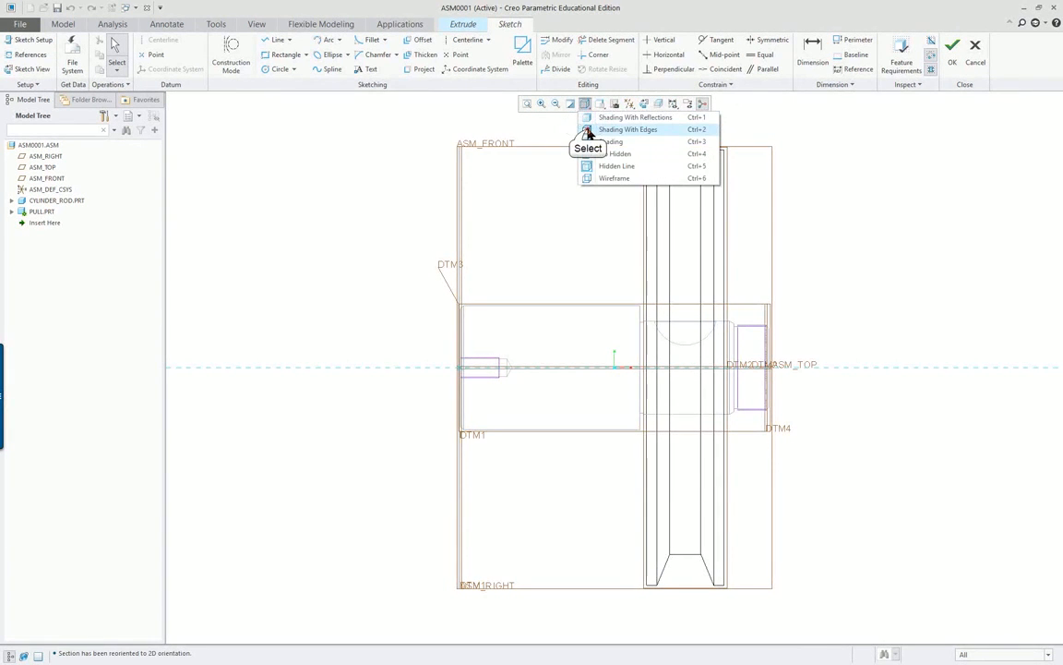
click(588, 130)
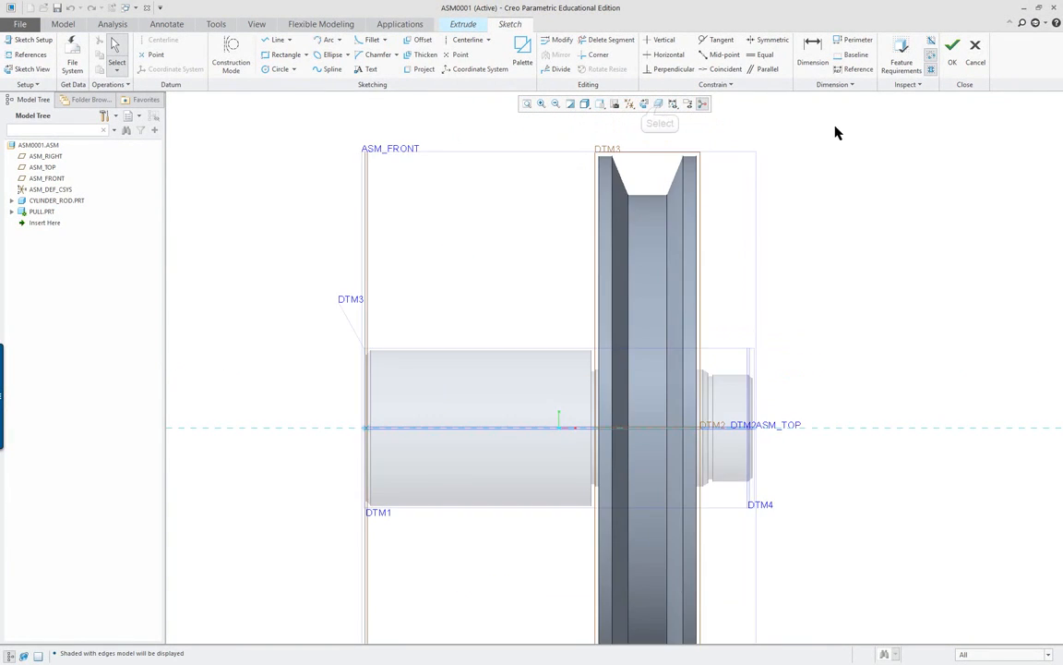
click(659, 105)
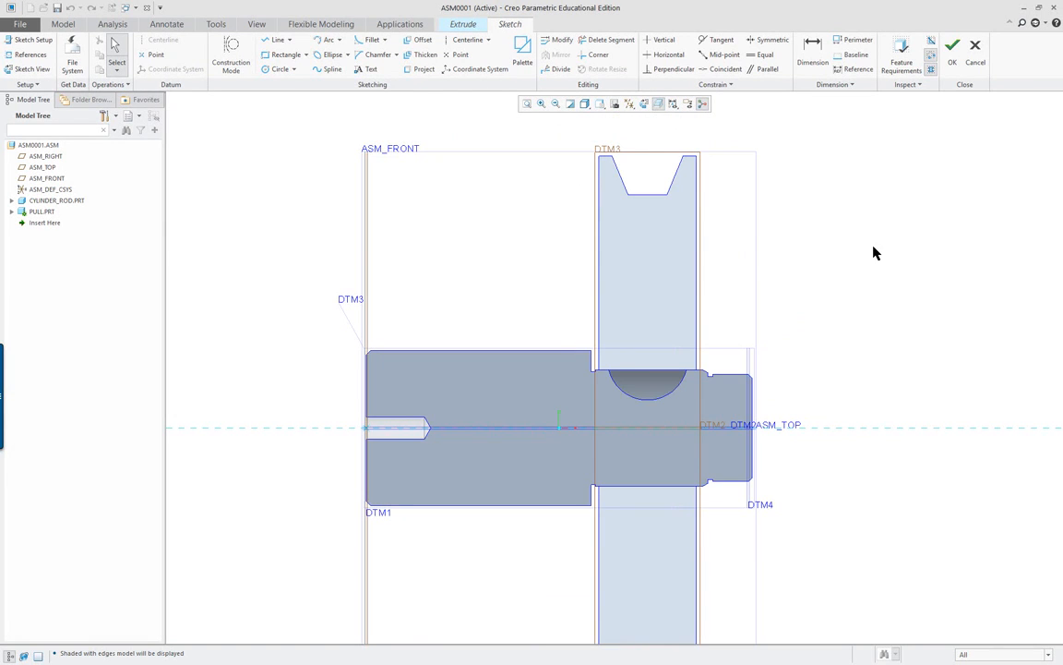
mouse_move(702, 184)
middle_down()
mouse_move(666, 207)
mouse_move(711, 176)
middle_up()
click(645, 105)
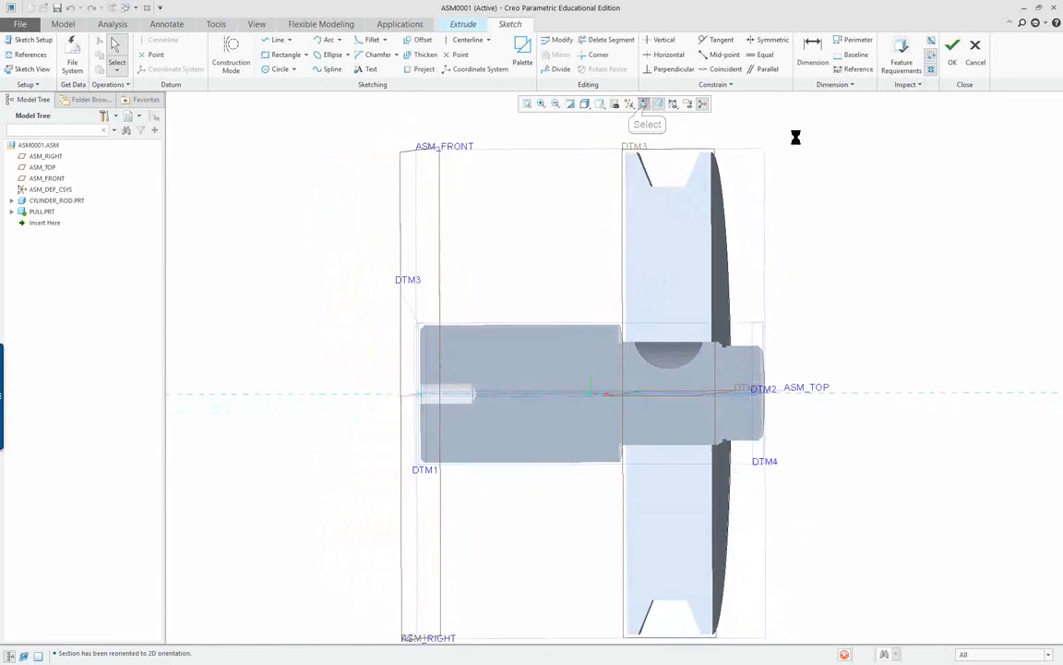
drag(839, 181, 723, 285)
shift+middle_drag(723, 285, 718, 287)
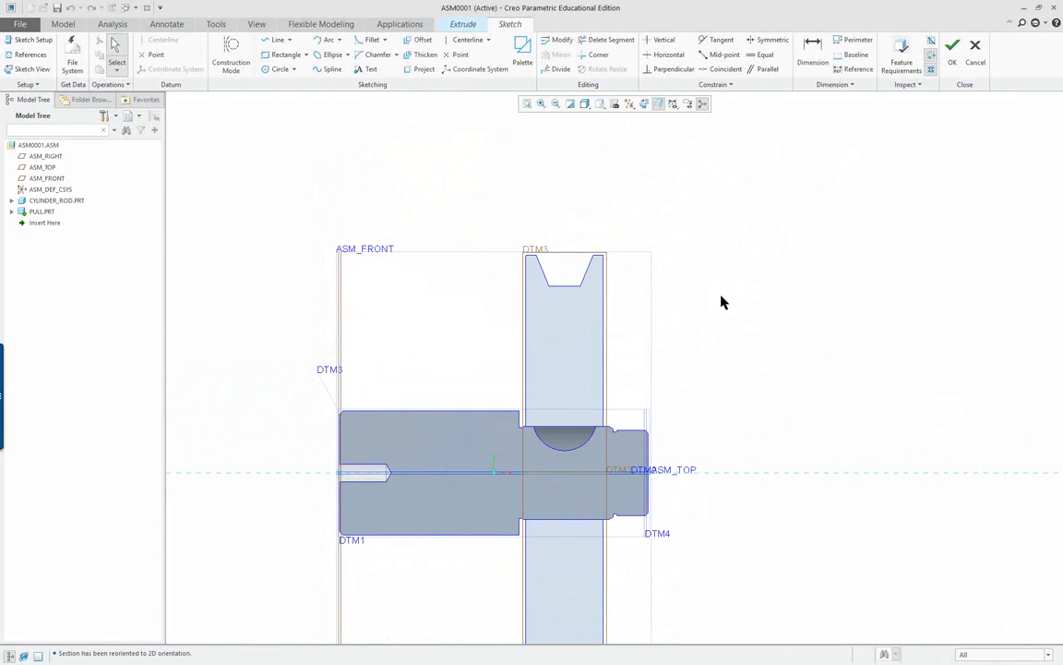
Sketch a vertical centerline through the centre of the shaft's semicircular key slot arc.
scroll(465, 390, down, 1)
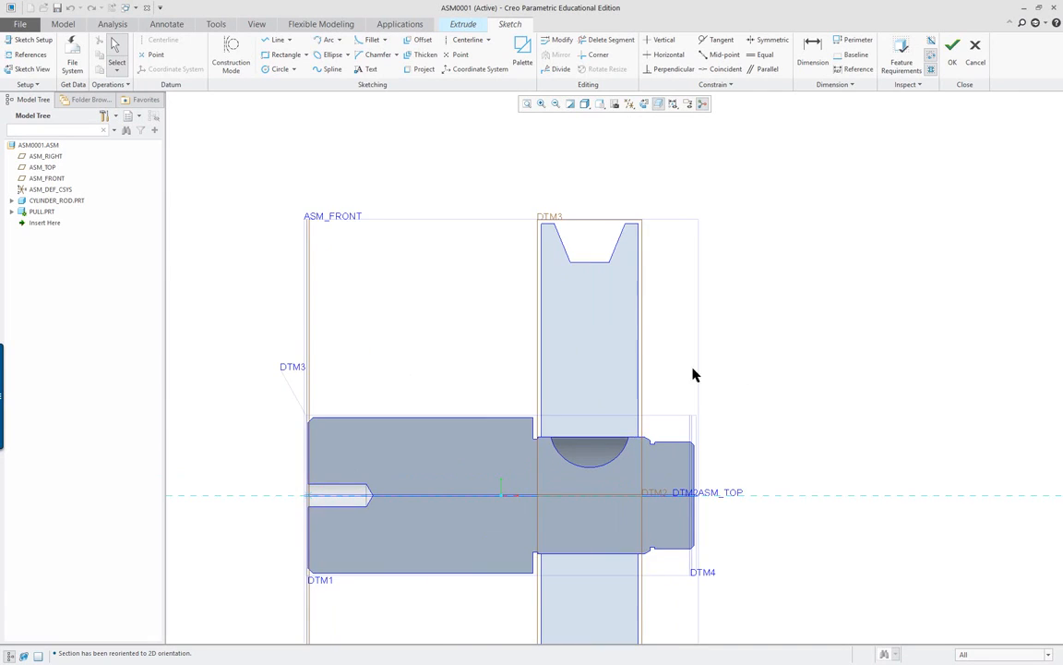
scroll(763, 333, down, 1)
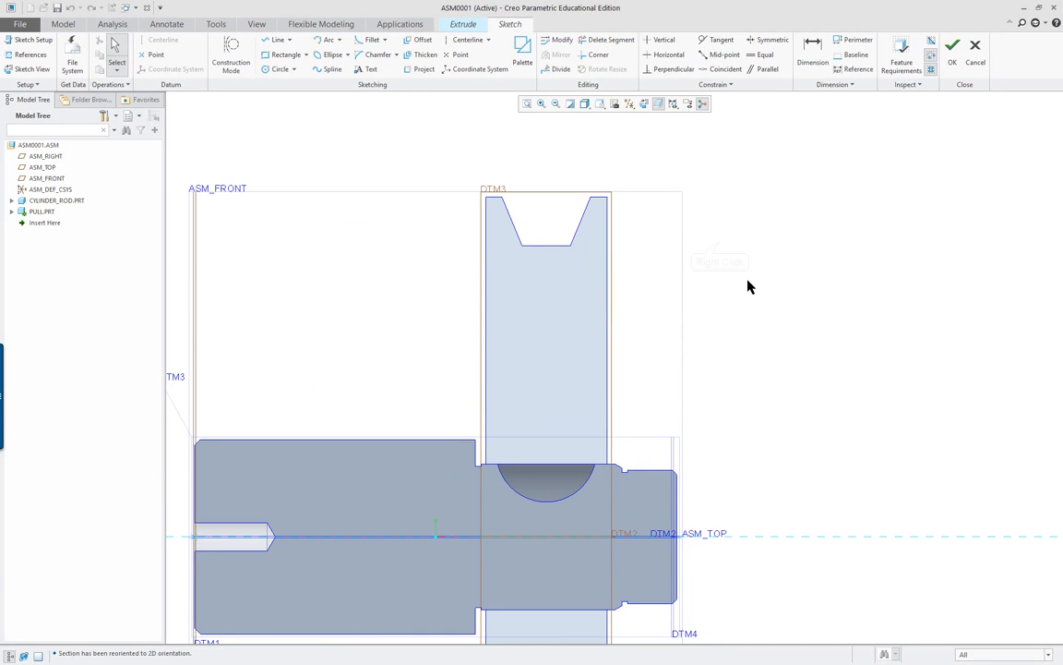
right_click(720, 245)
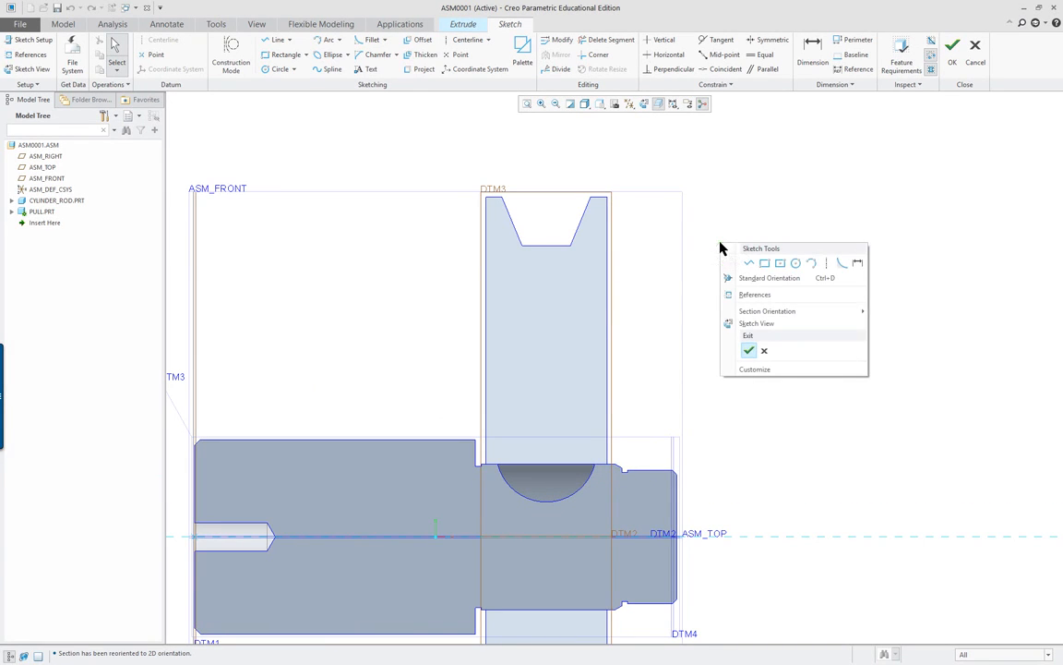
click(826, 266)
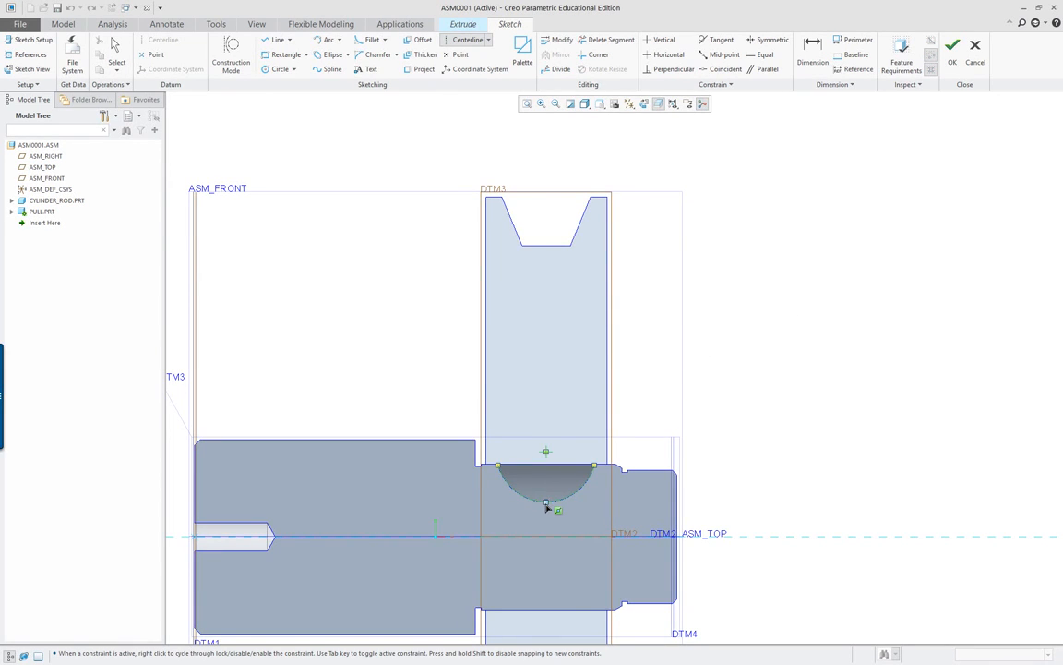
click(548, 454)
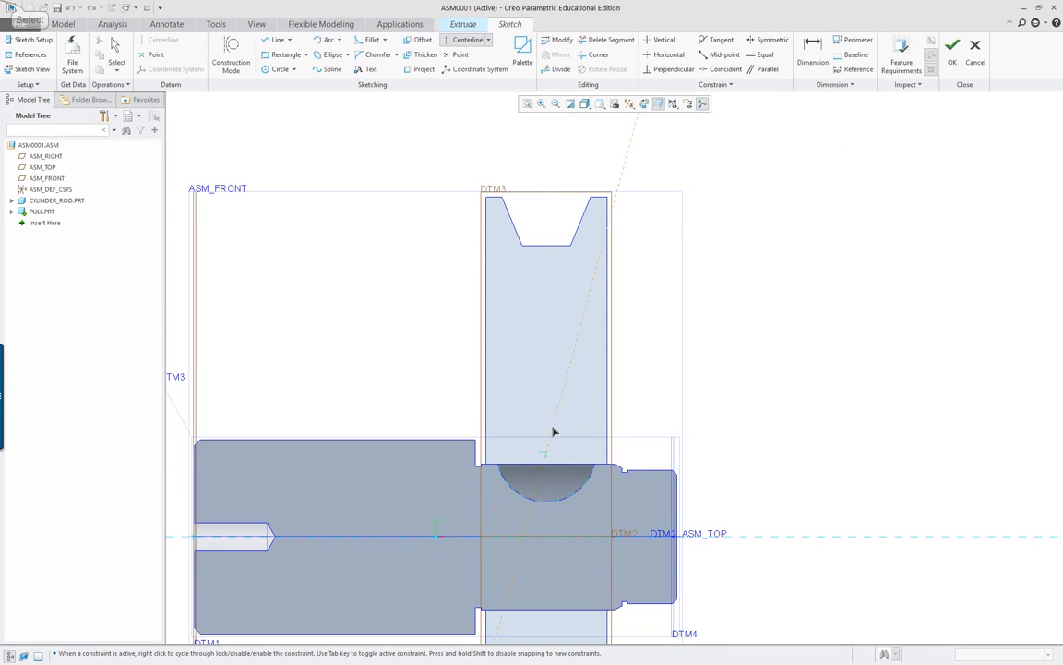
click(552, 375)
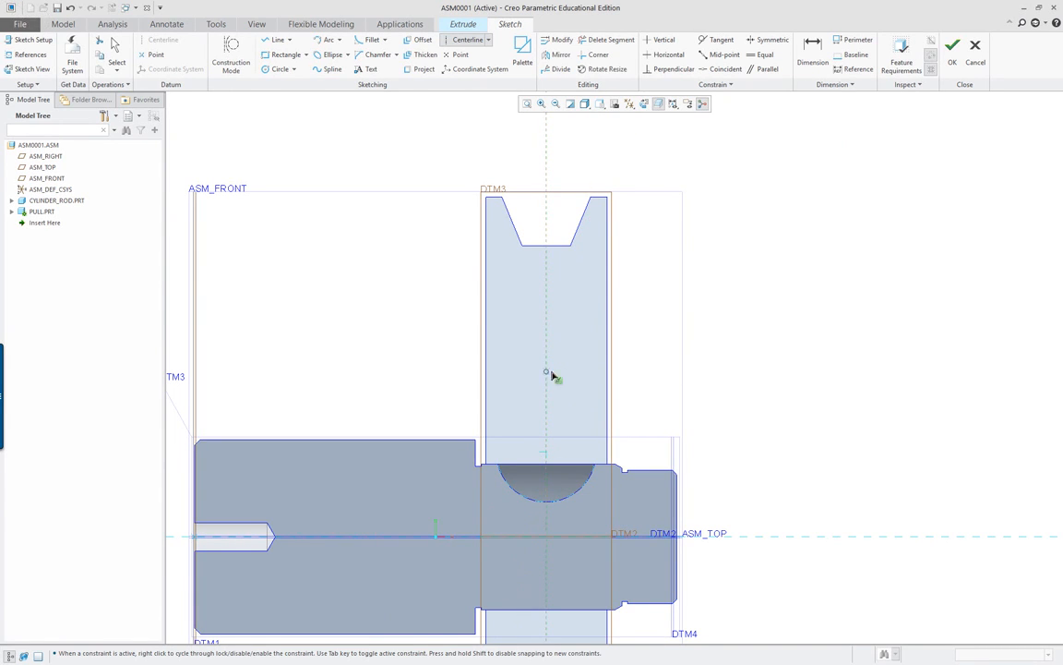
middle_click(767, 369)
scroll(766, 366, up, 1)
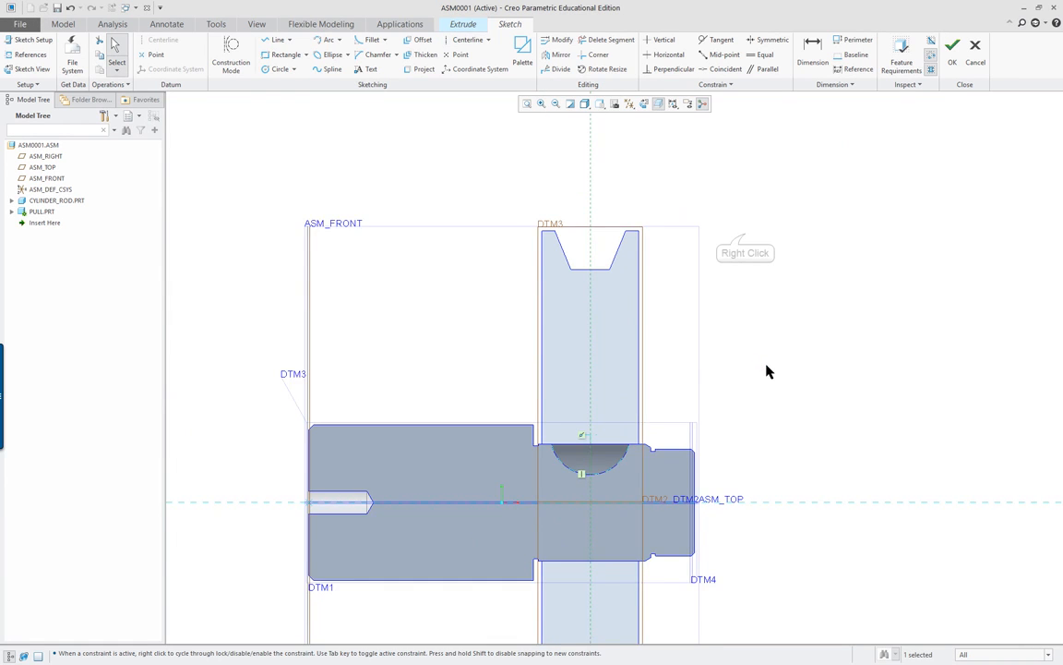
scroll(766, 365, down, 1)
right_click(746, 235)
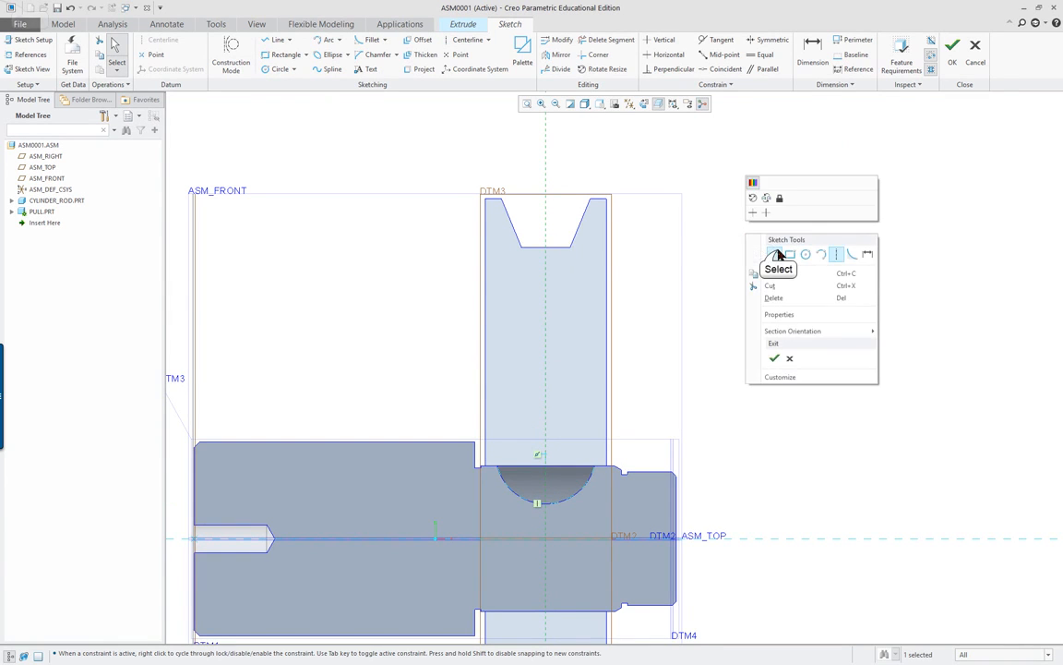
click(776, 254)
click(606, 260)
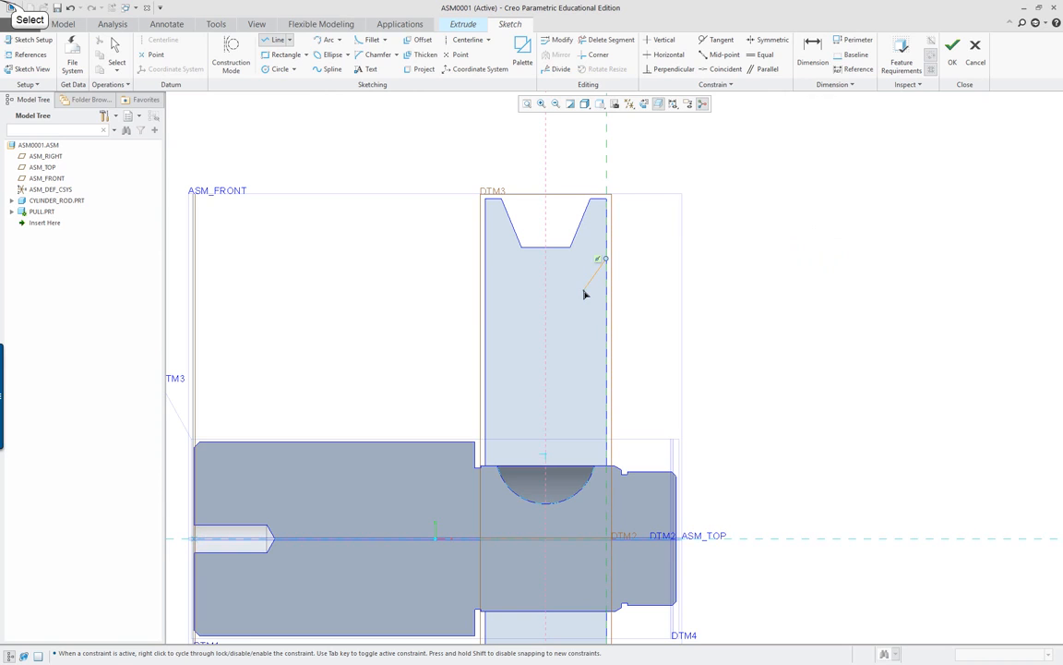
click(583, 291)
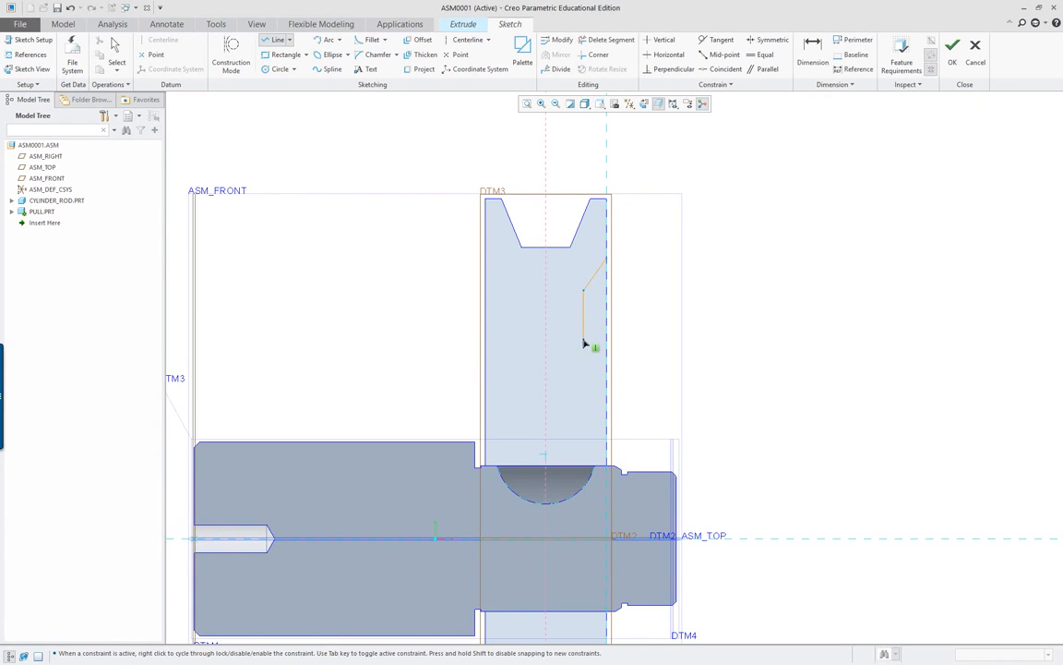
middle_click(634, 325)
middle_click(645, 326)
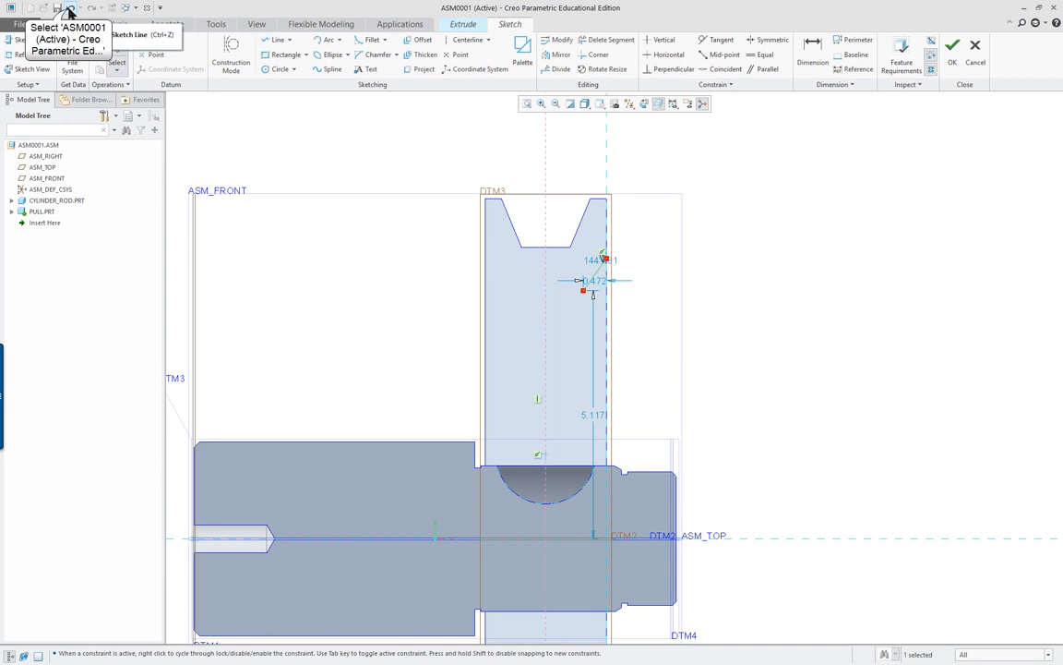
click(70, 8)
Sketch a horizontal line spanning the pulley's two side edges above the semicircular key slot, about 2.36 above the shaft axis.
scroll(387, 251, down, 3)
scroll(382, 290, up, 2)
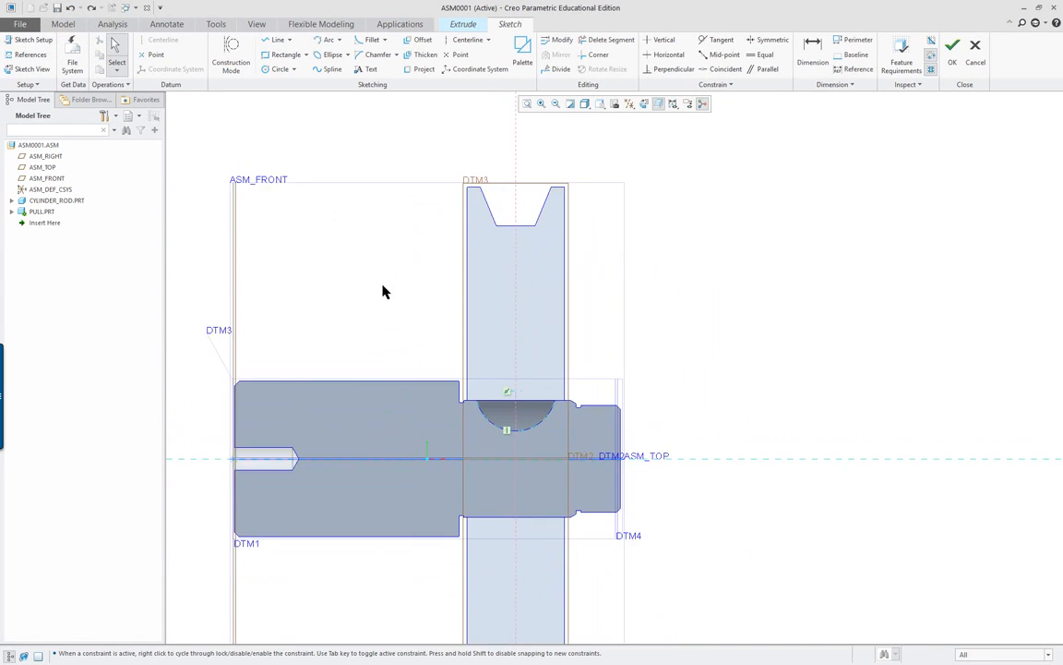
scroll(395, 343, up, 2)
scroll(556, 465, up, 1)
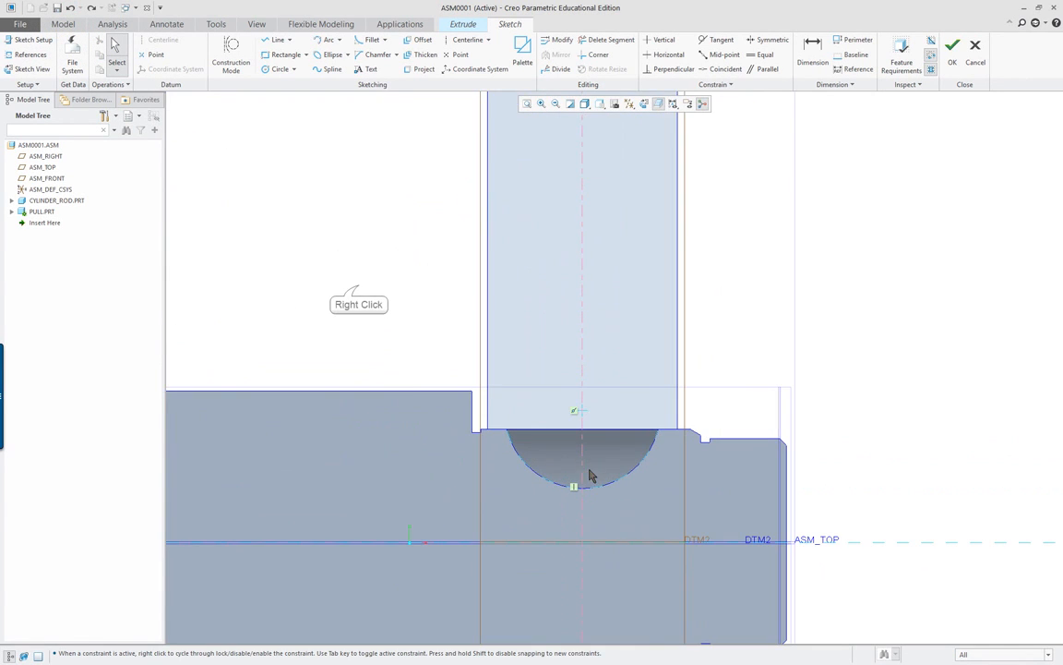
right_click(388, 300)
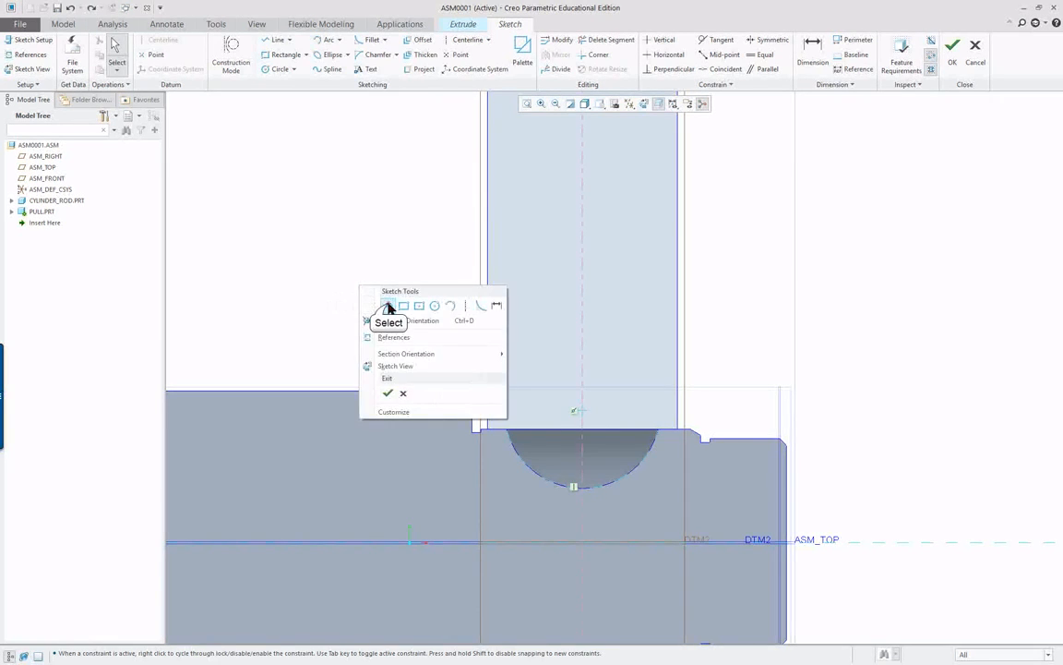
click(388, 306)
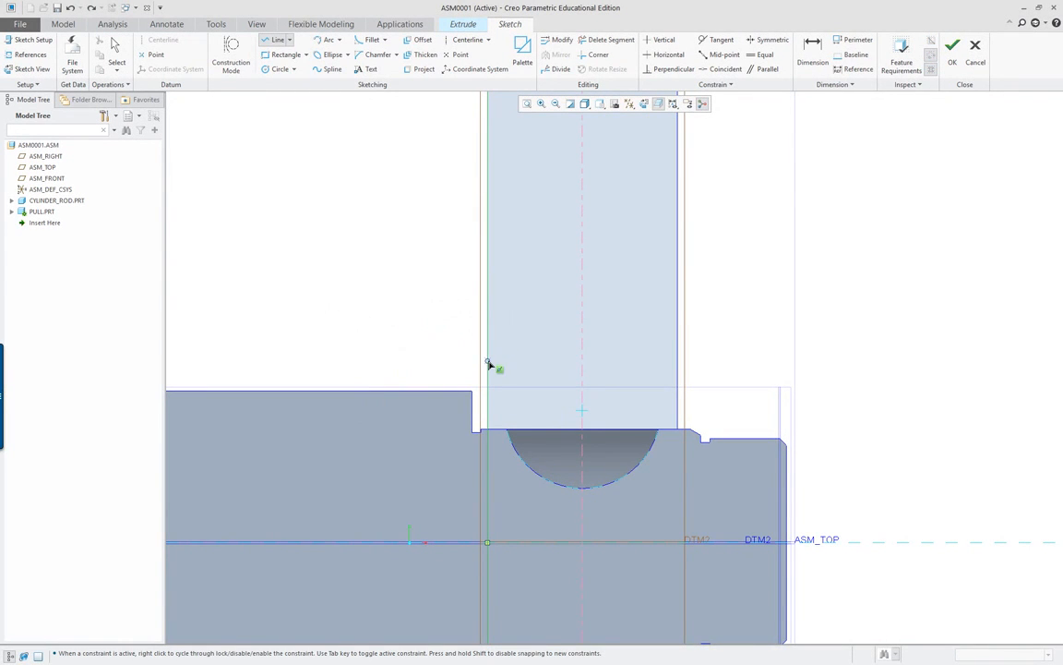
click(489, 366)
click(489, 366)
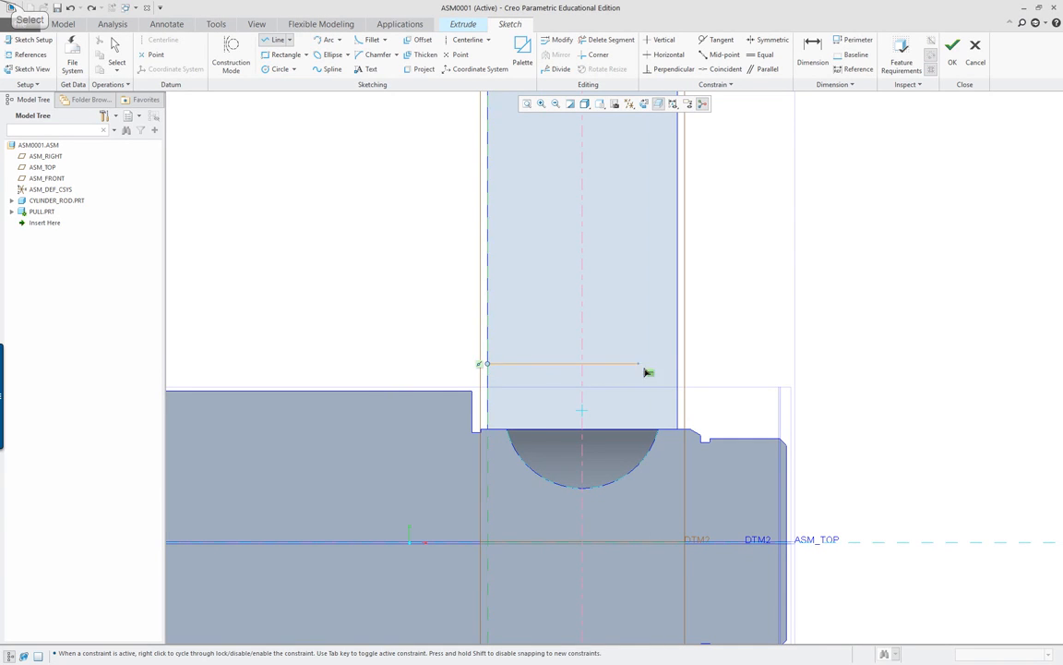
click(676, 364)
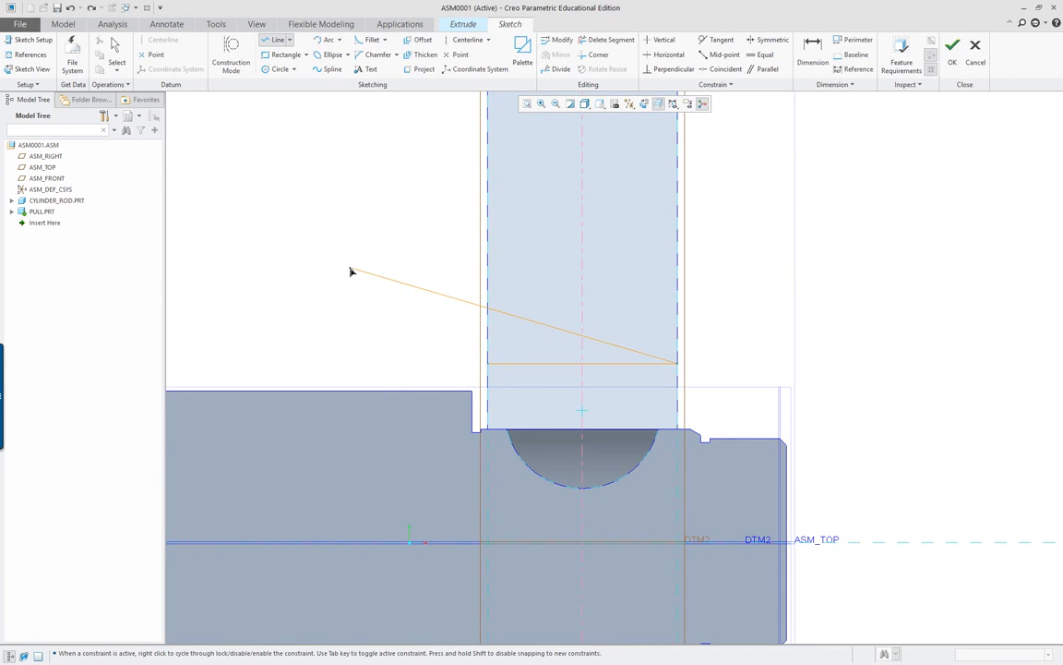
middle_click(350, 272)
middle_click(350, 274)
scroll(379, 288, down, 3)
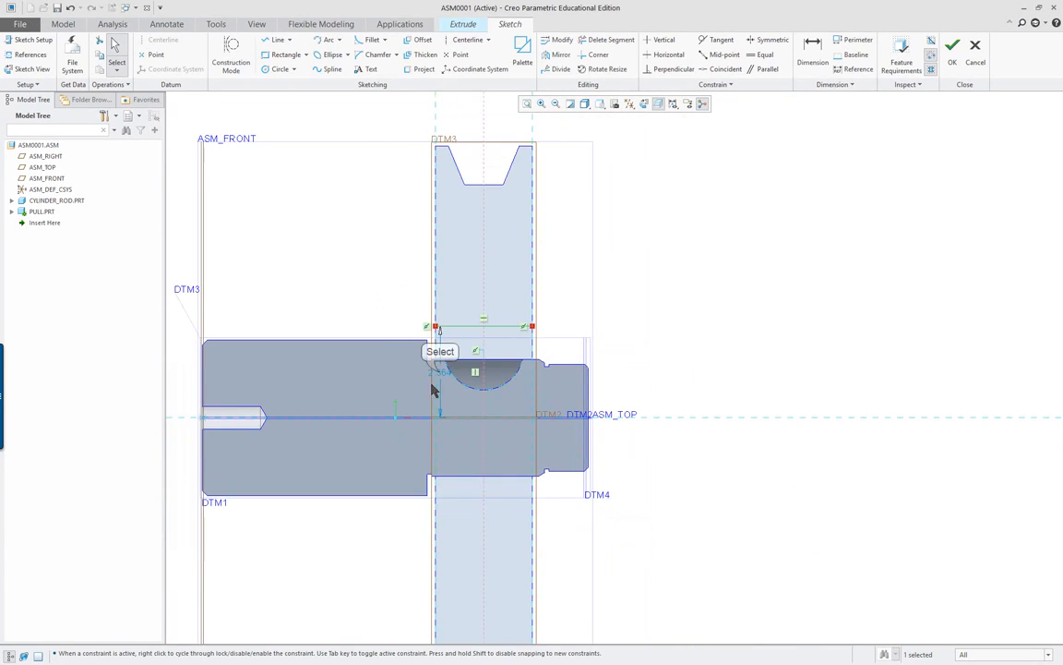
Set the horizontal line's height above the shaft axis to 2 and place the dimension clear beyond the shaft's stepped end.
drag(439, 373, 657, 390)
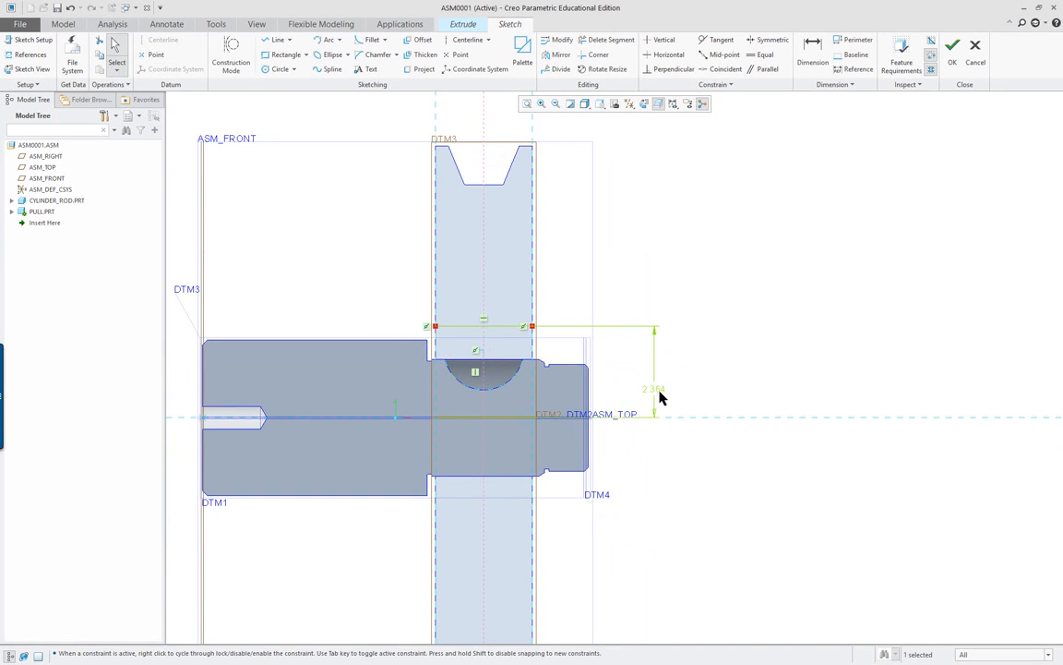
scroll(581, 356, up, 2)
scroll(434, 365, up, 1)
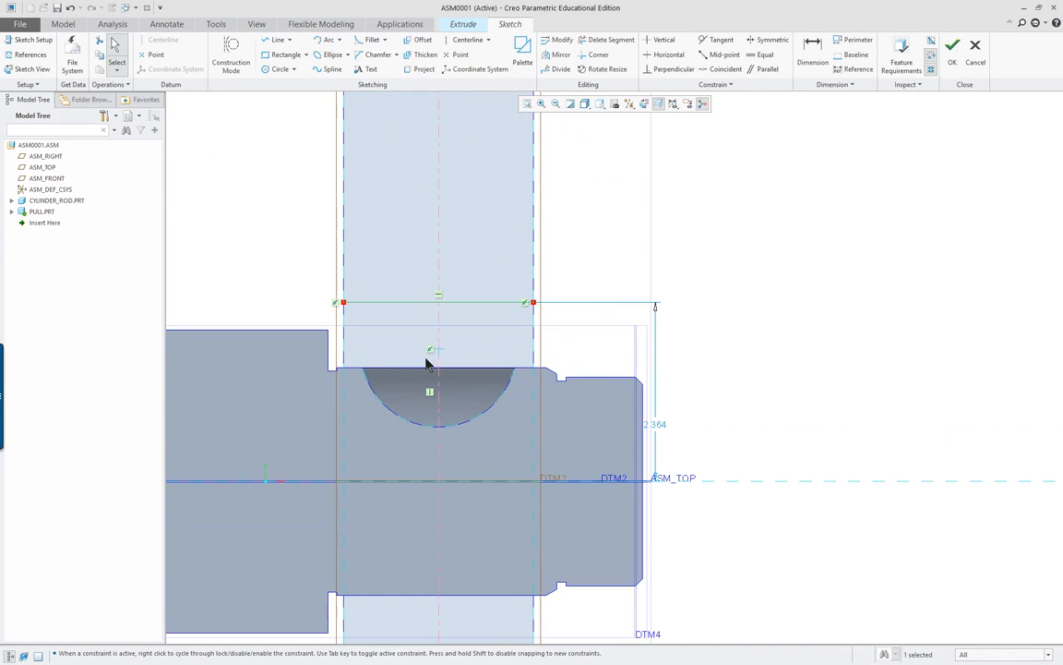
double_click(664, 428)
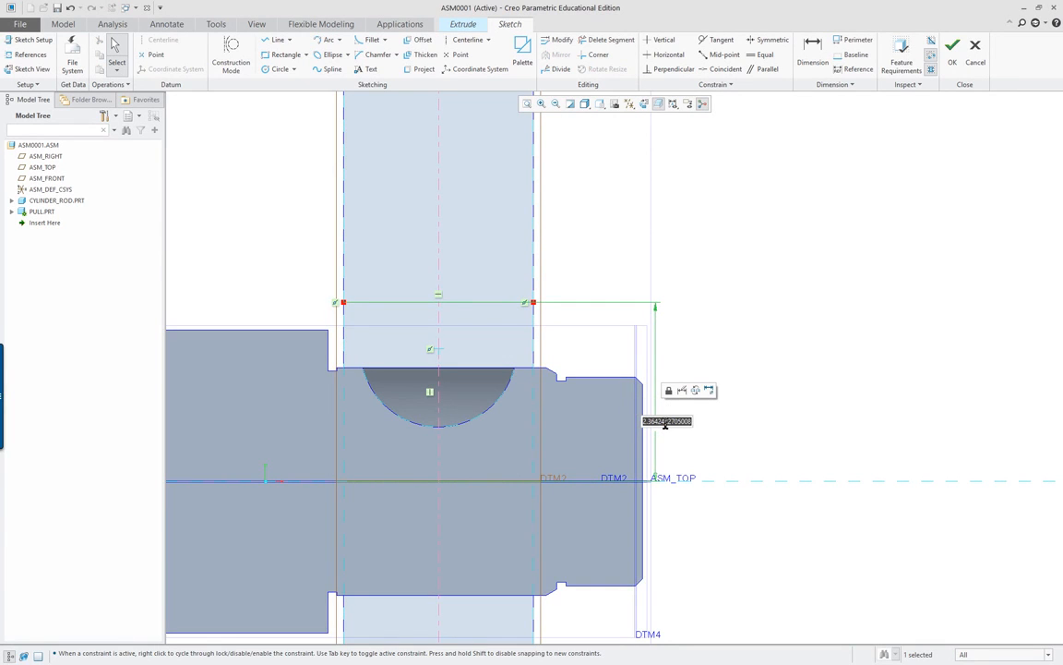
text(2)
key(Return)
click(681, 434)
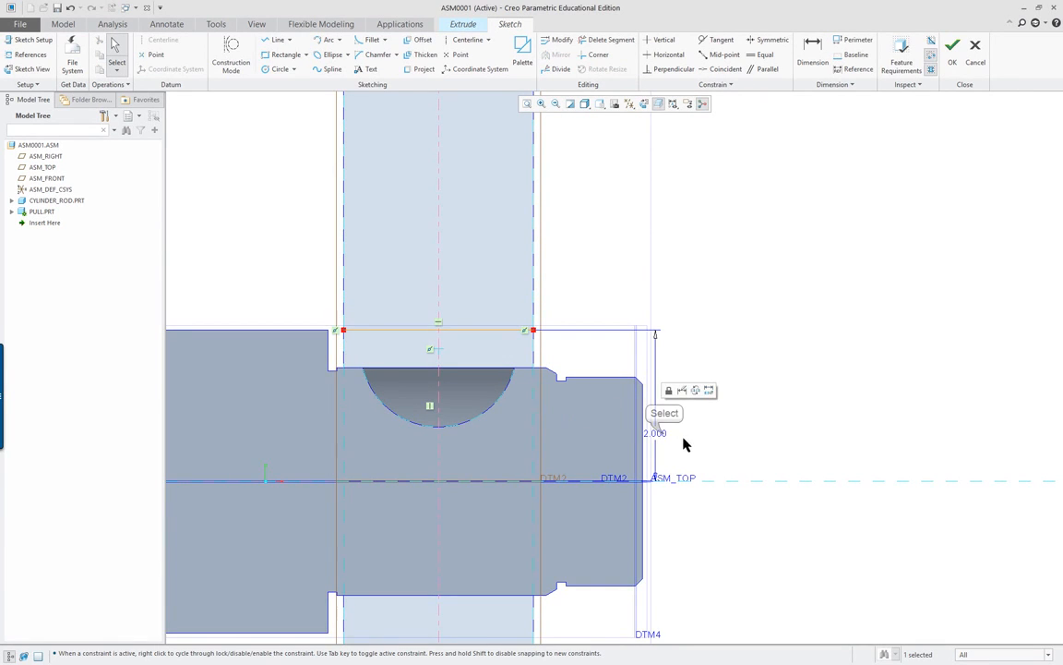
drag(685, 433, 738, 426)
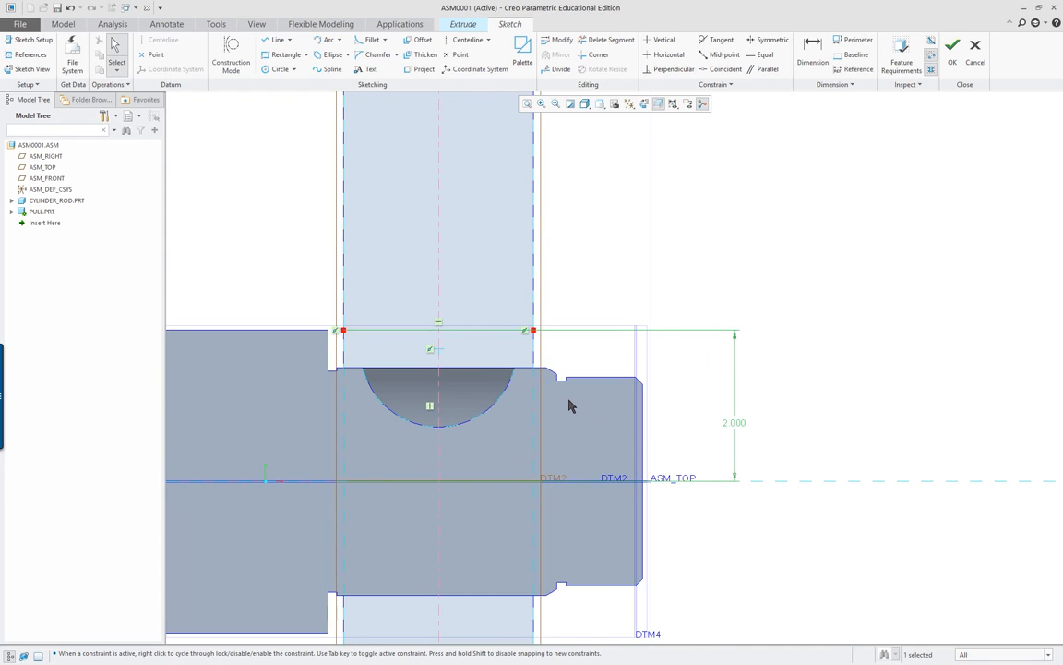
middle_drag(569, 405, 539, 425)
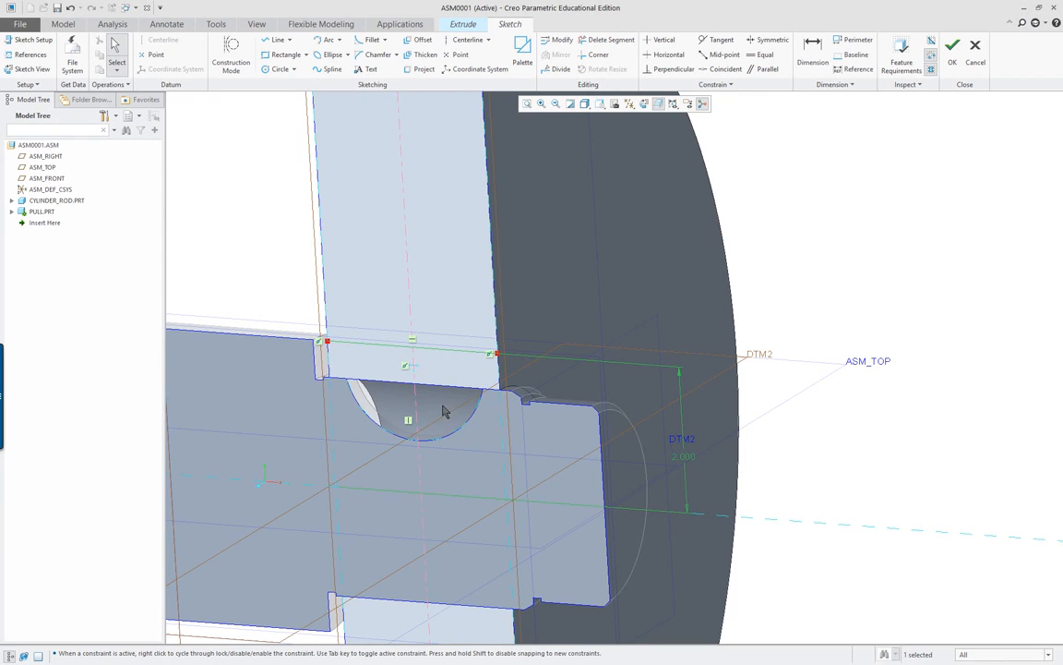
Accept the keyway sketch and return to the Extrude settings.
scroll(820, 244, up, 2)
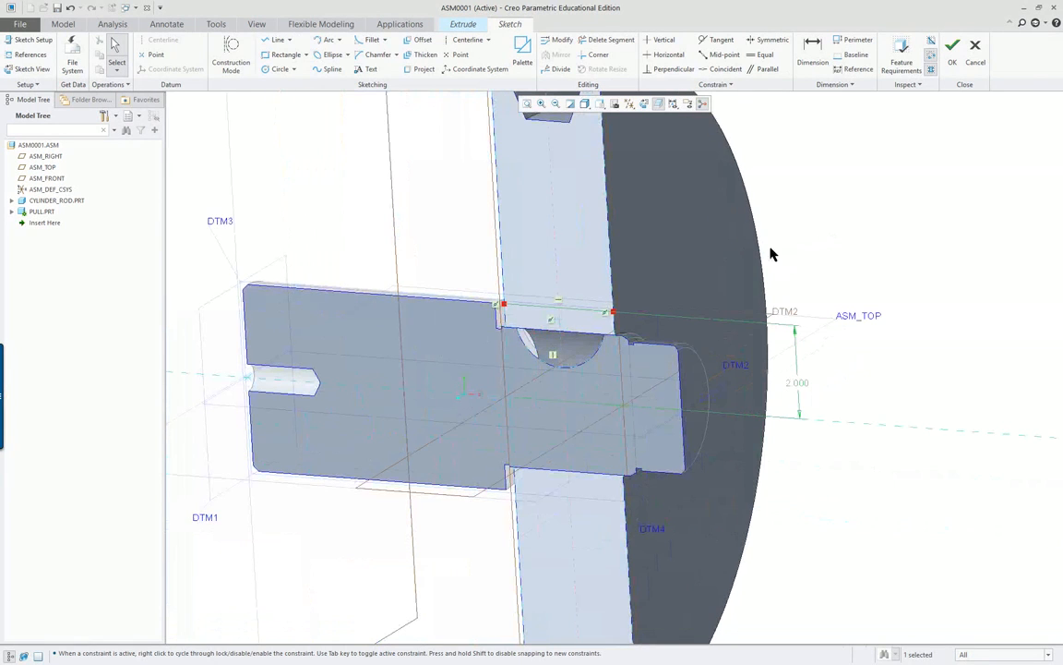
right_click(883, 170)
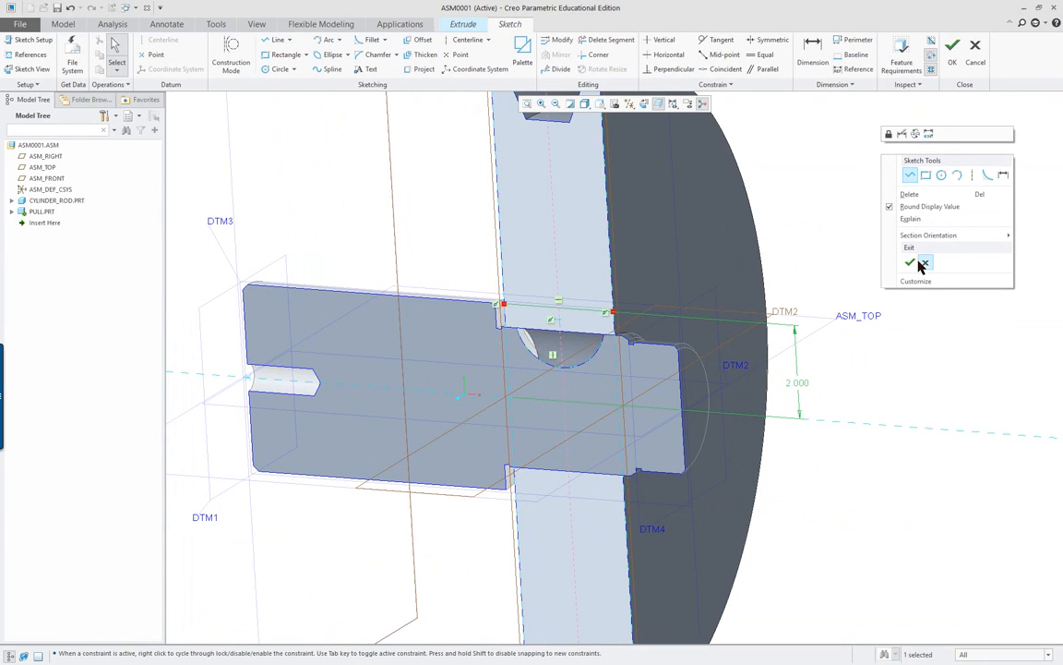
click(909, 265)
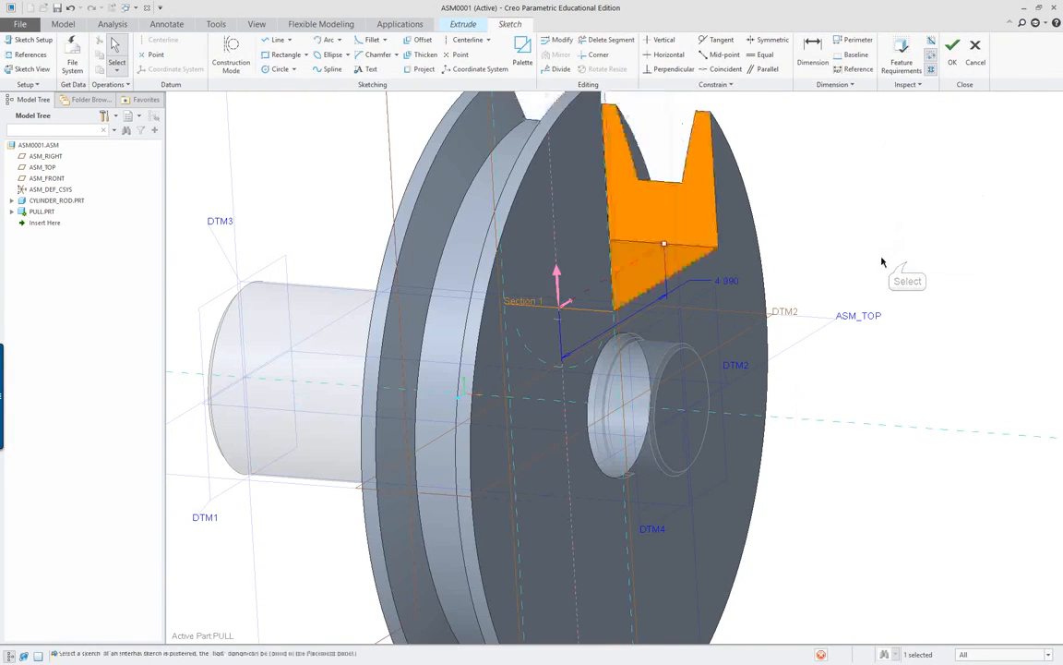
Try the cut on both sides of the sketched line by flipping its material-removal direction towards the bore and back.
scroll(878, 166, up, 3)
scroll(844, 190, down, 3)
scroll(844, 189, down, 1)
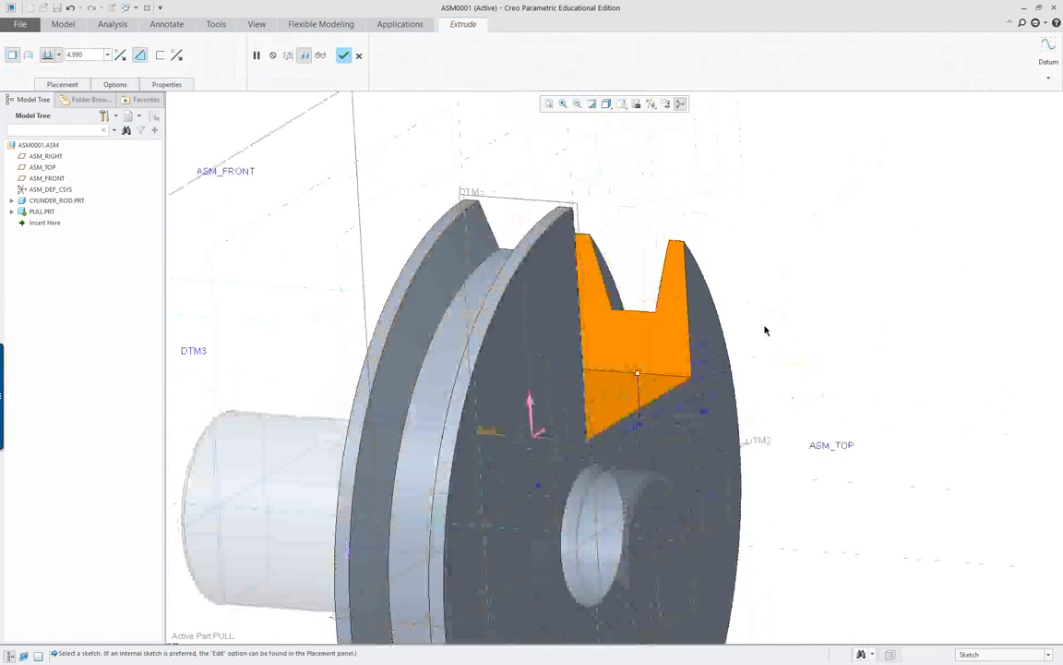
scroll(764, 334, up, 2)
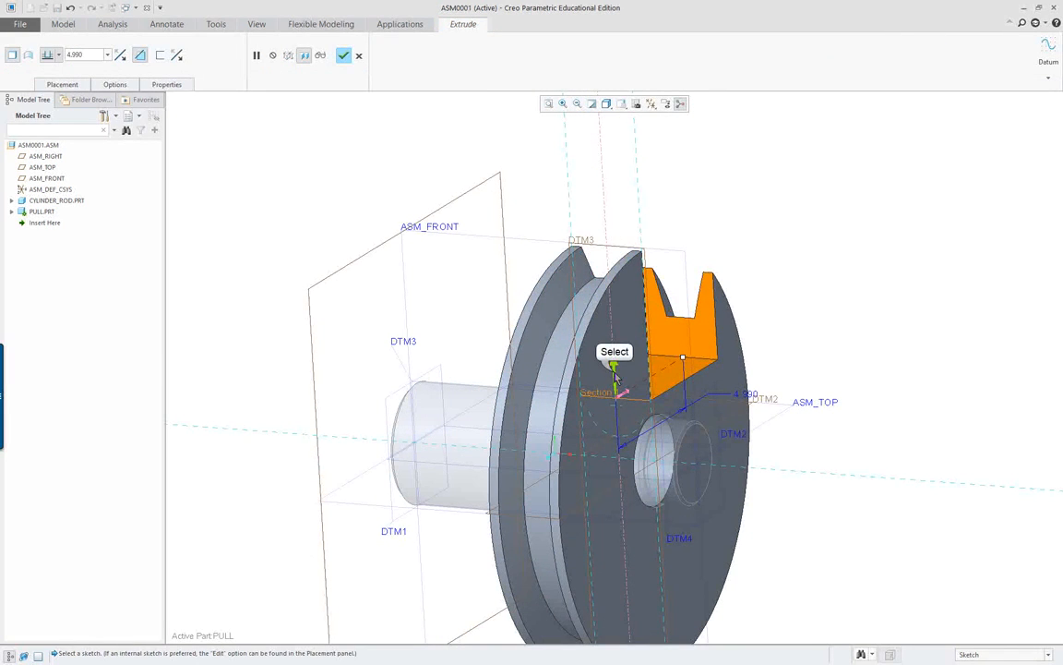
click(613, 361)
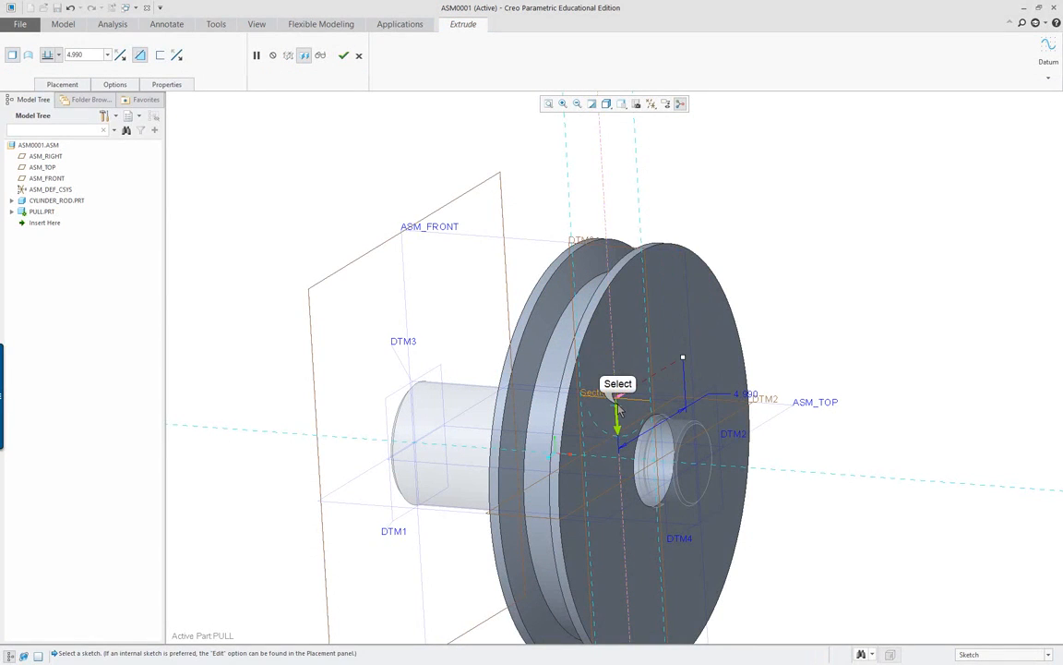
click(619, 411)
scroll(725, 380, down, 1)
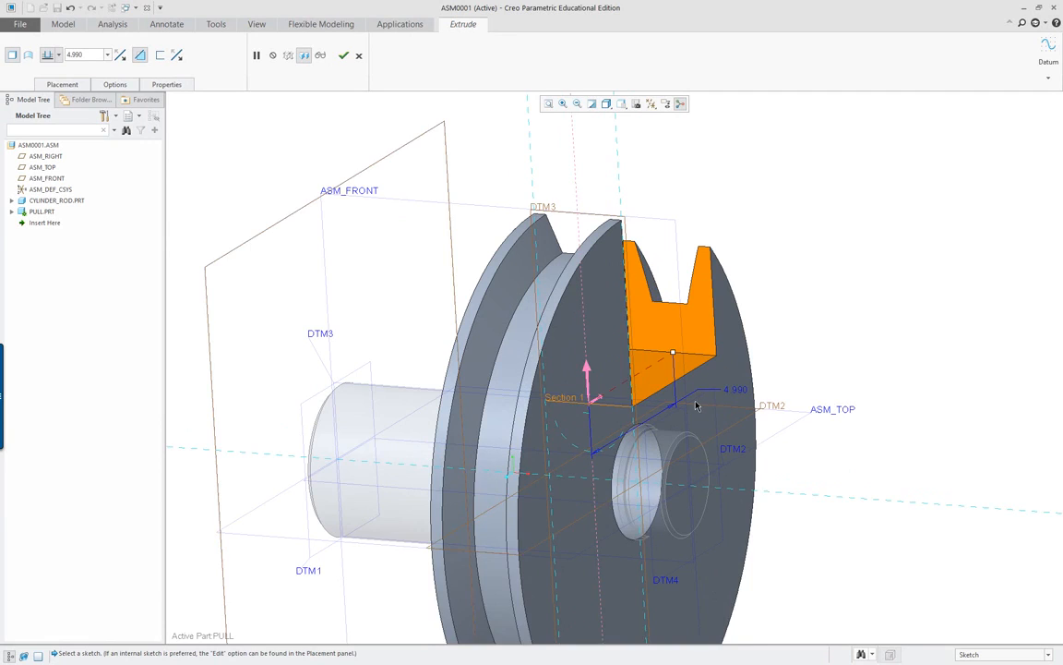
Shorten the cut's blind depth to 3.969 directly on the model and bring up its other depth options.
scroll(697, 406, down, 2)
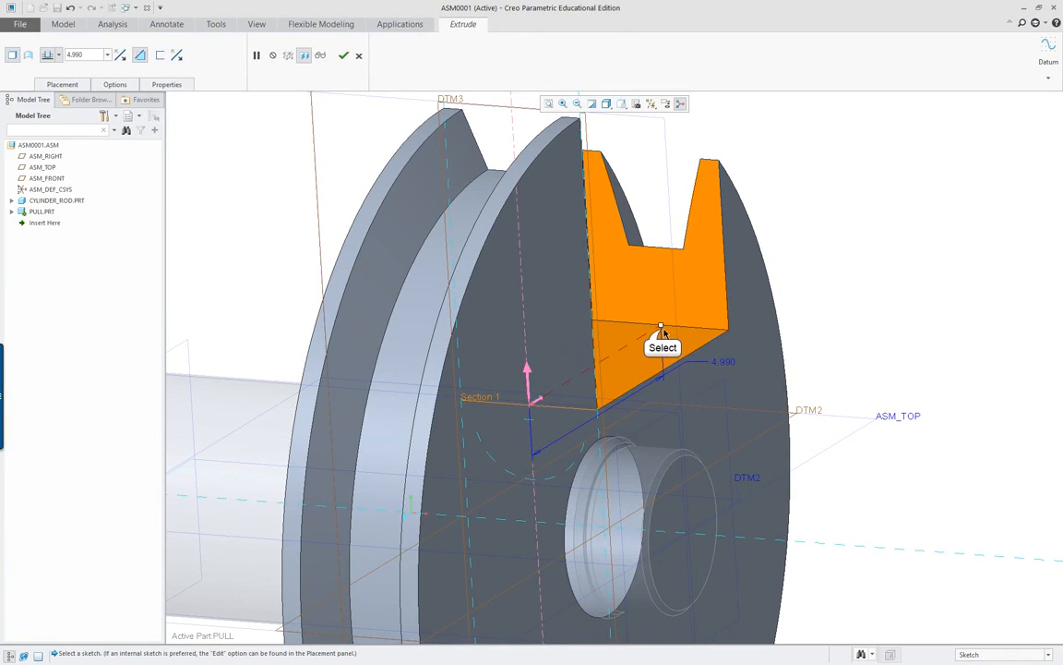
drag(661, 329, 636, 347)
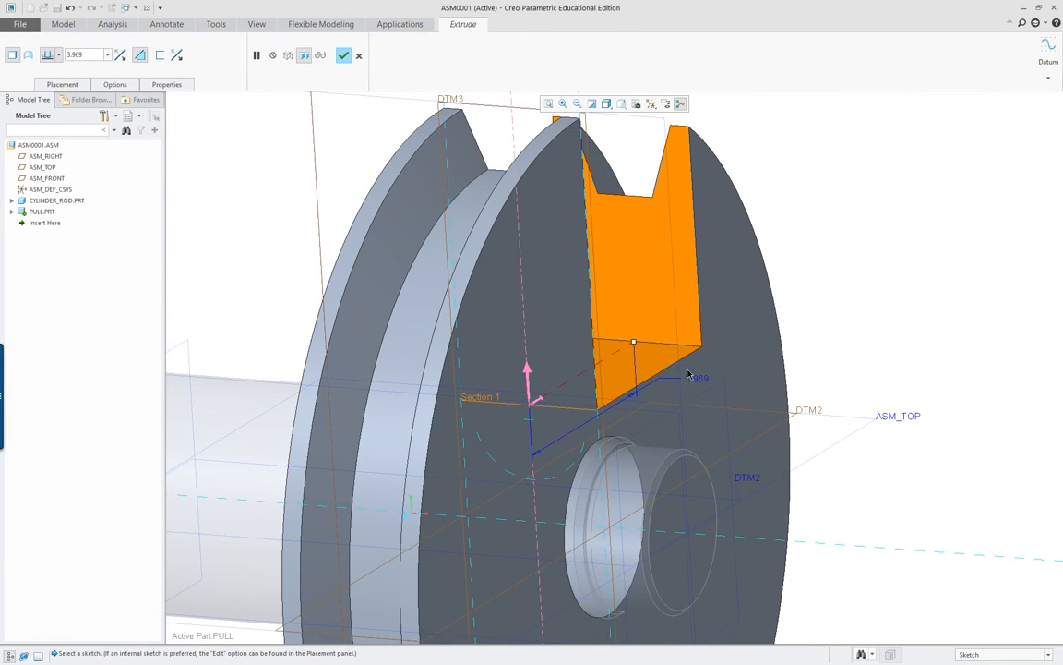
right_click(638, 345)
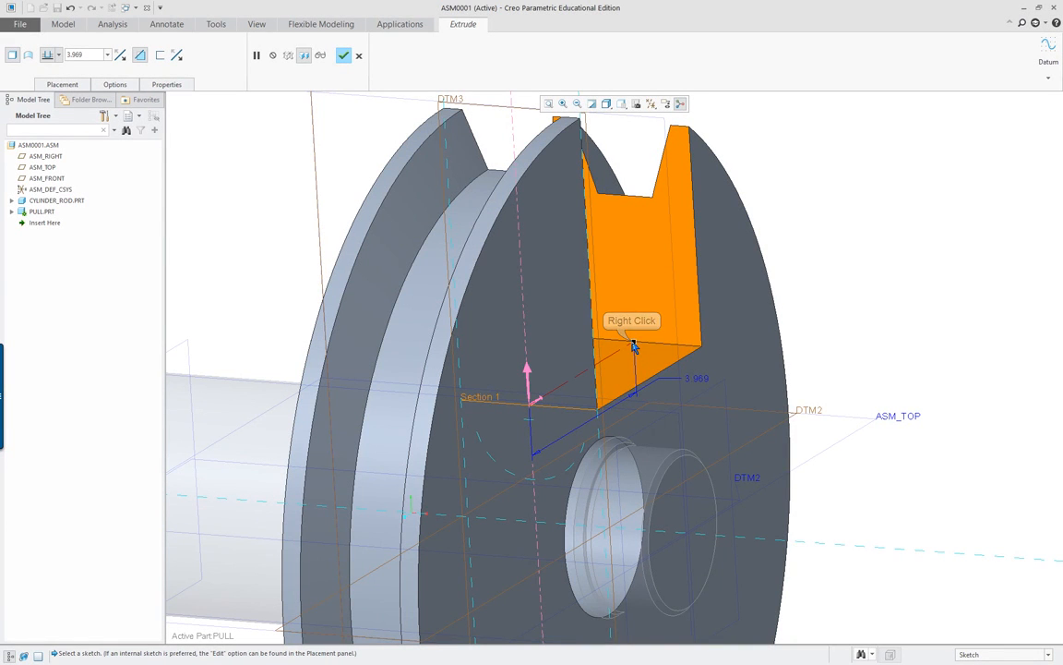
right_click(635, 345)
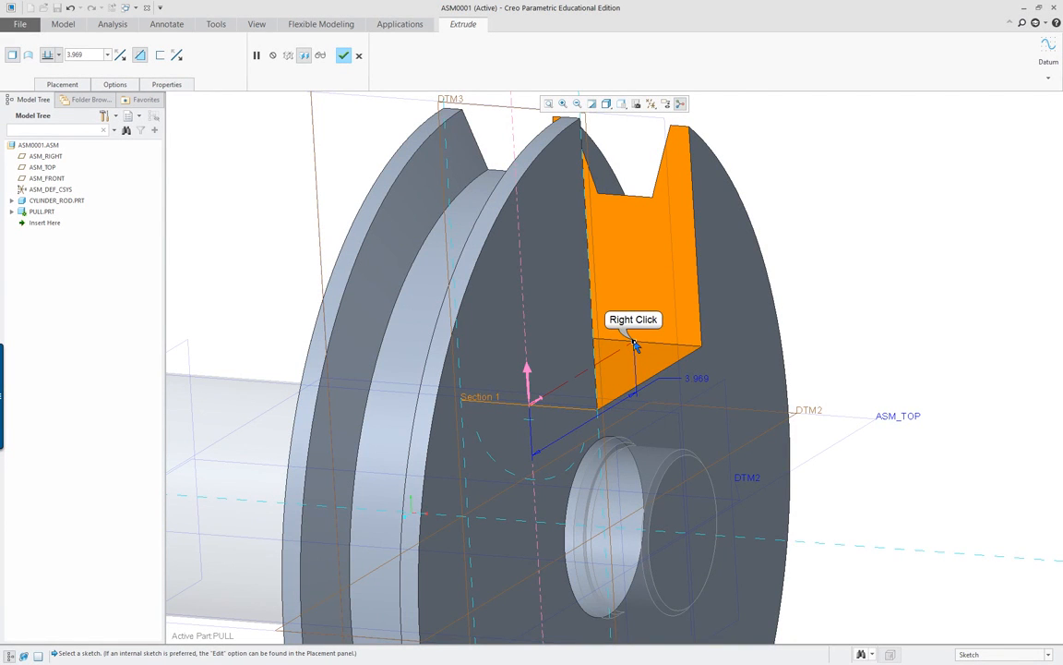
right_click(634, 342)
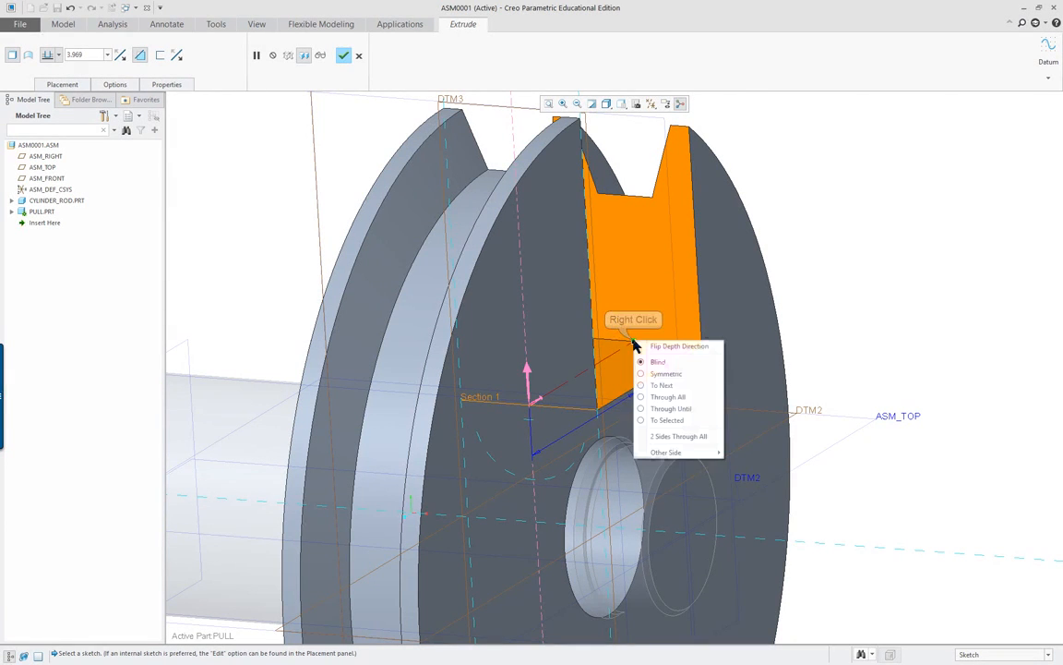
click(233, 261)
Set the cut's Side 1 depth to To Selected, ending at one flat semicircular side face of the shaft's key slot.
click(114, 84)
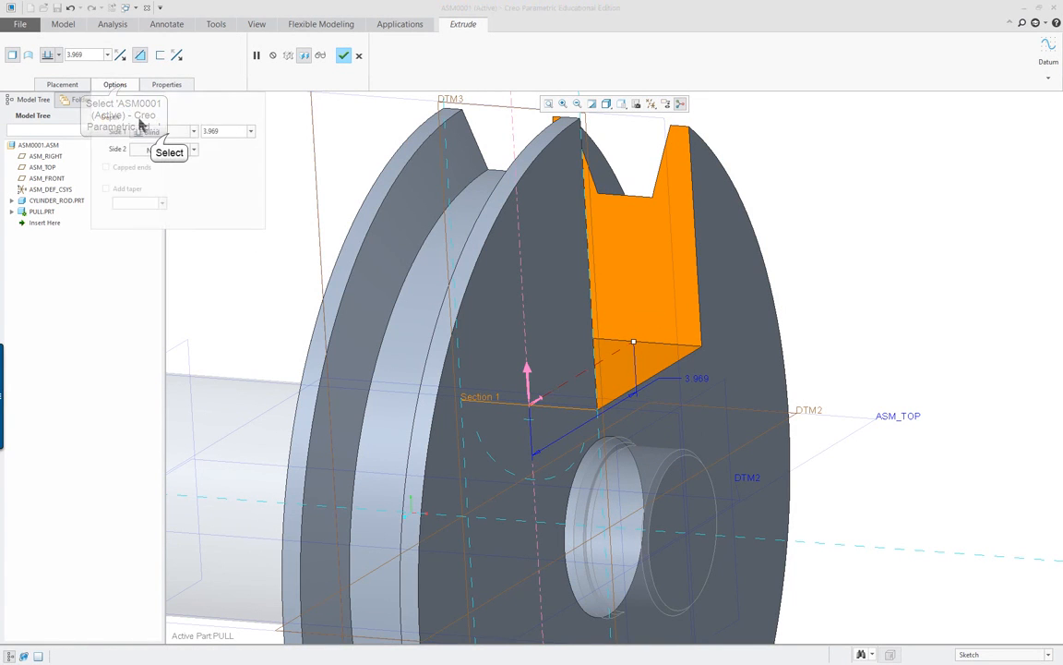
click(164, 132)
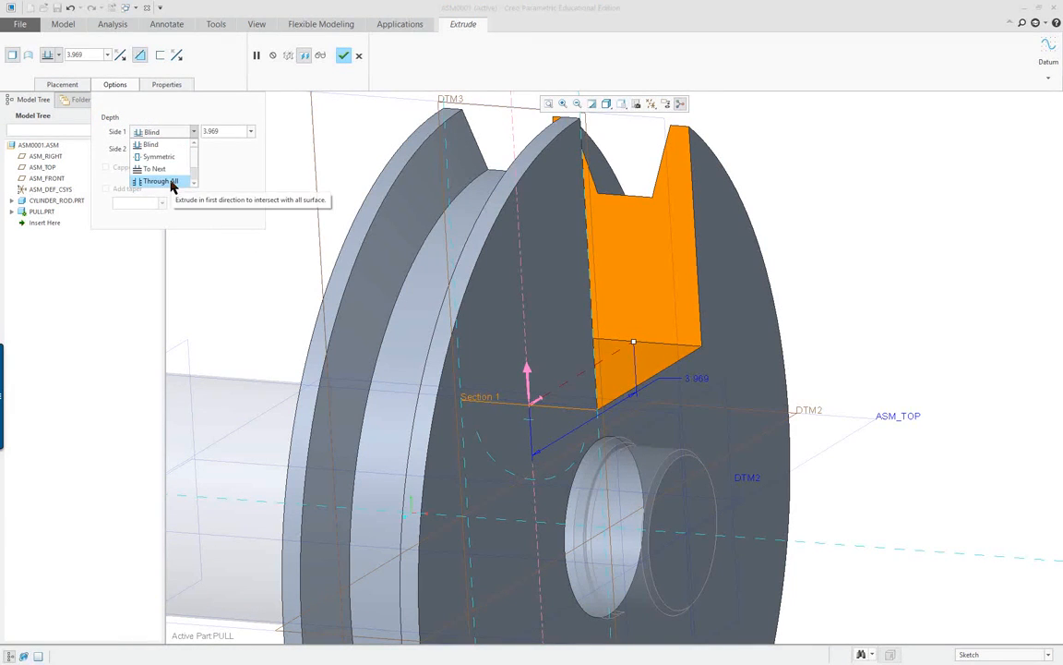
scroll(170, 179, down, 1)
click(171, 181)
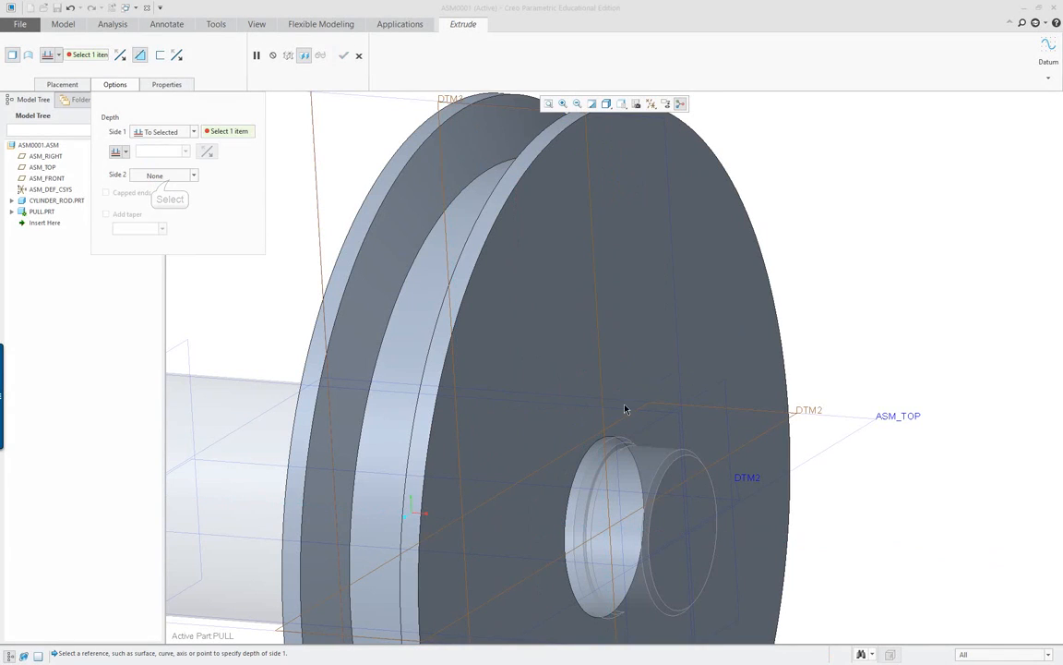
right_click(567, 456)
right_click(566, 456)
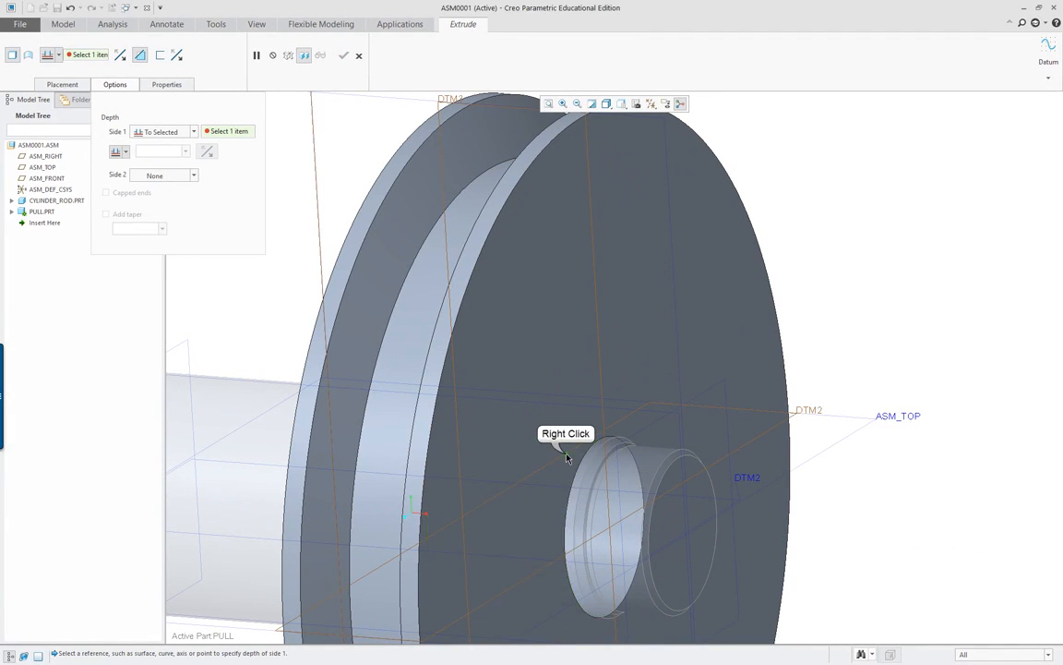
right_click(567, 456)
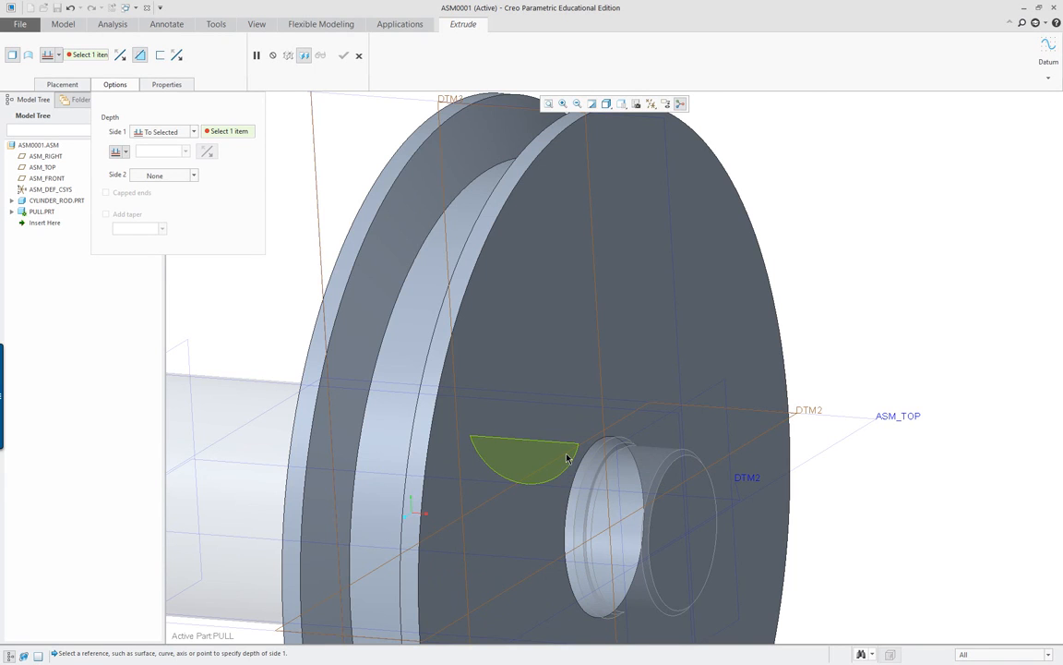
middle_drag(567, 454, 555, 463)
right_click(541, 456)
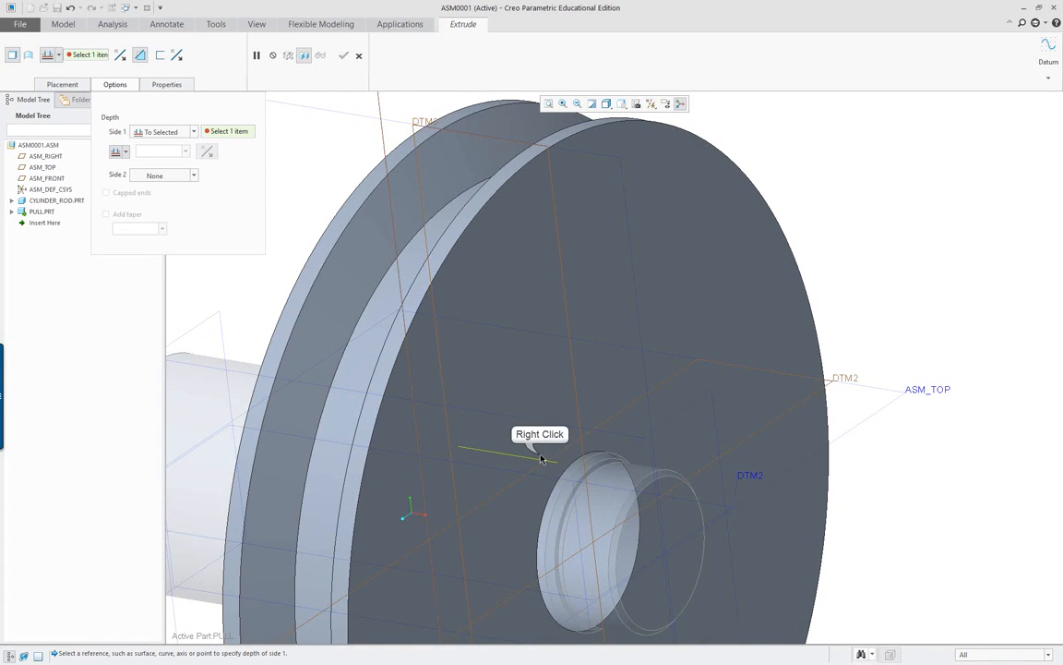
right_click(542, 460)
right_click(543, 460)
click(542, 459)
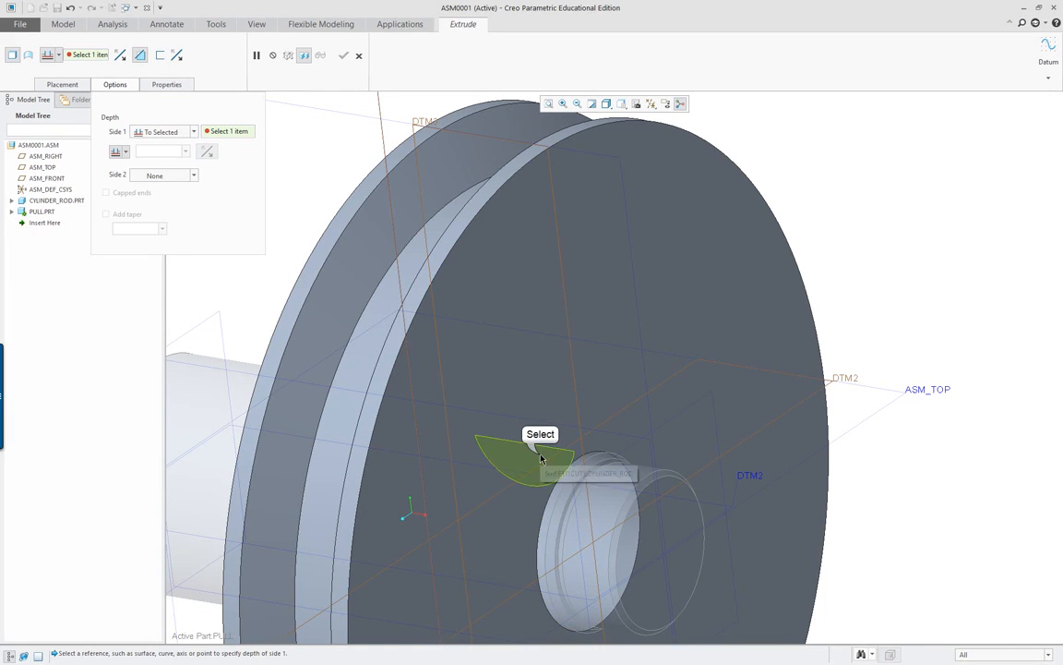
click(541, 459)
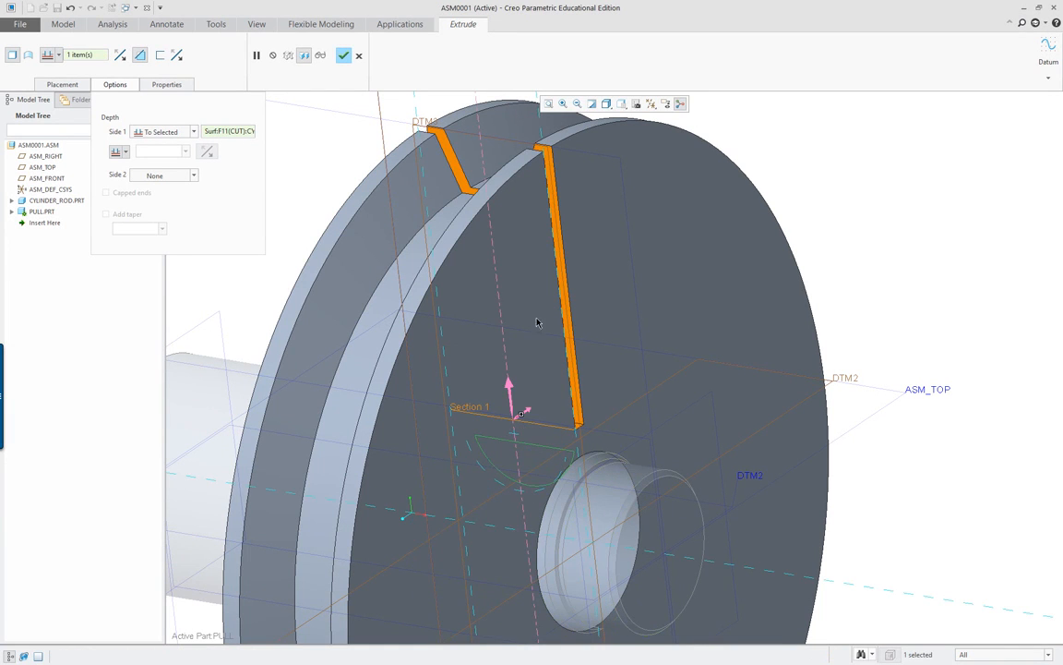
Flip the material-removal side so the cut runs from the sketched line towards the pulley's bore.
click(519, 416)
click(512, 407)
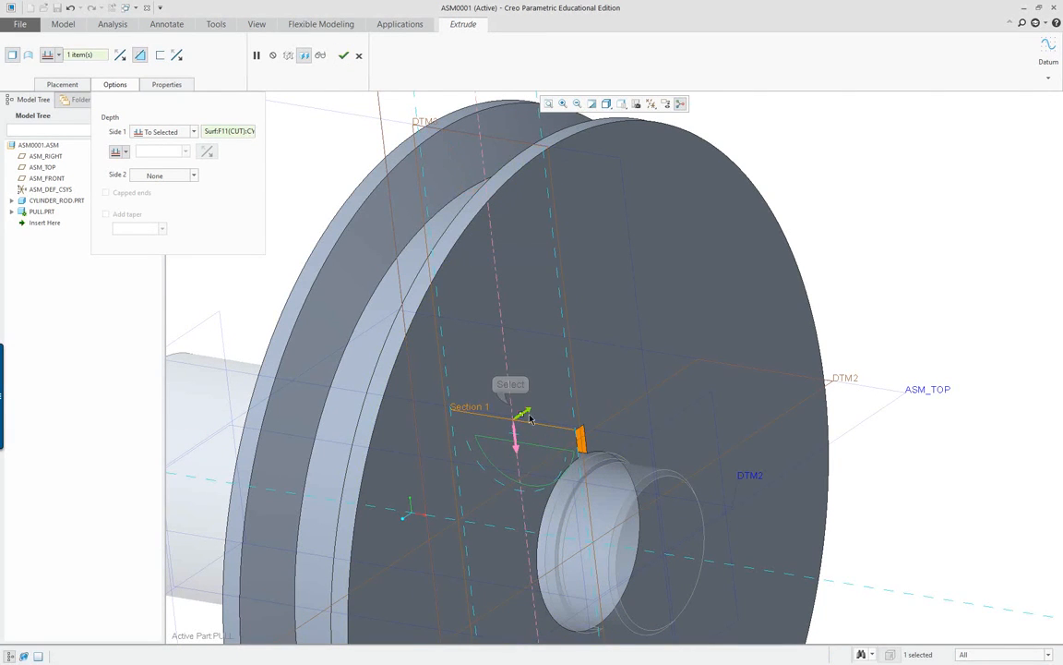
middle_drag(575, 469, 558, 462)
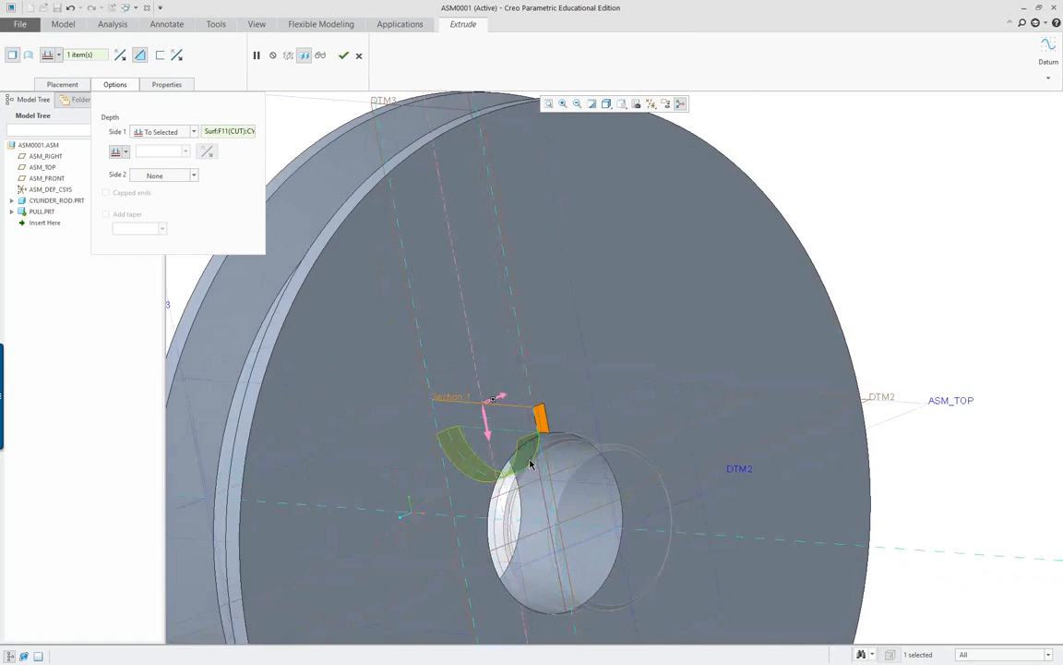
Set the cut's Side 2 depth to To Selected, ending at the opposite flat semicircular side face of the shaft's key slot.
scroll(554, 460, down, 5)
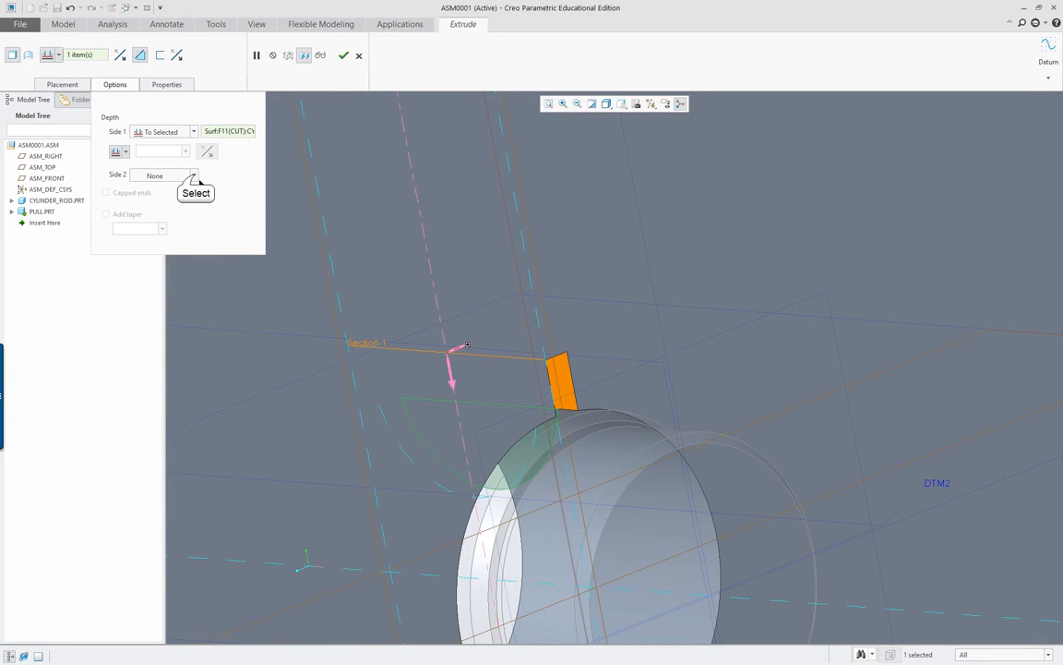
click(196, 178)
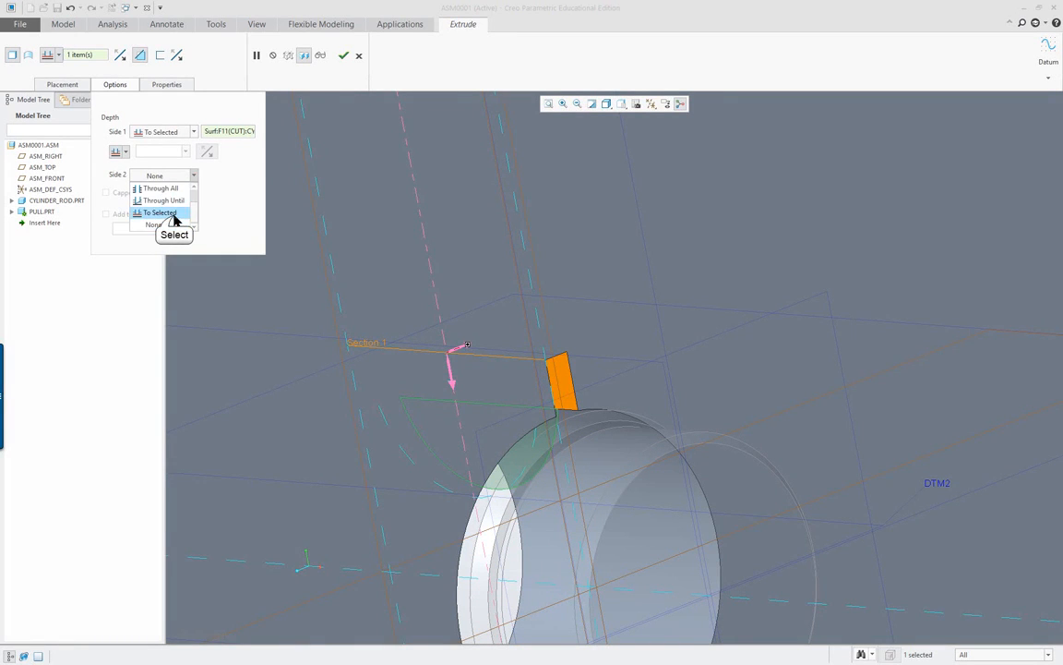
click(177, 213)
right_click(431, 475)
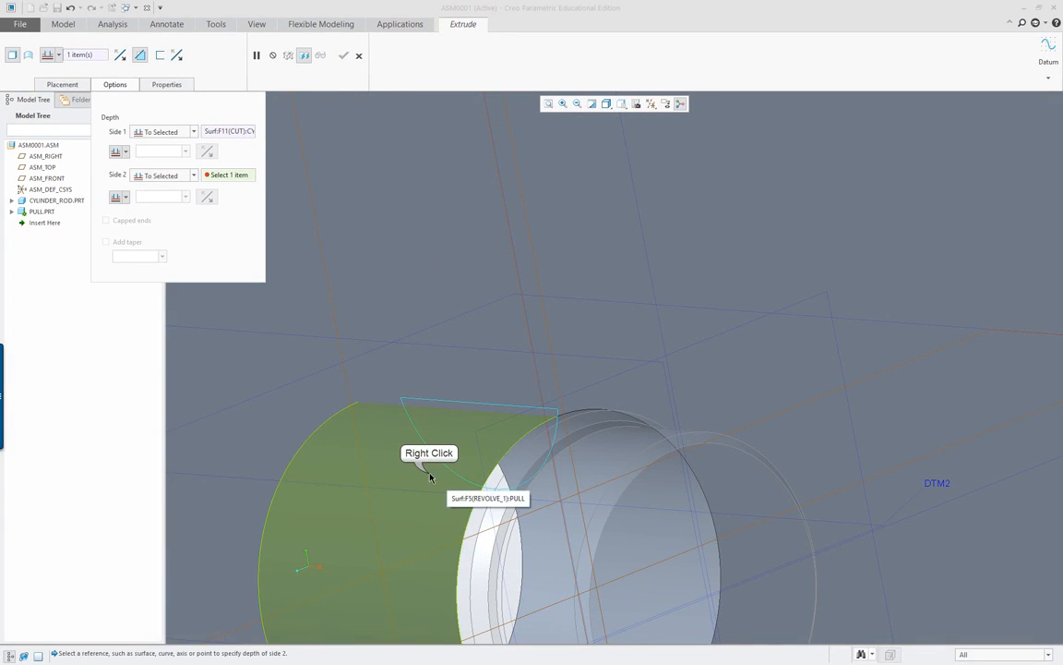
right_click(430, 475)
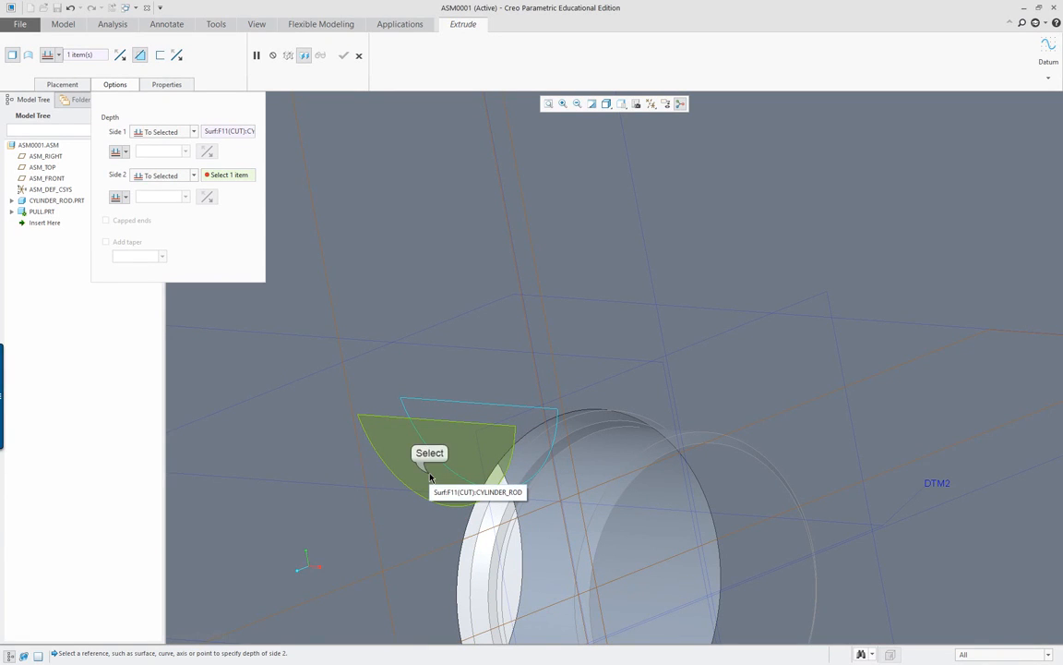
click(430, 475)
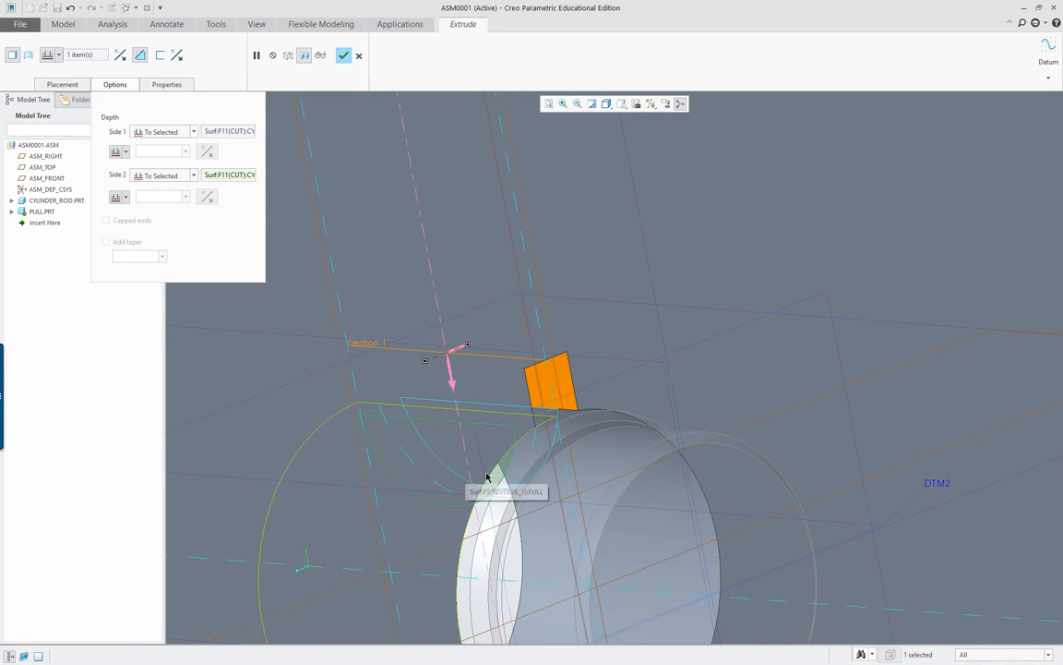
Display the model in Hidden Line style and hide the datum planes.
middle_drag(487, 482, 494, 446)
scroll(447, 466, down, 3)
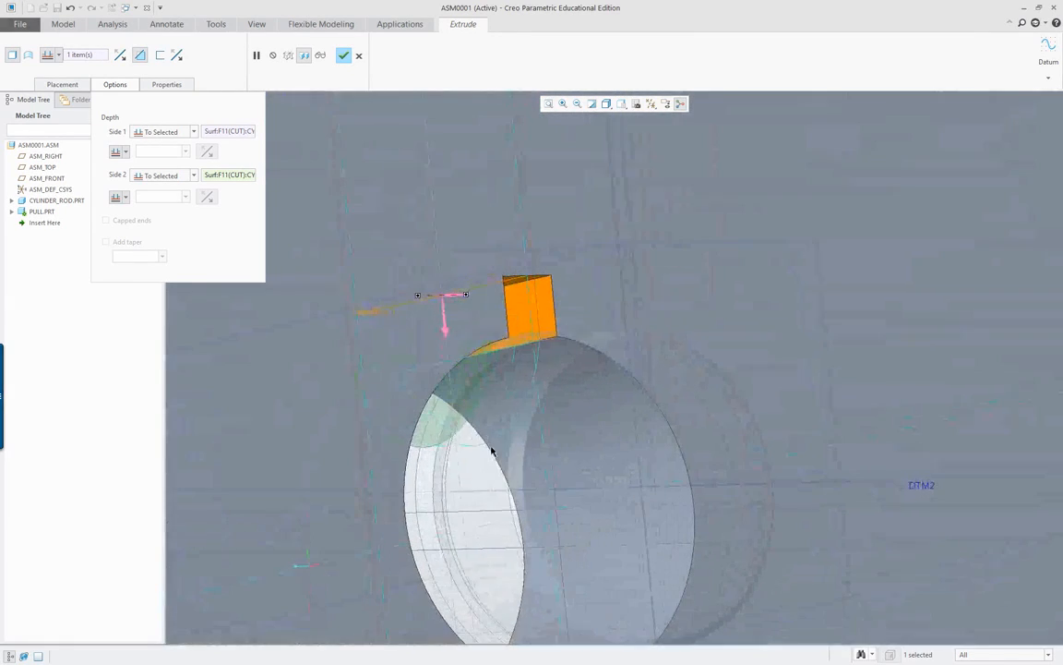
click(606, 103)
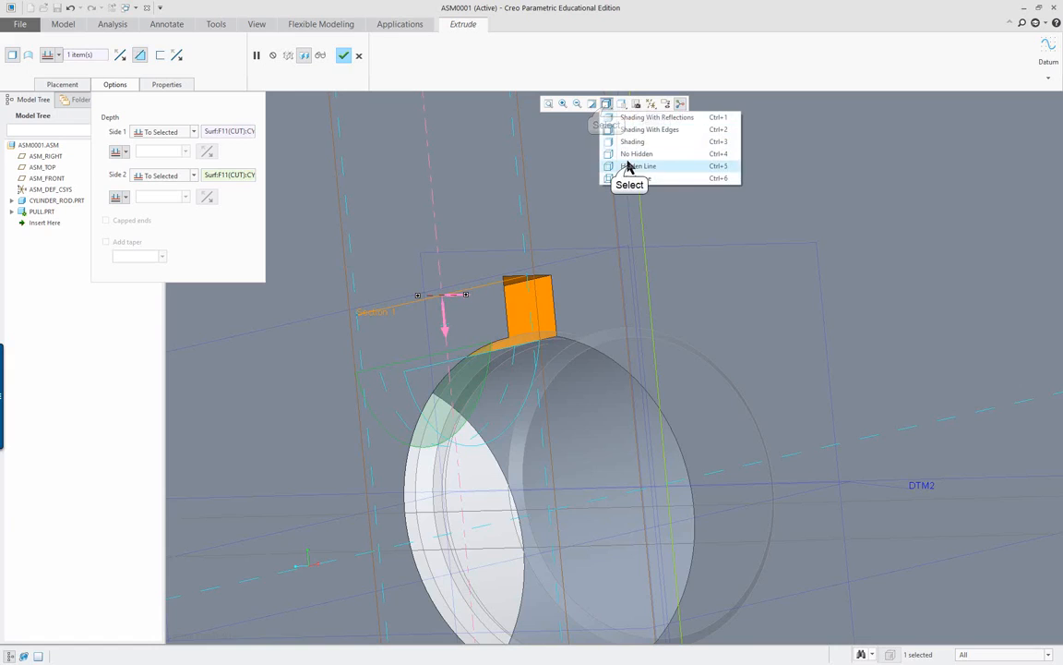
click(630, 166)
click(650, 103)
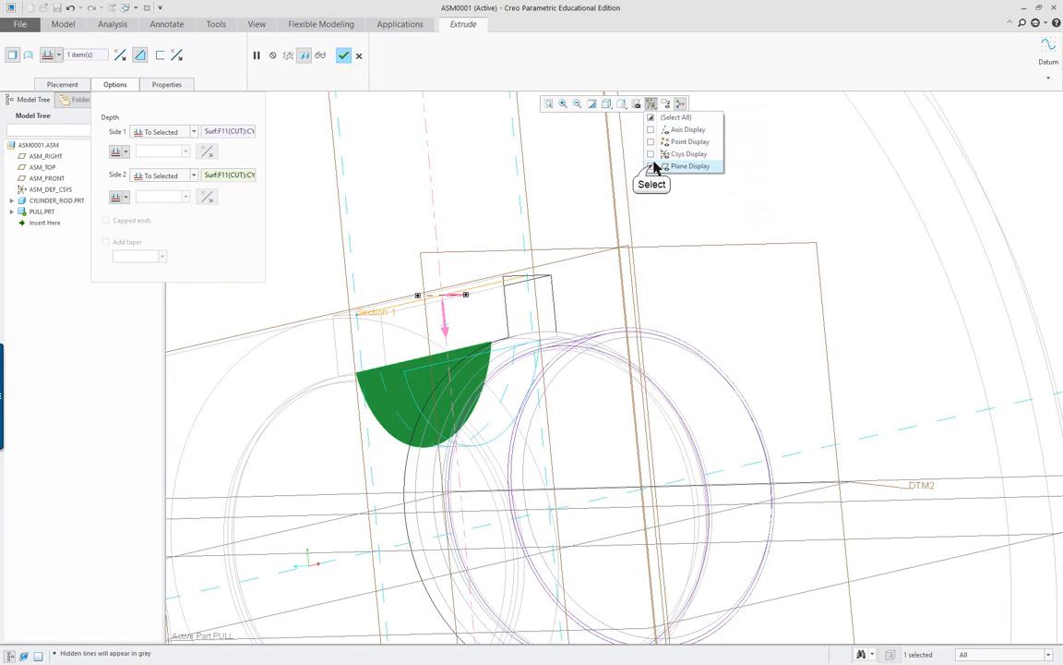
click(651, 167)
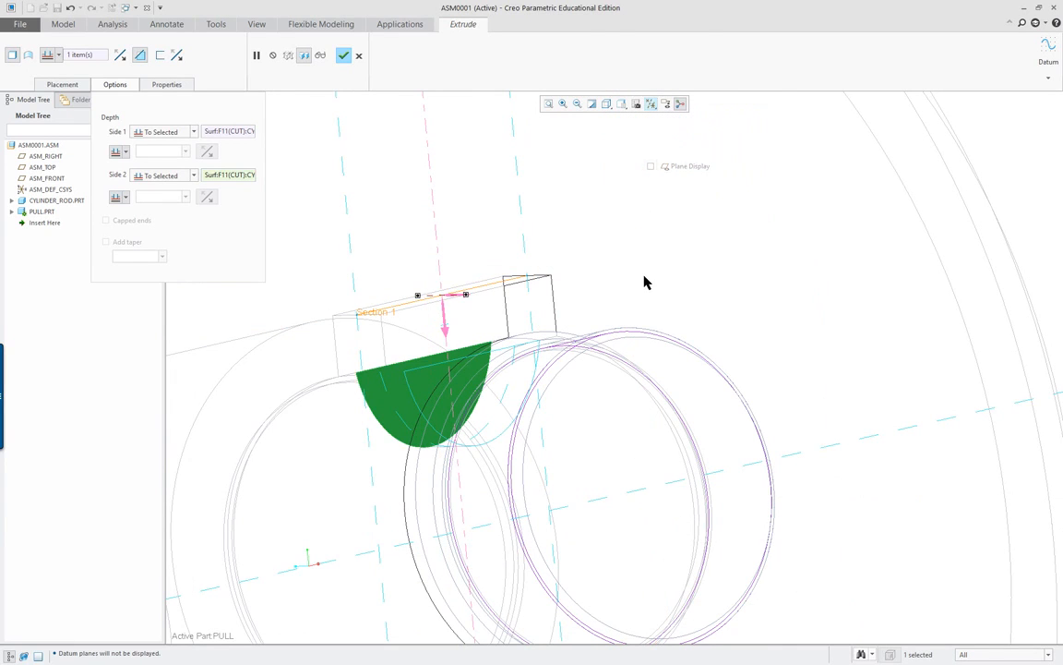
Complete the extruded keyway cut and inspect it through the whole pulley assembly.
middle_click(624, 314)
scroll(617, 307, down, 10)
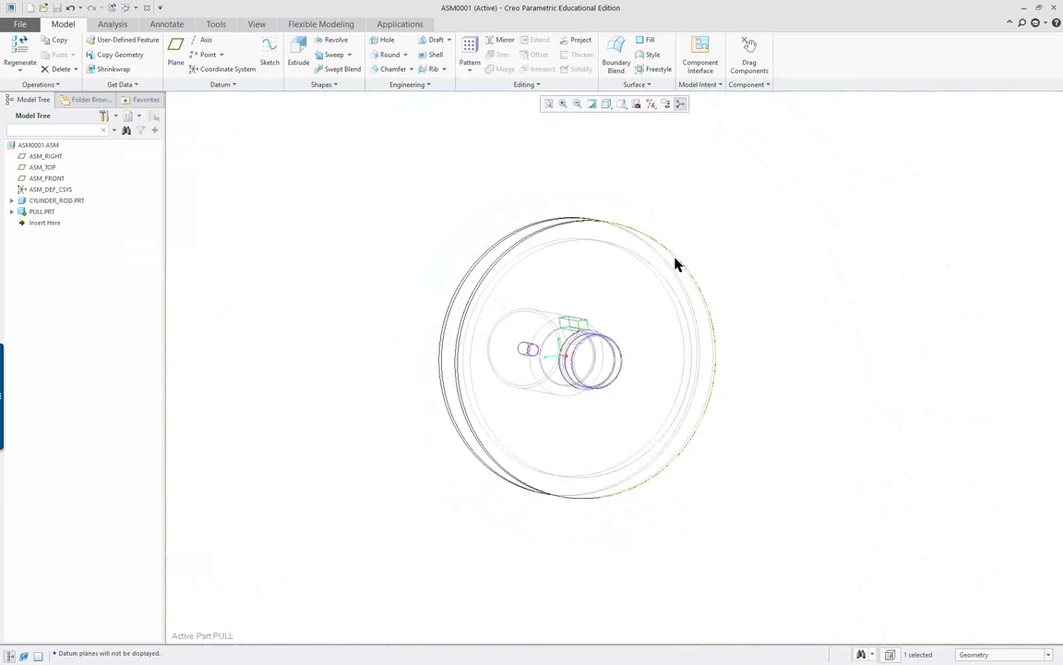
middle_drag(677, 263, 811, 380)
scroll(754, 379, up, 3)
scroll(617, 396, up, 2)
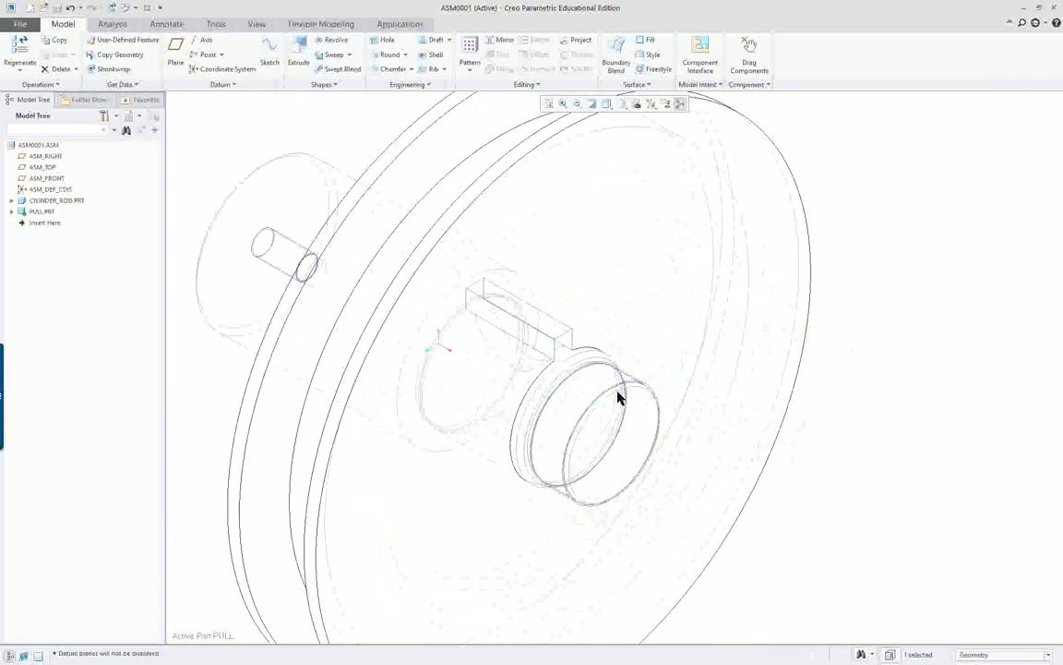
Display the model as Shading With Edges and view the finished keyway at the pulley's bore.
click(606, 105)
click(636, 130)
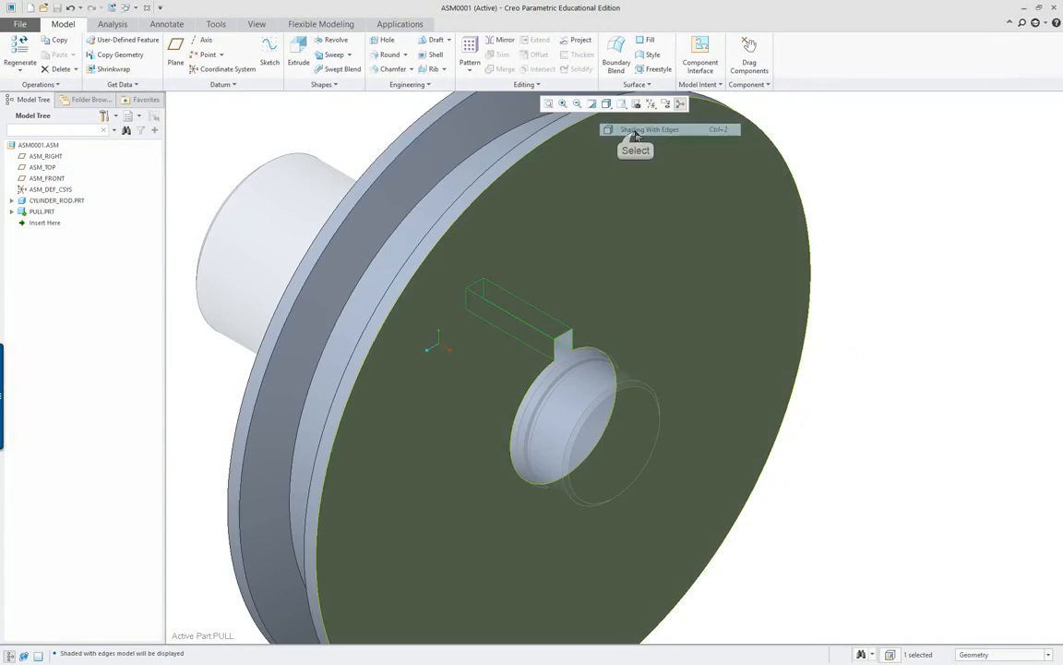
mouse_move(778, 441)
middle_down()
mouse_move(755, 429)
mouse_move(828, 398)
mouse_move(748, 423)
mouse_move(771, 441)
mouse_move(731, 446)
mouse_move(711, 430)
middle_up()
scroll(748, 423, up, 3)
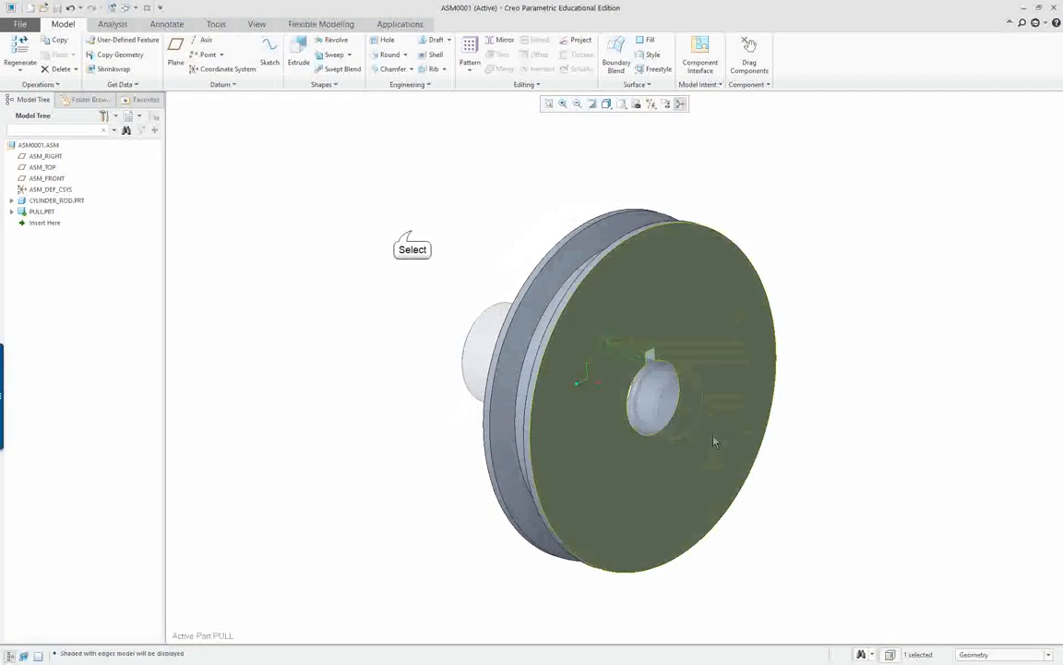
Apply the light gold appearance from the std-metals.dmt library to the whole PULL.PRT pulley.
click(256, 25)
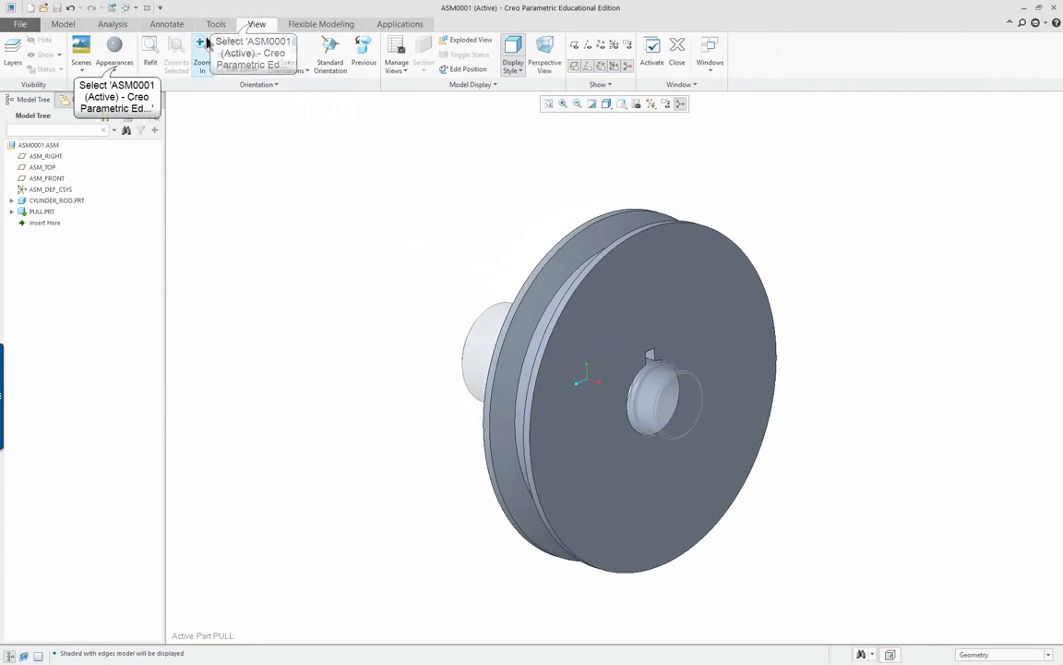
click(113, 51)
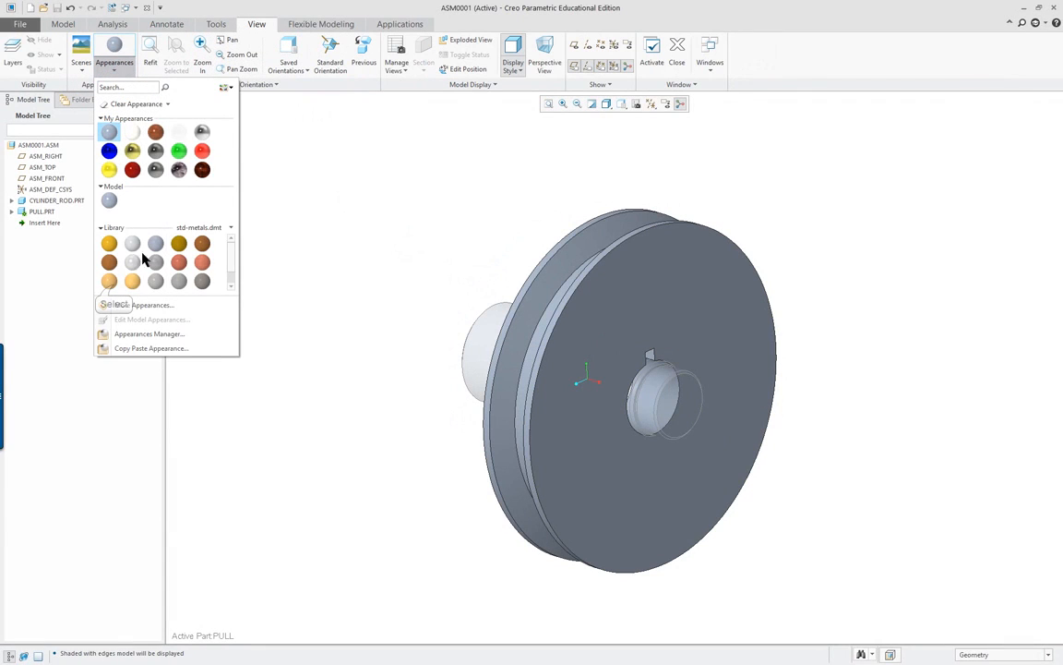
click(111, 284)
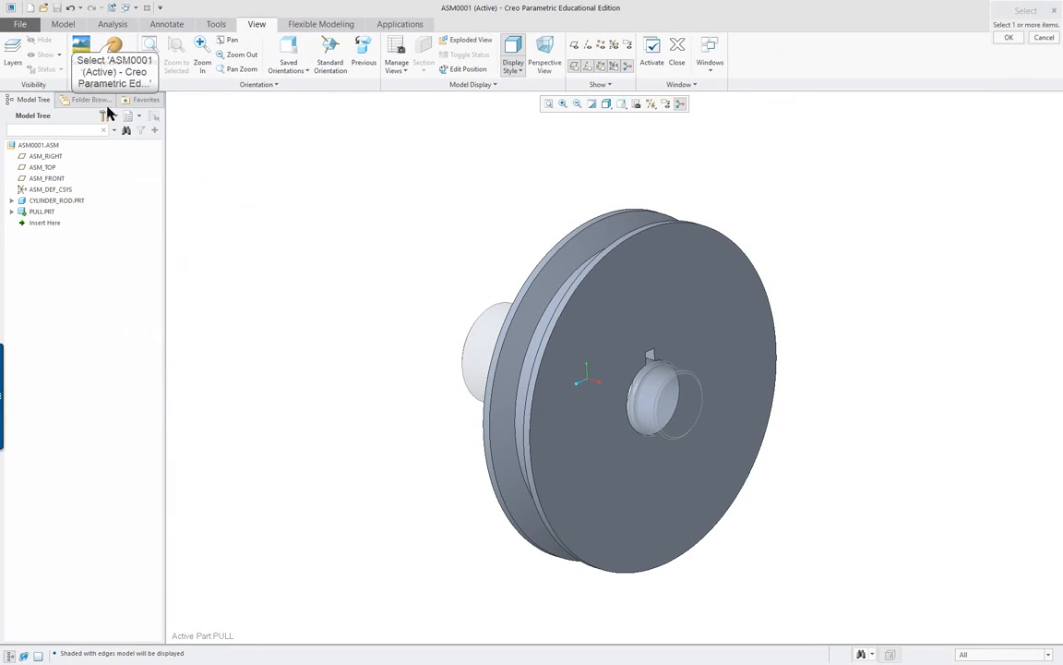
click(40, 211)
click(113, 46)
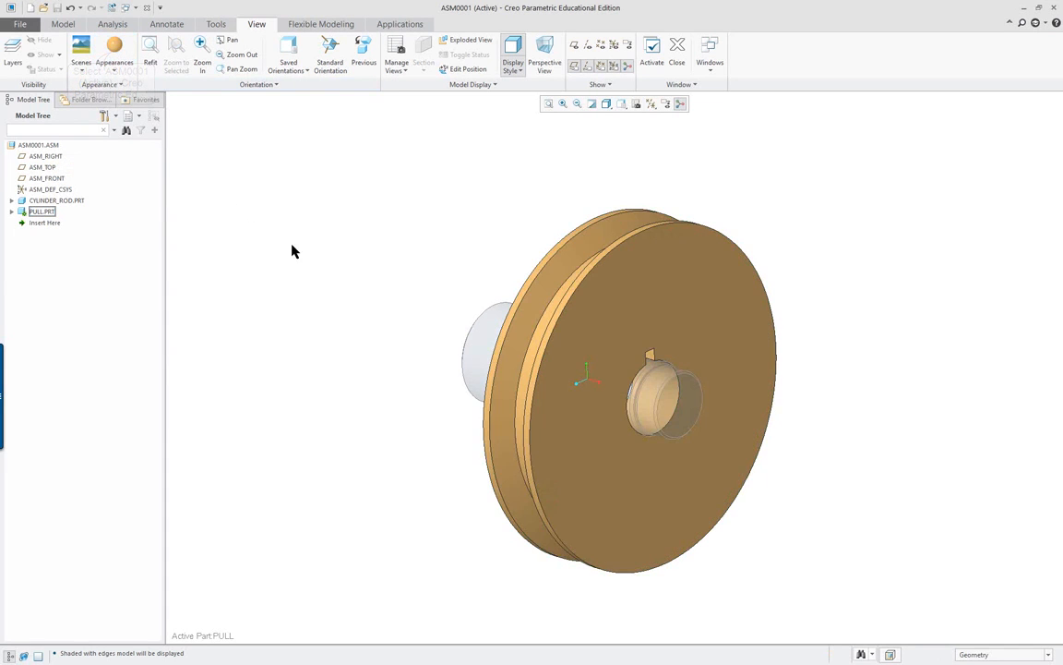
mouse_move(411, 321)
middle_down()
mouse_move(332, 309)
mouse_move(449, 321)
mouse_move(426, 322)
middle_up()
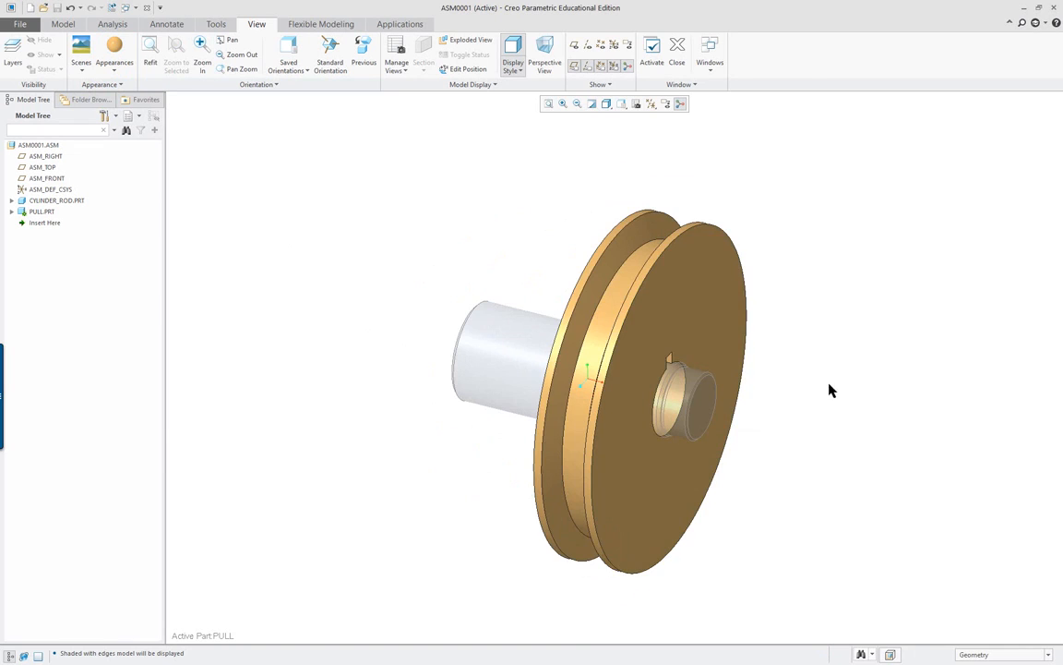
scroll(822, 384, up, 3)
scroll(785, 380, down, 3)
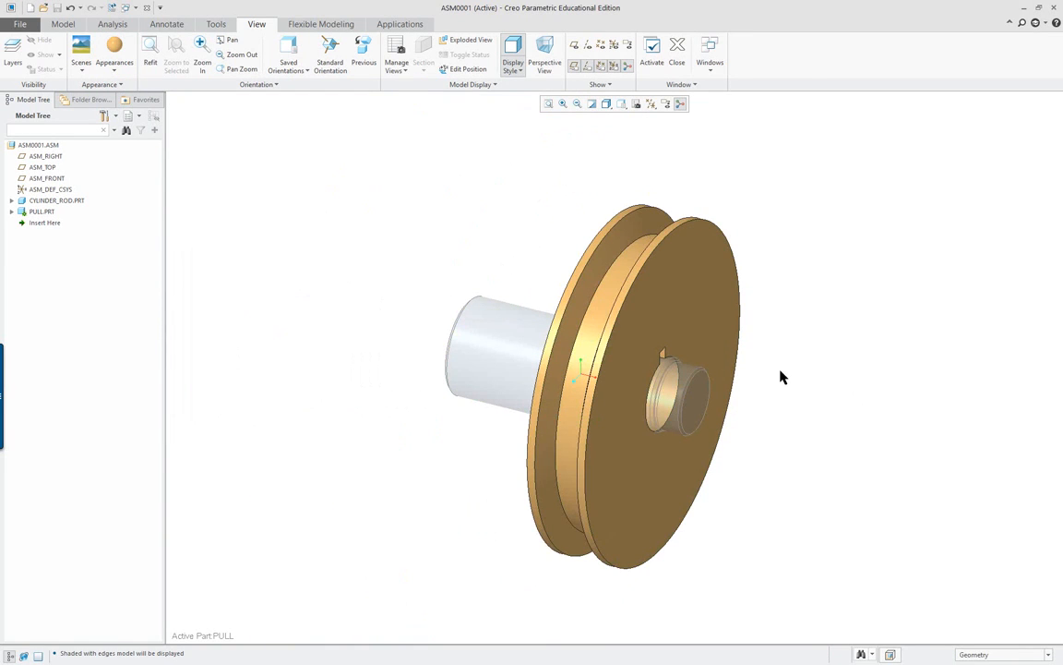
scroll(826, 365, up, 1)
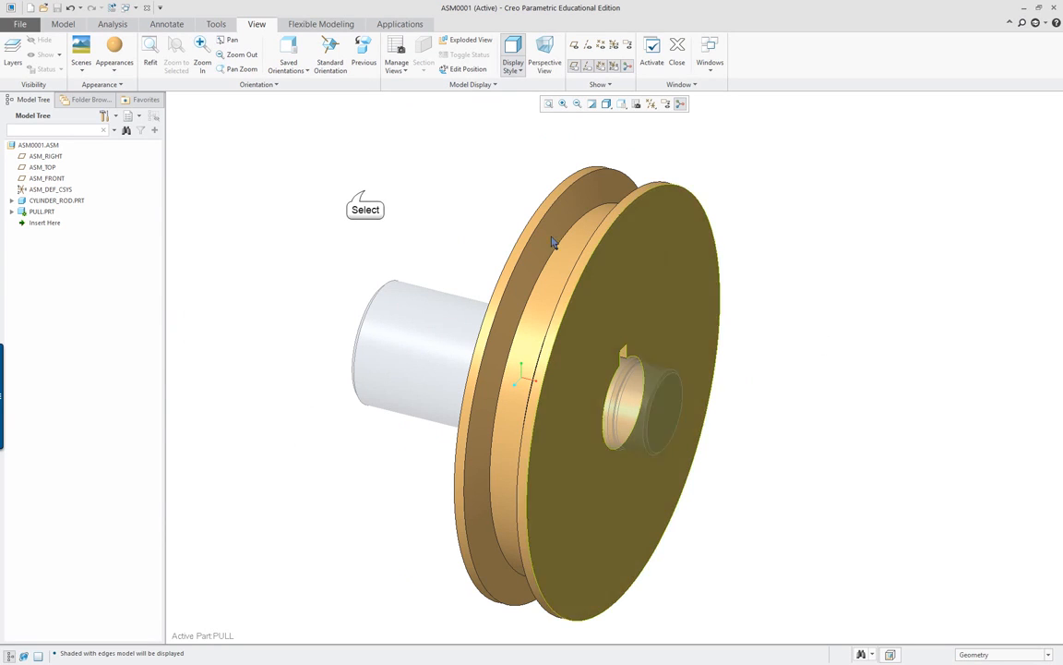
click(64, 24)
click(270, 41)
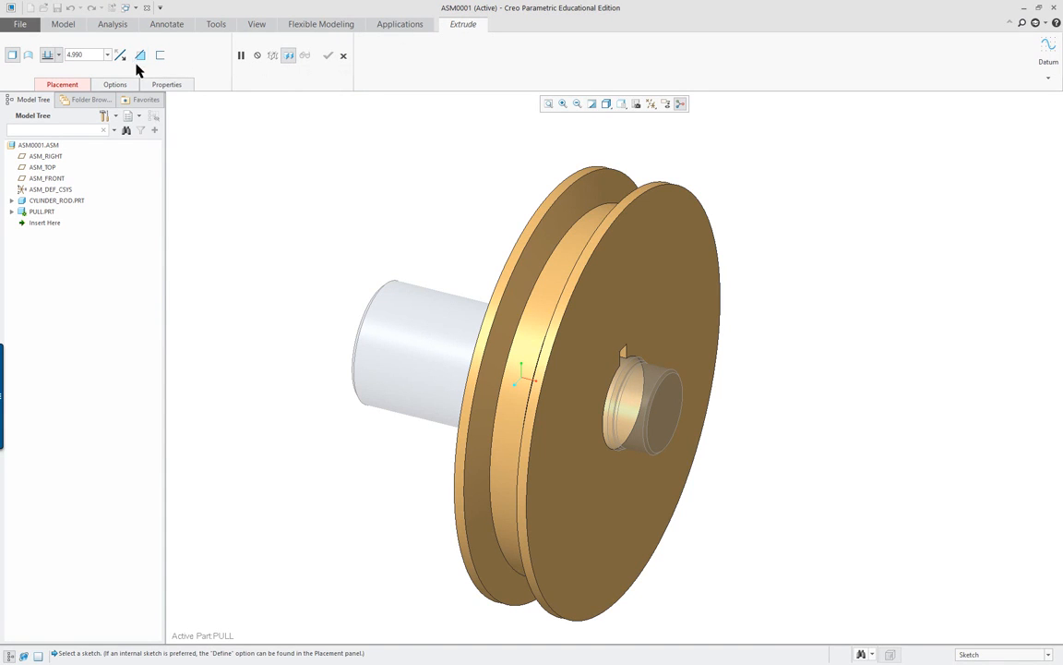
click(343, 55)
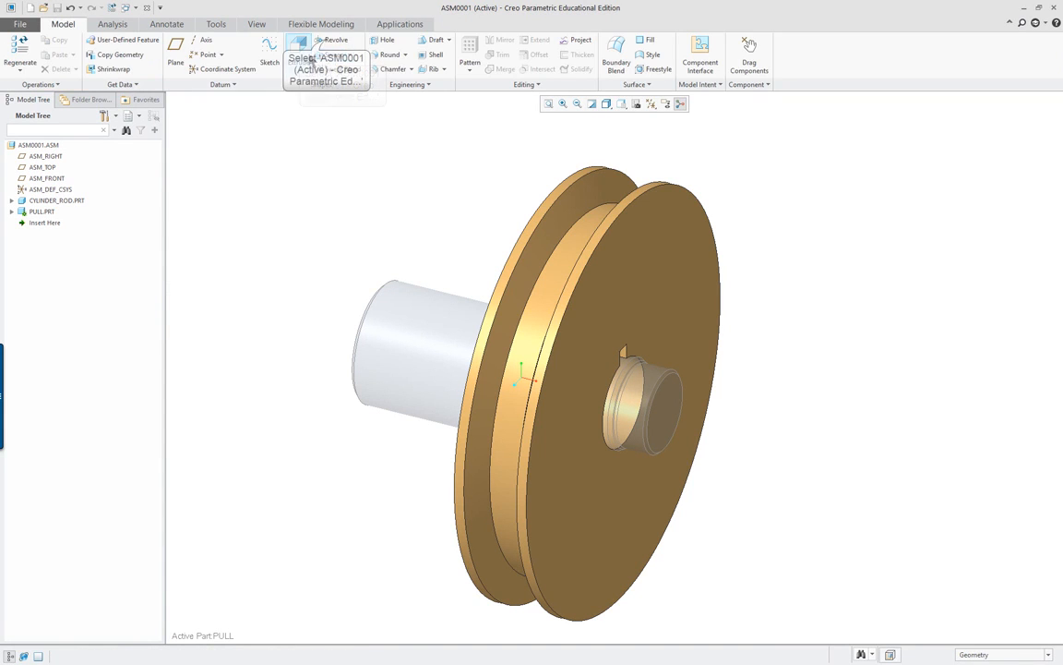
Start a 360-degree Revolve that removes material and open its internal sketch on the previous sketching plane, viewed in 2D.
click(317, 41)
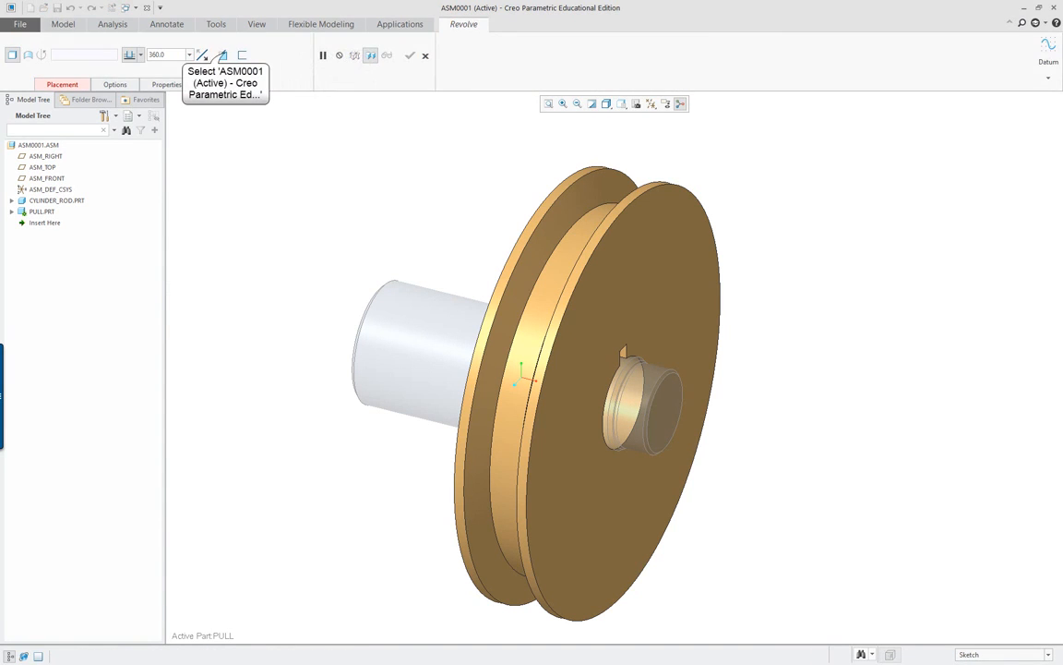
right_click(229, 140)
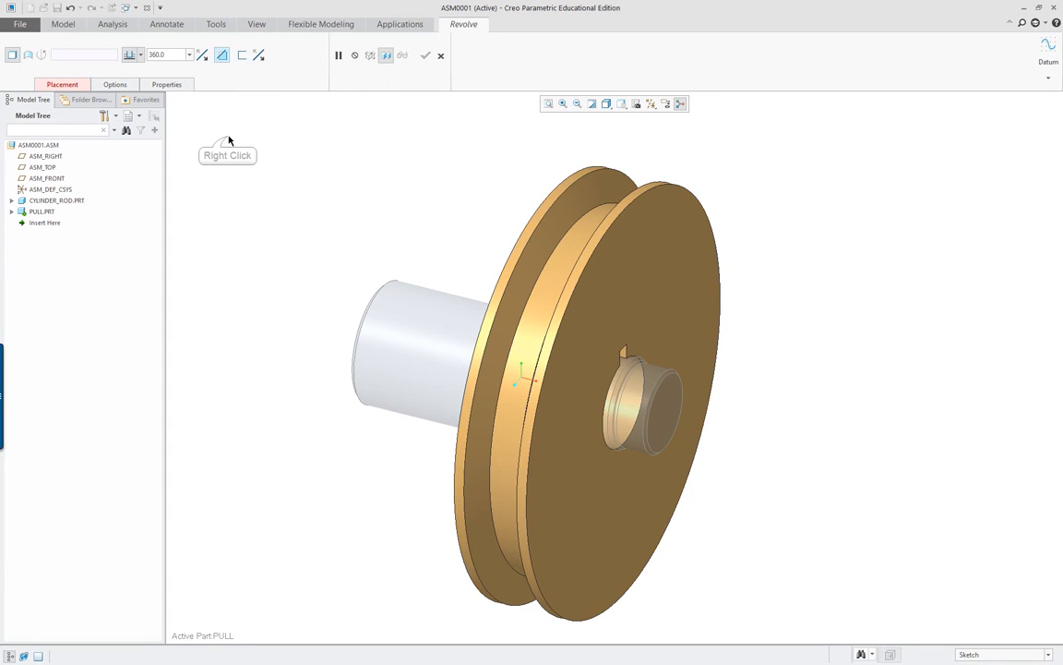
click(258, 141)
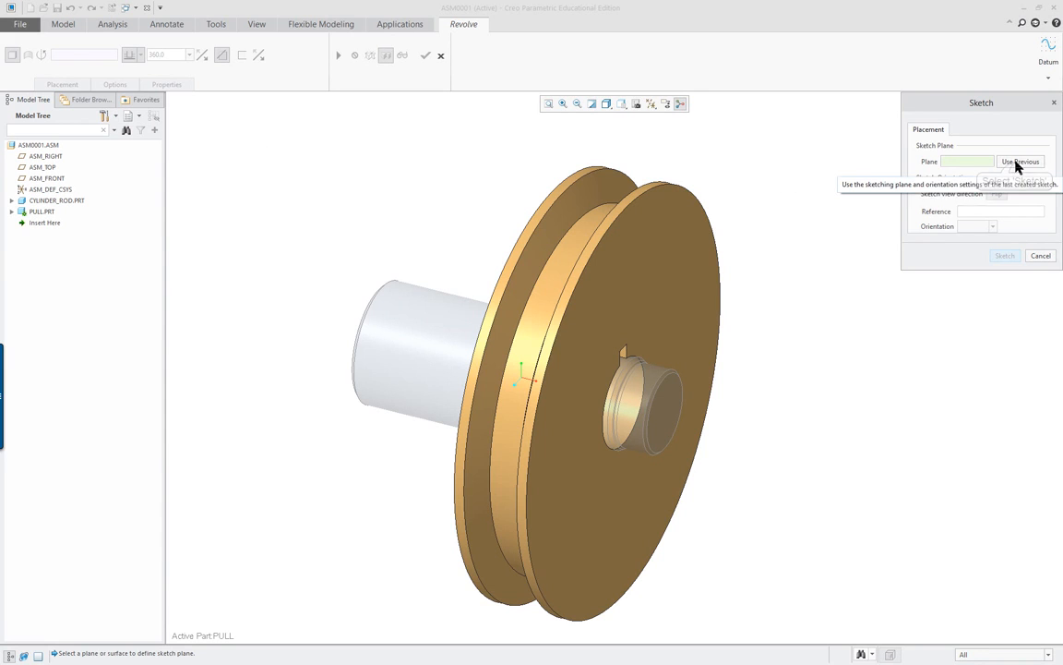
click(1018, 162)
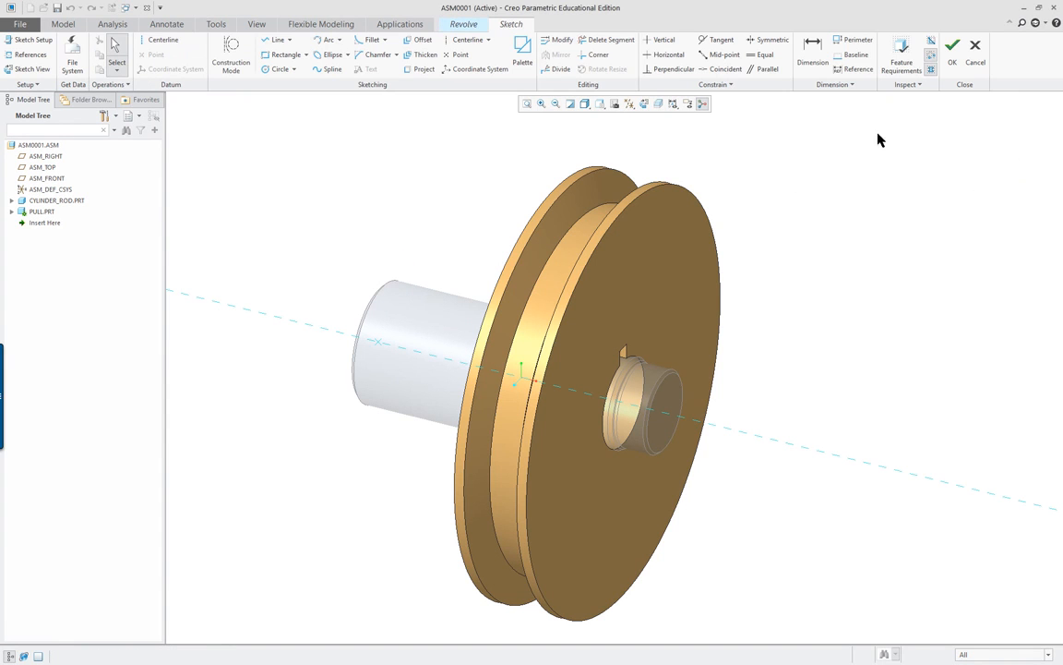
click(643, 103)
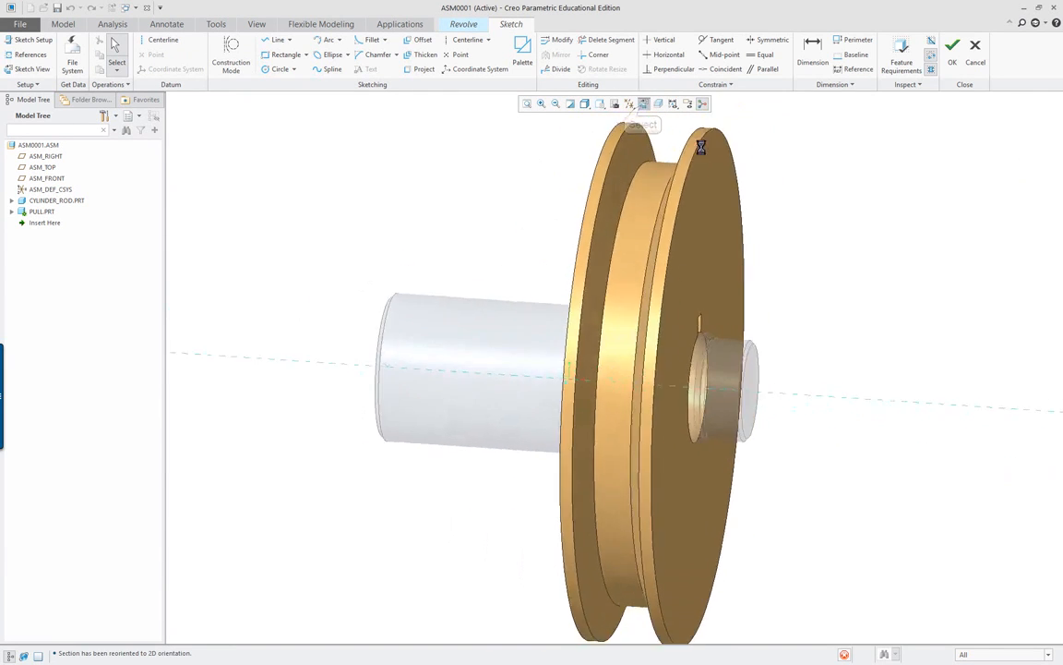
Sketch a horizontal centerline along the shaft's axis, coincident with the horizontal reference.
shift+middle_drag(859, 234, 669, 281)
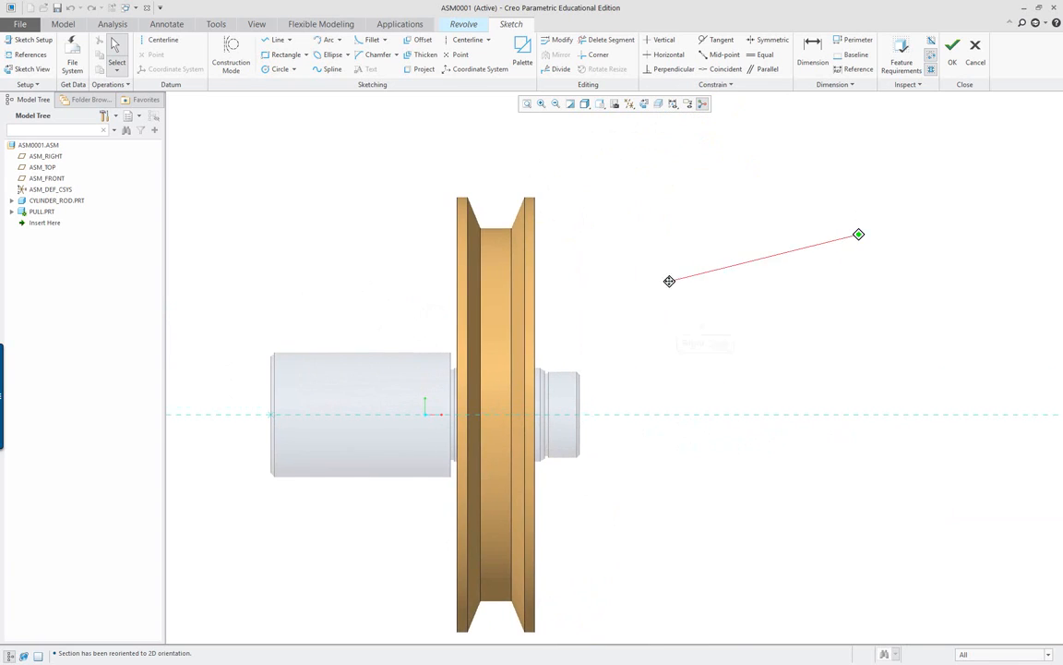
right_click(703, 329)
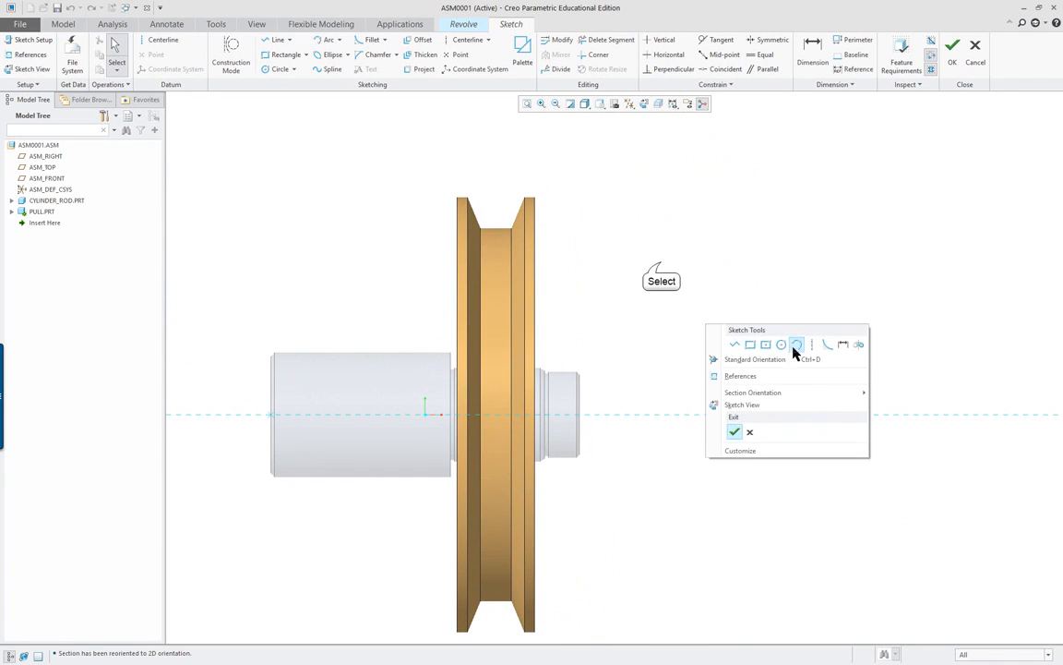
right_click(691, 225)
click(799, 243)
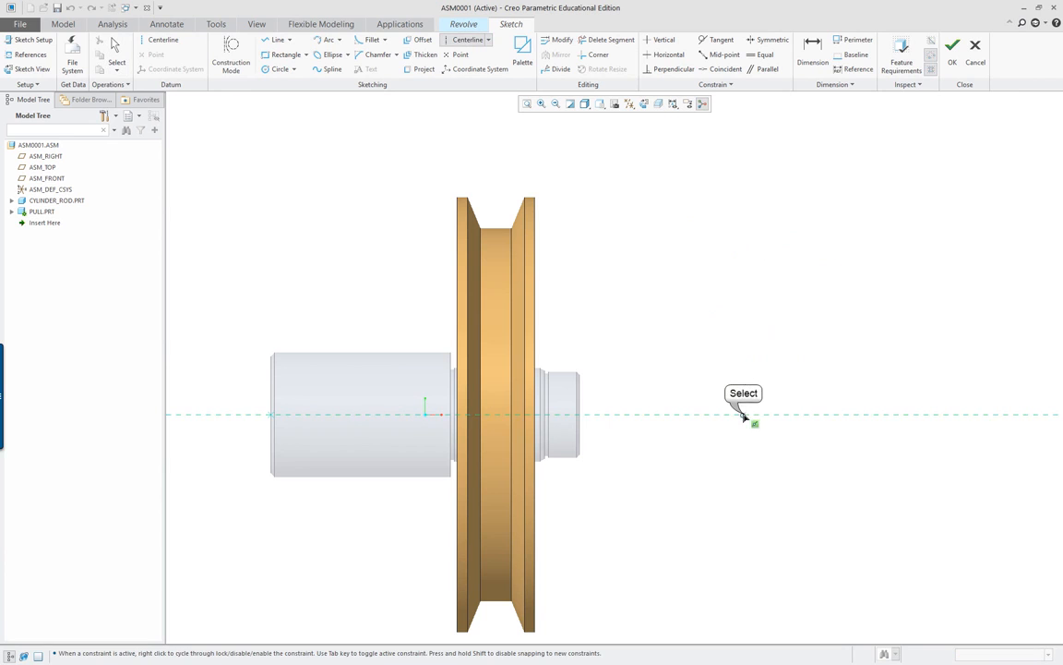
click(751, 415)
click(636, 422)
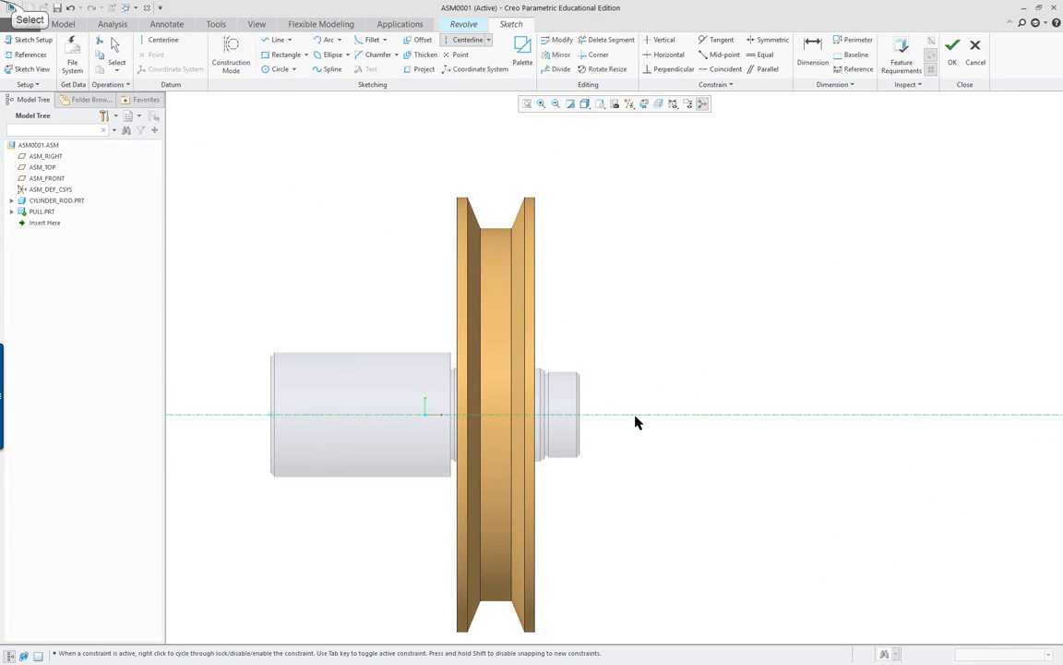
middle_click(668, 358)
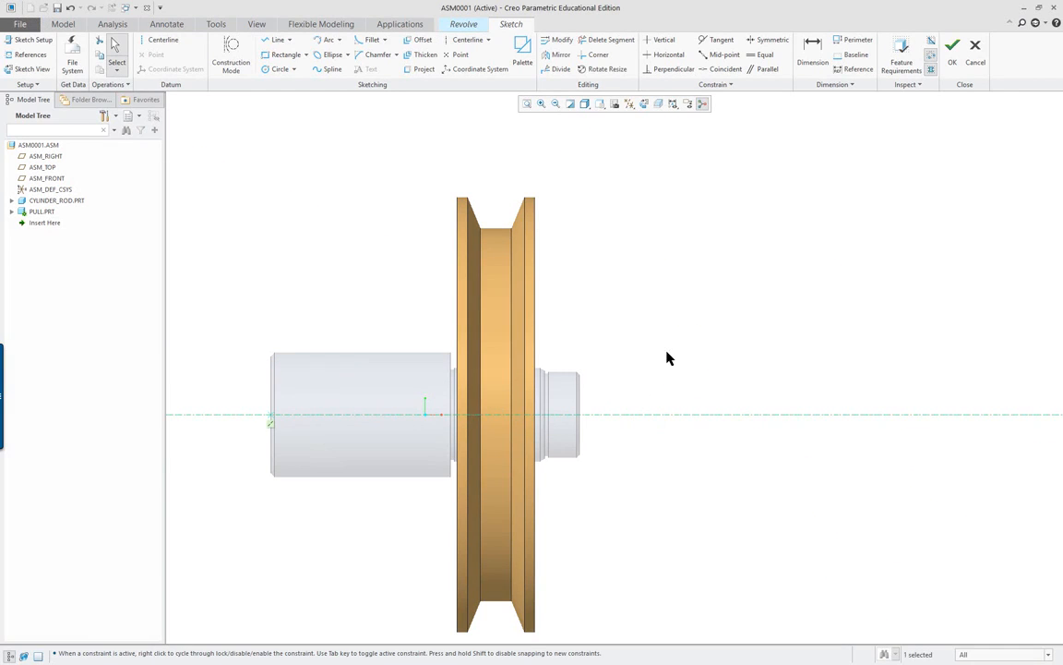
Designate the horizontal centerline through the shaft as the axis of revolution.
right_click(710, 418)
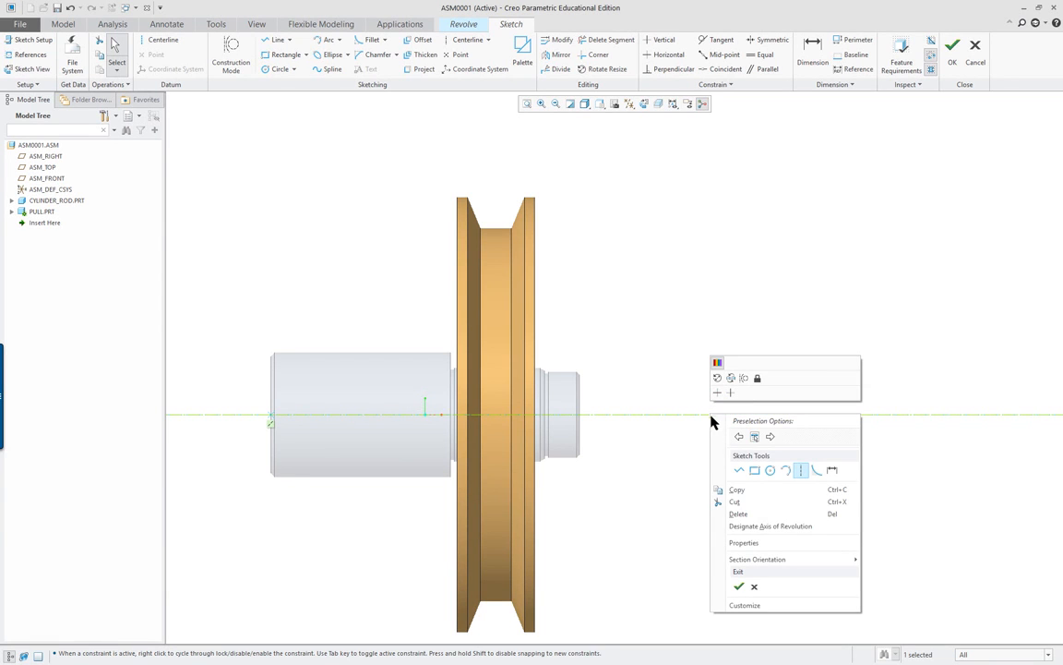
click(773, 527)
click(594, 373)
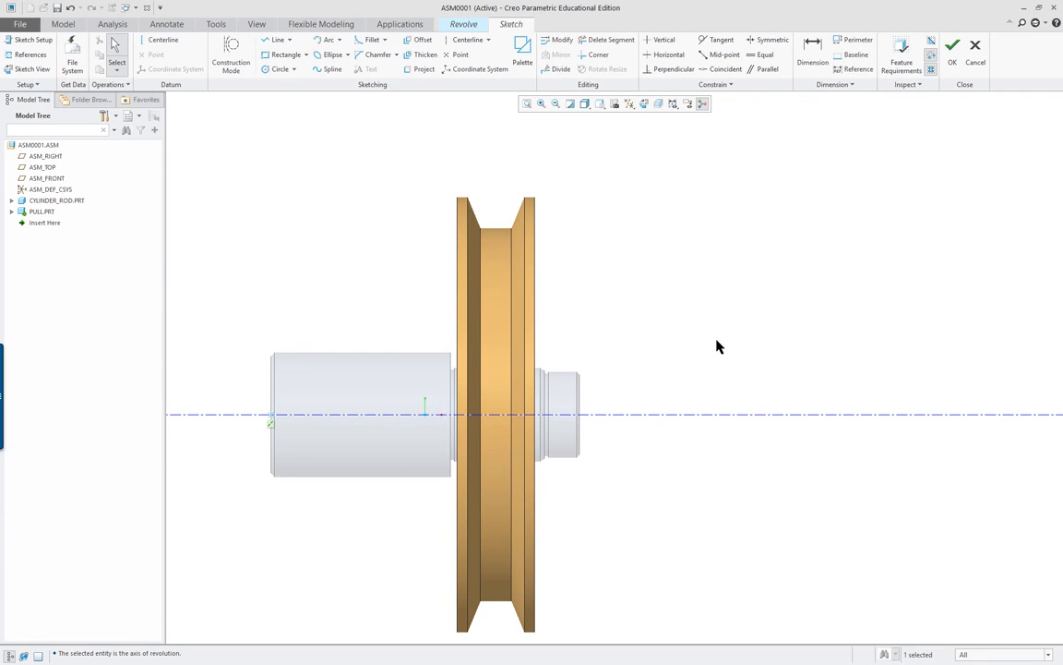
scroll(386, 274, down, 1)
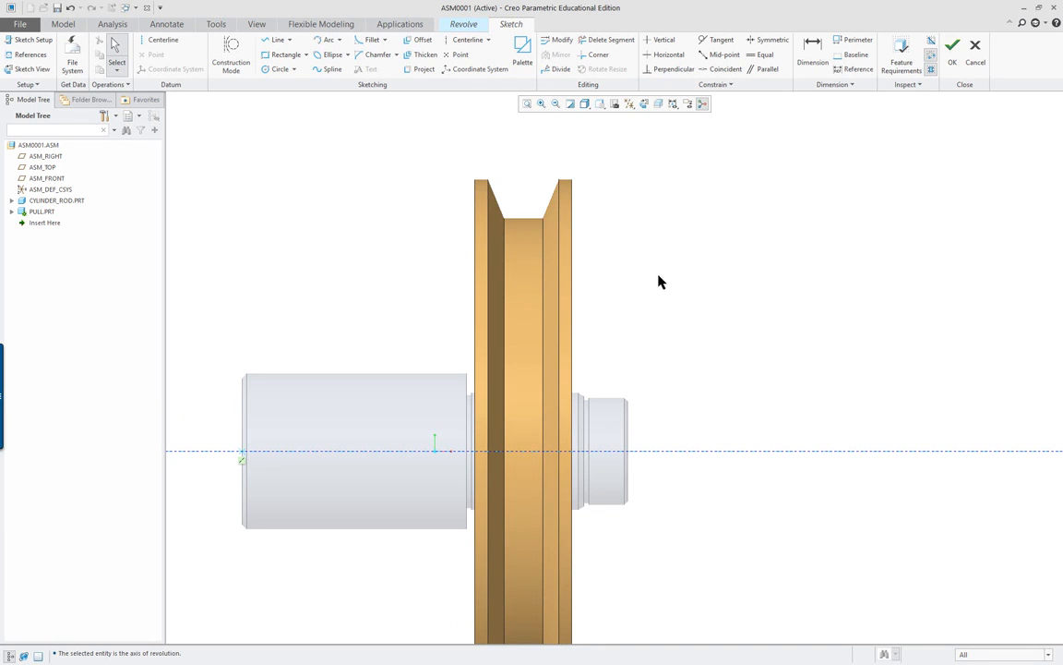
Sketch a vertical centerline through the midpoint of the pulley groove's bottom edge.
scroll(646, 273, down, 1)
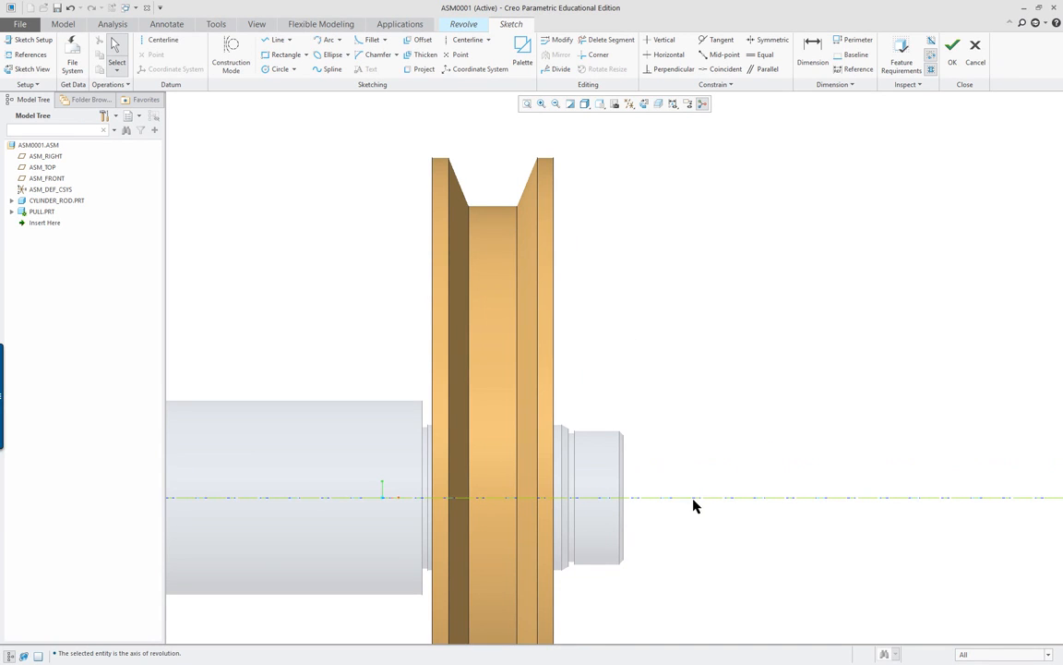
right_click(556, 246)
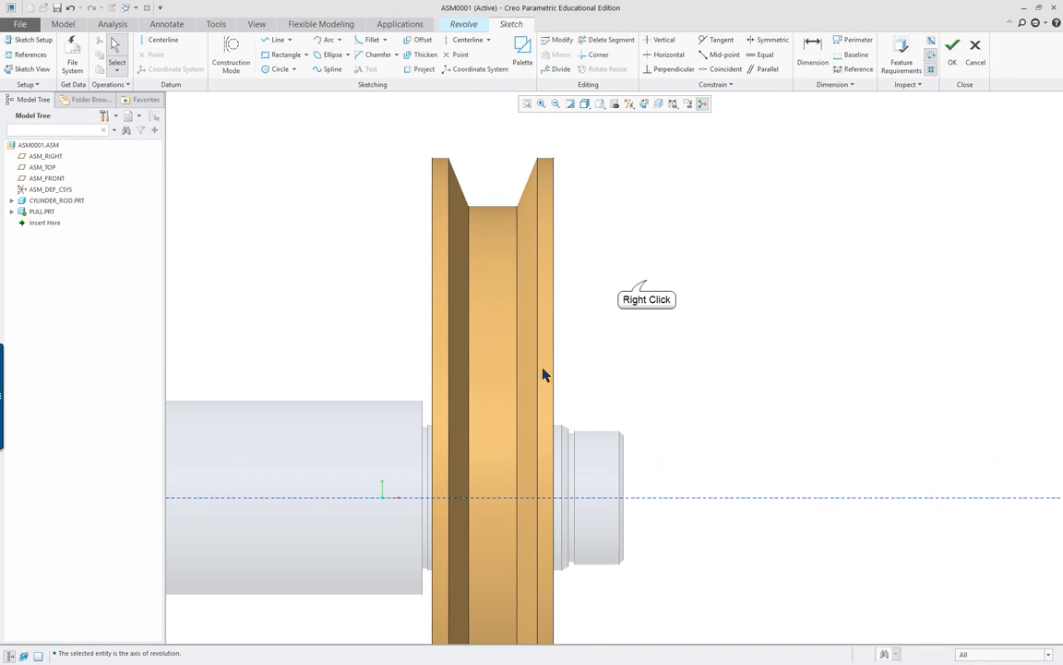
right_click(647, 286)
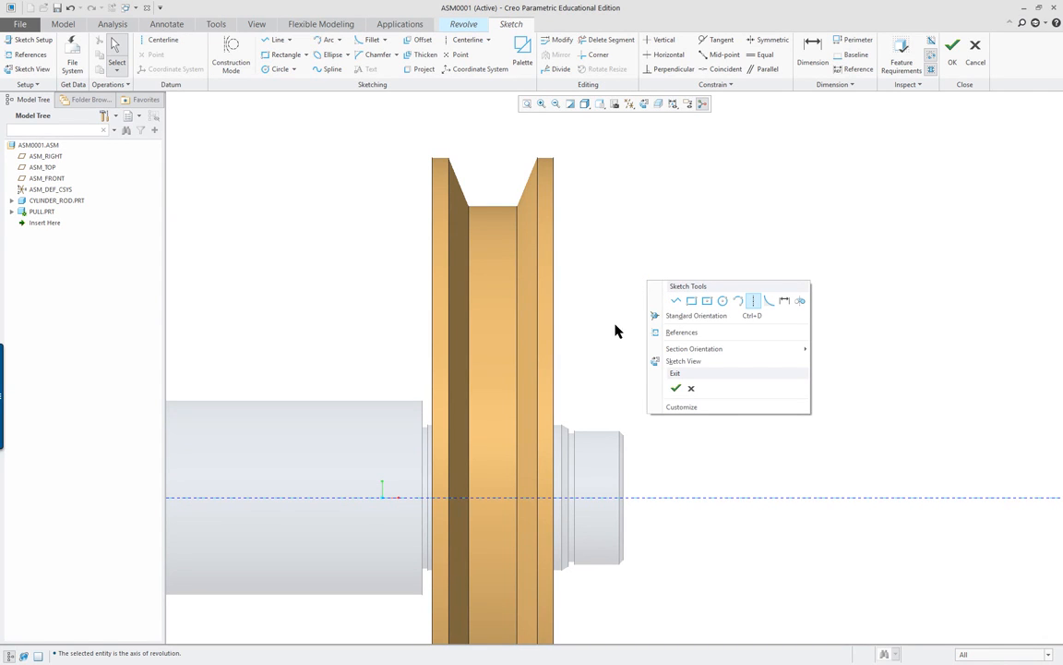
click(752, 305)
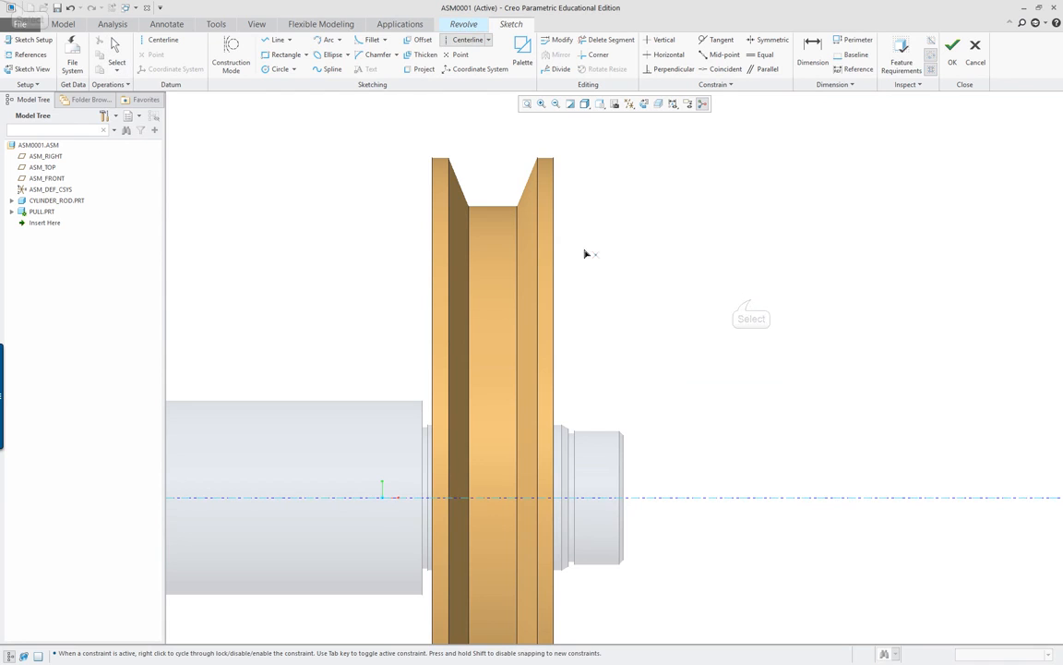
click(493, 207)
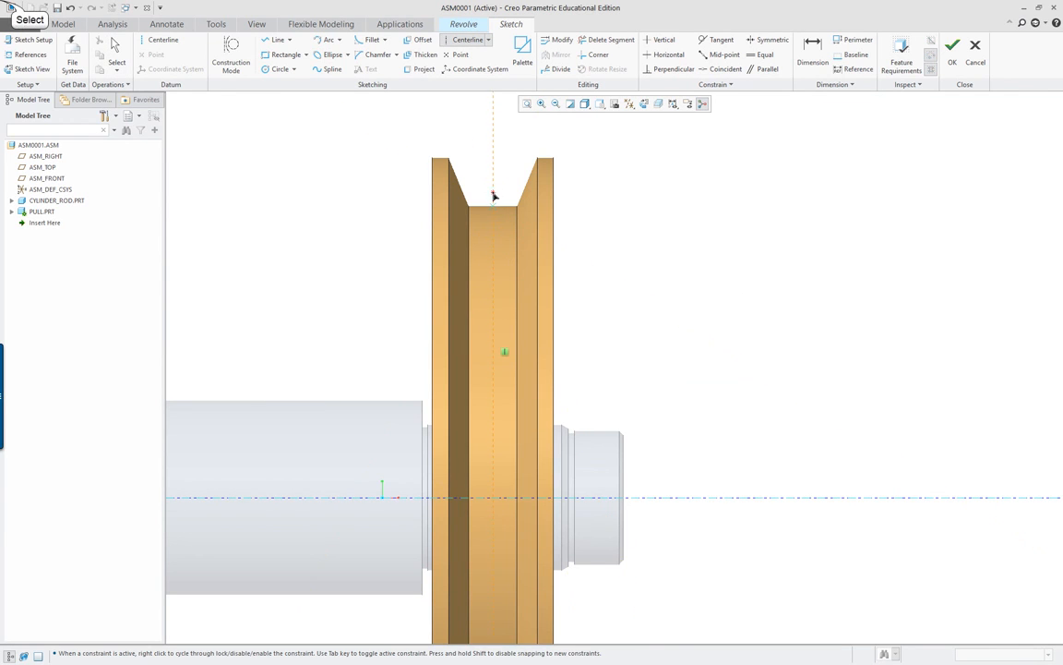
click(494, 196)
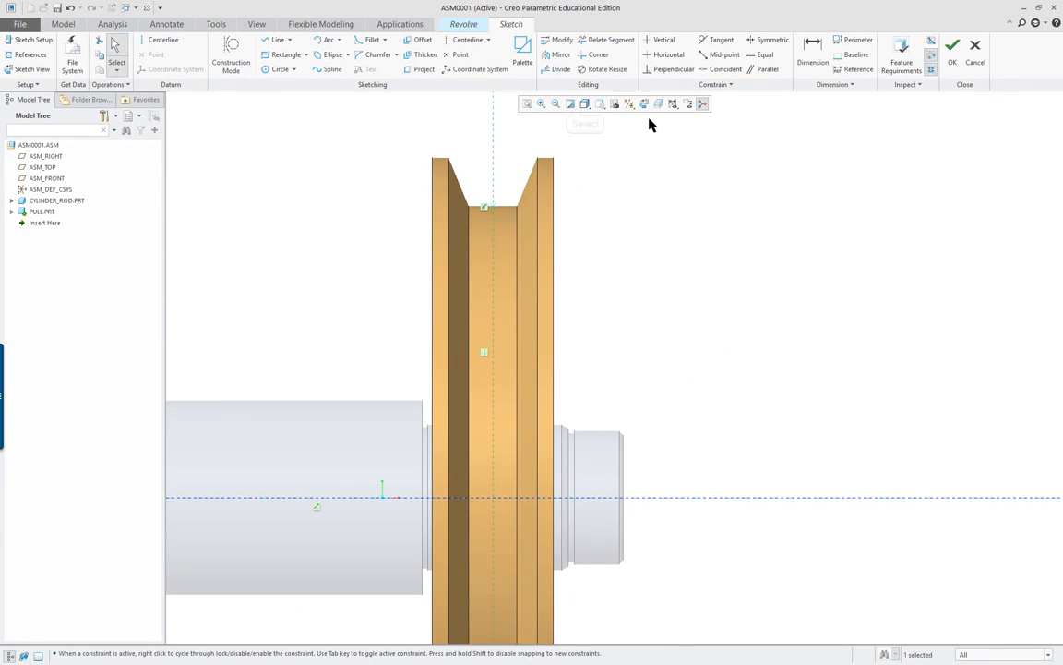
Show the model in Hidden Line display and sketch a closed trapezoid with its long side on the pulley's outer face near the threaded rod end.
click(585, 103)
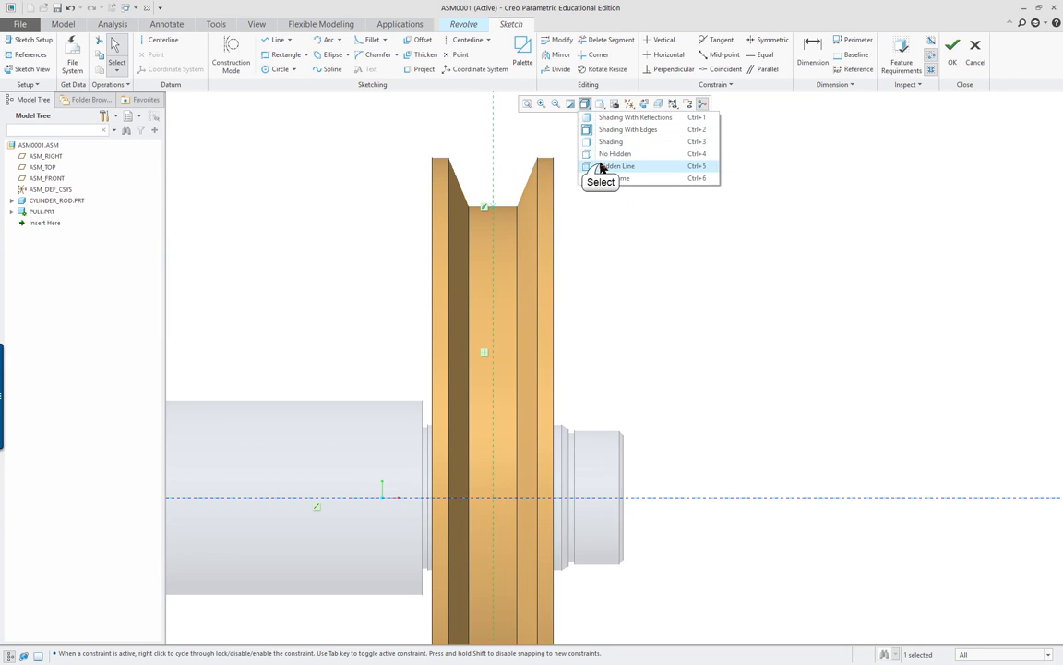
click(601, 166)
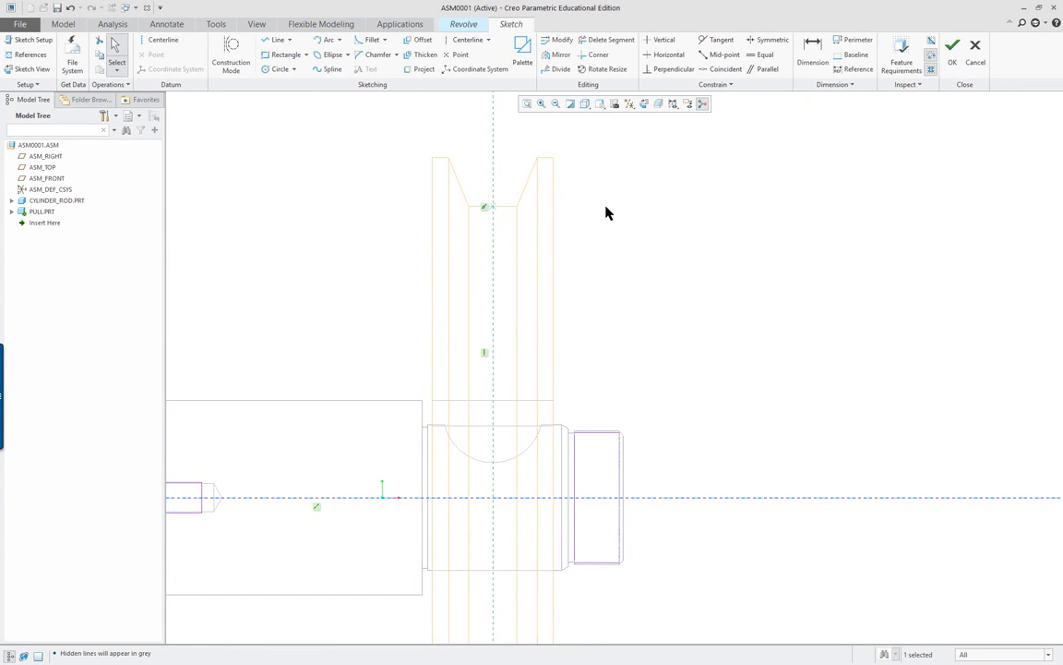
mouse_move(605, 213)
right_down()
mouse_move(600, 294)
mouse_move(626, 319)
right_up()
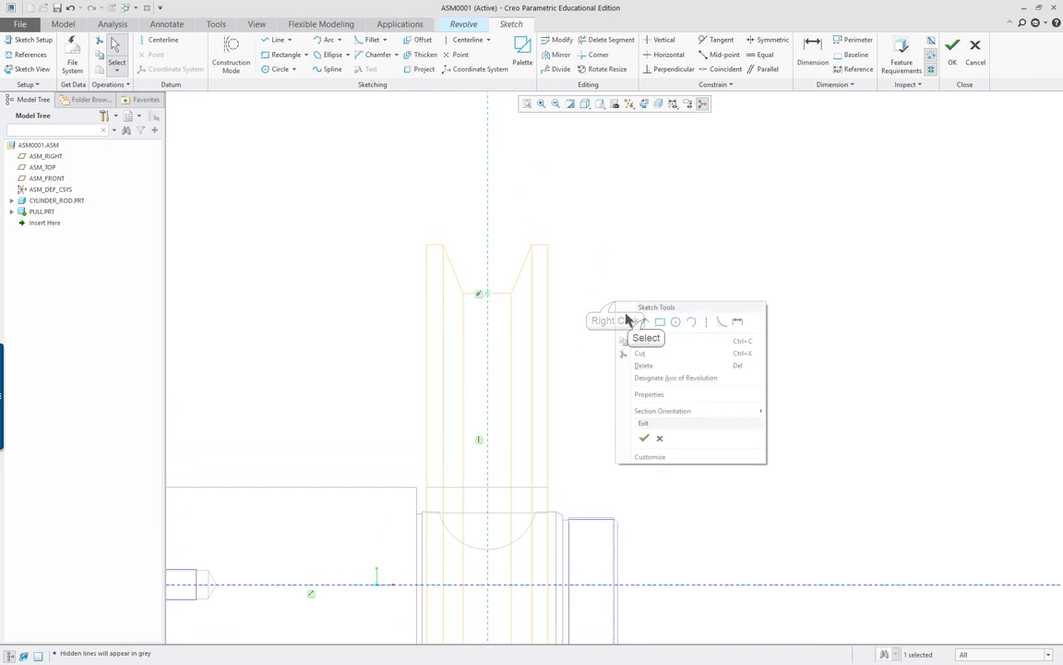
click(643, 320)
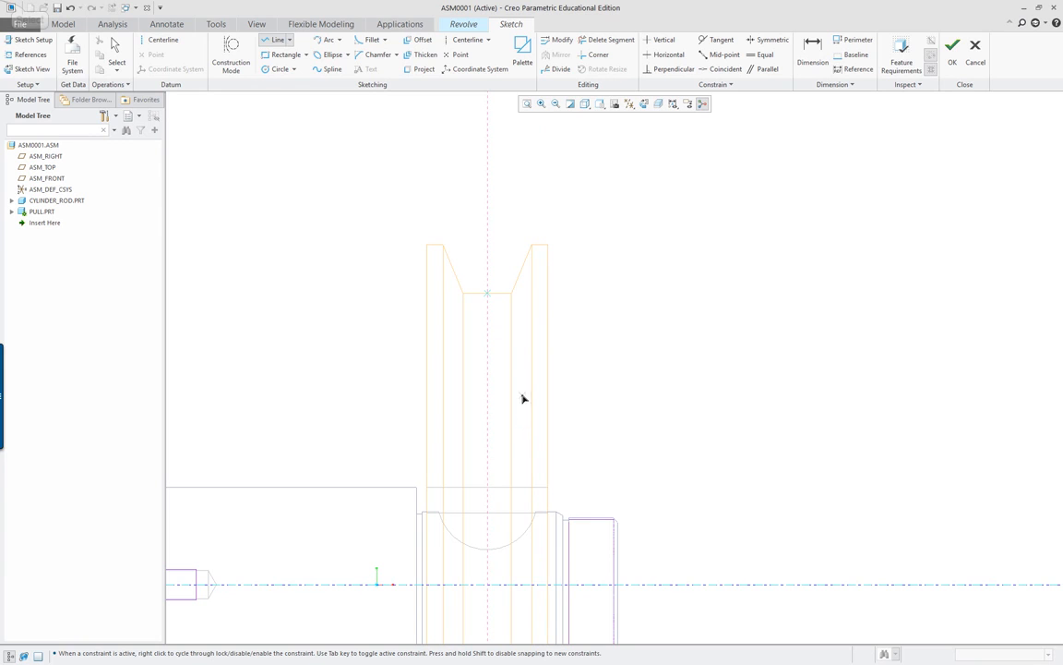
click(547, 305)
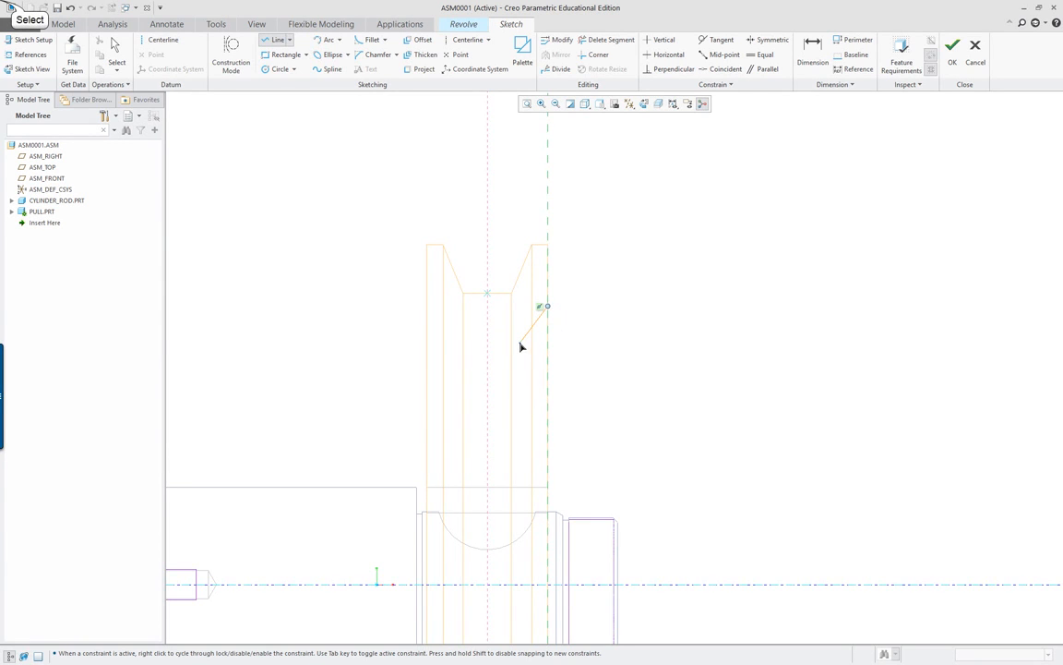
click(520, 344)
click(519, 408)
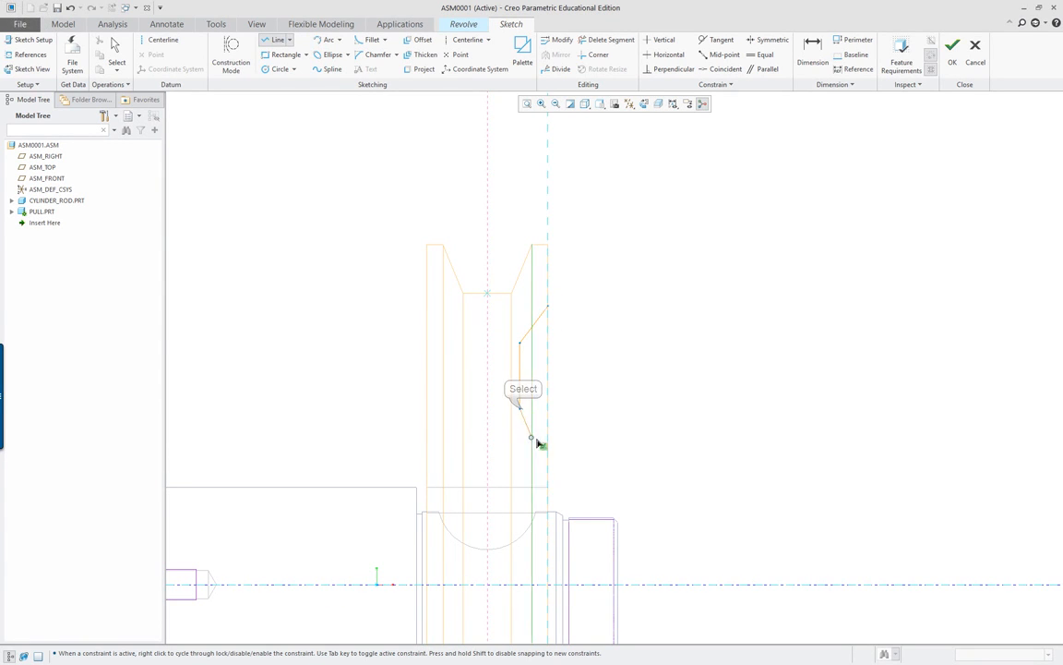
click(547, 450)
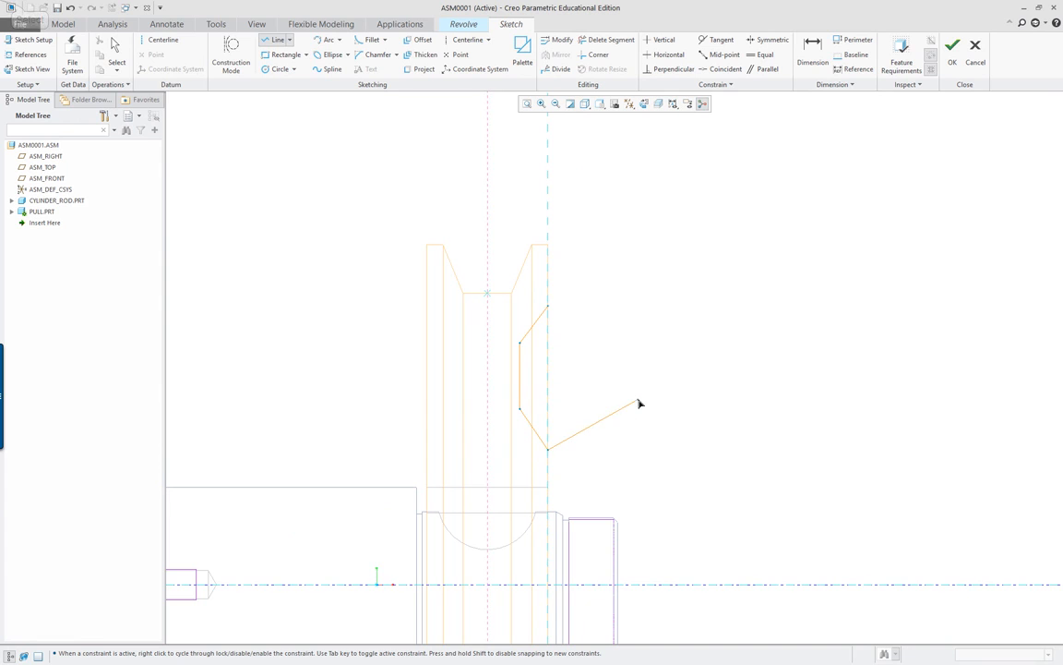
click(548, 305)
middle_click(655, 336)
middle_click(656, 336)
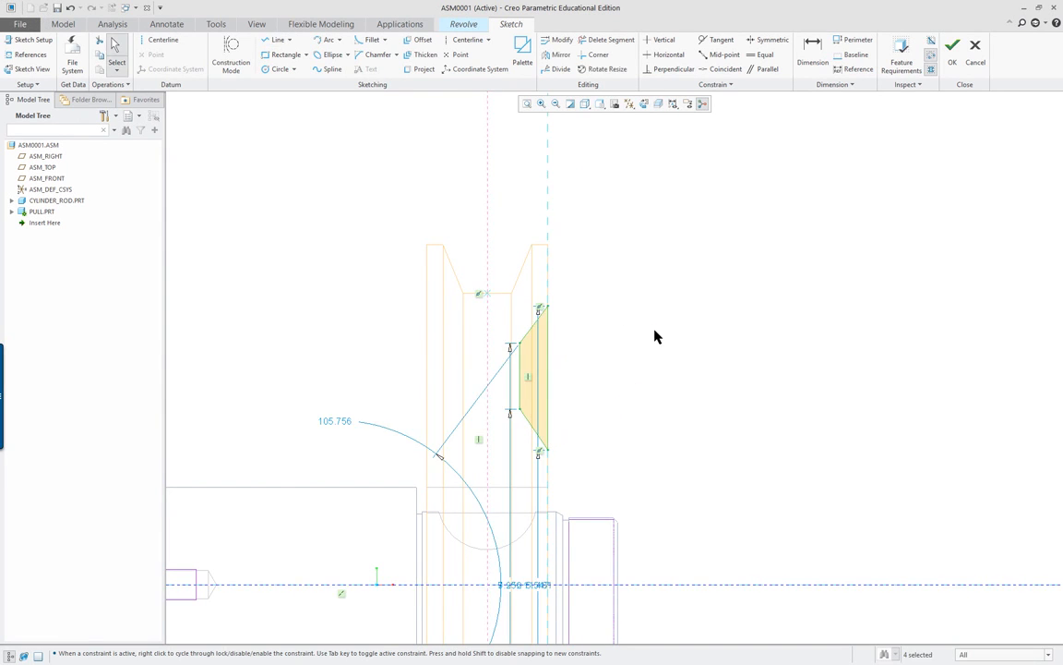
Mirror the whole trapezoid profile about the vertical centerline onto the pulley's opposite face.
scroll(651, 379, up, 2)
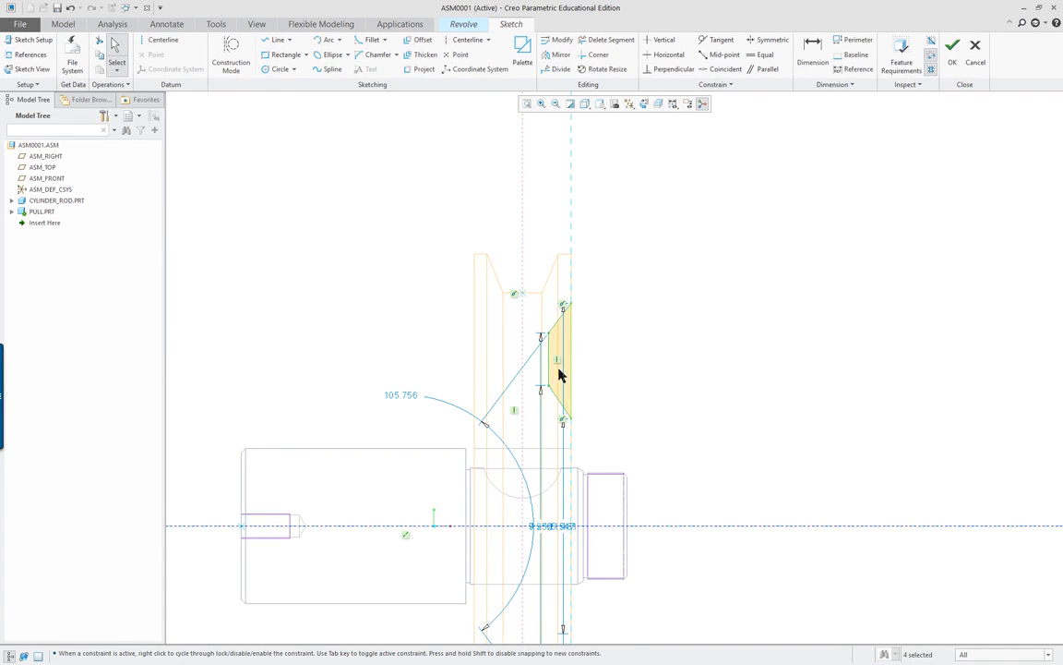
scroll(411, 357, down, 1)
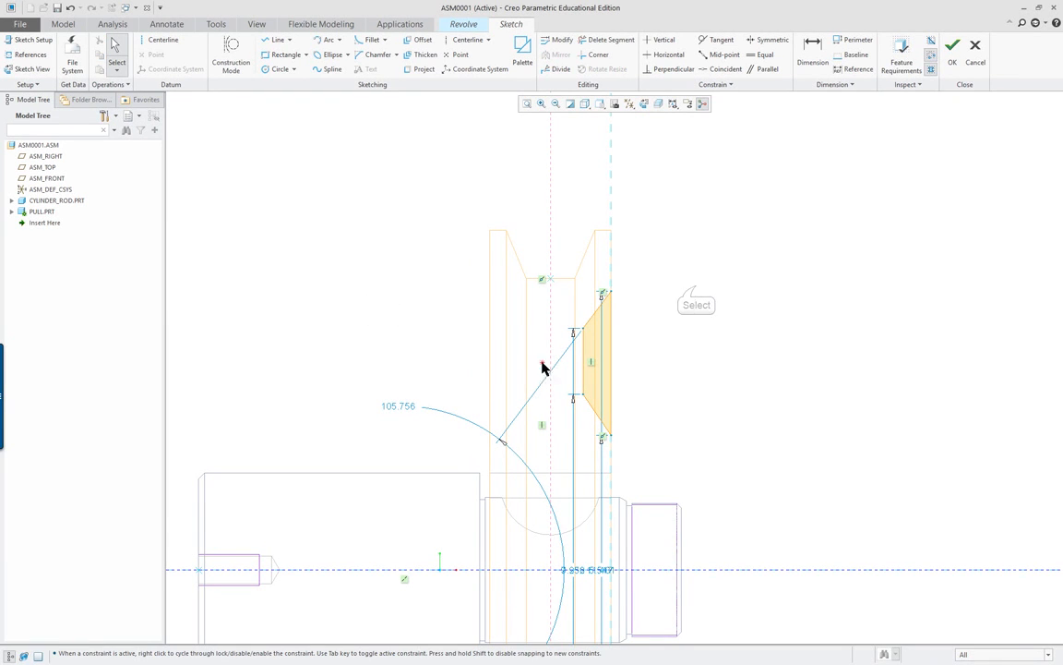
drag(695, 279, 570, 466)
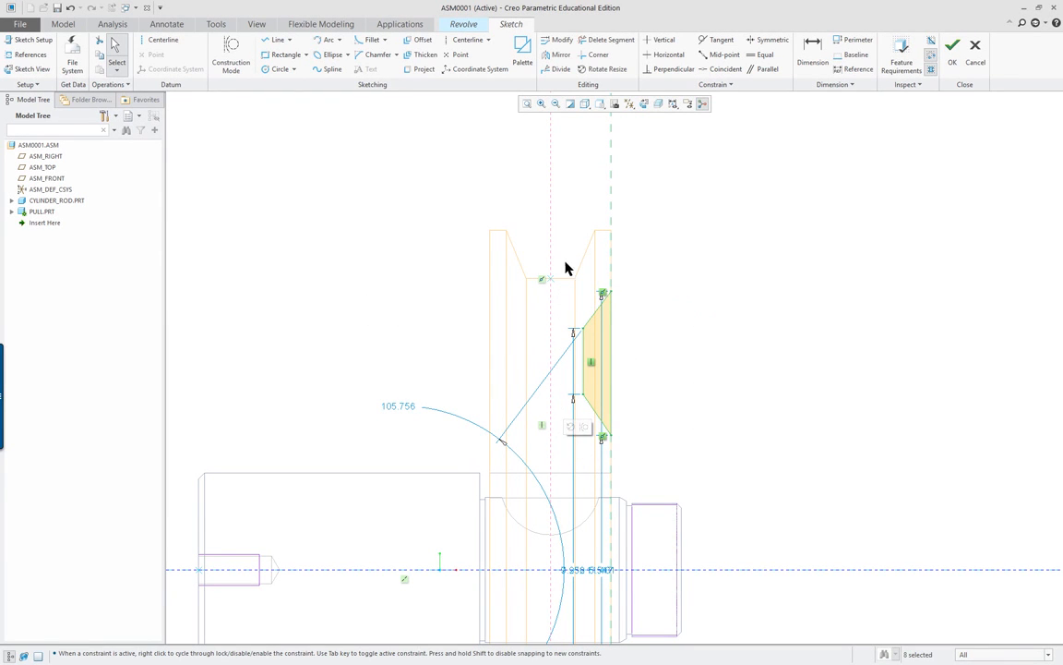
click(557, 54)
click(551, 167)
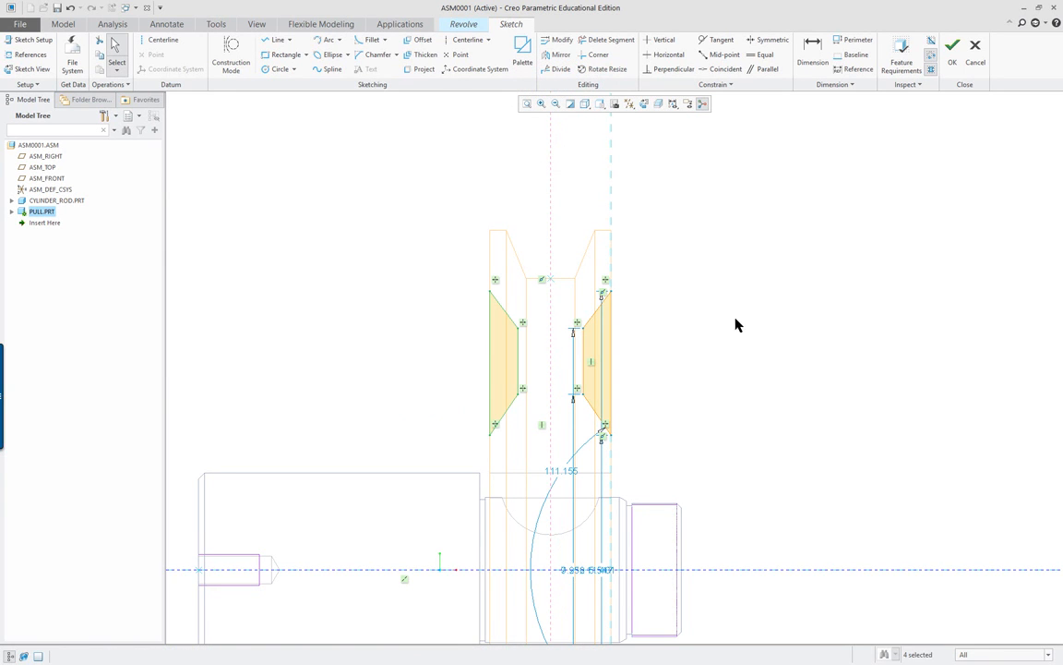
Accept the sketch and complete the 360-degree revolved cut through both pulley faces.
scroll(707, 333, up, 2)
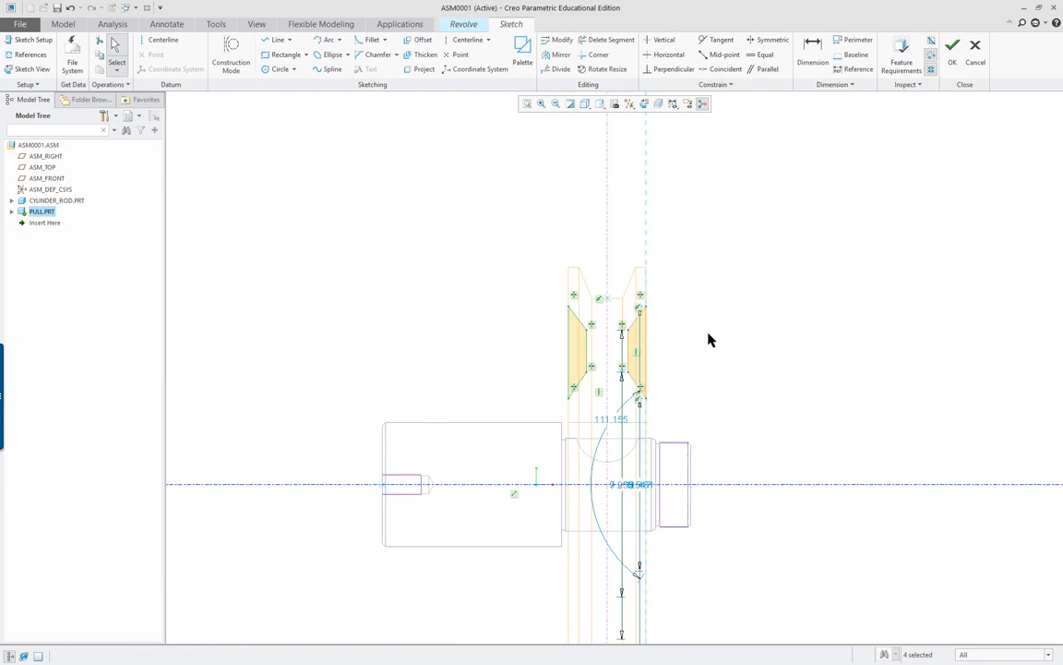
middle_drag(708, 333, 674, 349)
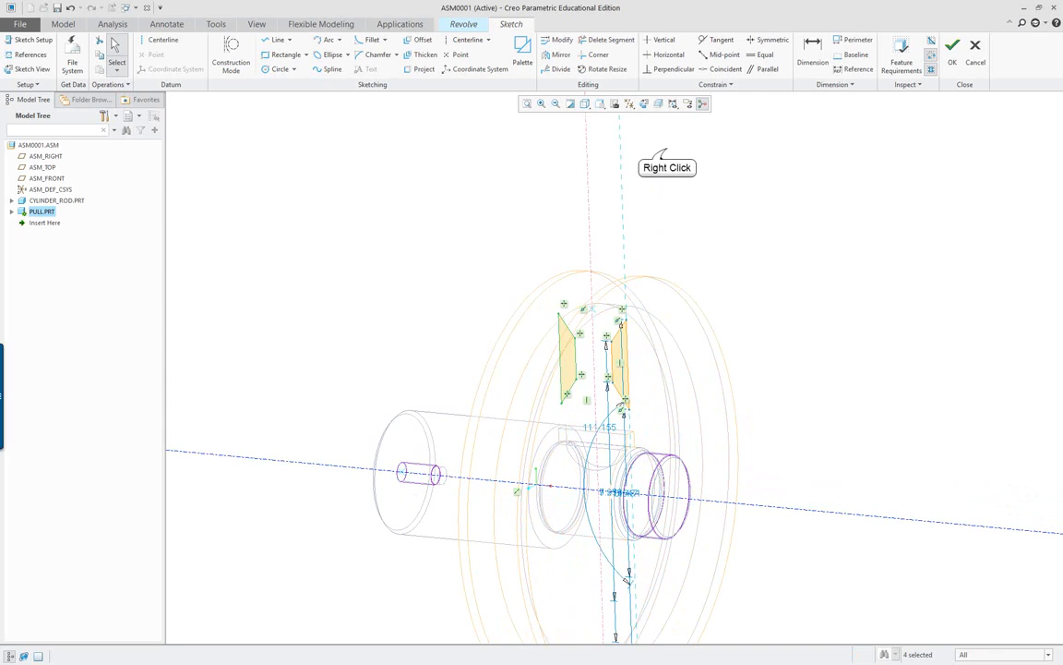
right_click(667, 153)
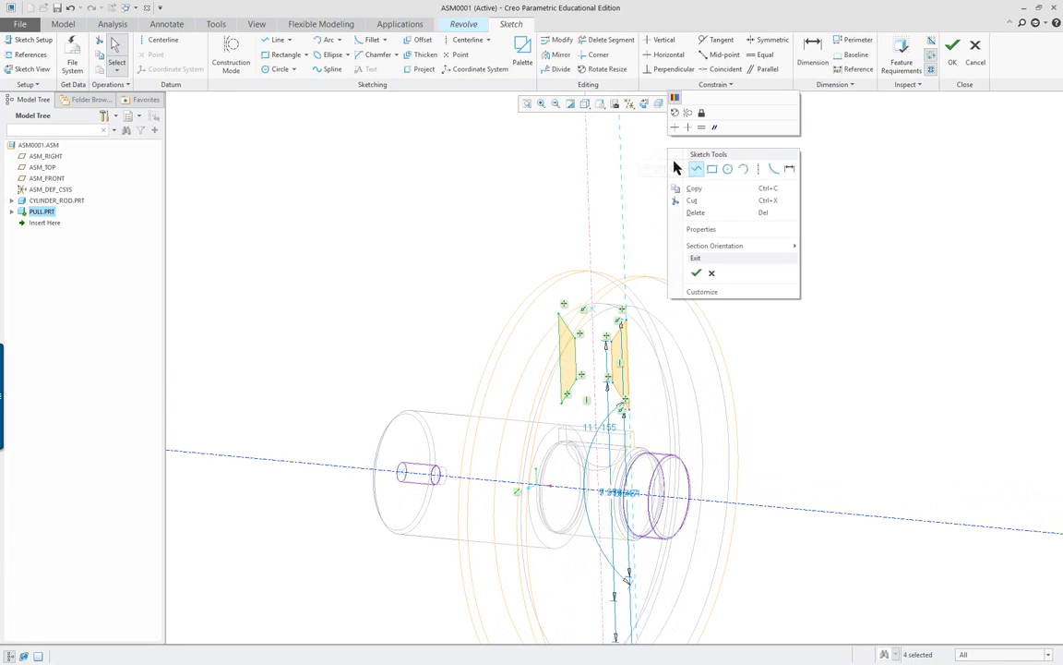
click(698, 273)
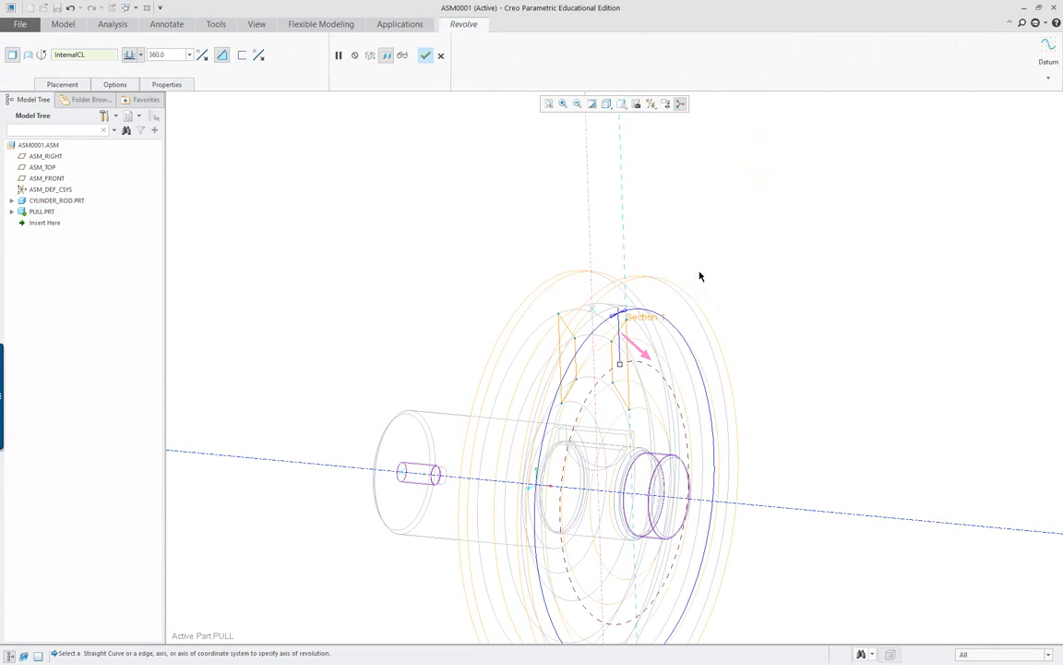
click(425, 56)
Set the display style to Shading With Edges and clear the selection.
click(607, 103)
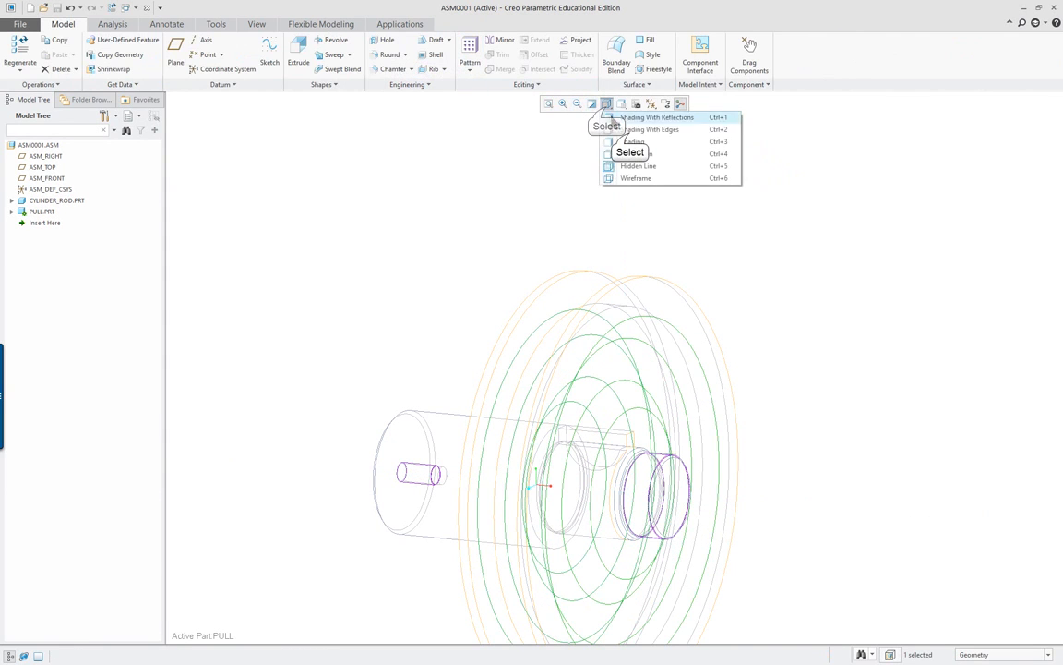
click(635, 129)
mouse_move(767, 450)
middle_down()
mouse_move(811, 420)
mouse_move(883, 399)
mouse_move(756, 450)
mouse_move(766, 383)
mouse_move(811, 367)
mouse_move(653, 348)
mouse_move(689, 351)
mouse_move(694, 379)
mouse_move(720, 390)
middle_up()
click(782, 382)
scroll(767, 390, down, 2)
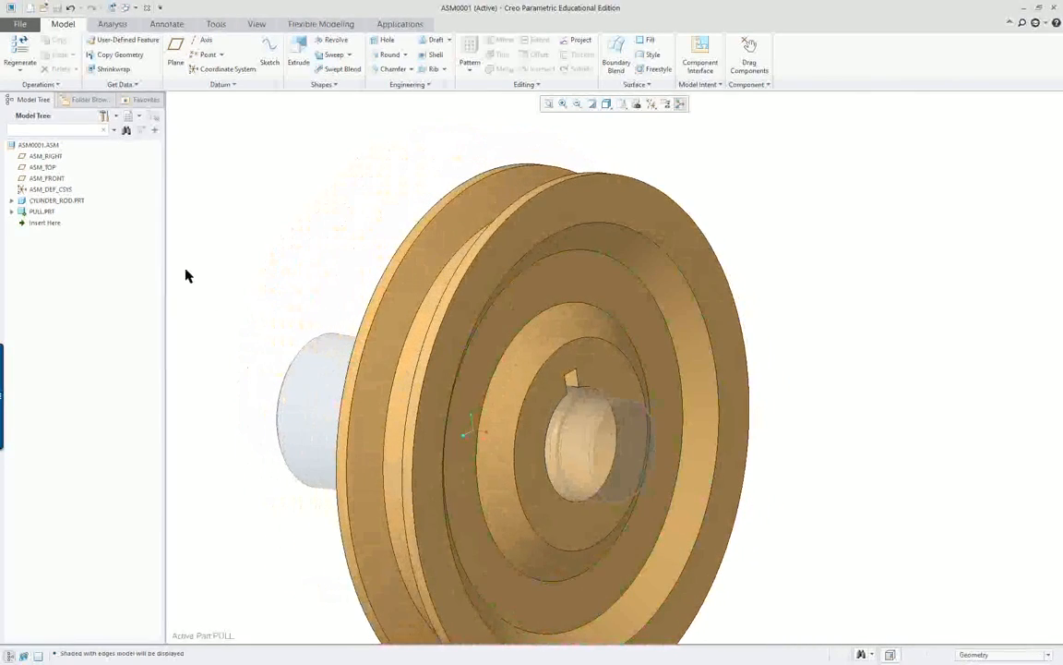
Expand PULL.PRT in the model tree, review its features and reorder Extrude 1 to come after Revolve 2.
click(11, 211)
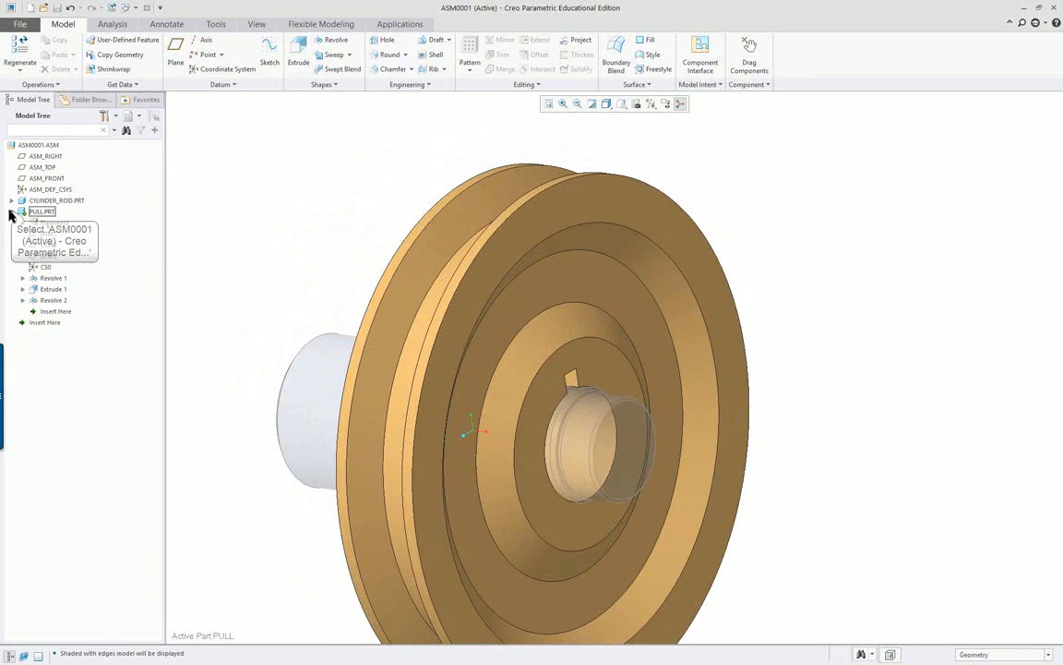
click(49, 301)
click(53, 290)
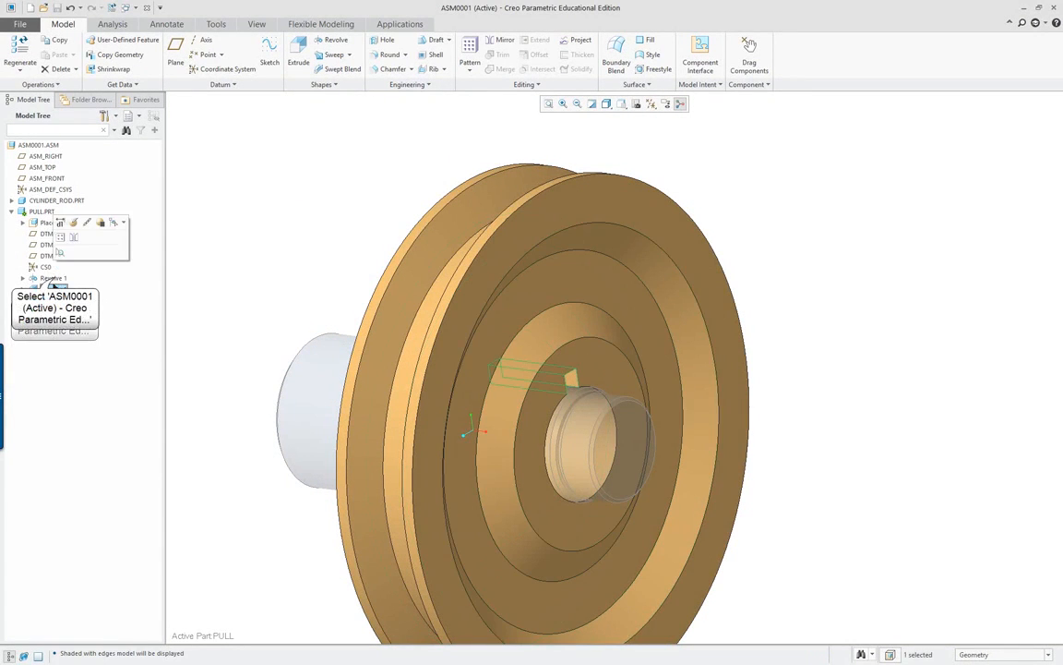
click(56, 279)
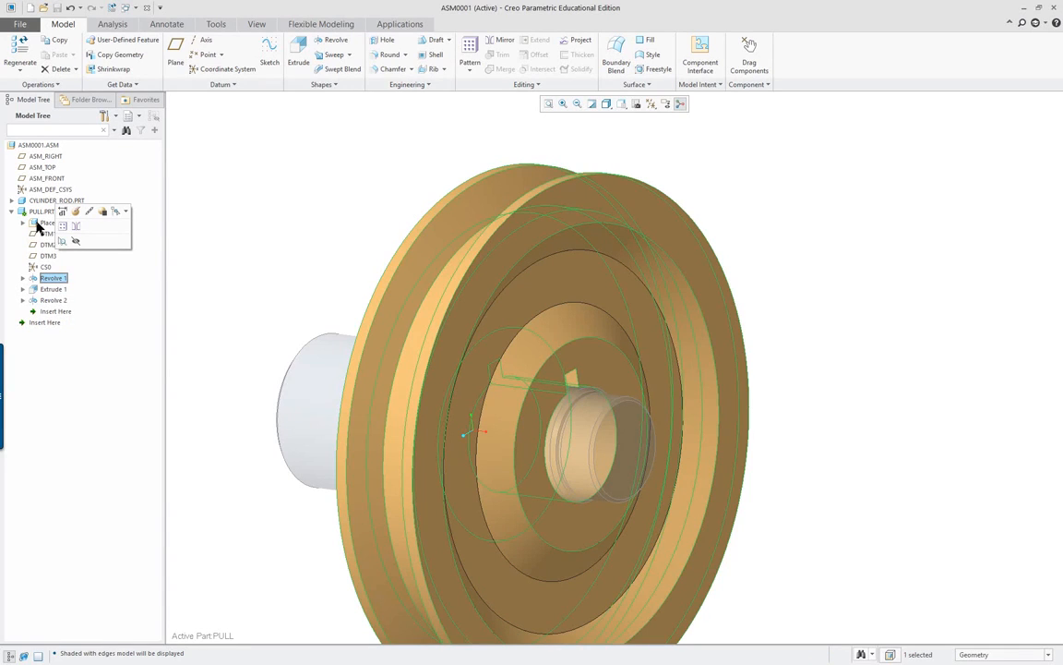
click(48, 290)
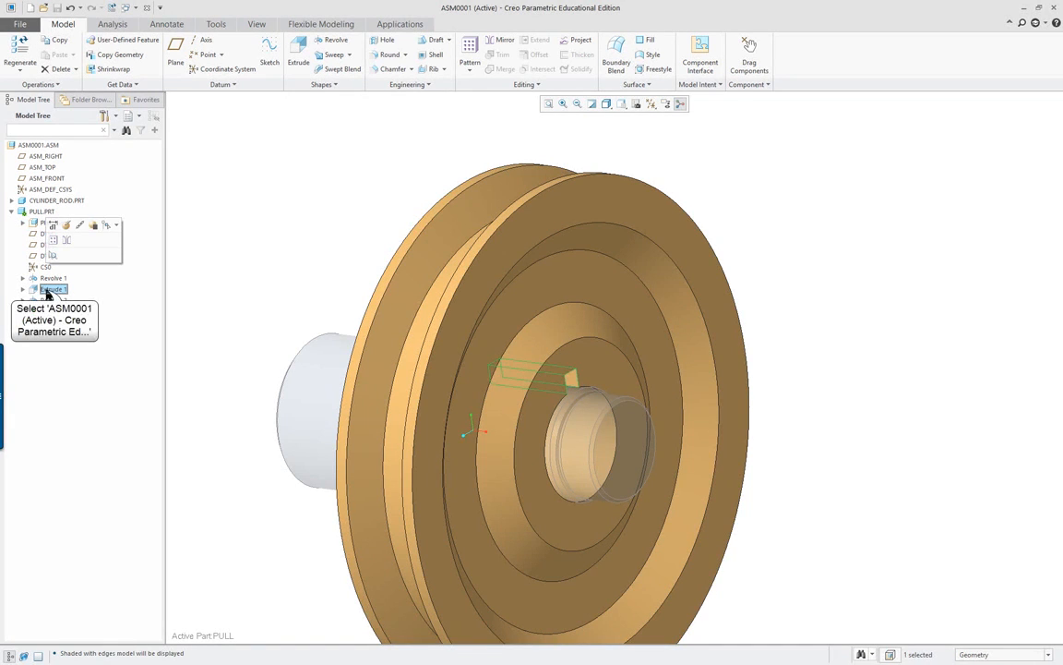
drag(47, 291, 51, 309)
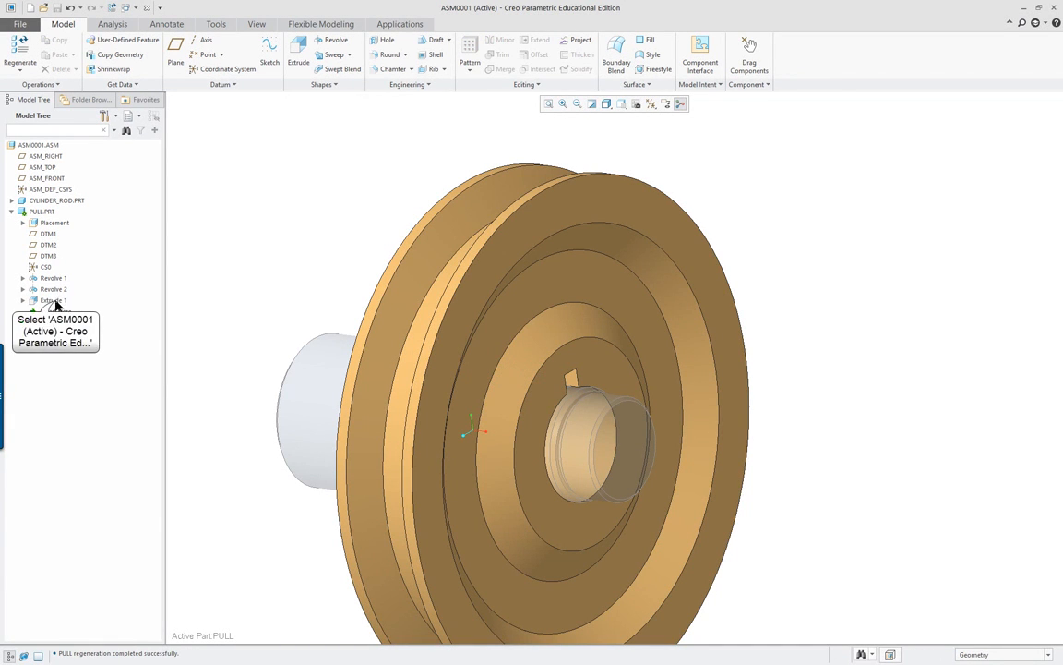
click(53, 300)
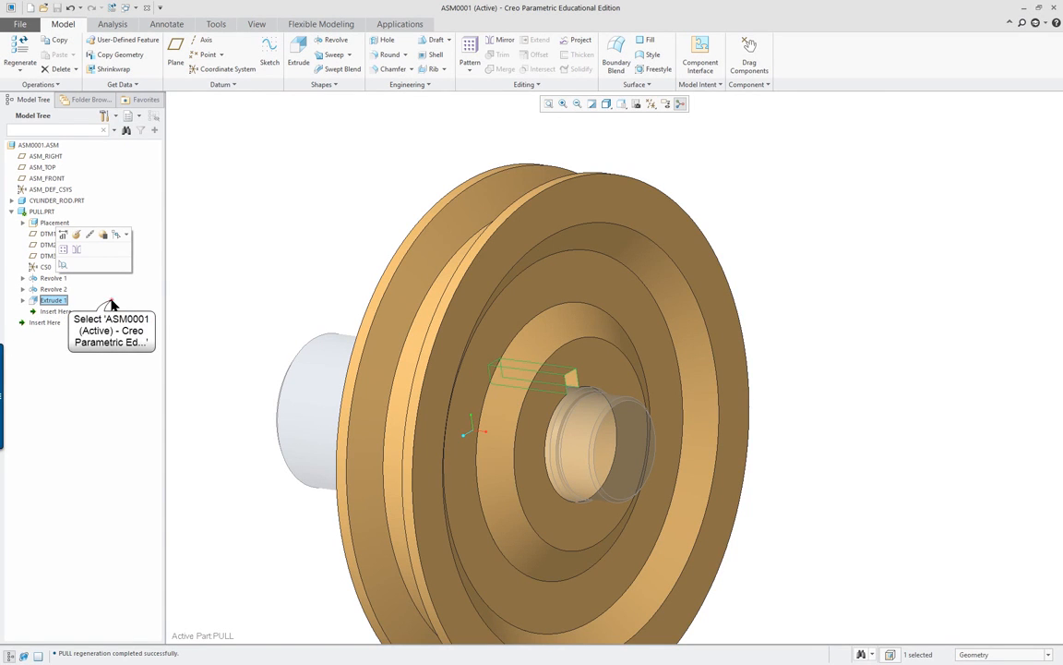
drag(44, 322, 52, 299)
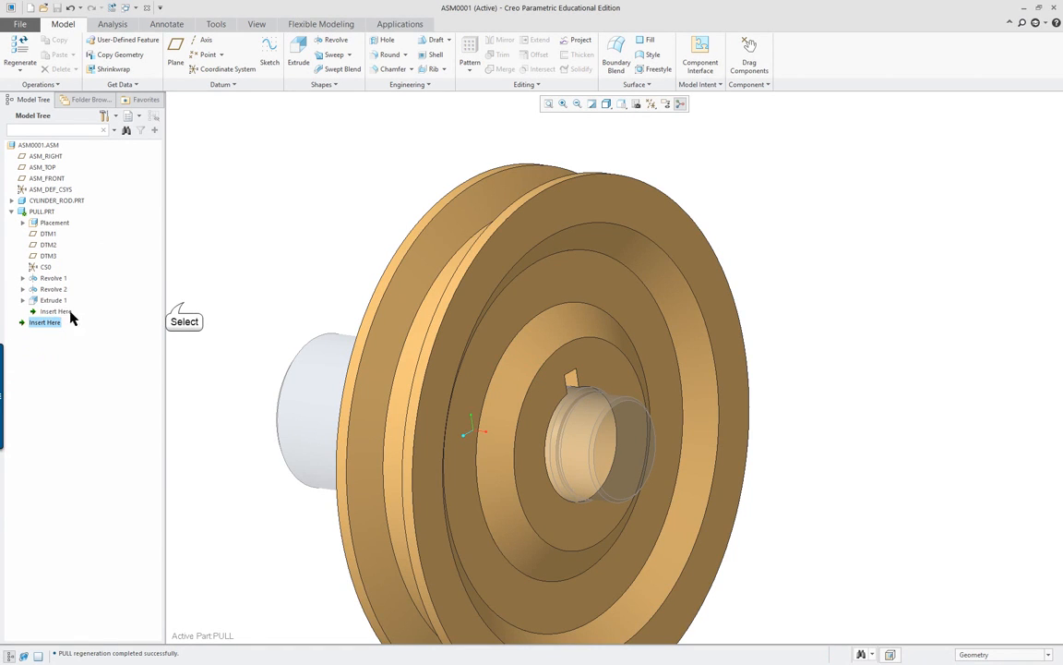
click(183, 305)
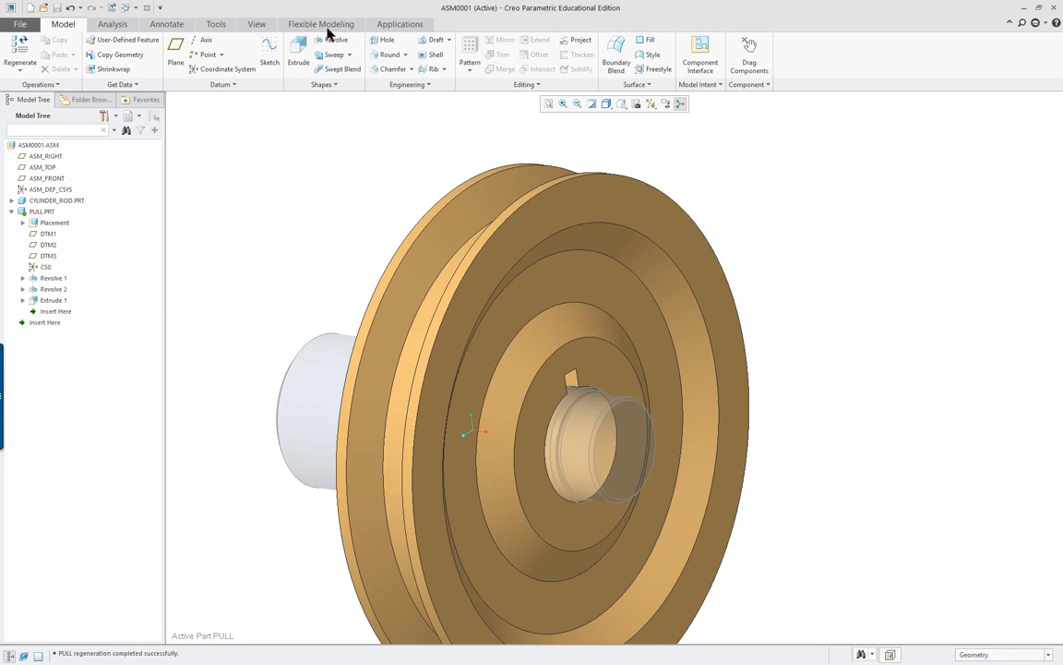
mouse_move(282, 174)
middle_down()
mouse_move(329, 164)
mouse_move(286, 164)
middle_up()
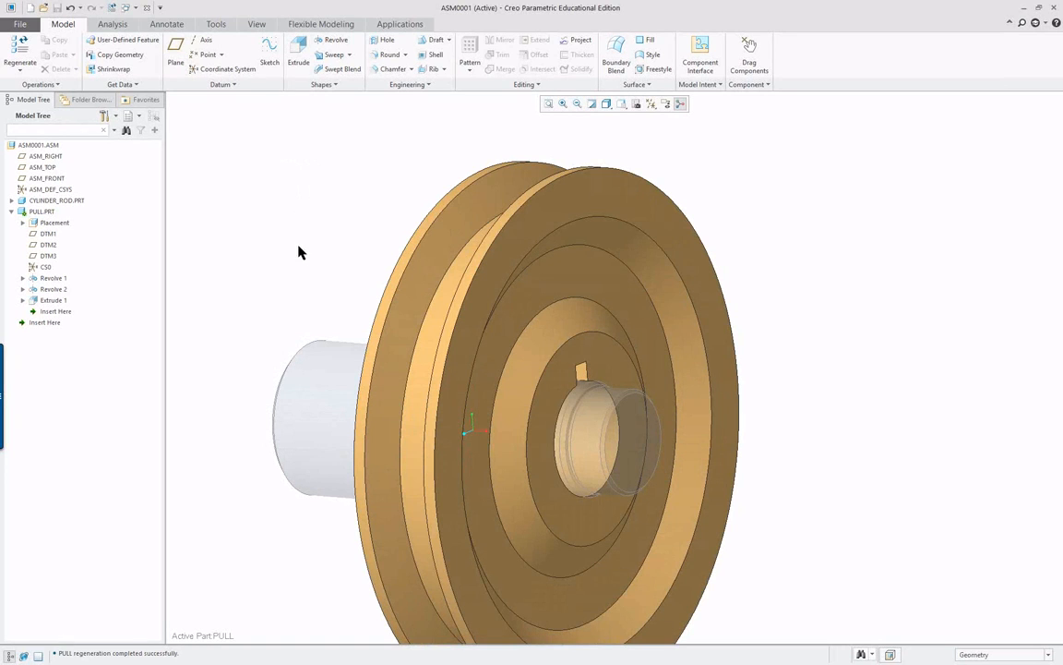
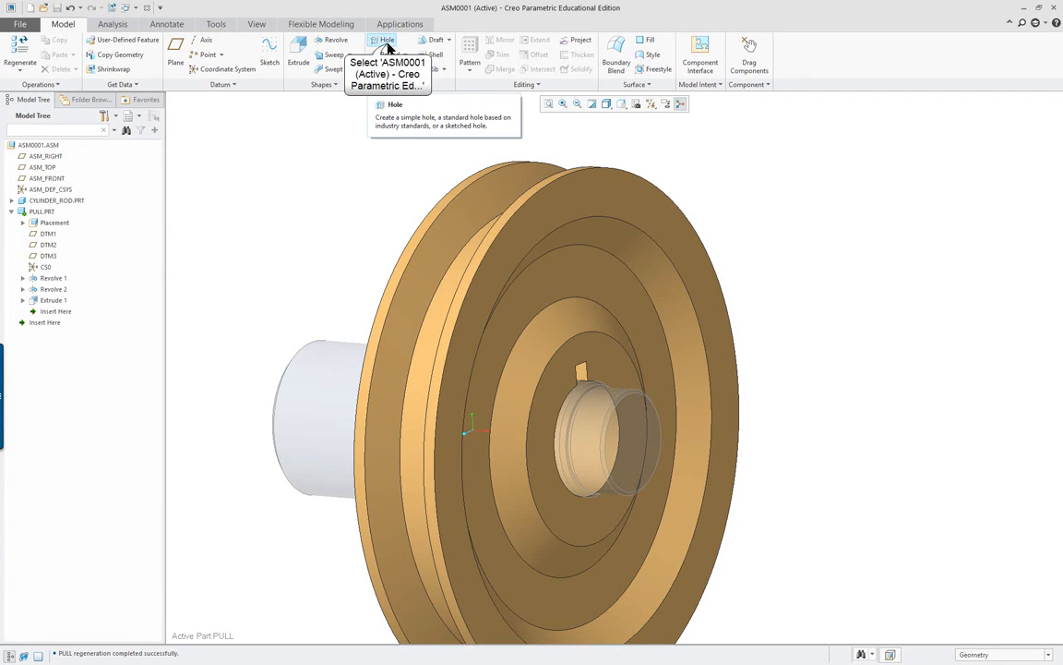
Start a hole, turn on all datum display, and place the hole on the recessed ring face of the pulley.
click(386, 47)
click(650, 104)
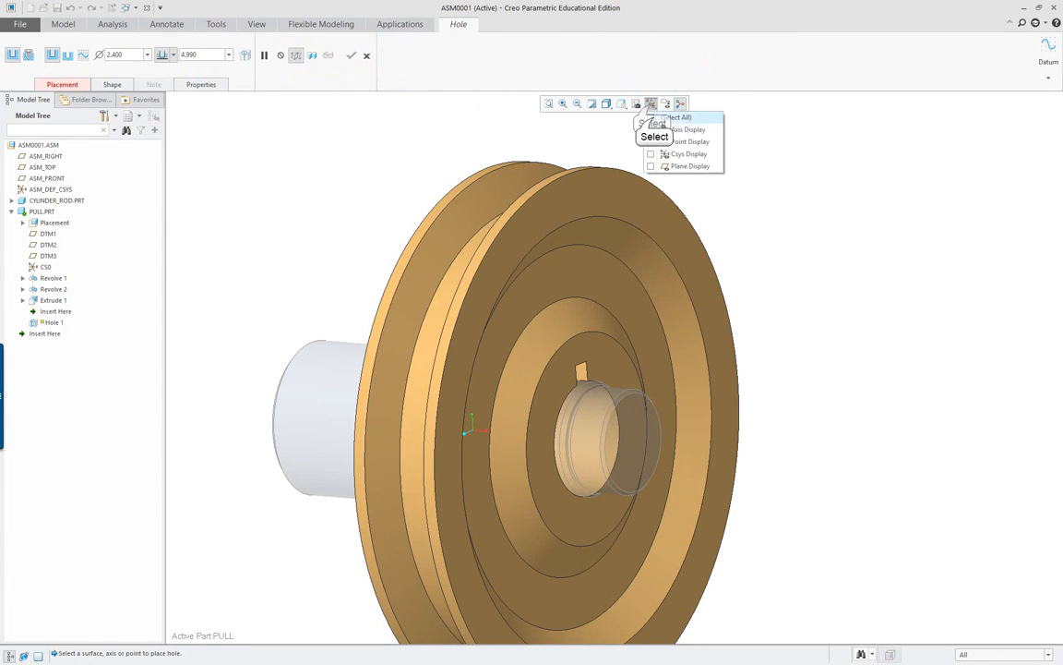
click(652, 117)
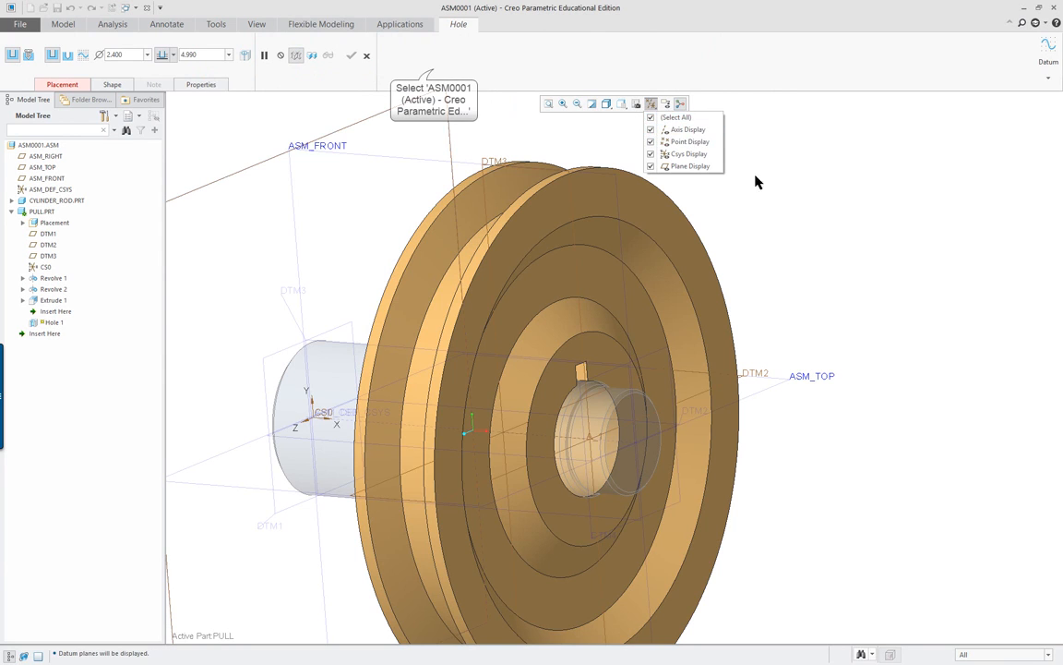
click(605, 286)
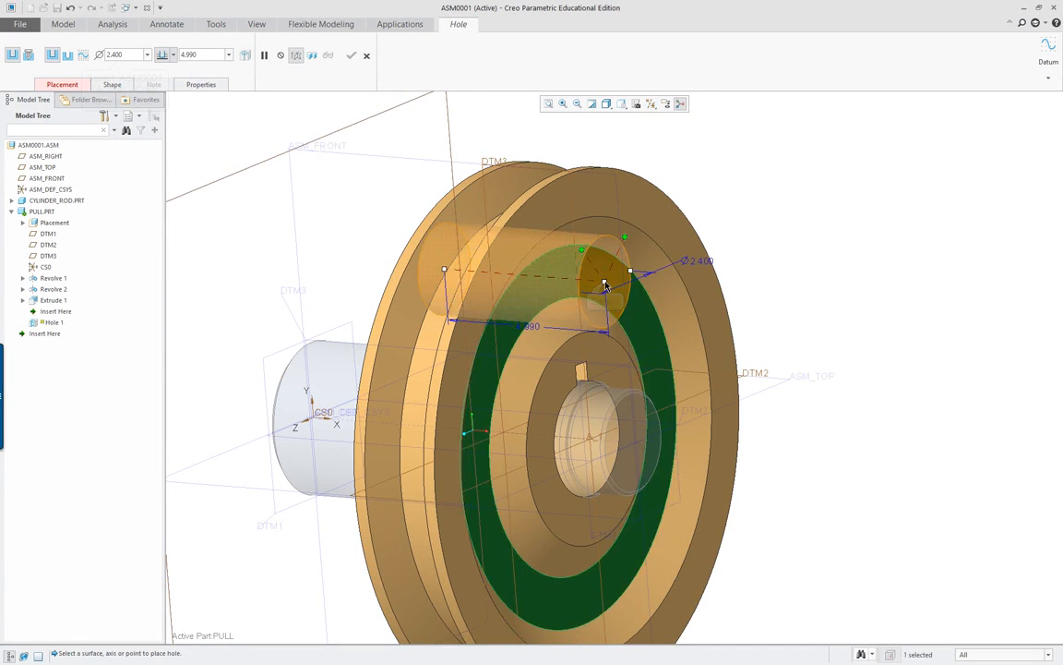
Set the hole's diameter to 0.7.
click(123, 55)
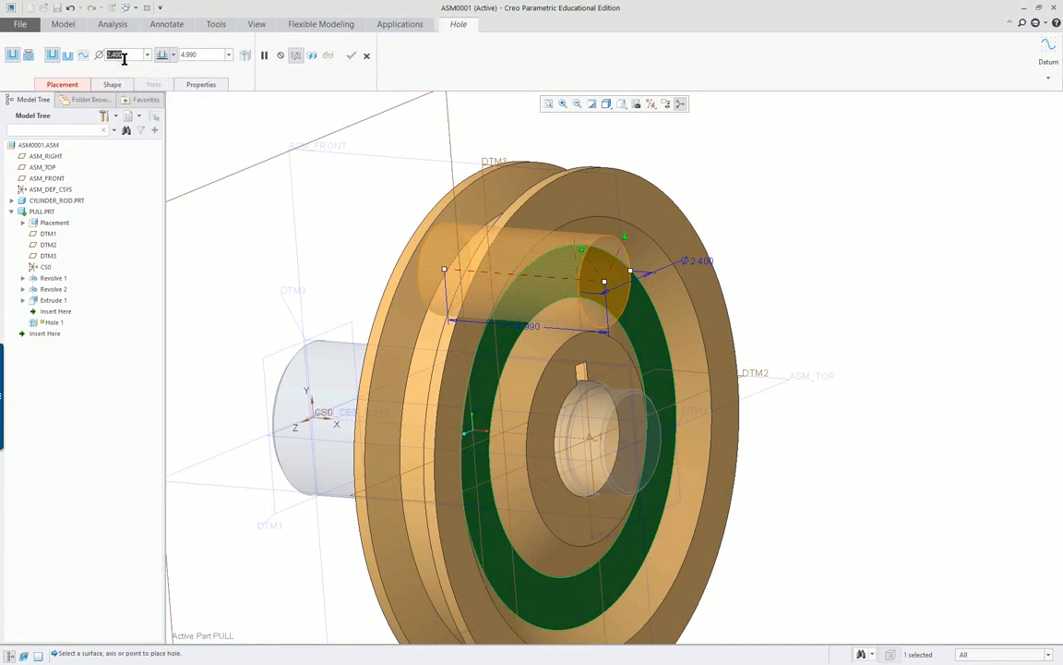
key(BackSpace)
text(.7)
key(Return)
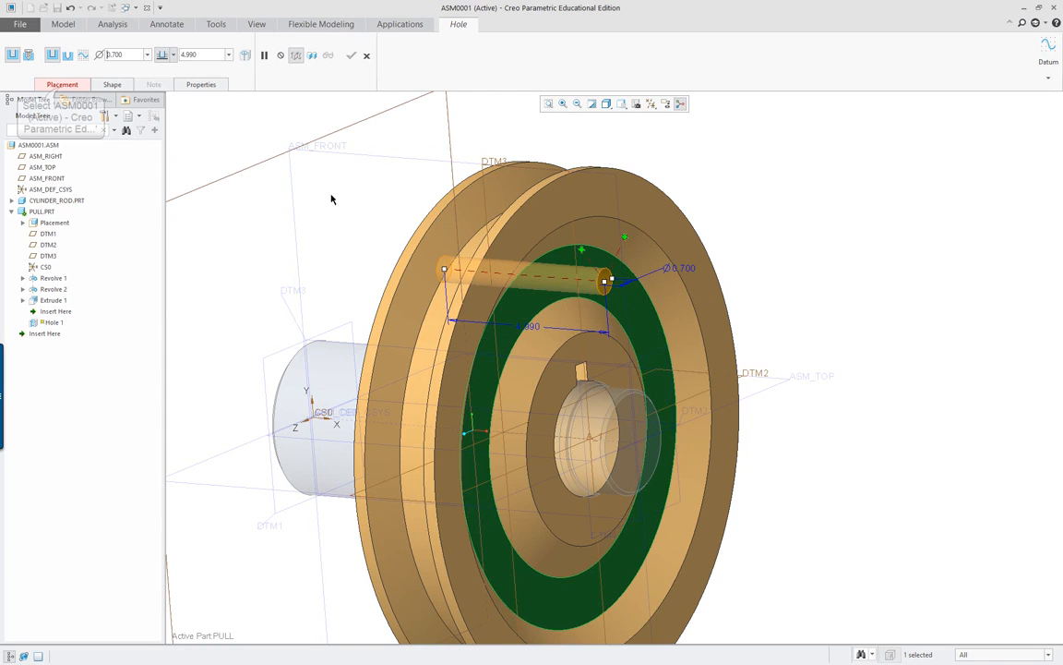
Set the hole's placement type to Diameter and pick the pulley's central axis A_1 as the first offset reference.
click(62, 85)
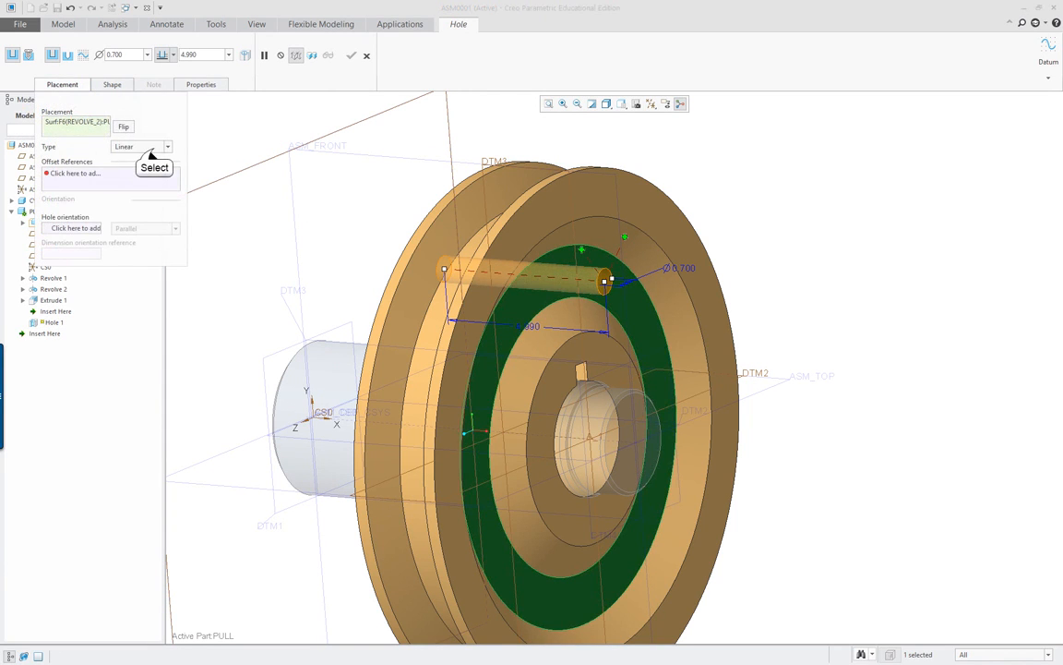
click(152, 146)
click(146, 177)
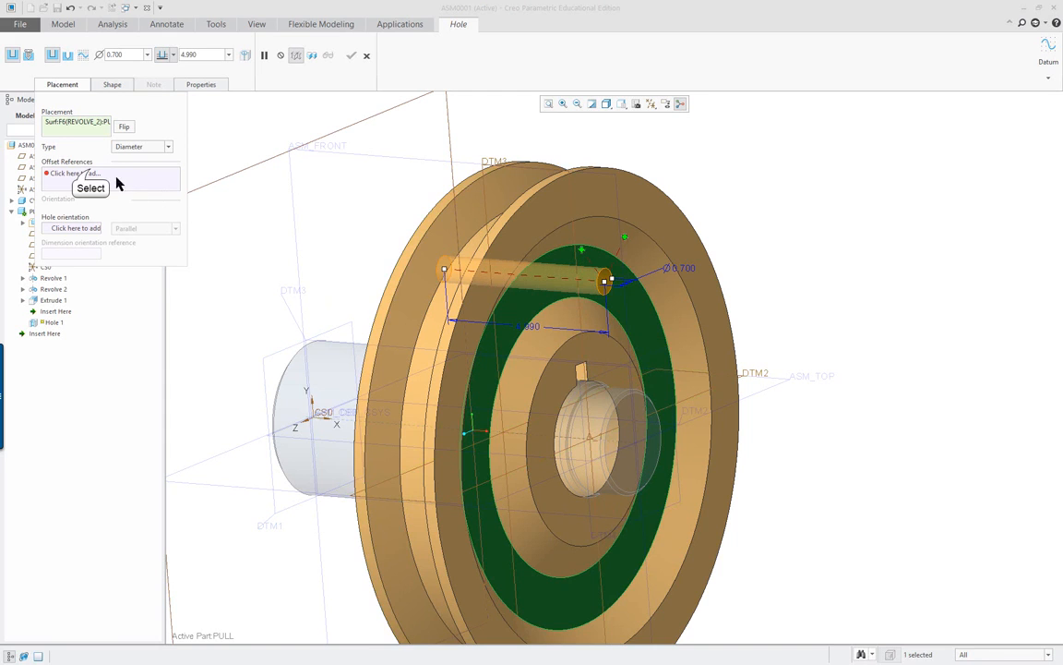
click(75, 173)
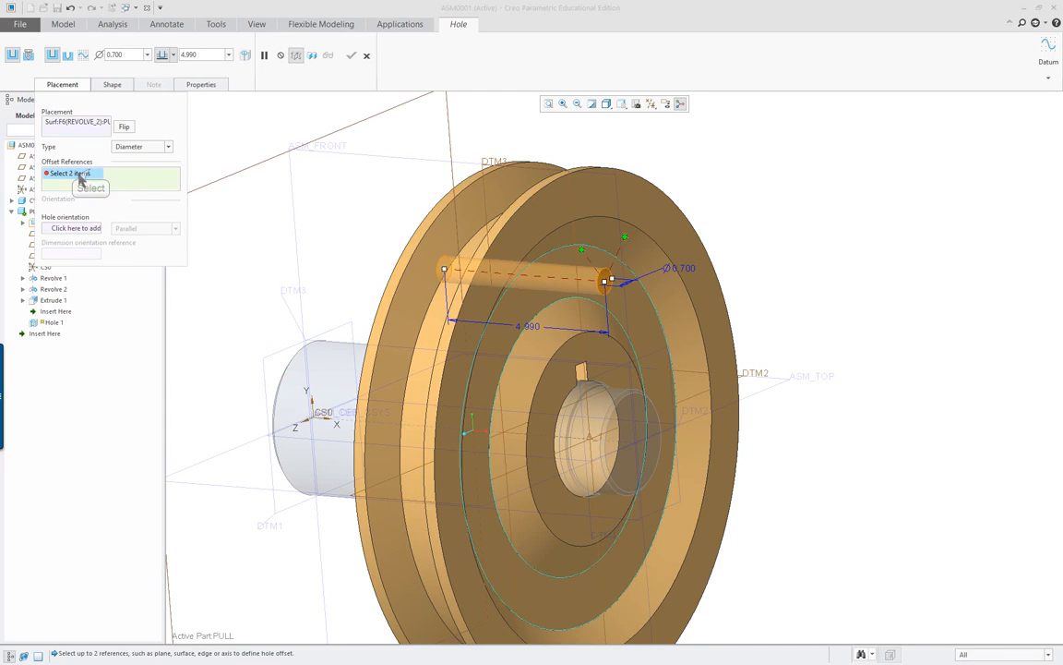
click(633, 445)
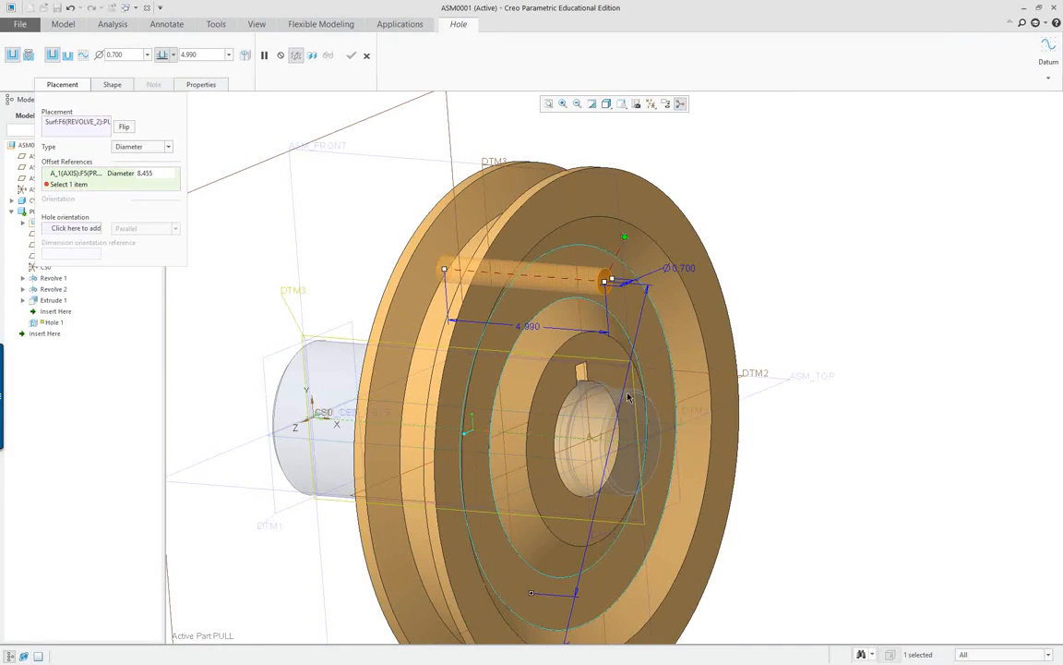
Add the ASM_TOP plane as the hole's second offset reference with an angle of 0.
scroll(635, 443, up, 3)
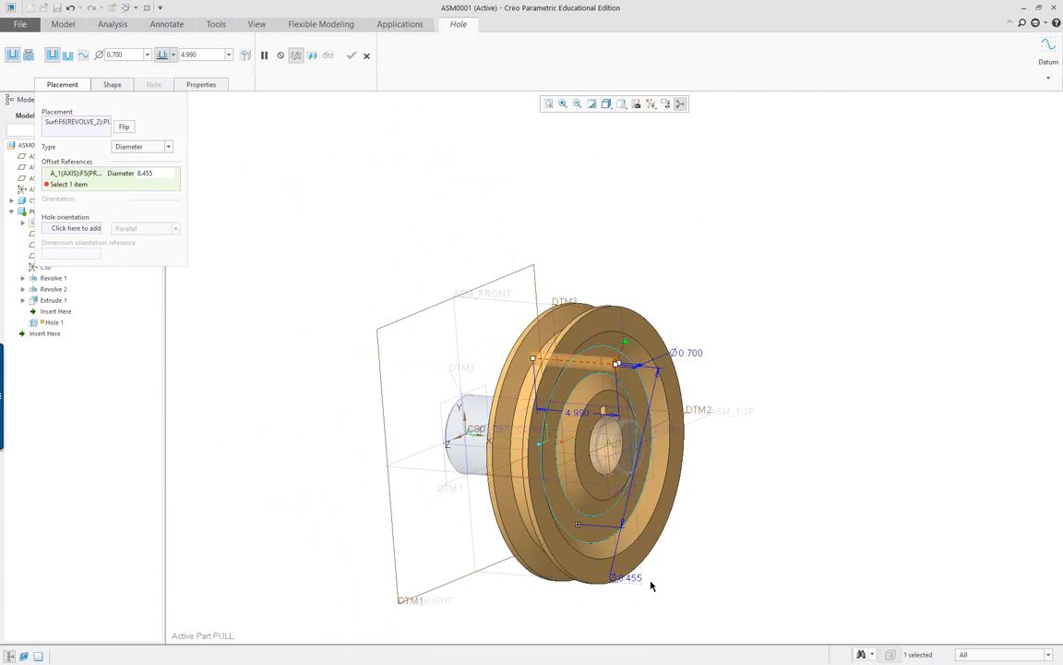
scroll(650, 586, down, 4)
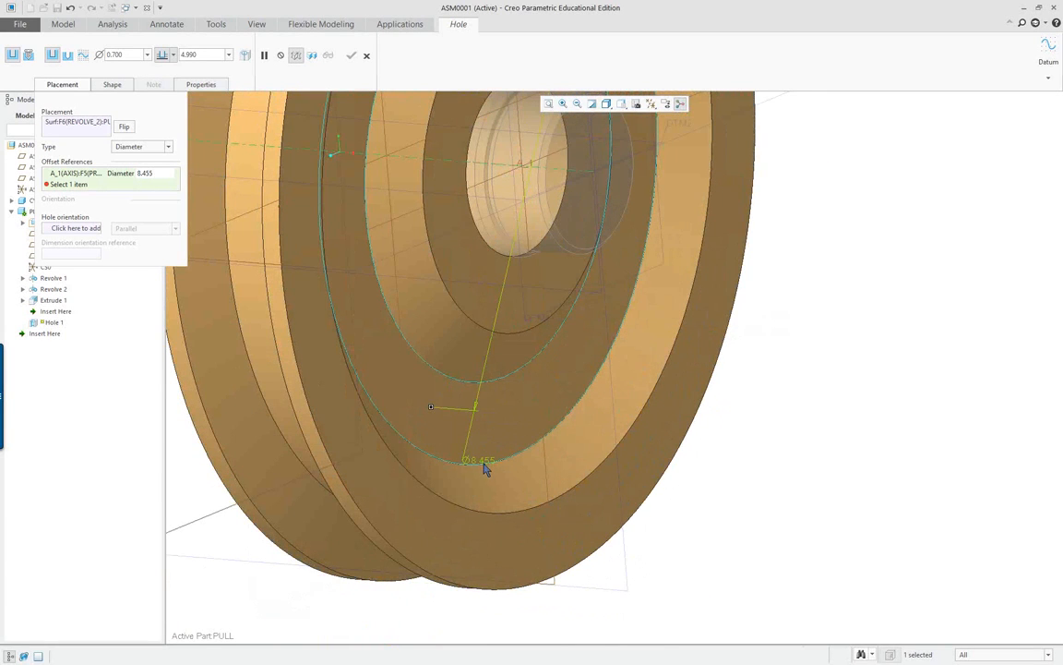
scroll(540, 471, up, 4)
scroll(498, 315, down, 2)
scroll(498, 314, up, 3)
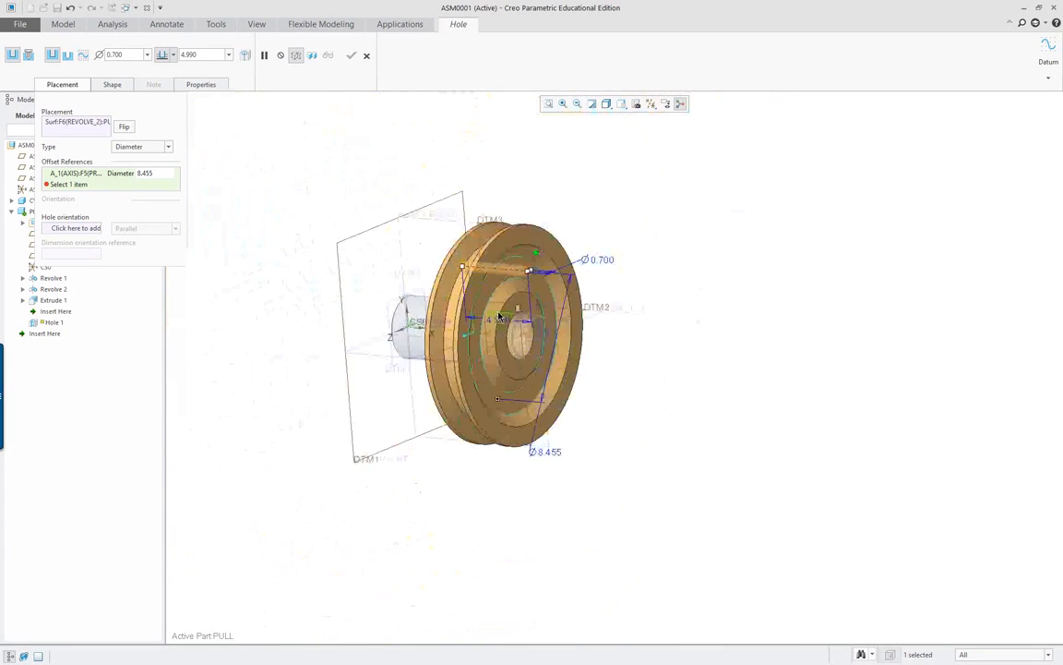
scroll(468, 275, down, 1)
click(57, 184)
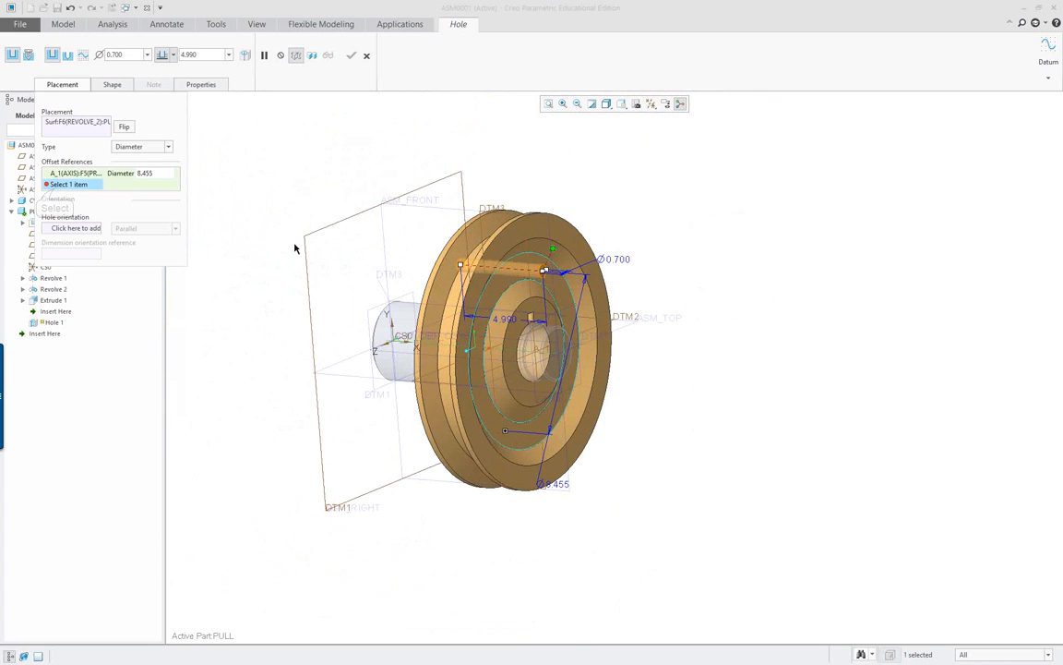
click(626, 333)
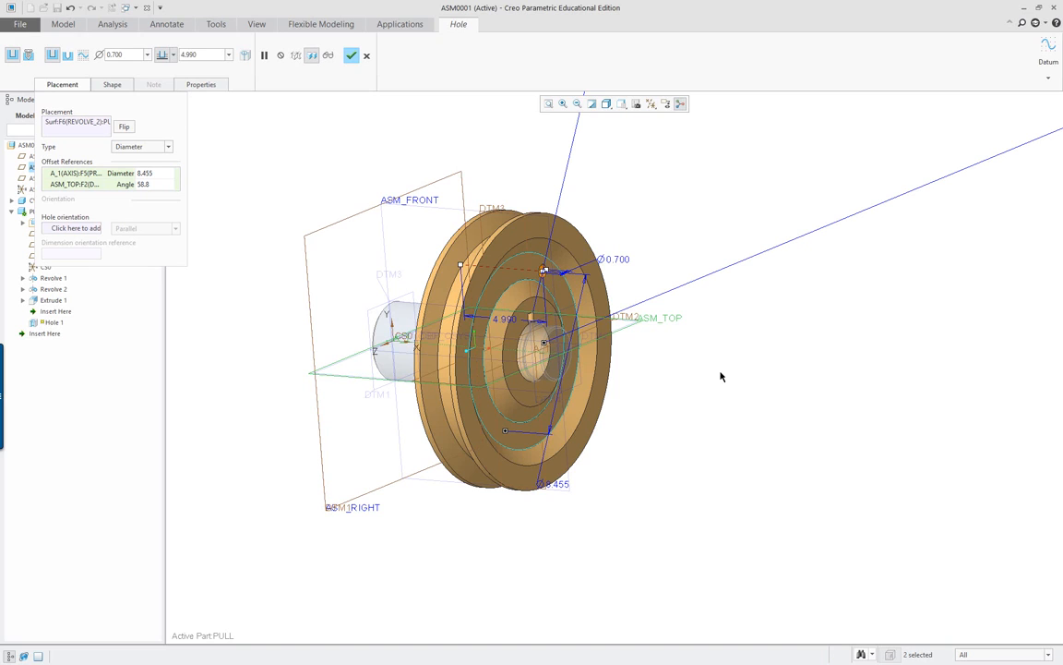
double_click(148, 186)
text(0)
key(Return)
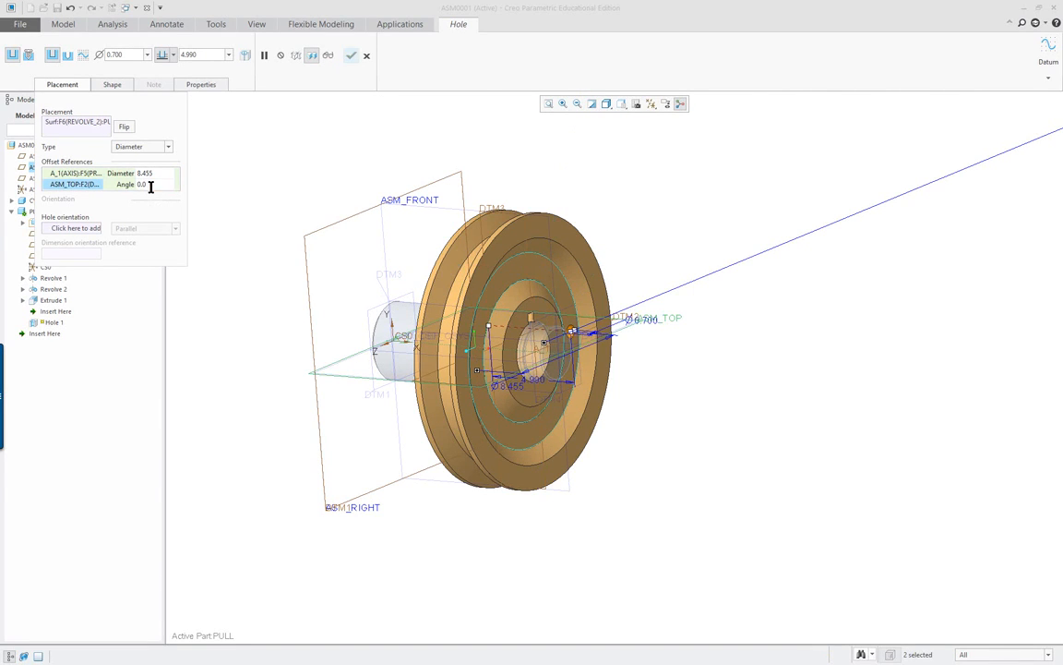
Set the hole's placement circle diameter about axis A_1 to 8.5.
double_click(148, 174)
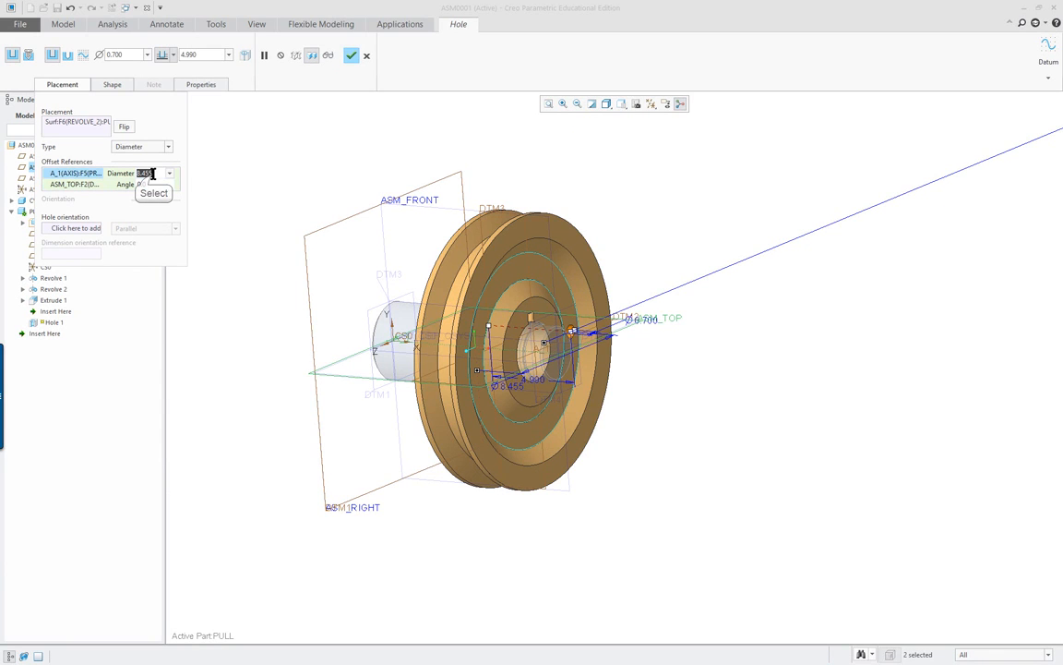
text(8)
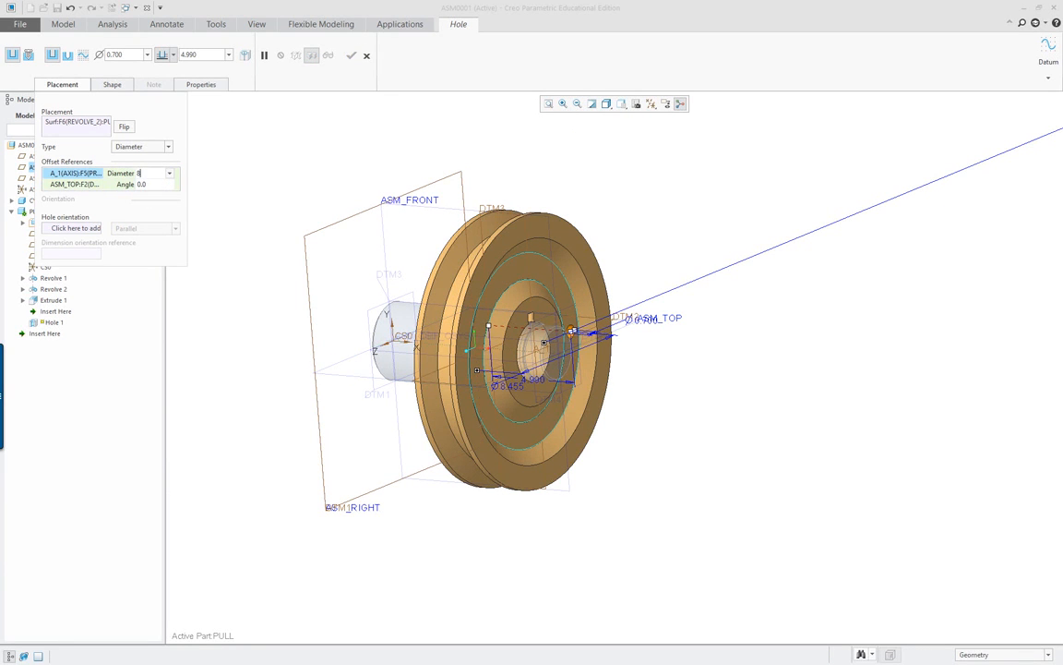
text(.5)
key(Return)
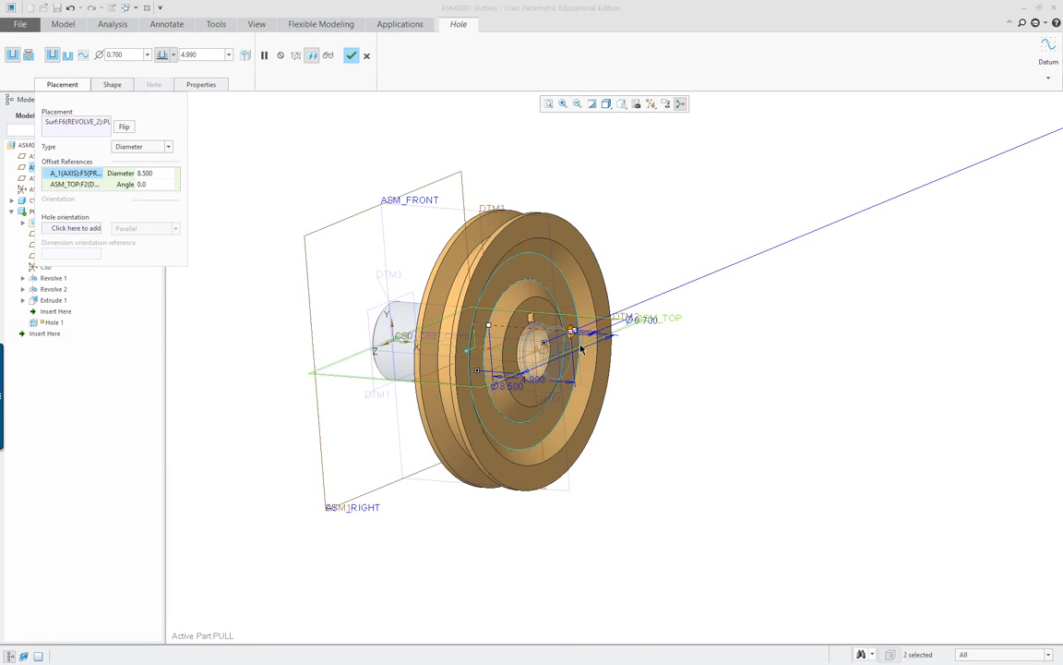
Check the hole preview on the pulley's recessed face and complete the hole feature.
scroll(581, 348, down, 5)
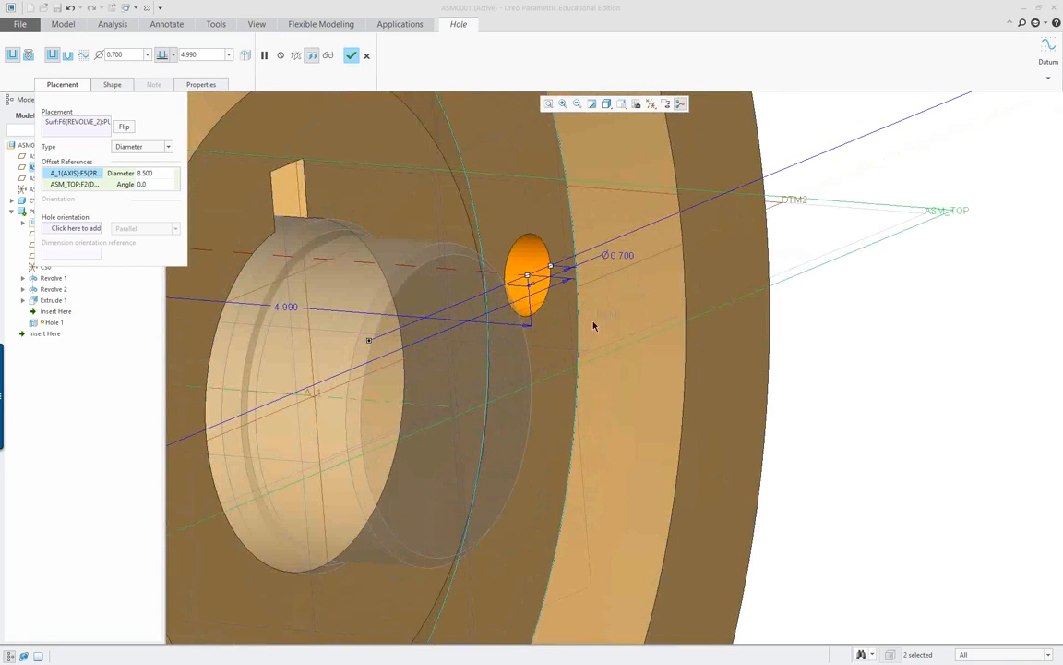
scroll(586, 341, up, 3)
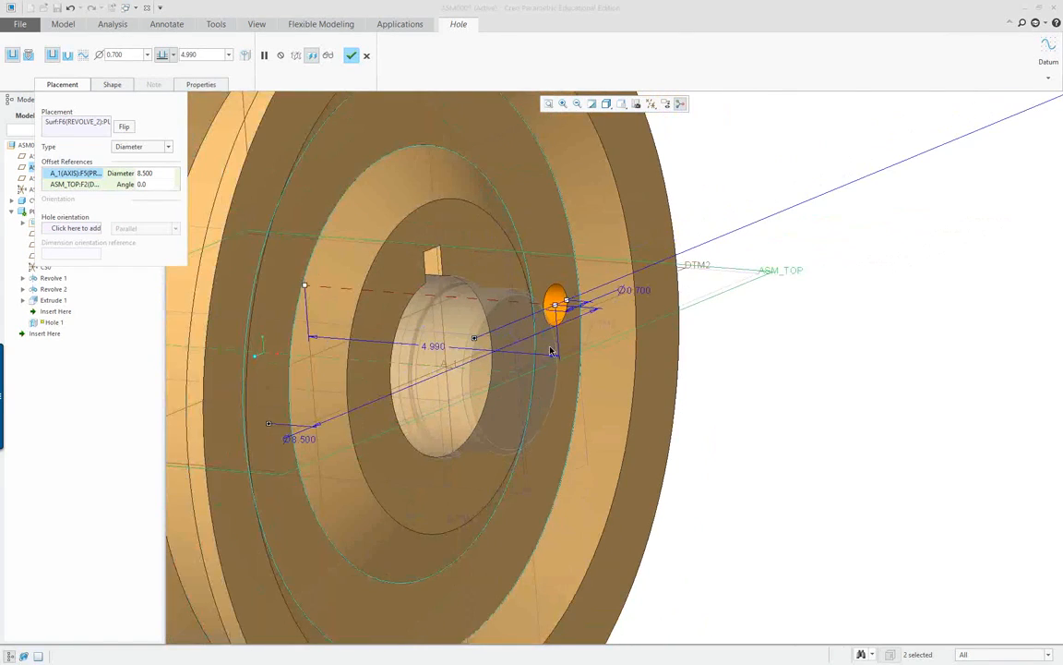
scroll(550, 348, up, 3)
mouse_move(551, 348)
middle_down()
mouse_move(513, 358)
mouse_move(534, 347)
middle_up()
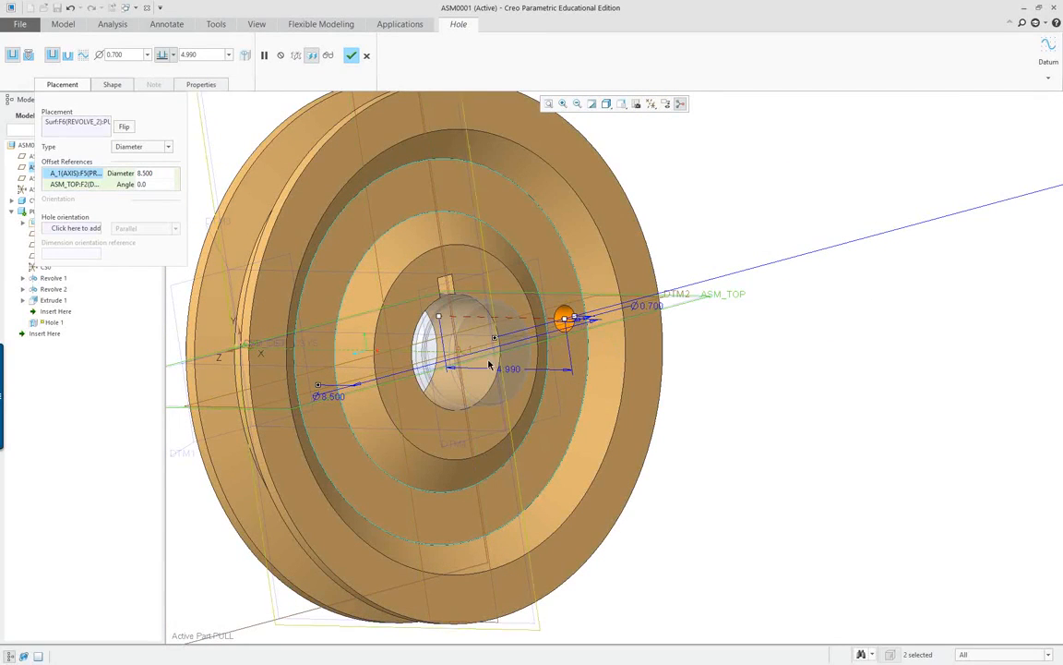
middle_drag(580, 367, 585, 387)
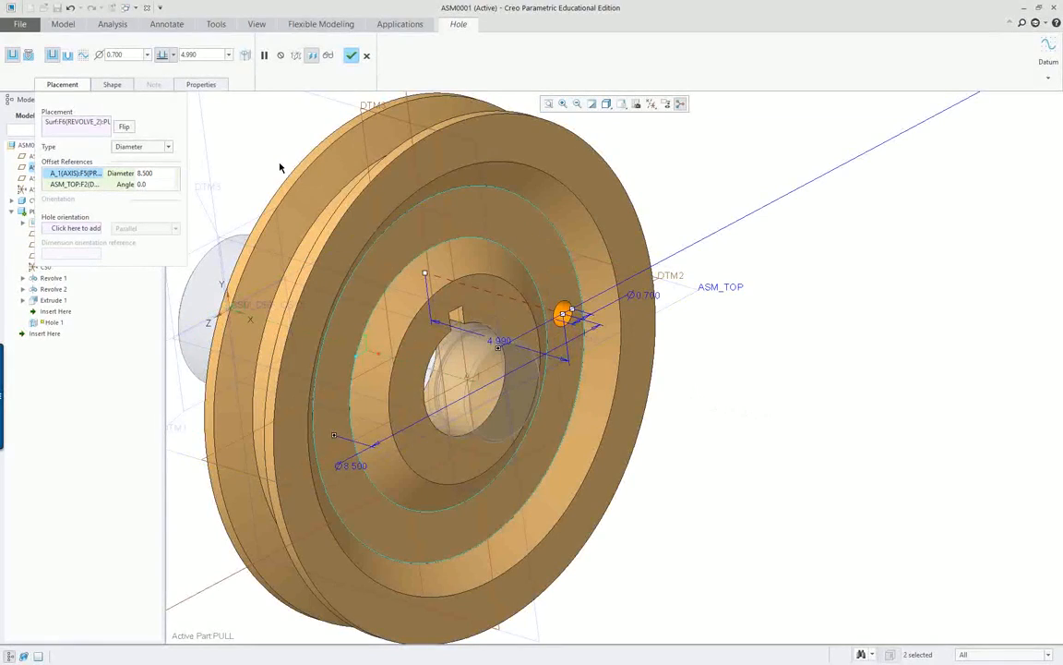
scroll(361, 206, up, 3)
scroll(280, 155, down, 2)
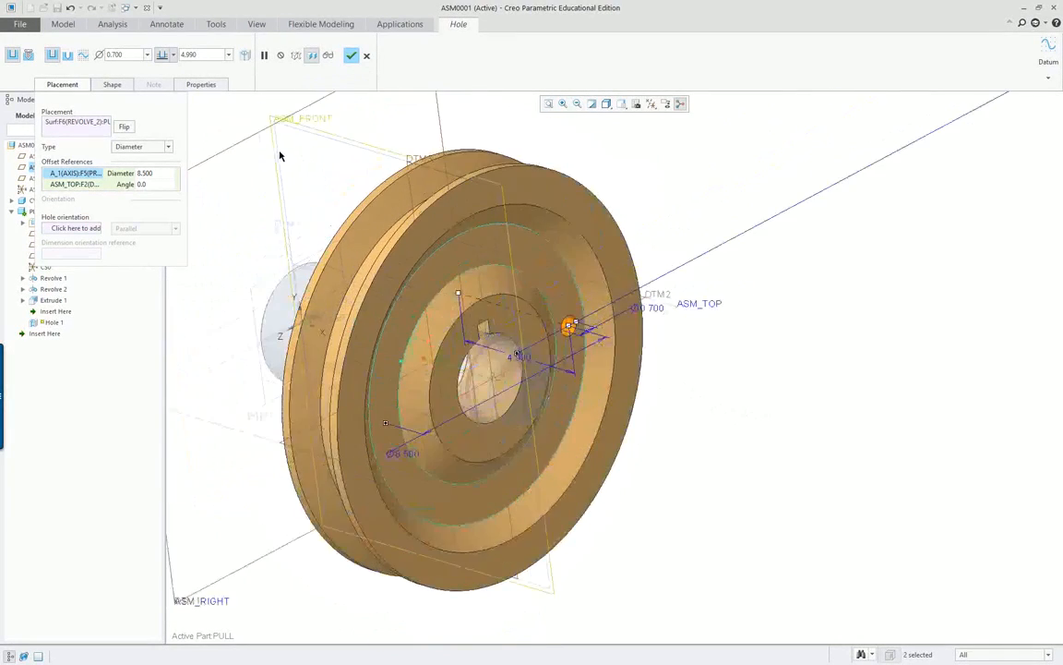
middle_drag(280, 155, 349, 50)
click(351, 55)
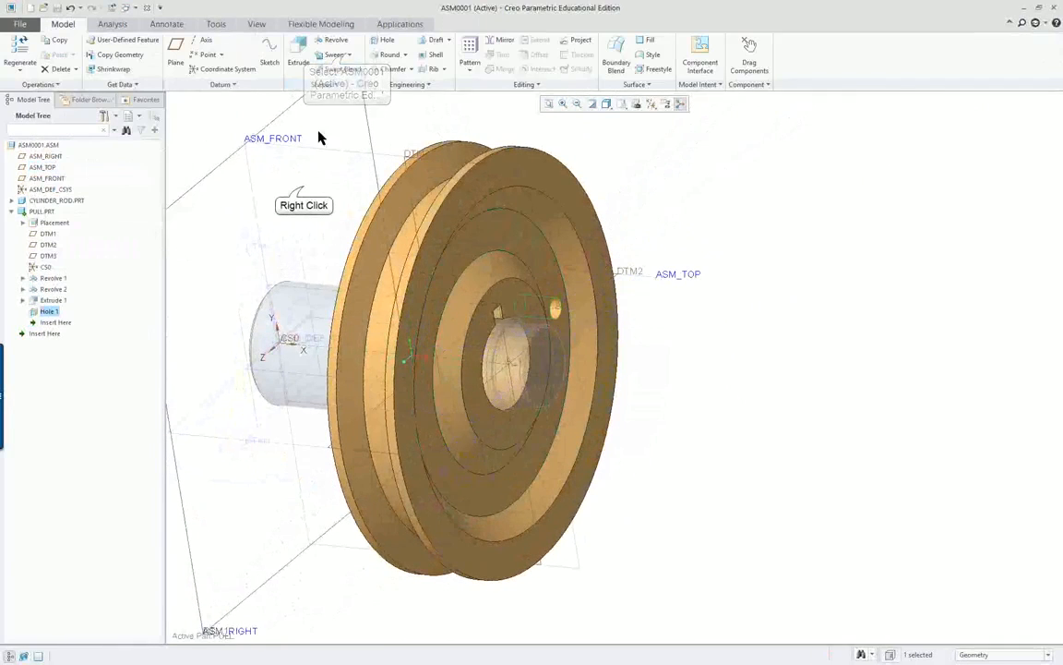
Start a pattern of the new hole and set the pattern type to Axis.
right_click(316, 138)
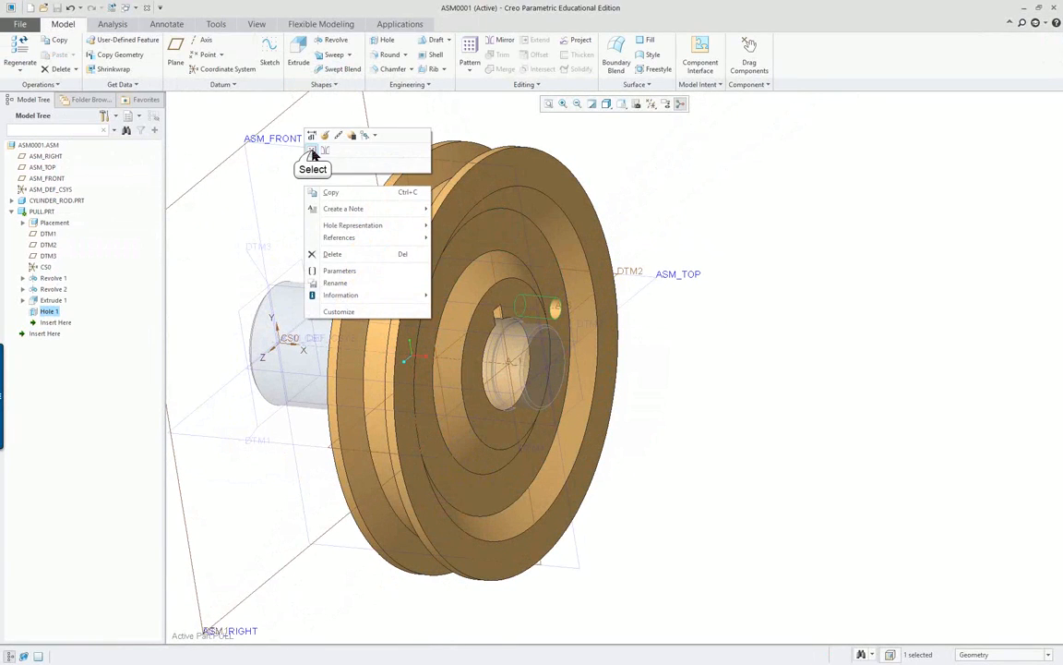
click(312, 152)
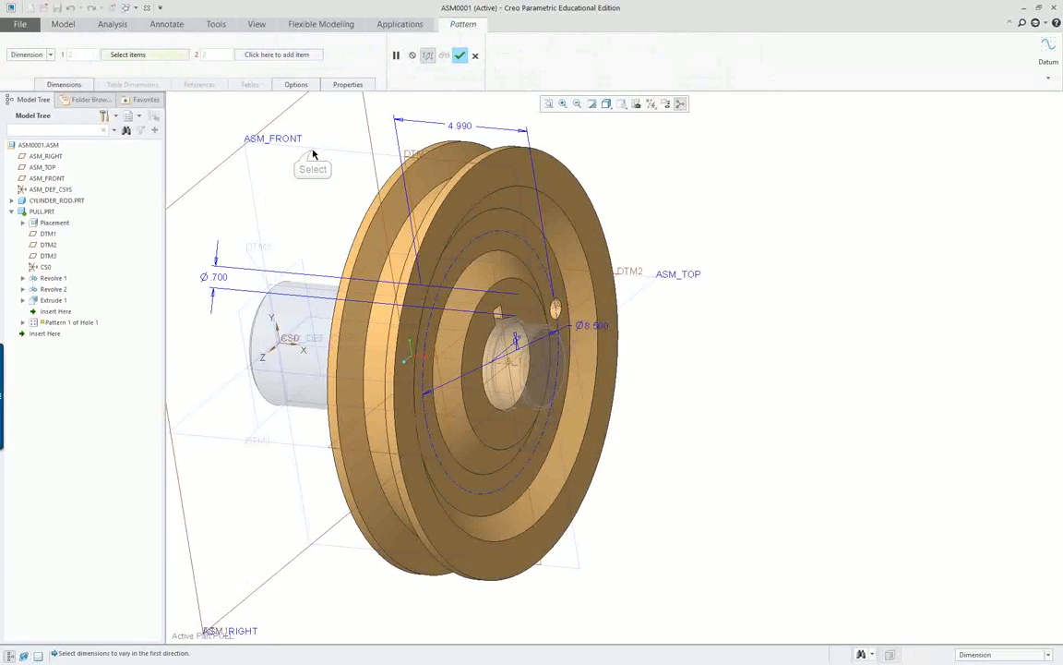
click(28, 58)
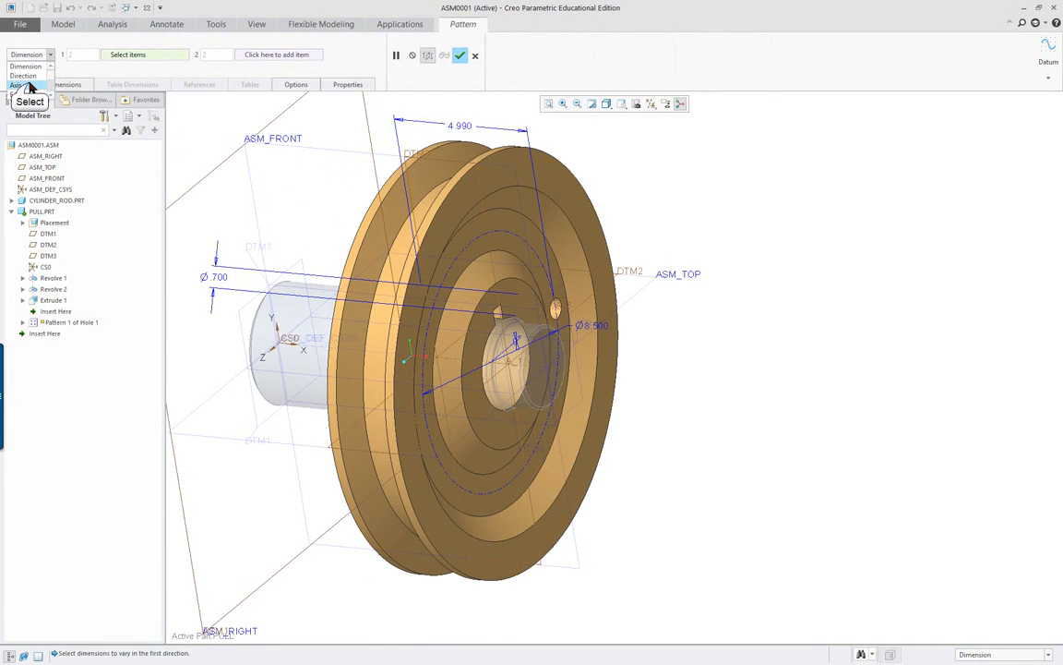
click(32, 85)
scroll(348, 206, down, 3)
scroll(301, 162, up, 4)
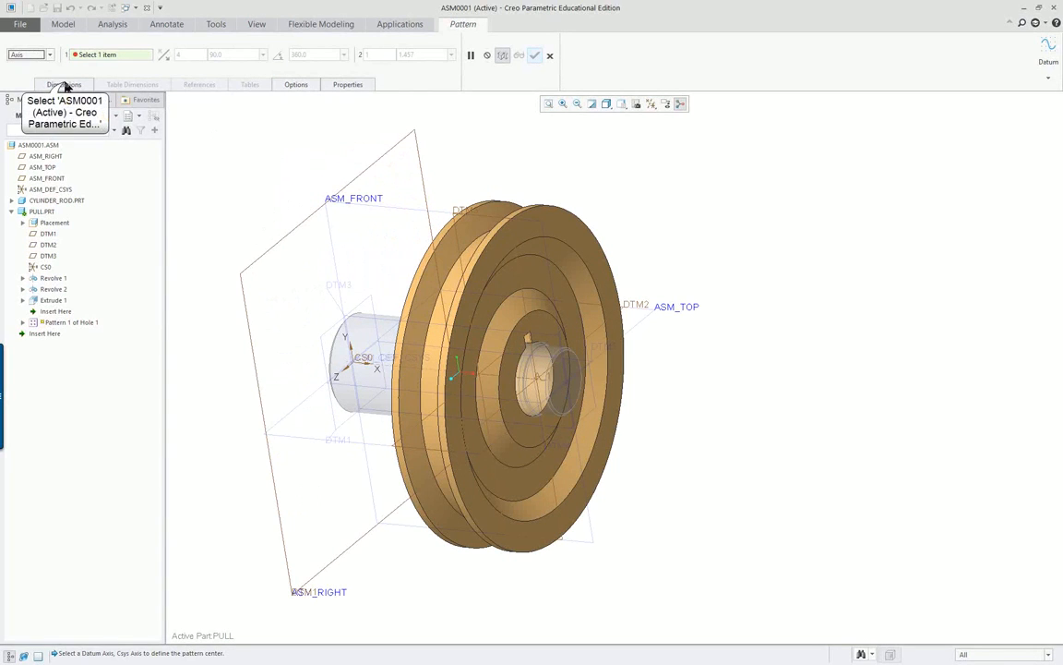
click(65, 85)
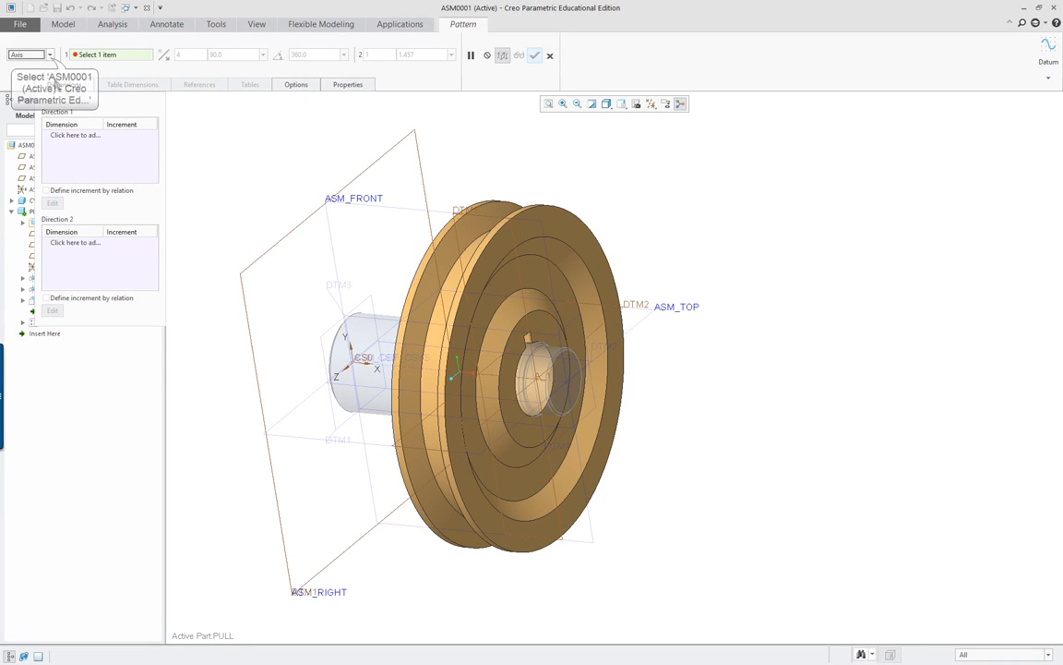
click(32, 75)
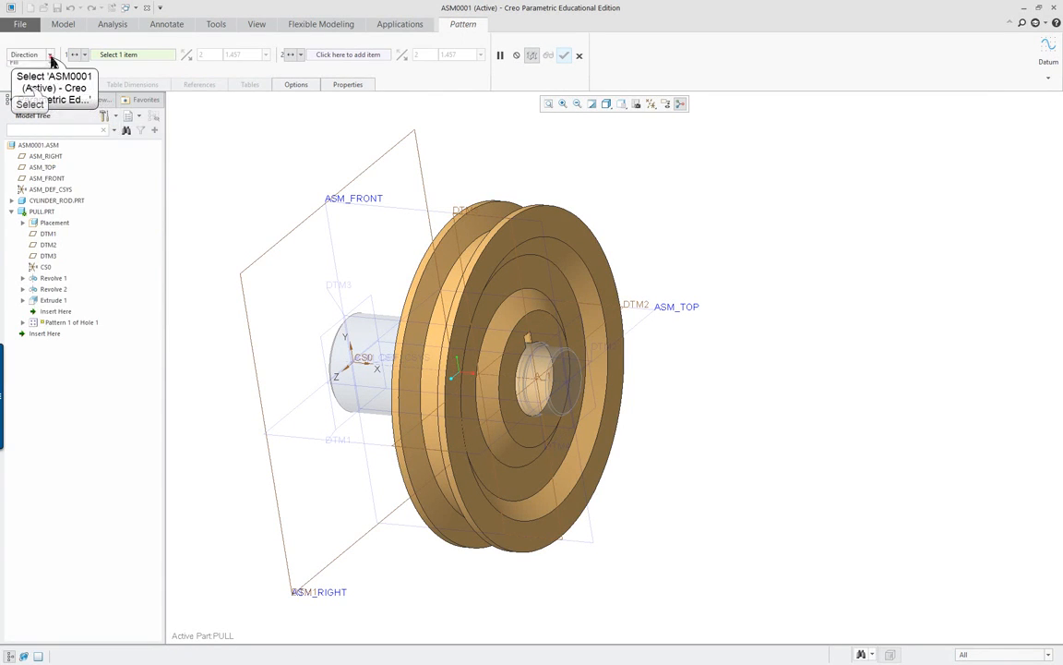
click(28, 87)
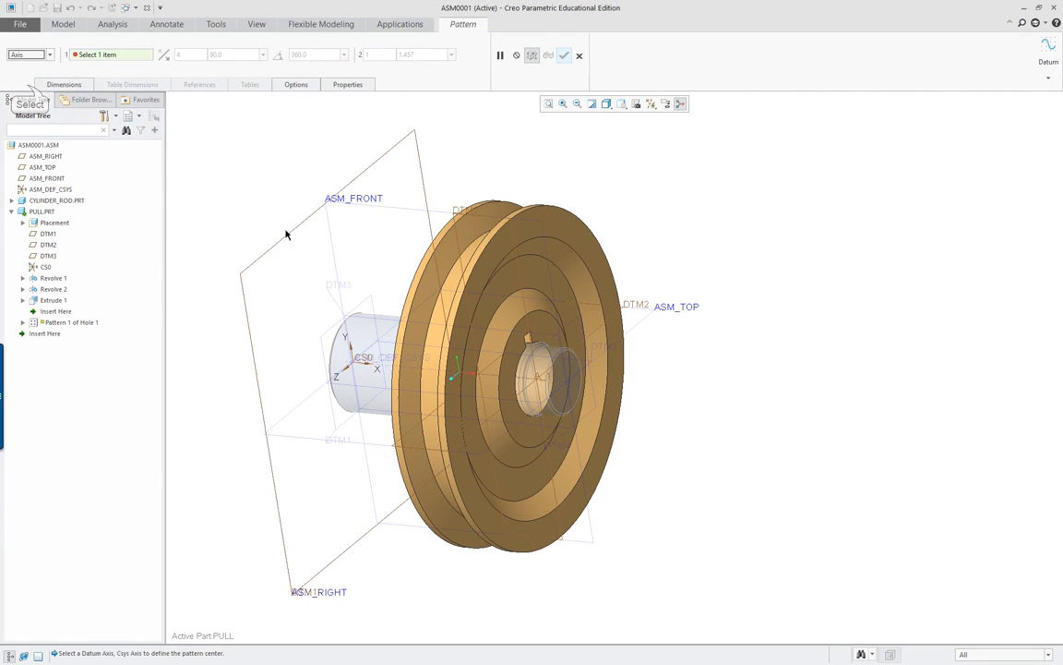
Pattern the hole around the pulley's central axis with 12 members at 30-degree spacing, reversing the angular direction.
click(538, 385)
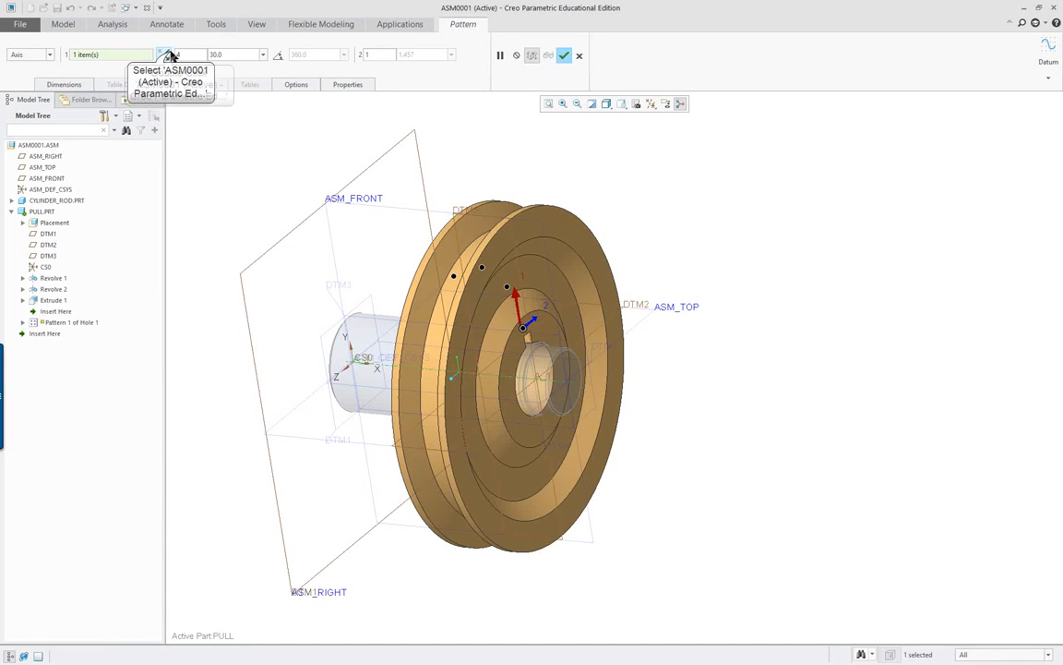
key(Return)
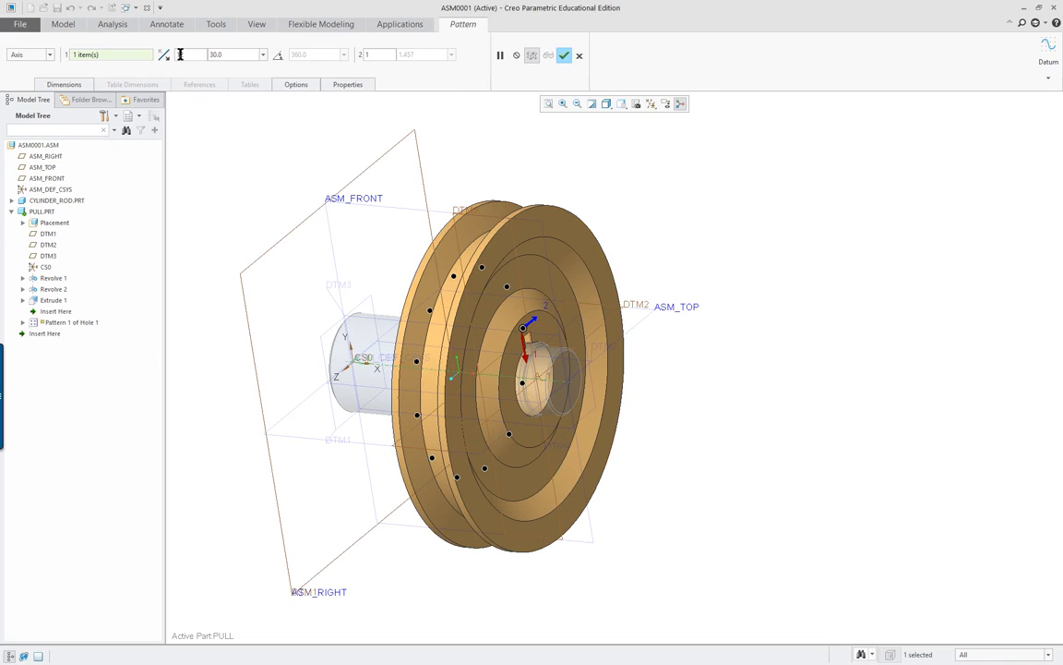
middle_drag(482, 249, 461, 236)
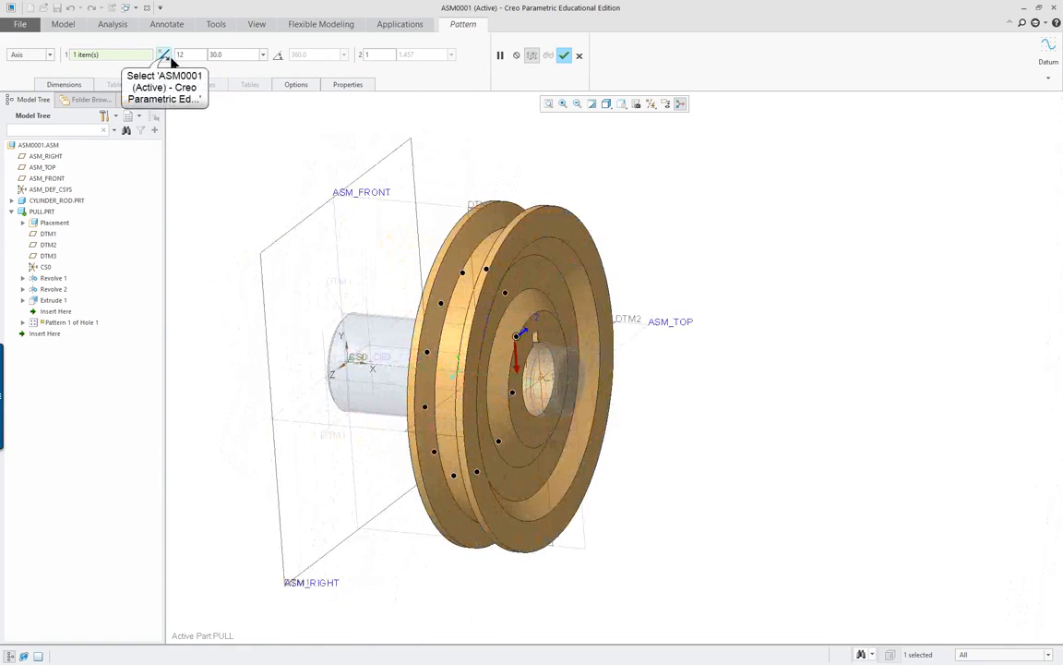
click(164, 56)
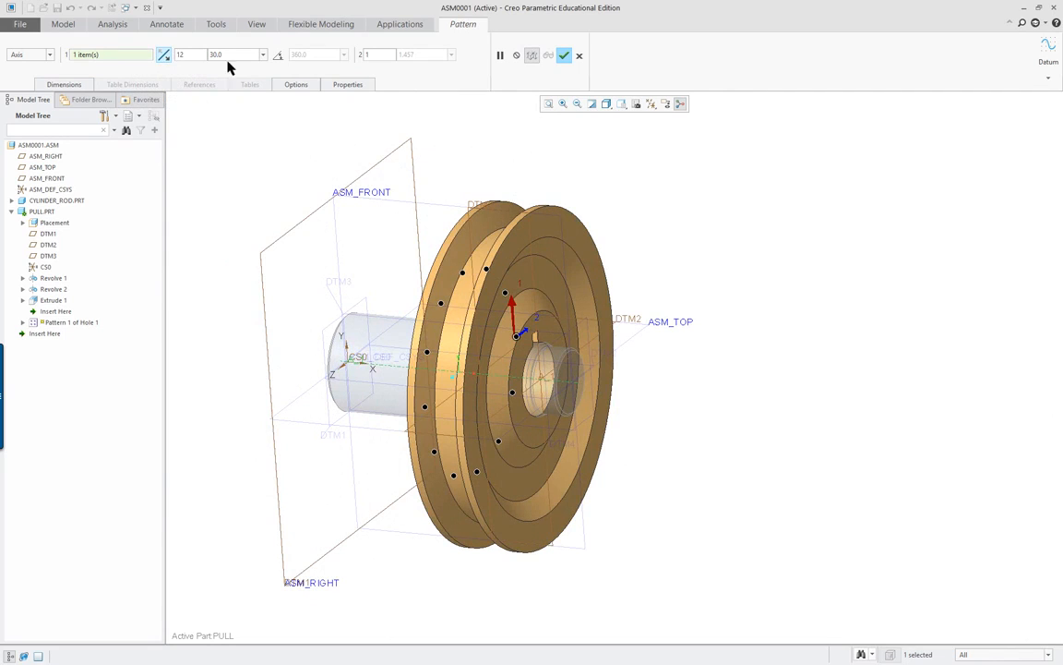
Complete the 12-hole axis pattern on the pulley and hide all axes, points, coordinate systems and datum planes.
click(564, 56)
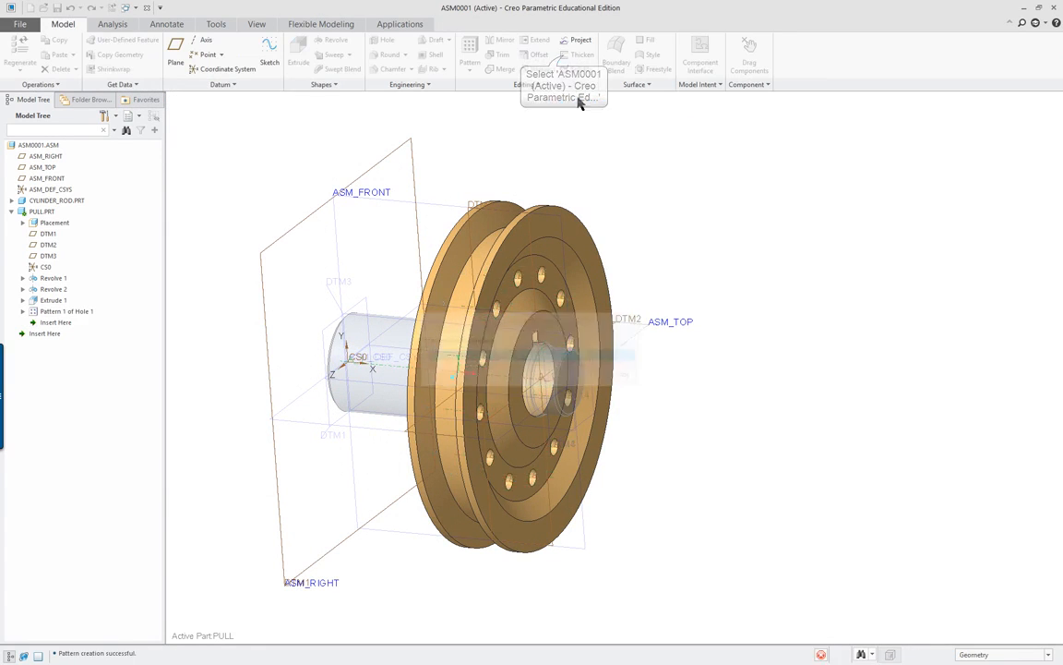
mouse_move(686, 340)
middle_down()
mouse_move(826, 325)
mouse_move(676, 332)
middle_up()
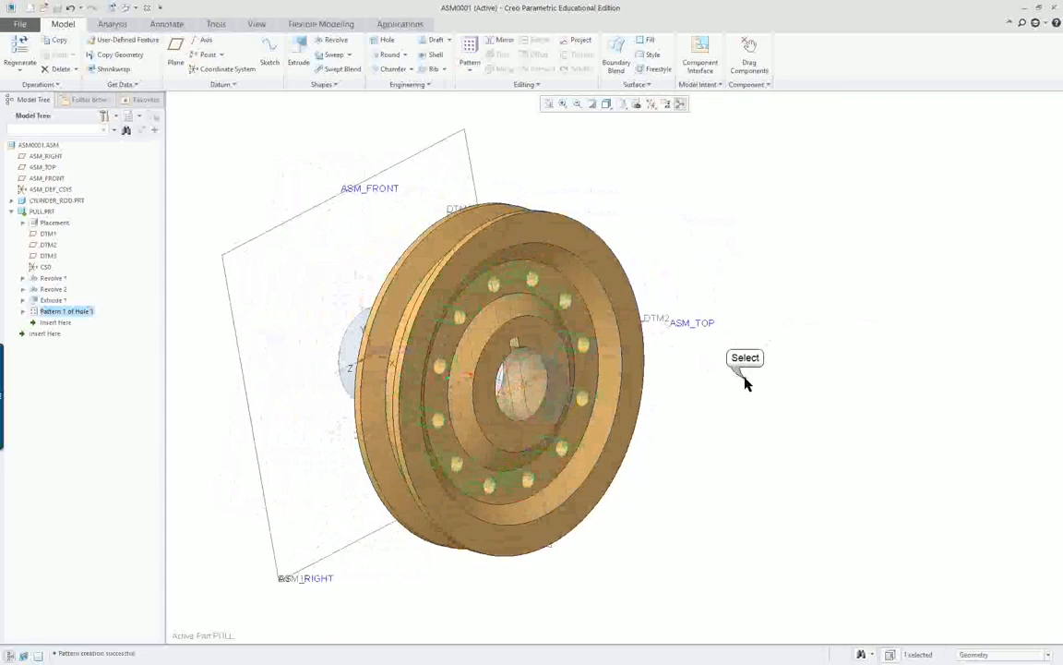
scroll(252, 288, up, 2)
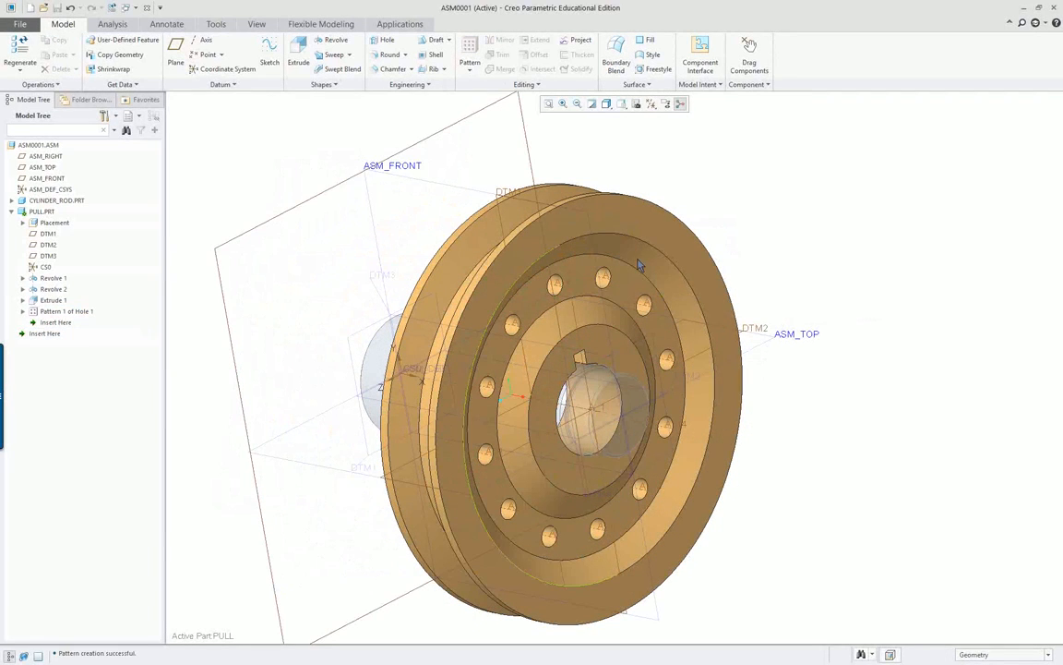
click(650, 104)
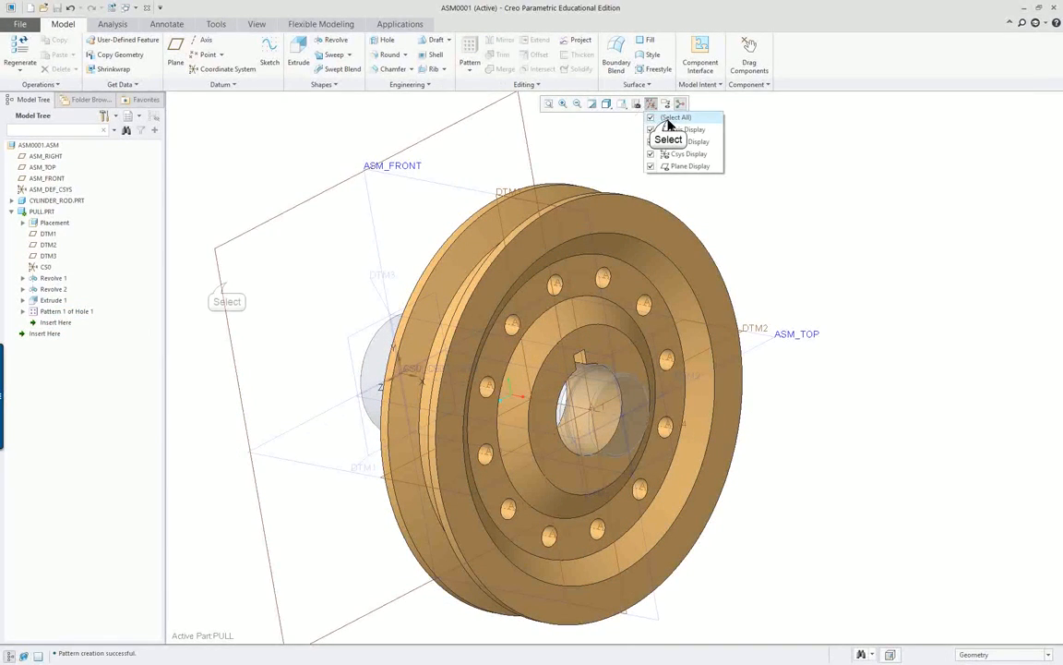
click(650, 126)
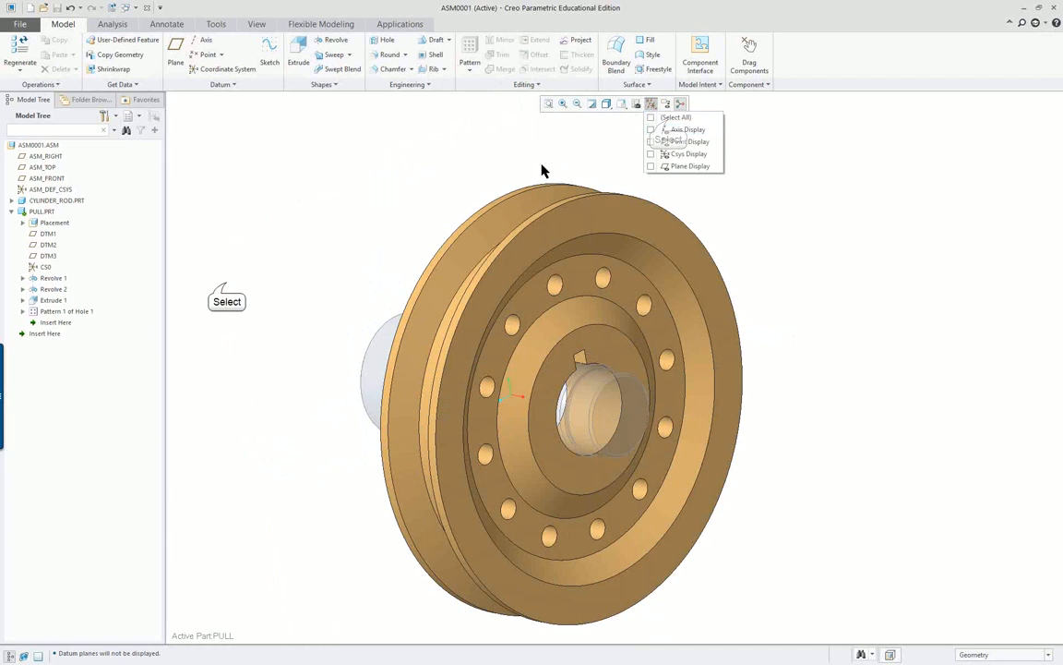
click(63, 310)
click(55, 301)
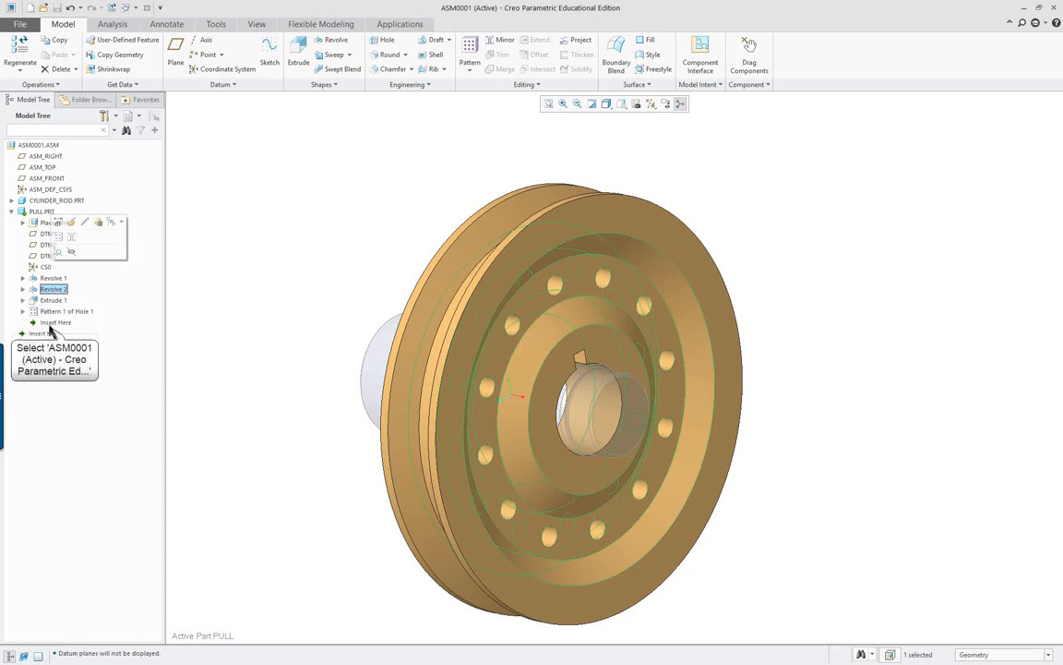
click(54, 323)
click(52, 324)
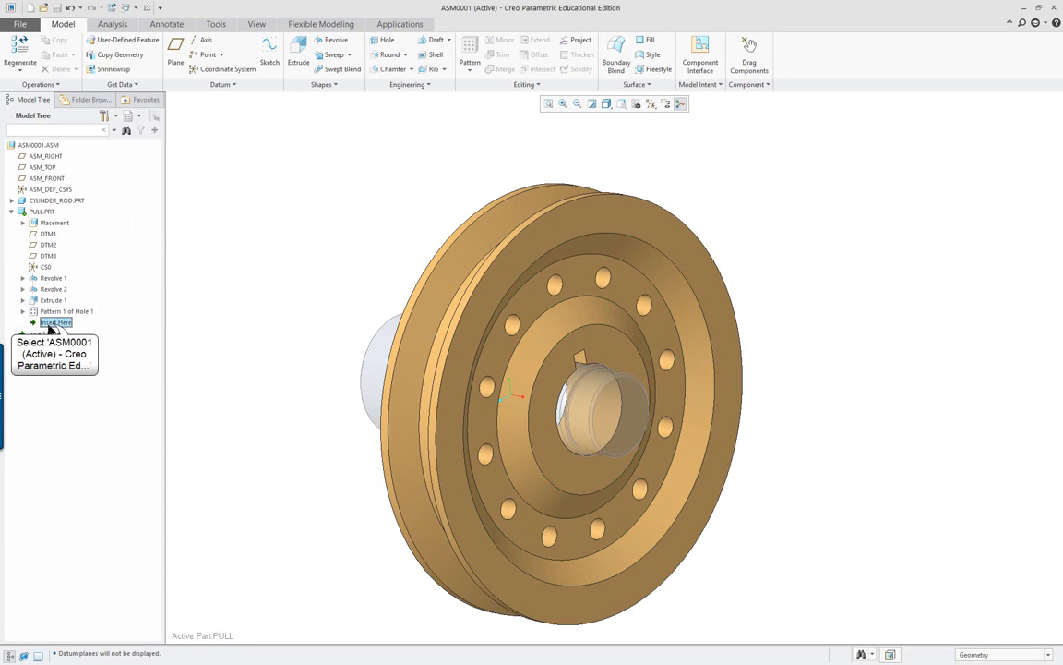
drag(53, 324, 54, 300)
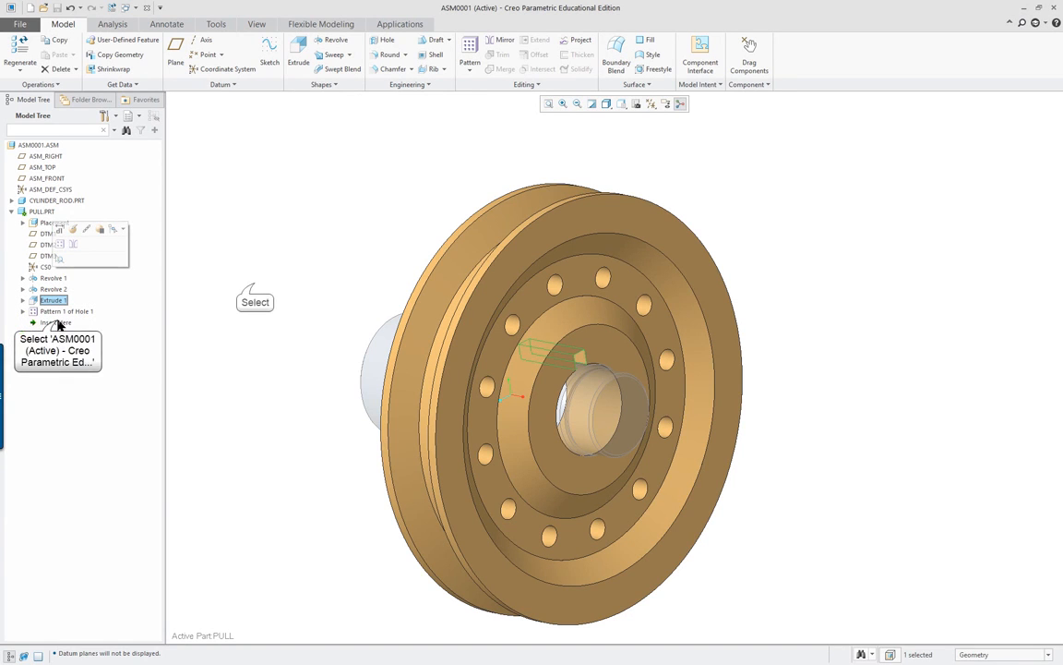
click(255, 289)
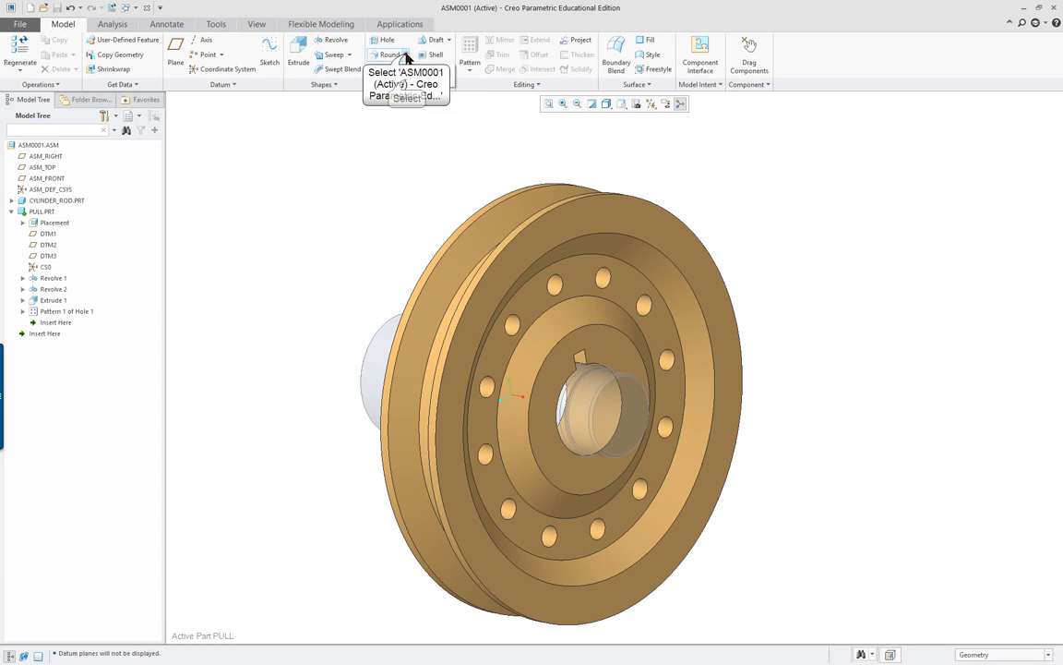
Try an Auto Round with a 0.1 radius on the pulley's edges and undo it.
click(399, 82)
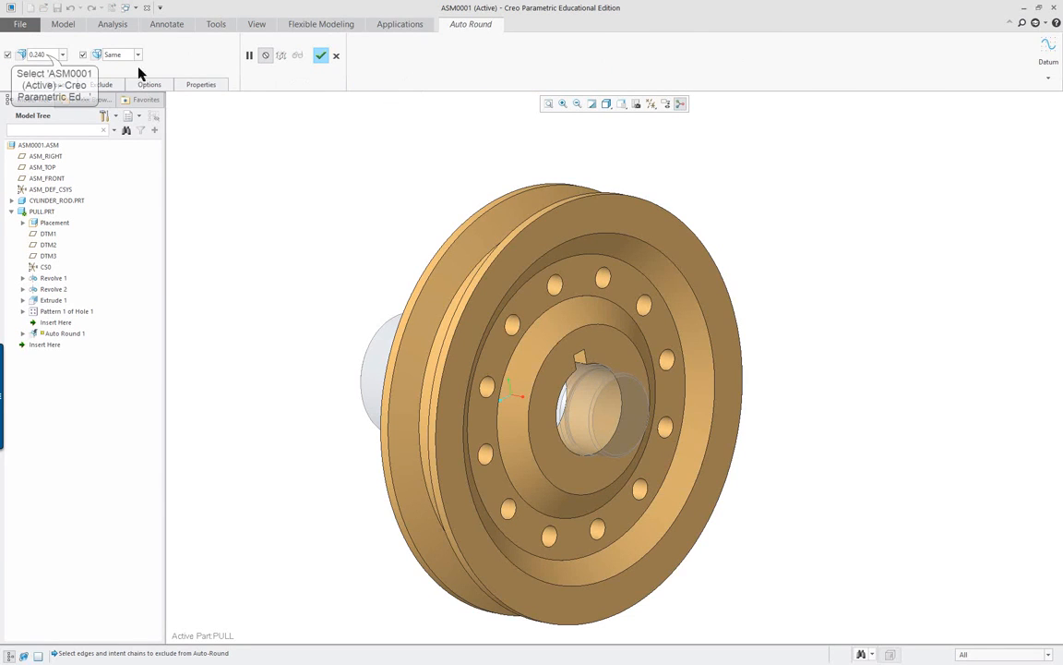
double_click(41, 54)
text(.1)
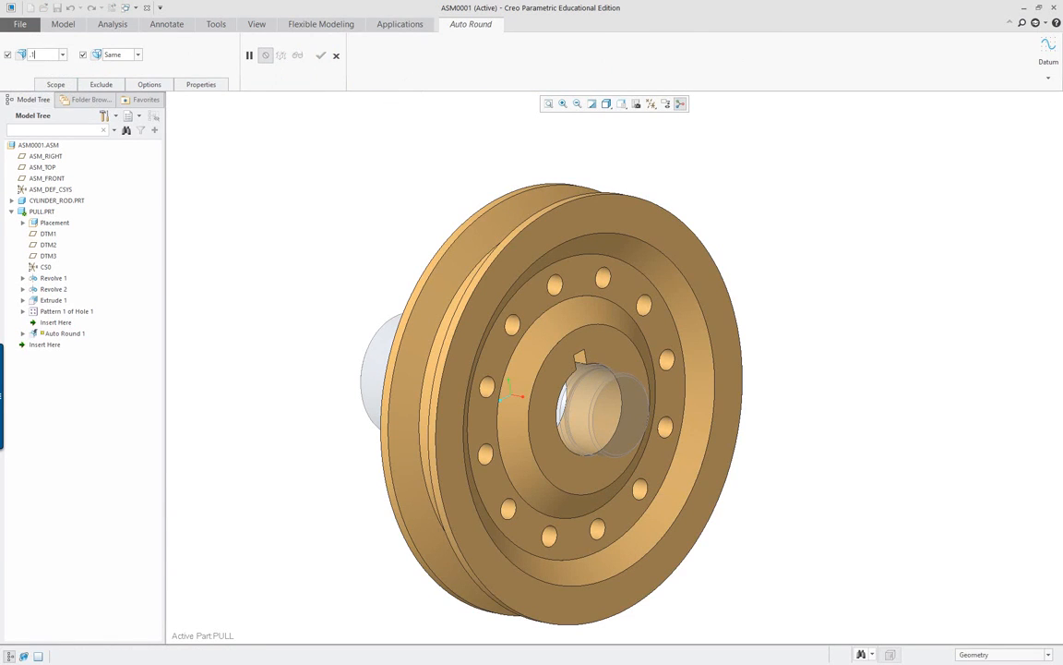
click(321, 56)
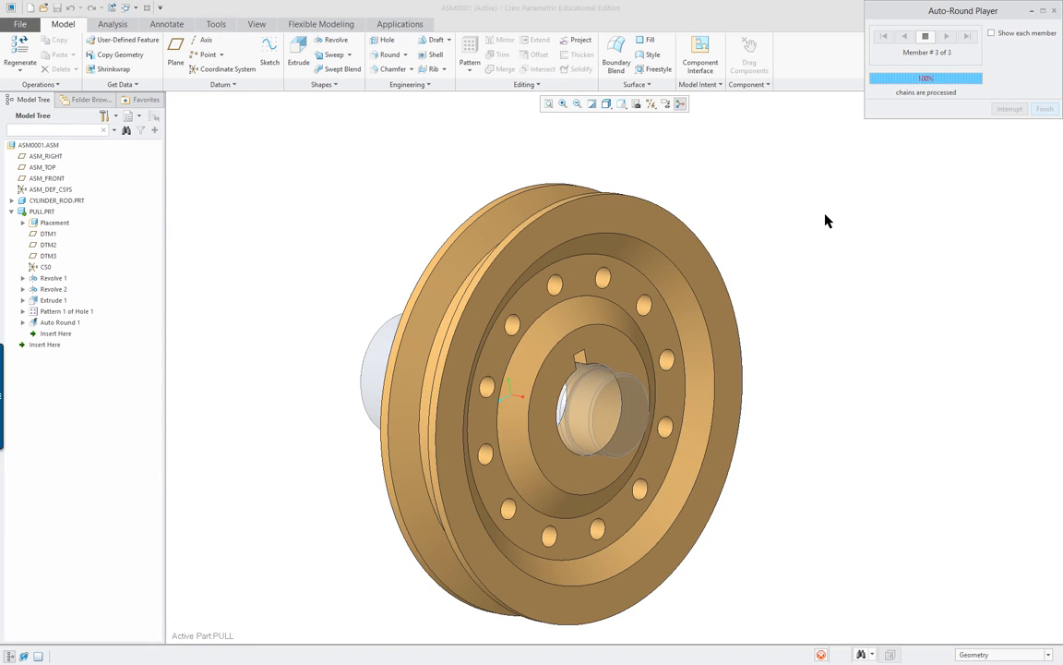
click(70, 7)
scroll(384, 260, up, 2)
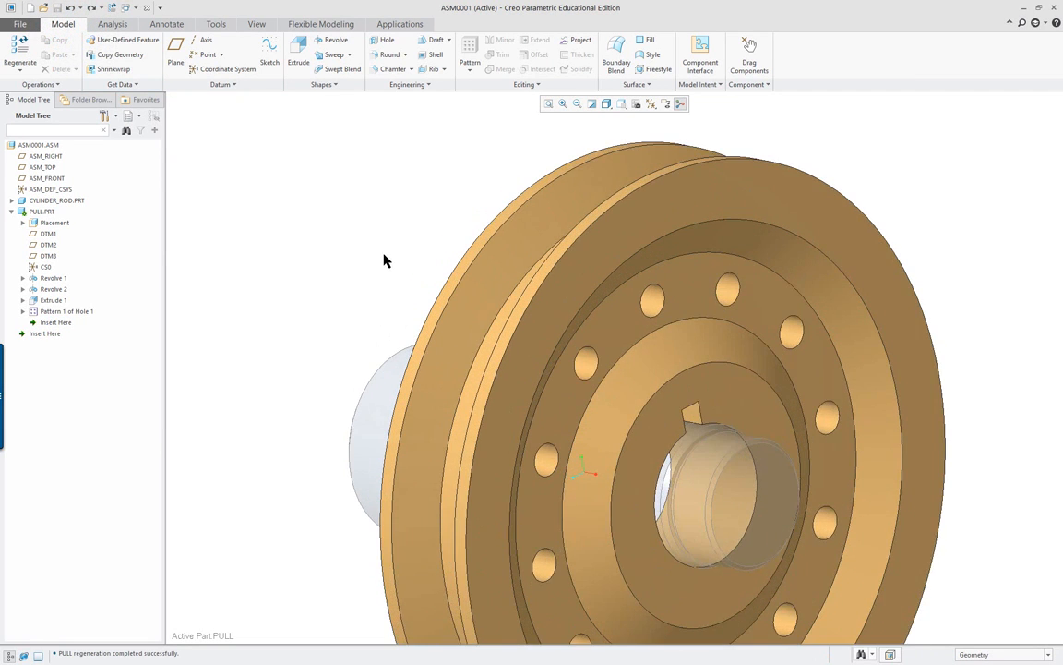
scroll(387, 259, down, 2)
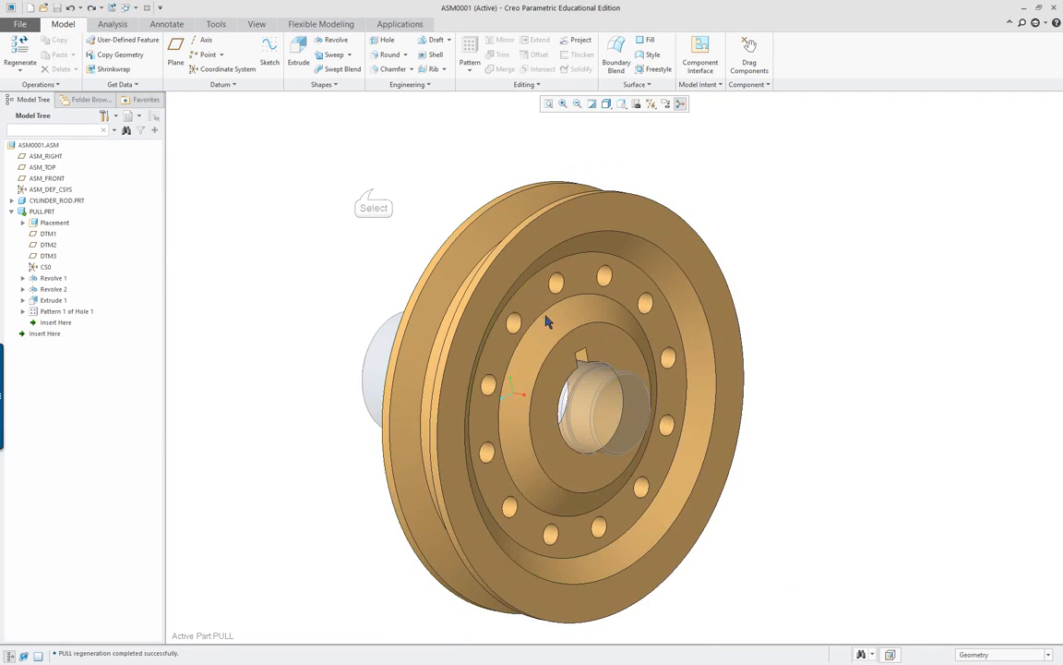
Select the four circular edges of the recess on the pulley's keyway-facing side together with that side's outer rim edge.
click(584, 306)
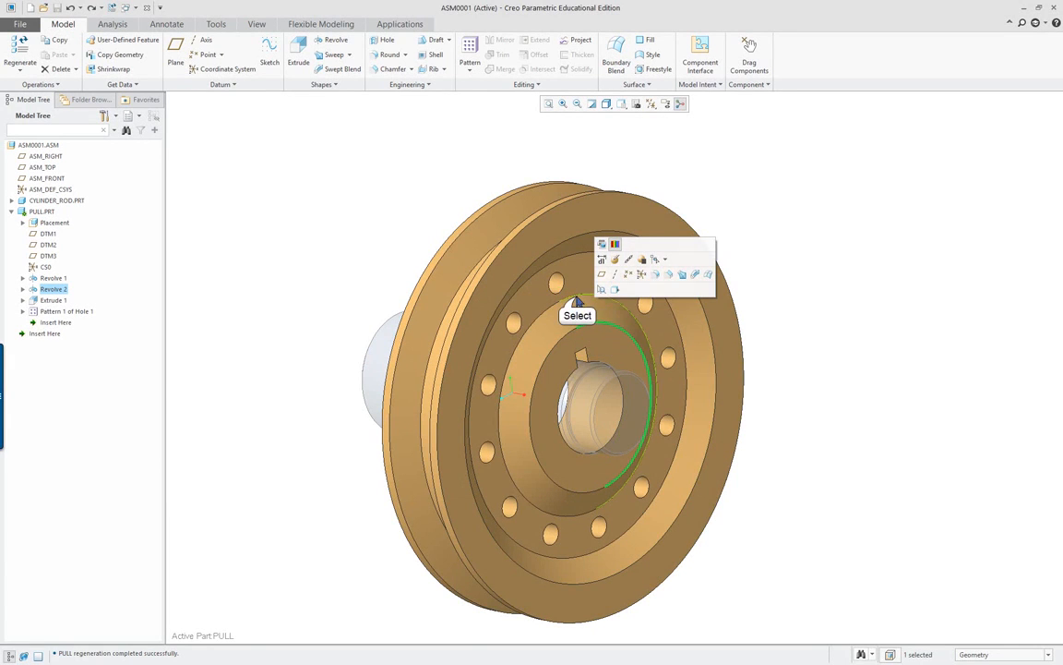
ctrl+click(576, 261)
ctrl+click(566, 253)
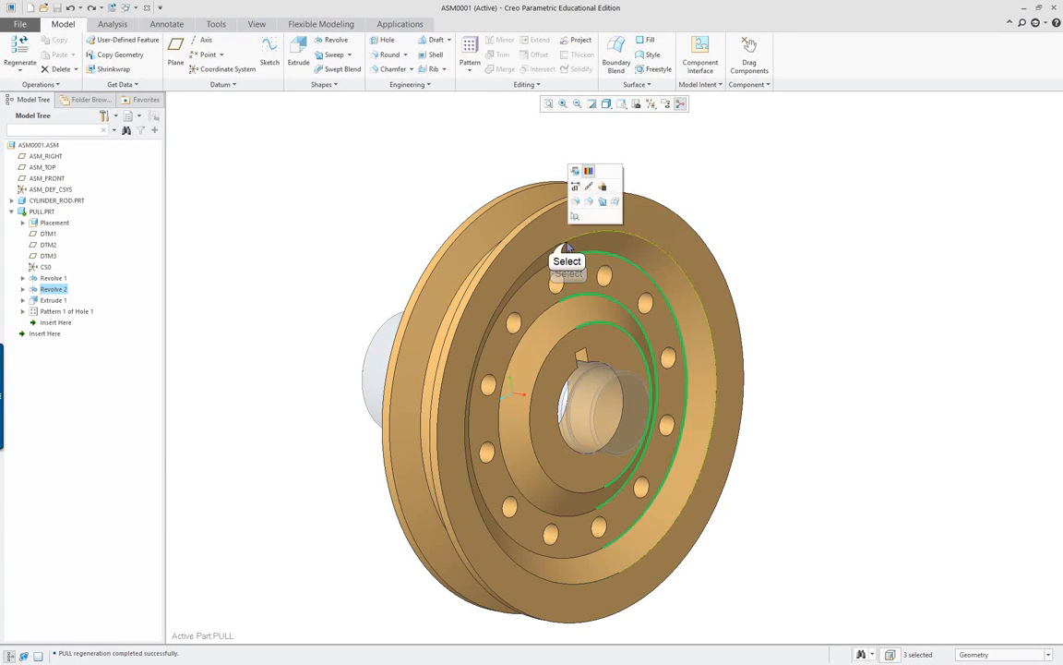
ctrl+click(563, 243)
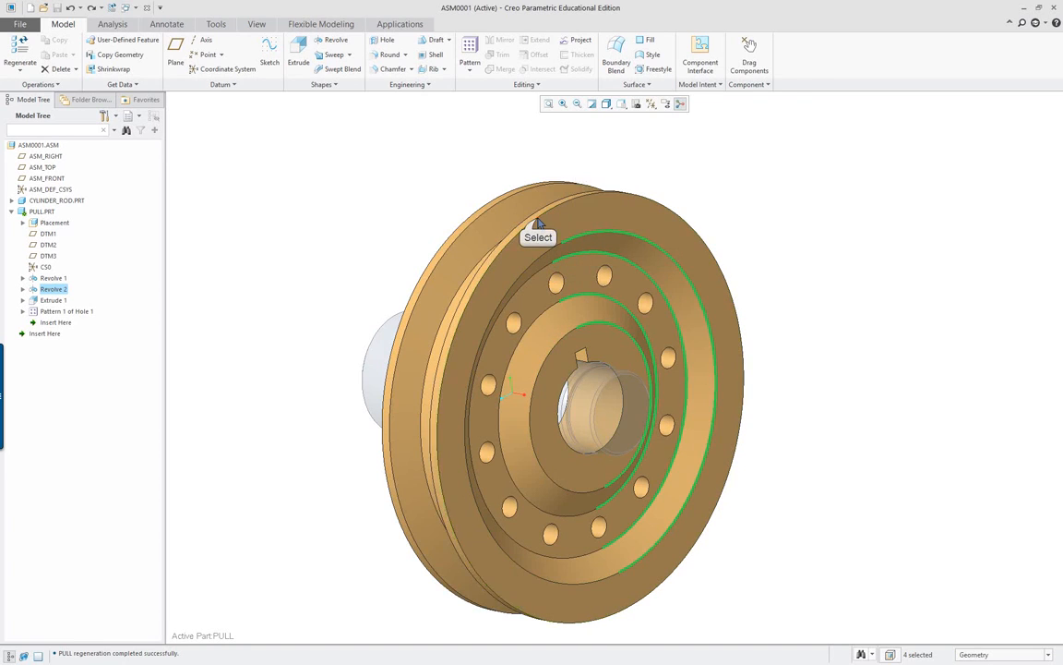
ctrl+click(462, 197)
Add the matching four recess edges and the outer rim edge on the pulley's opposite side to the selection.
middle_drag(463, 196, 600, 356)
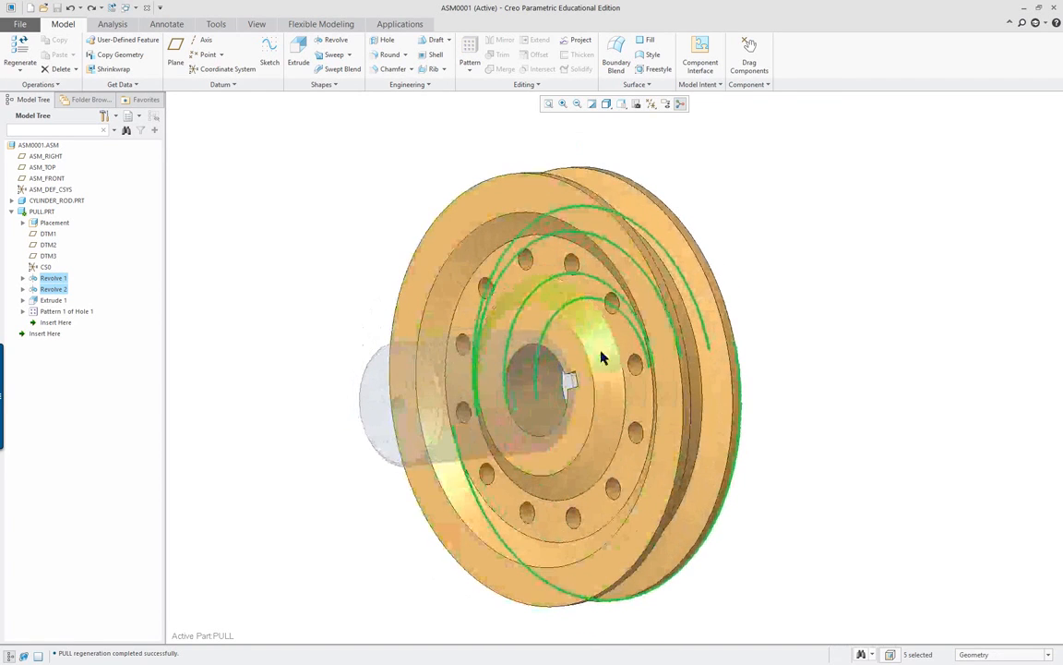
ctrl+click(605, 342)
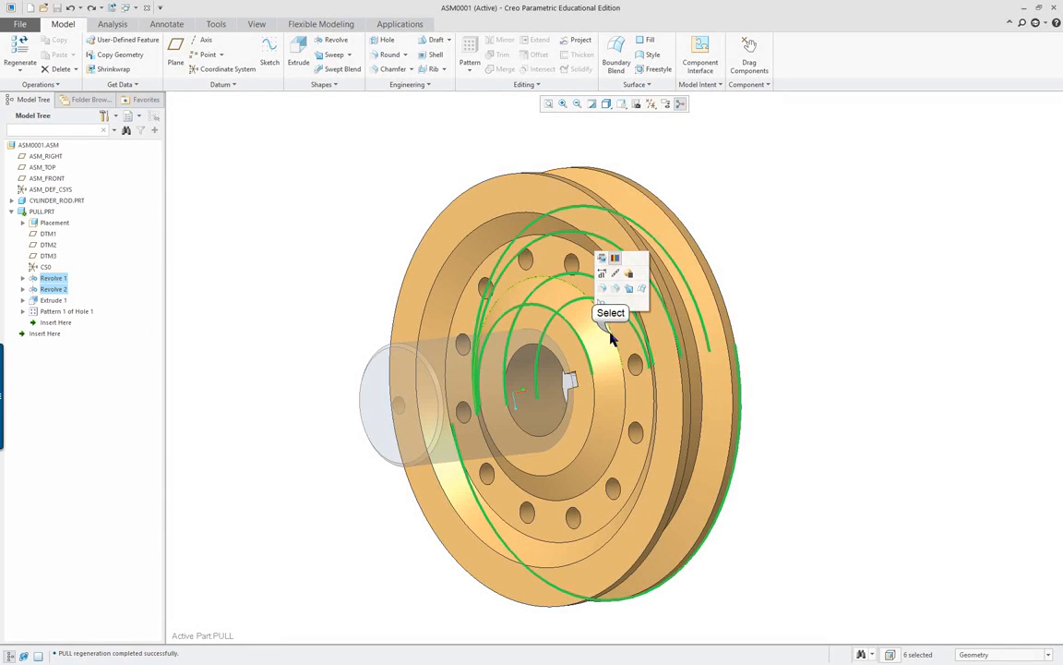
ctrl+click(611, 294)
ctrl+click(598, 251)
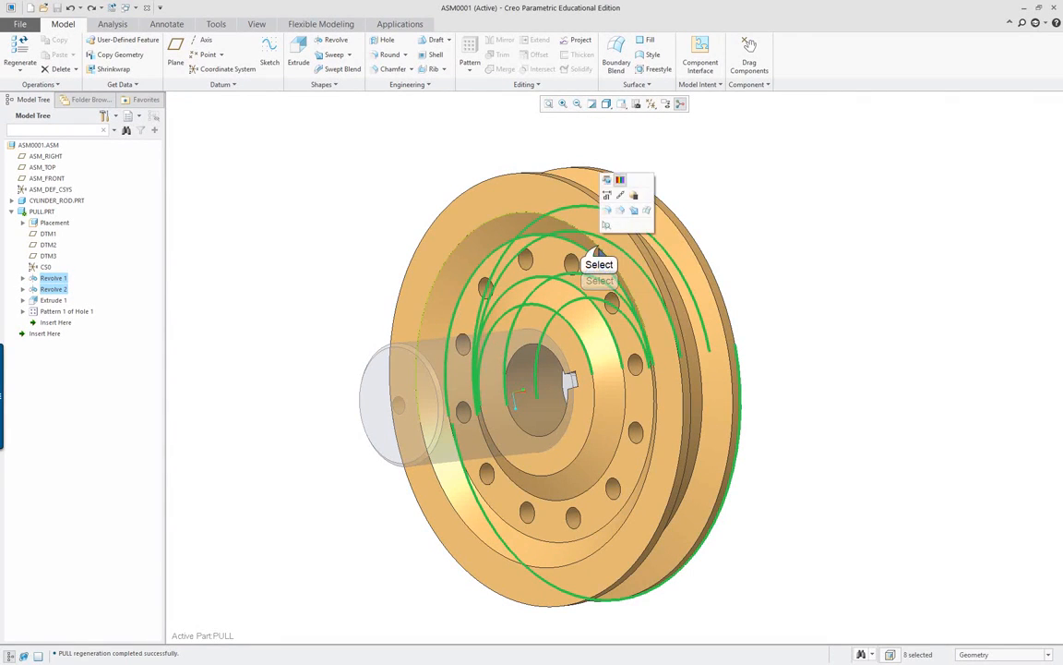
ctrl+click(600, 249)
ctrl+click(637, 255)
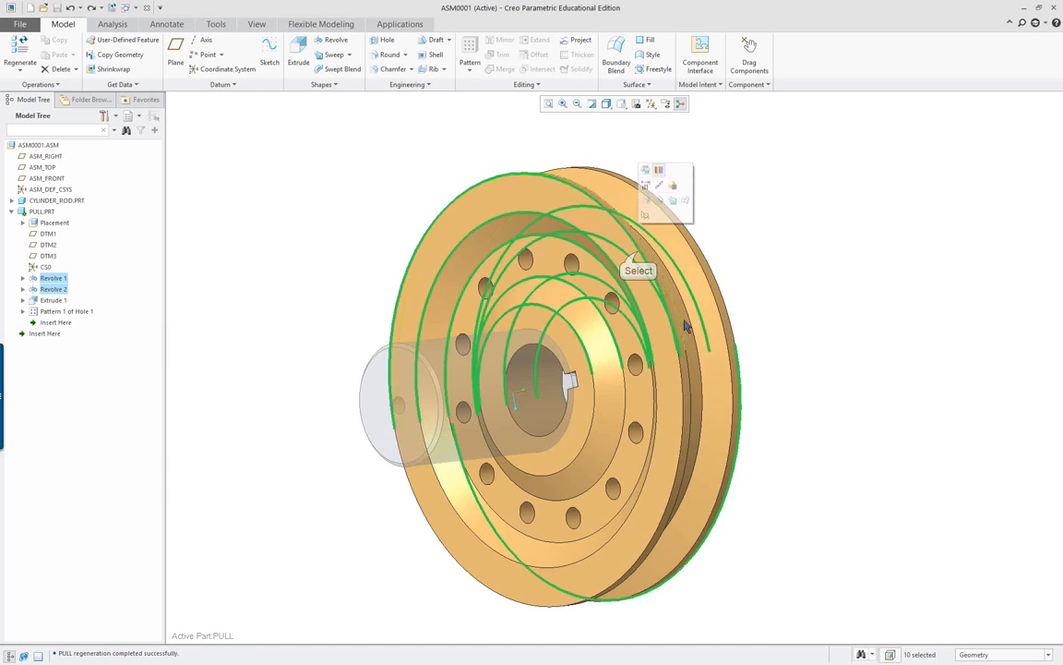
Round the ten selected circular edges of the pulley with a 0.1 radius.
mouse_move(690, 358)
middle_down()
mouse_move(633, 385)
mouse_move(731, 337)
middle_up()
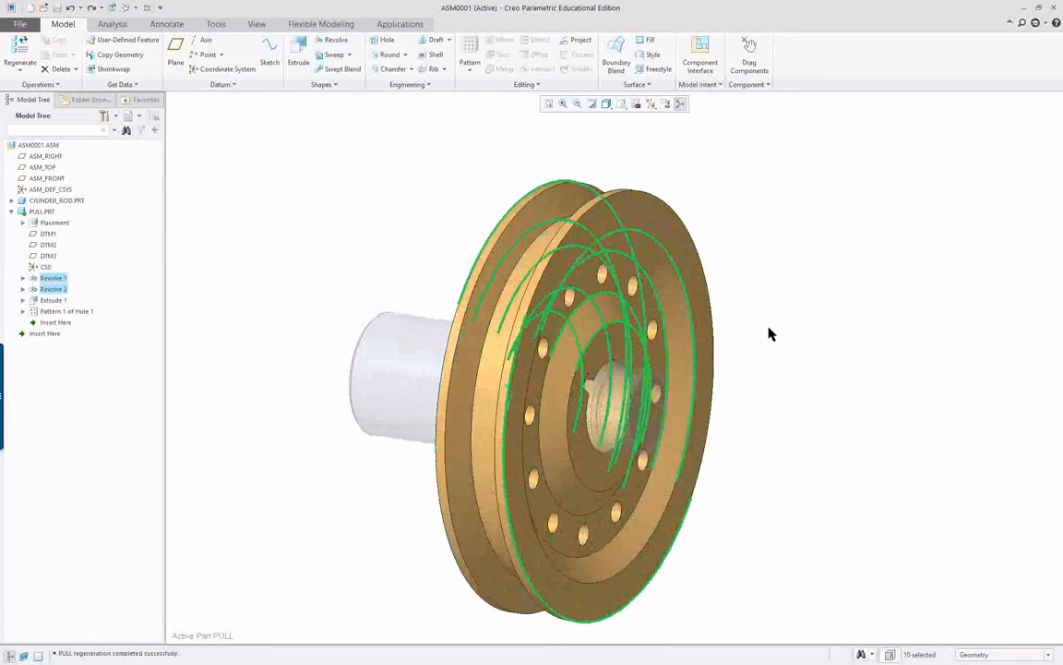
right_click(322, 196)
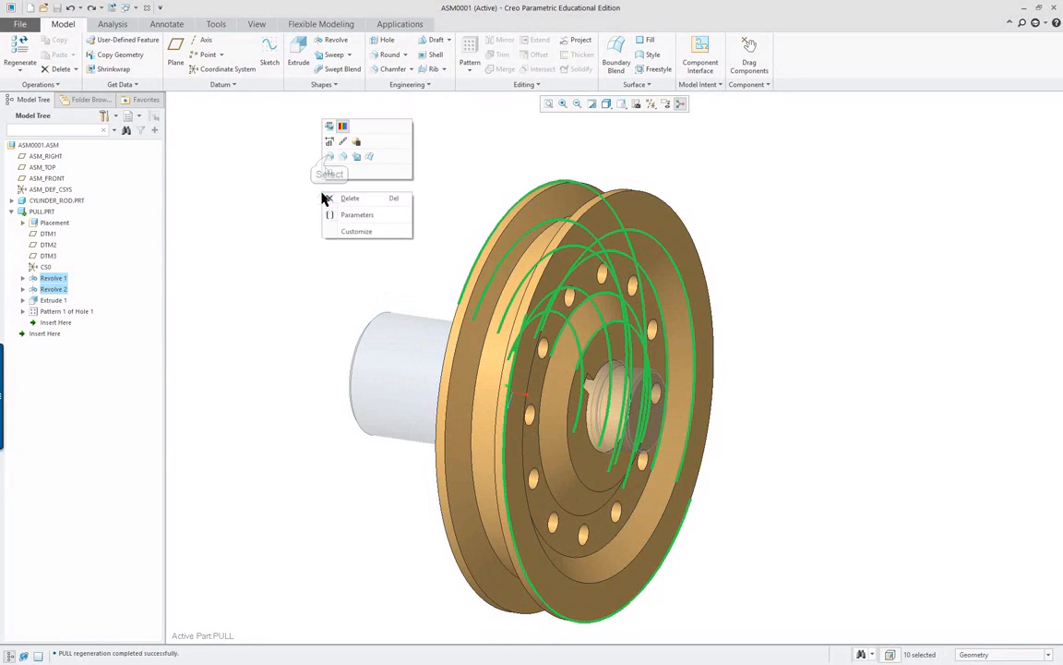
click(328, 157)
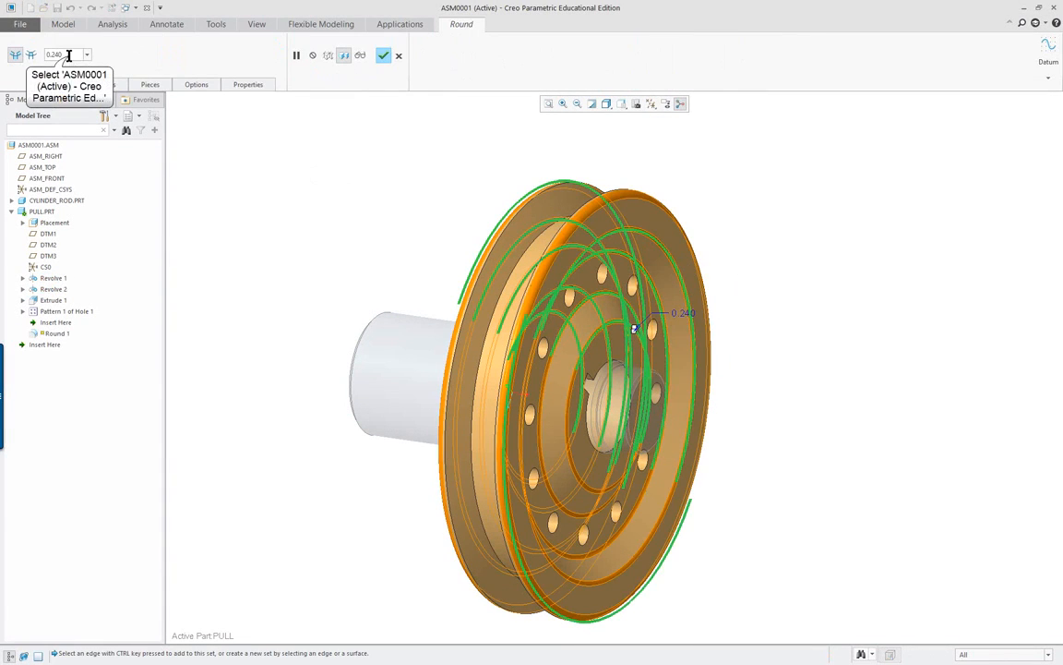
double_click(69, 56)
key(BackSpace)
text(.1)
key(Return)
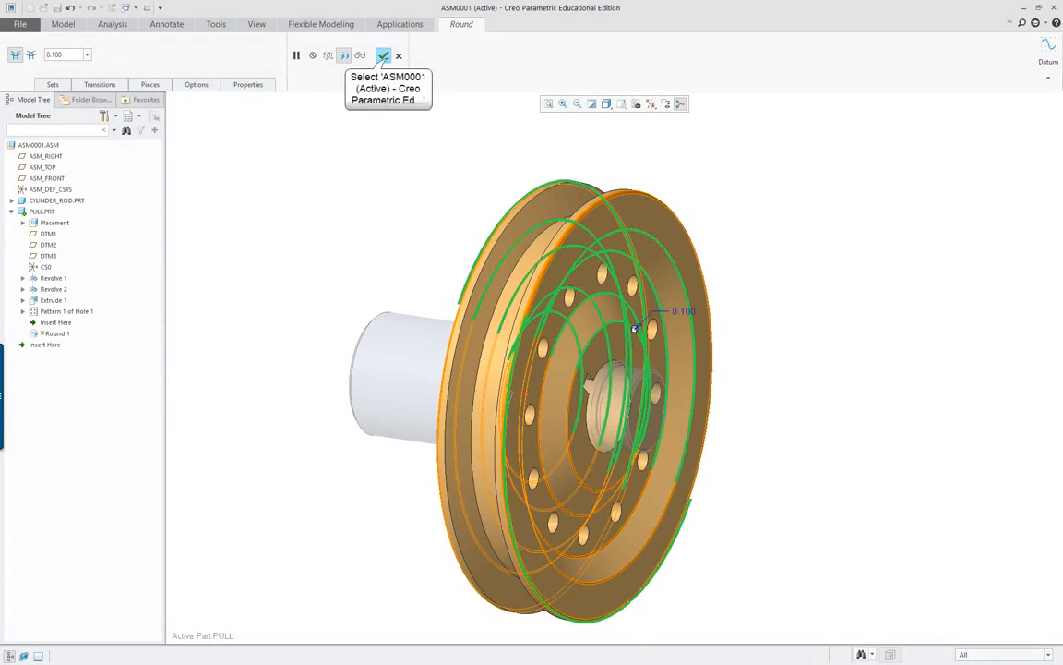
click(385, 56)
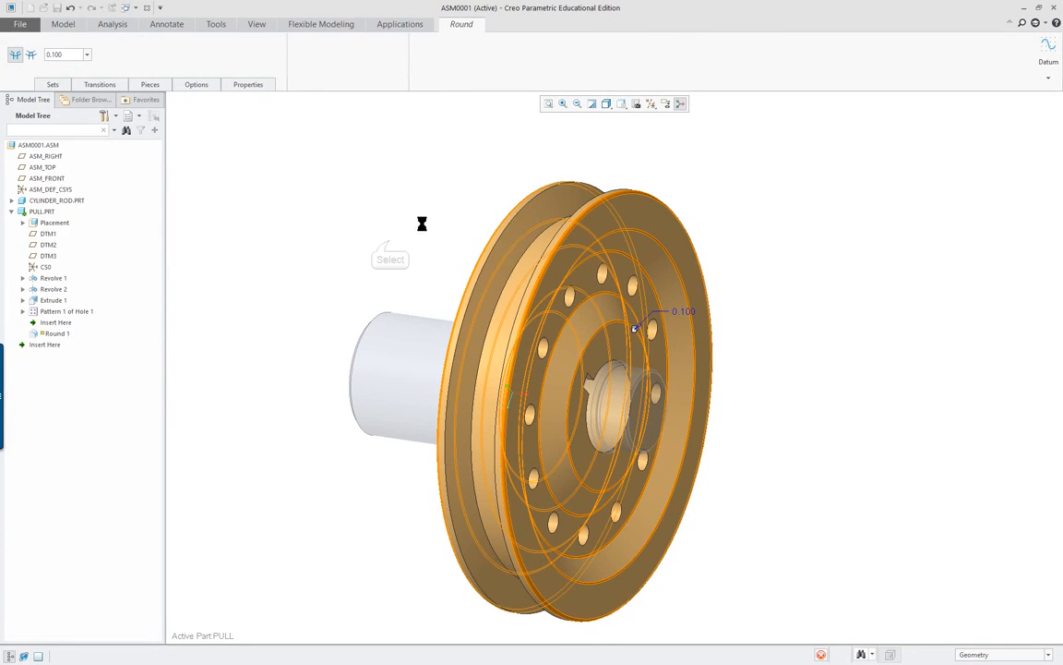
click(392, 247)
middle_drag(408, 261, 394, 164)
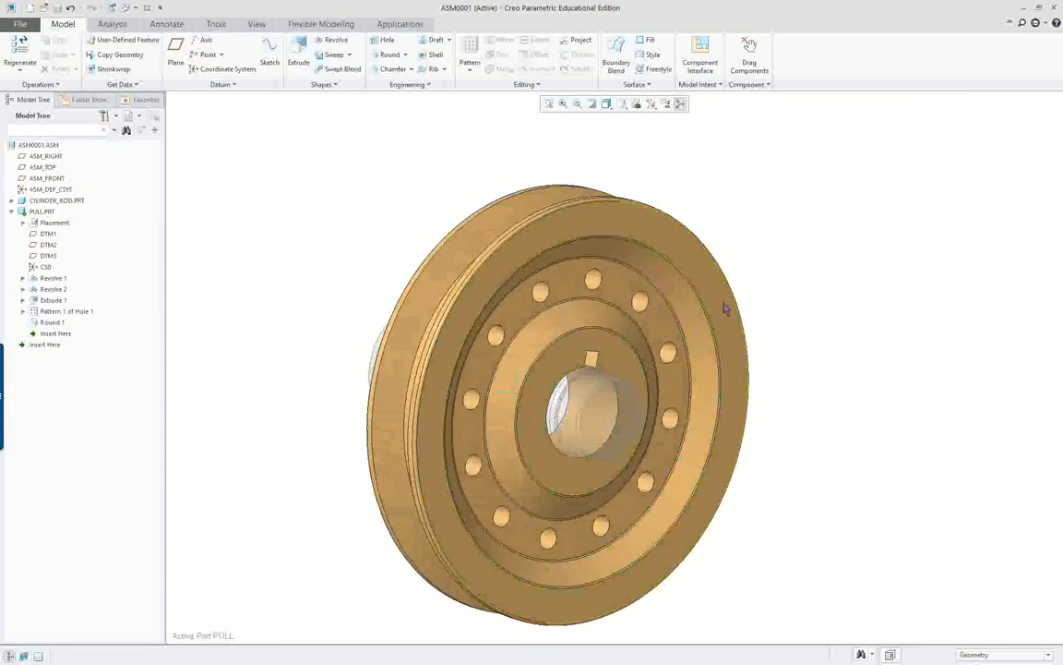
Activate the top-level assembly ASM0001 and save it.
right_click(64, 145)
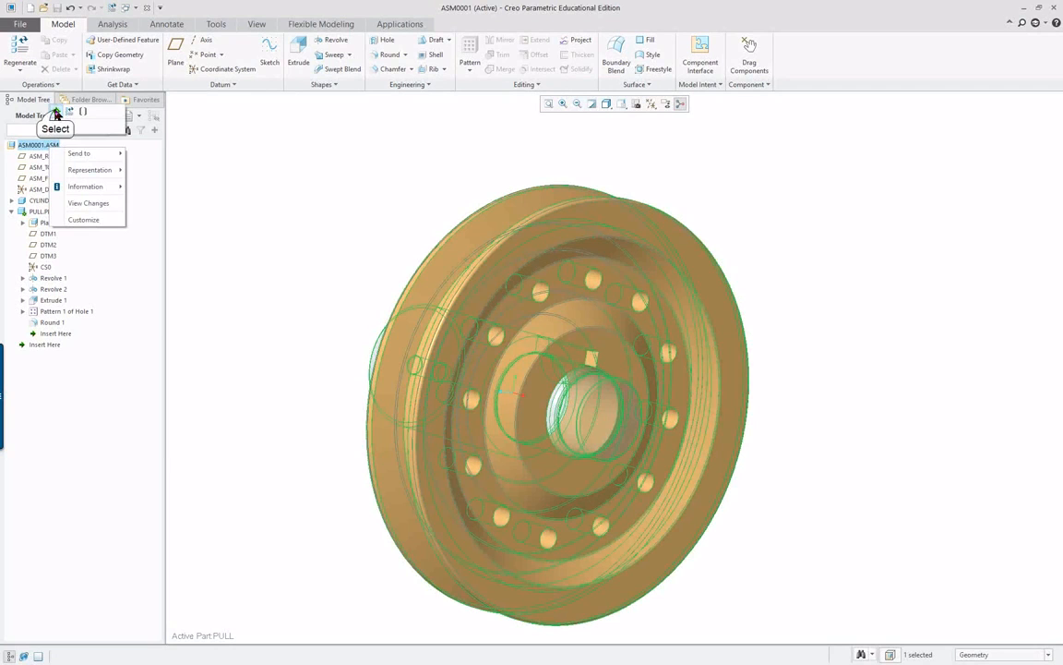
click(56, 113)
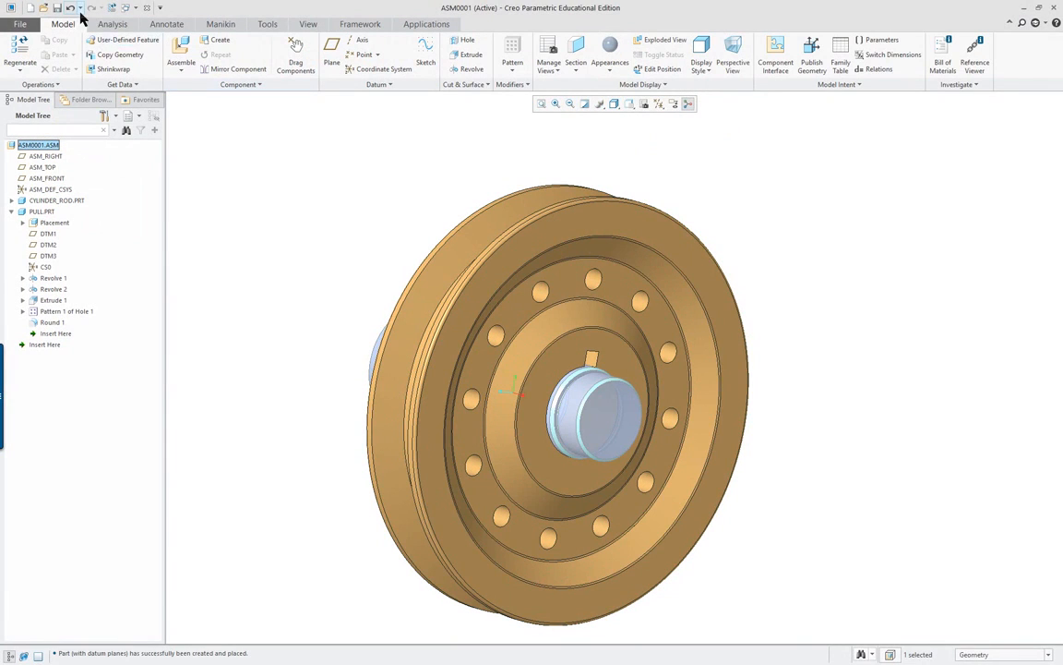
click(57, 8)
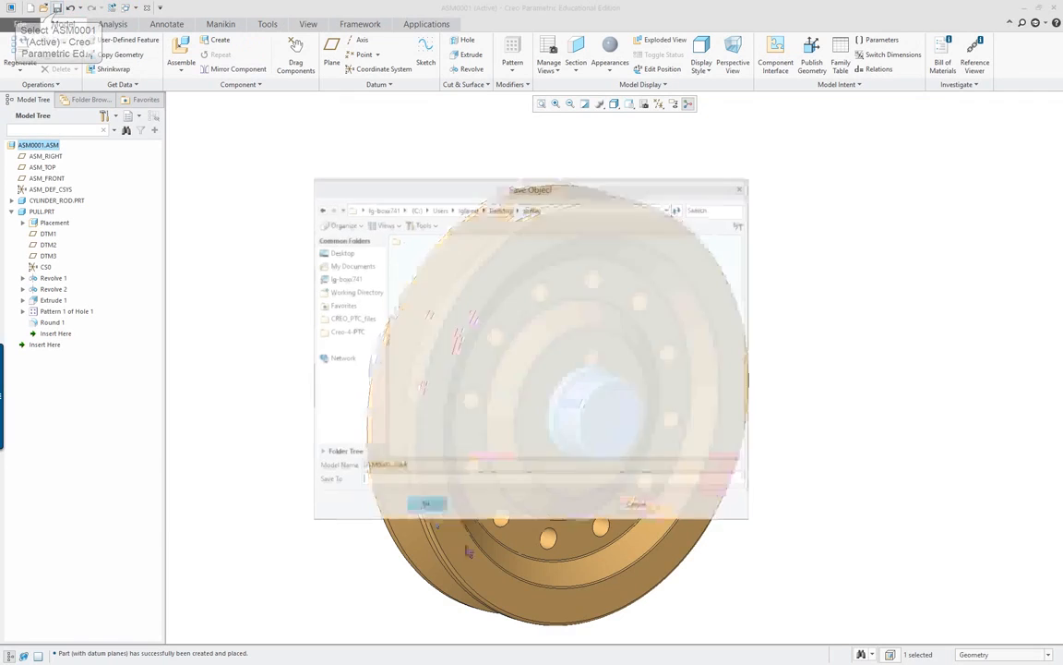
click(423, 506)
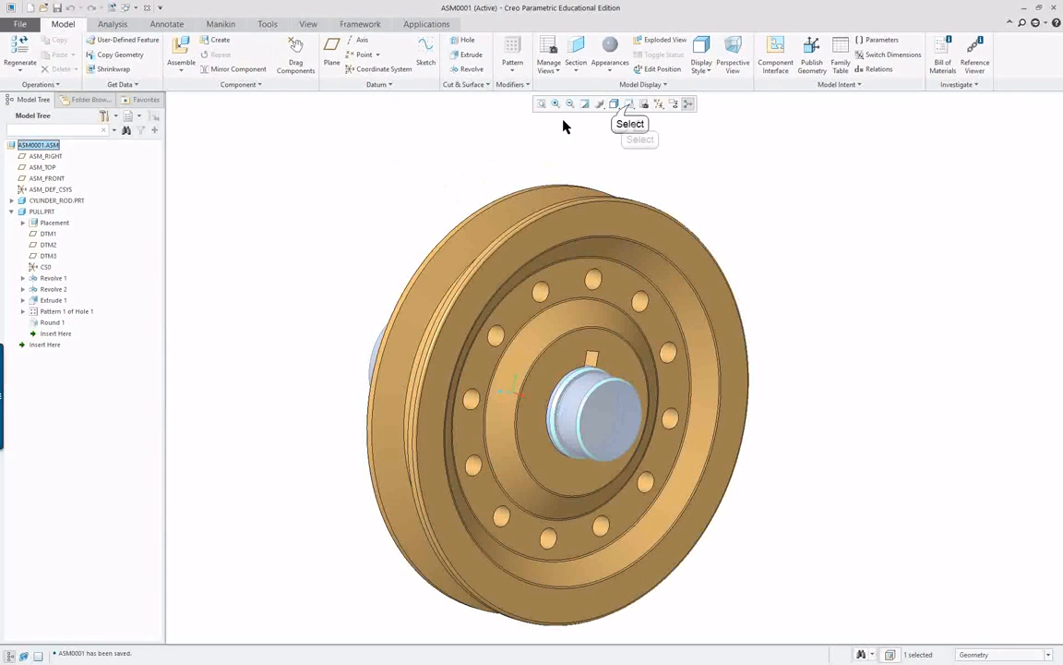
Return the assembly to a saved 3D orientation and show all axes, points, coordinate systems and datum planes.
click(630, 109)
click(641, 161)
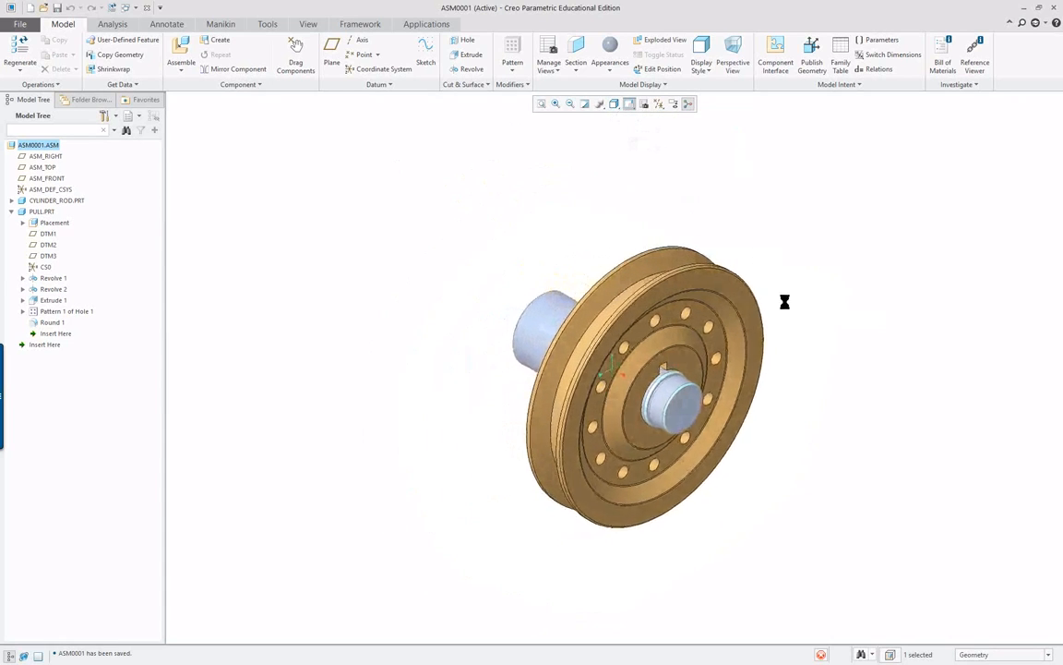
click(659, 104)
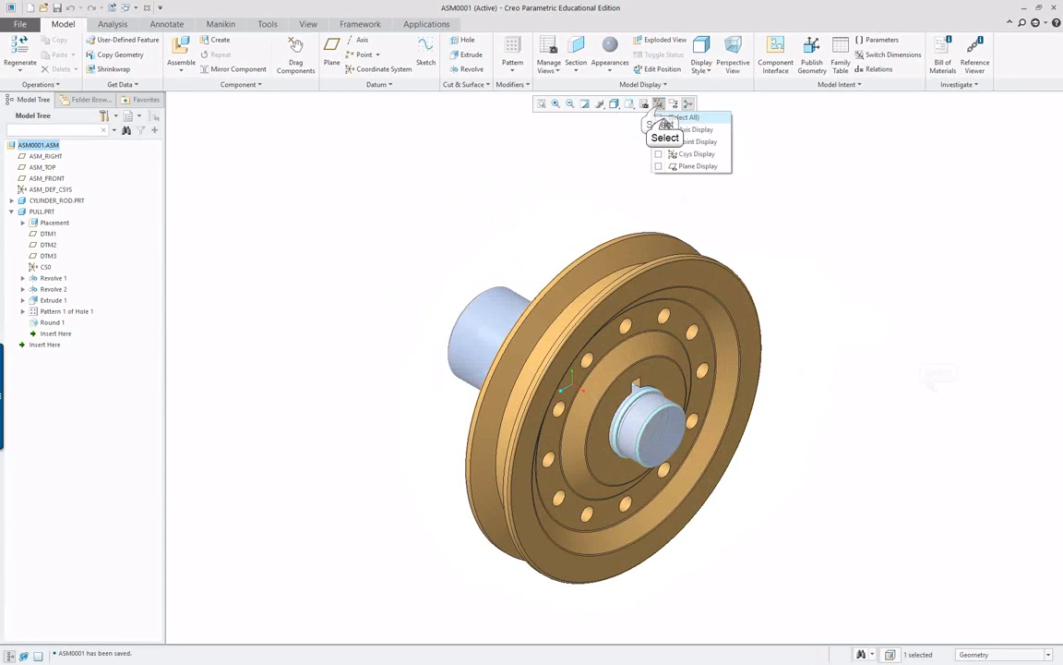
click(681, 117)
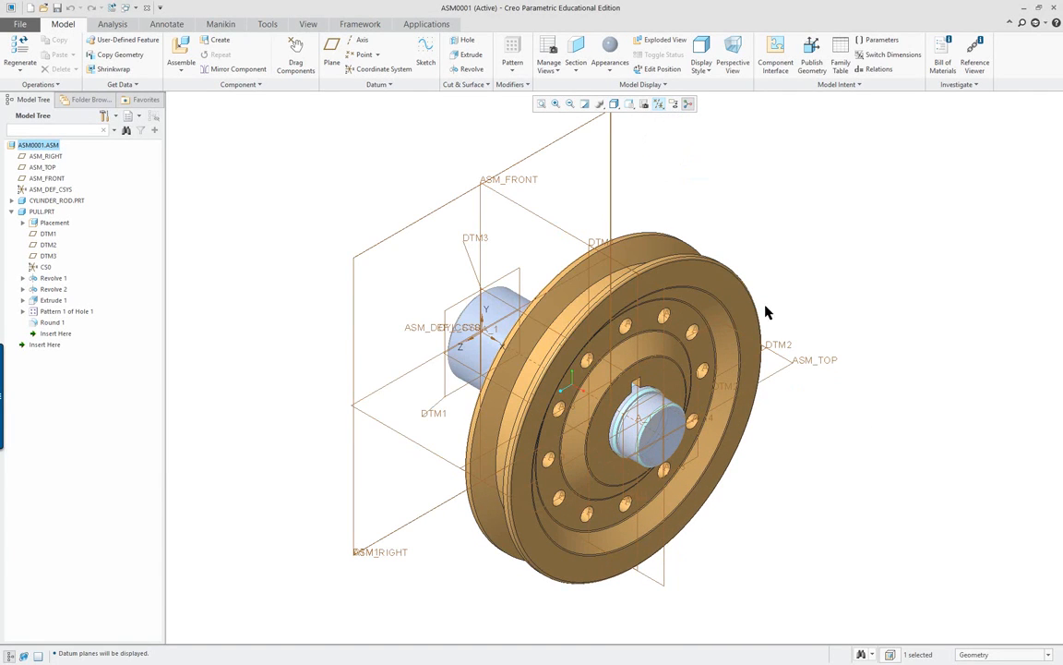
shift+middle_drag(493, 277, 401, 294)
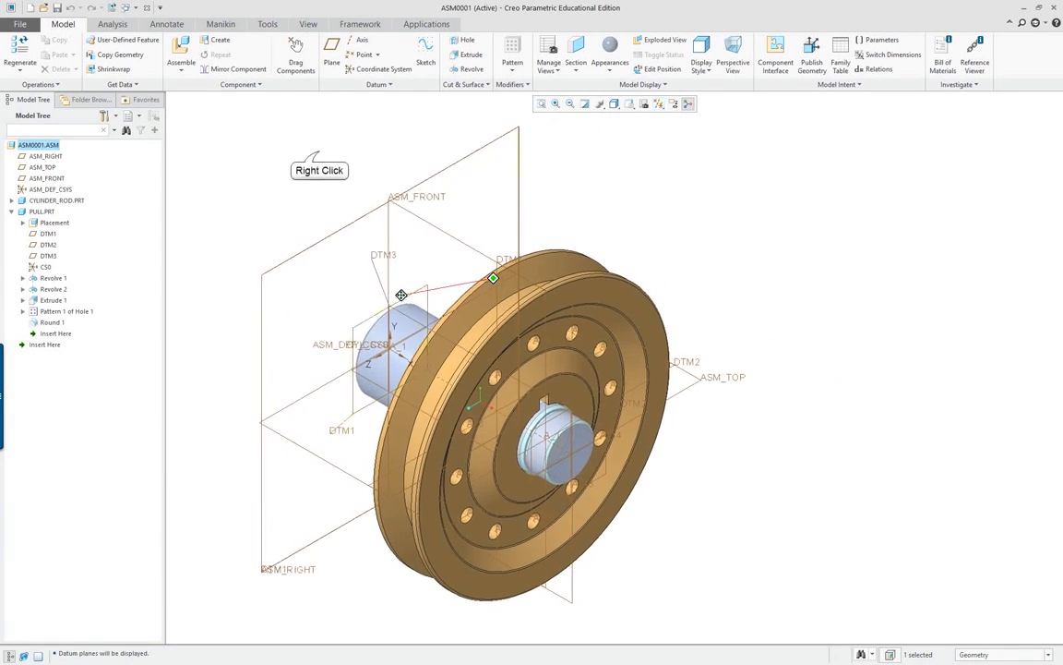
Create a solid part component named belt with default datums, aligning its coordinate system to ASM_DEF_CSYS.
right_click(318, 151)
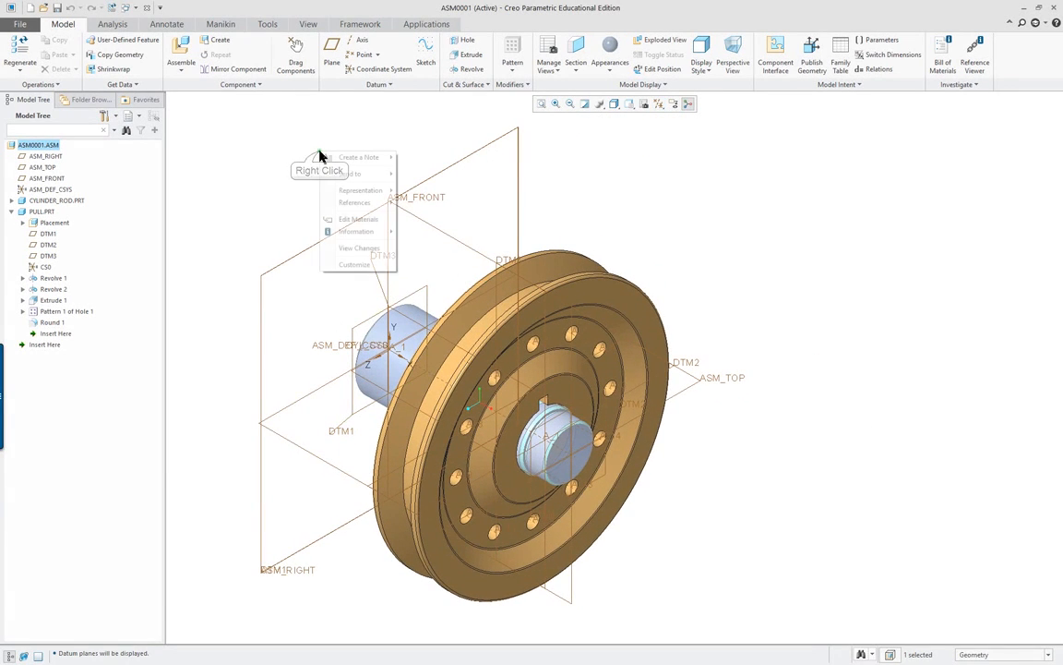
click(51, 147)
click(243, 163)
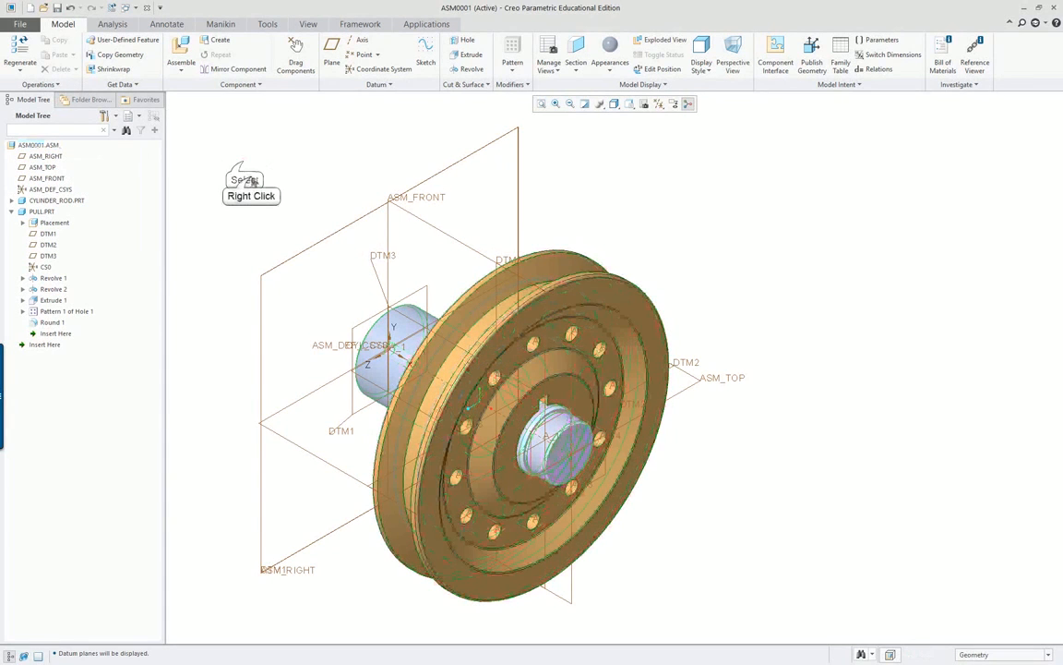
right_click(252, 180)
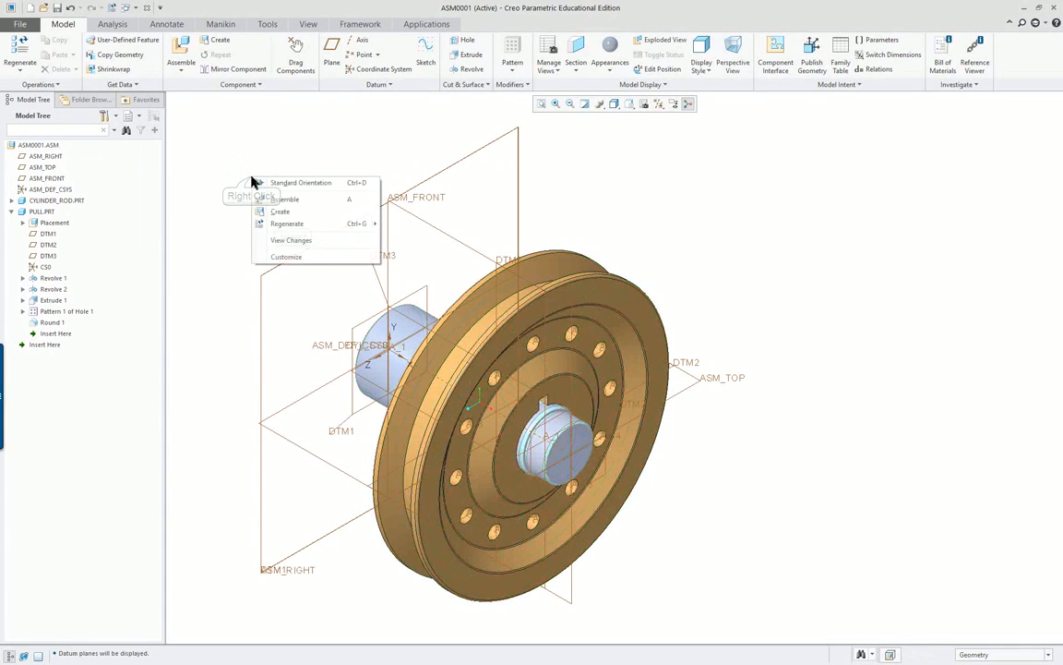
click(282, 213)
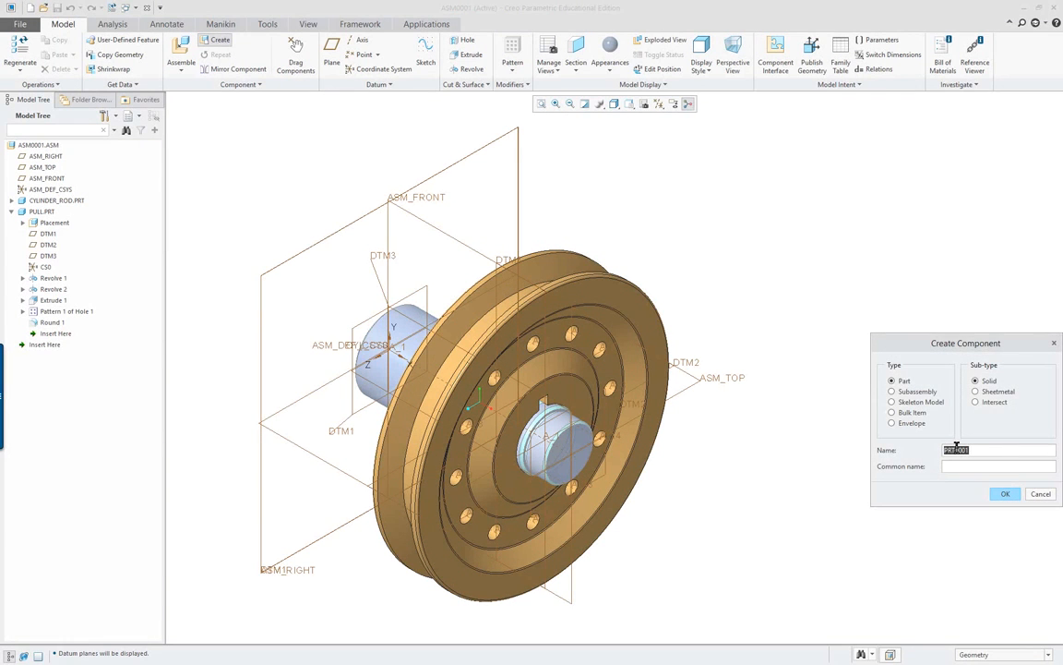
text(belt)
click(1006, 494)
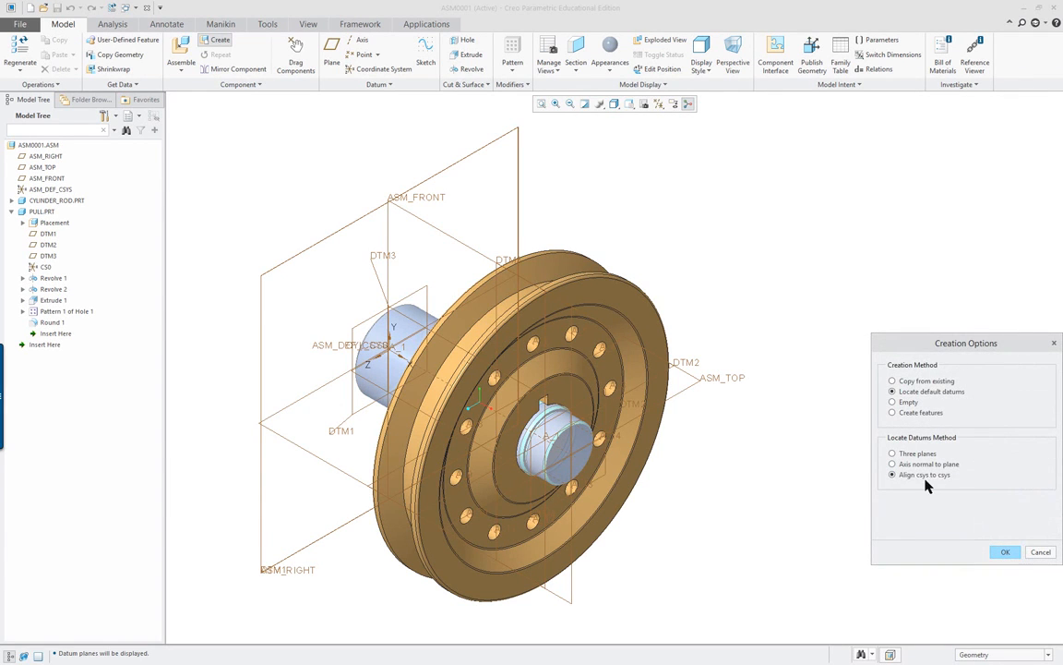
click(1006, 552)
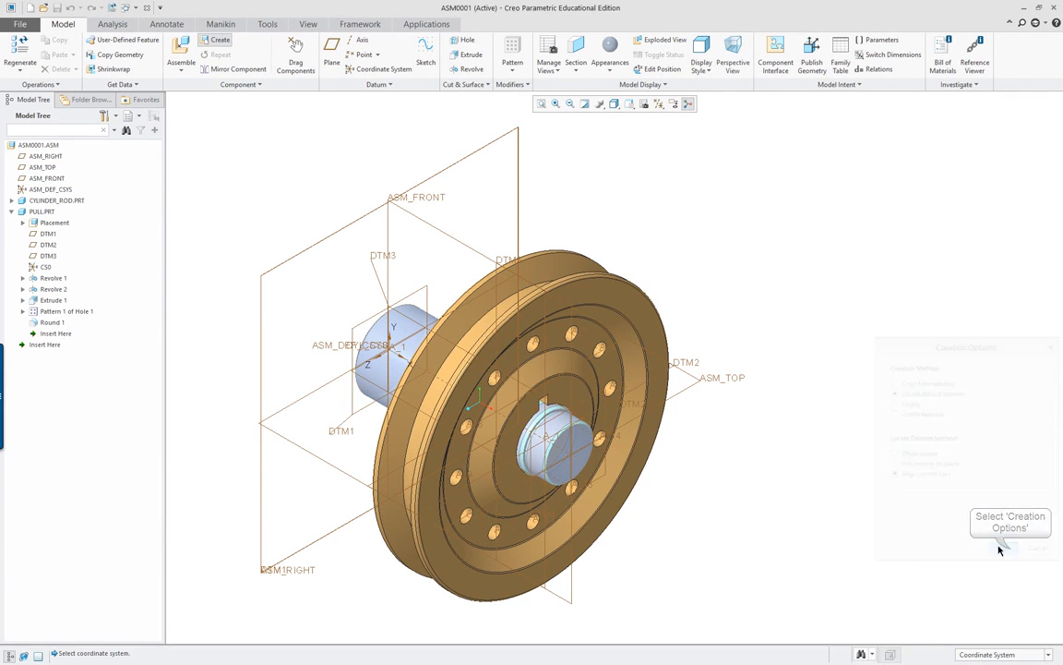
click(51, 189)
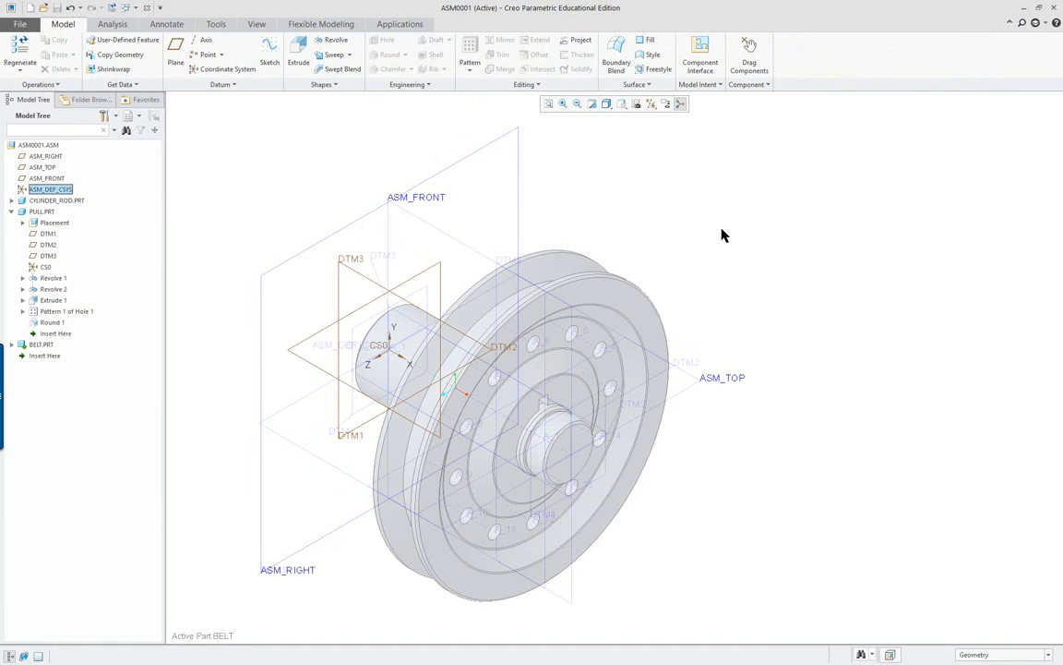
Start a Sweep in the belt part and open a trajectory sketch on ASM_RIGHT, with ASM_TOP as the Top orientation reference.
scroll(707, 251, up, 3)
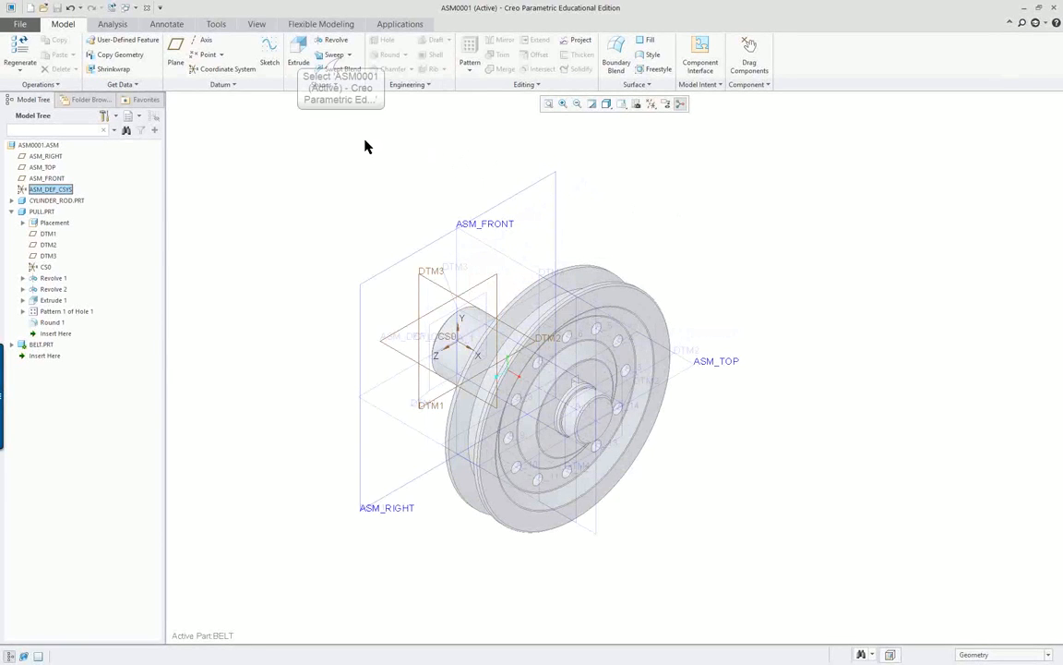
click(335, 56)
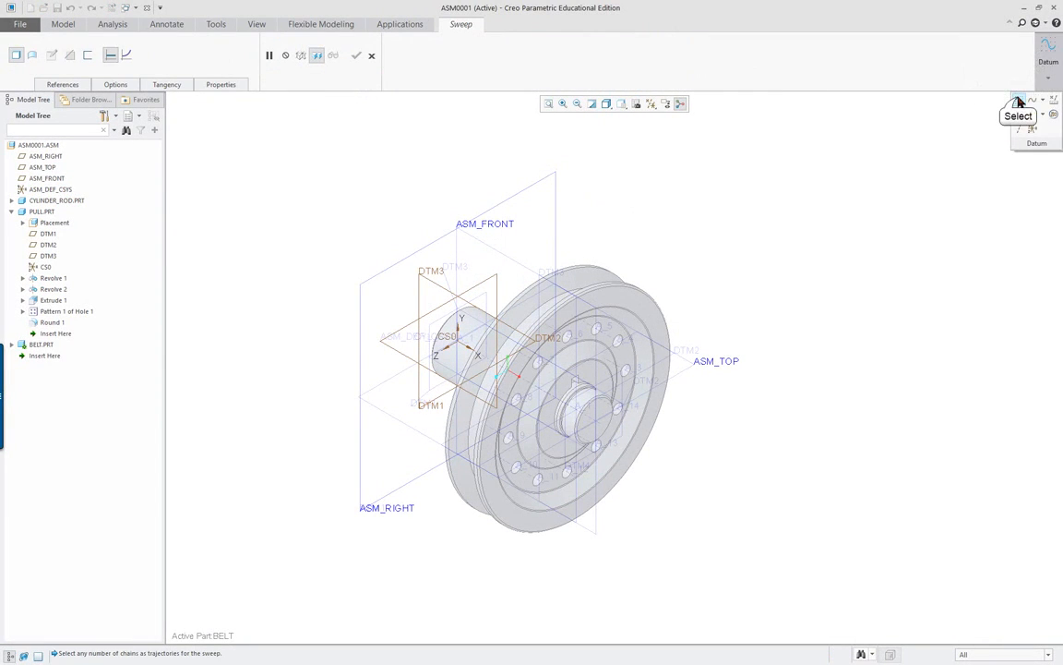
click(1017, 101)
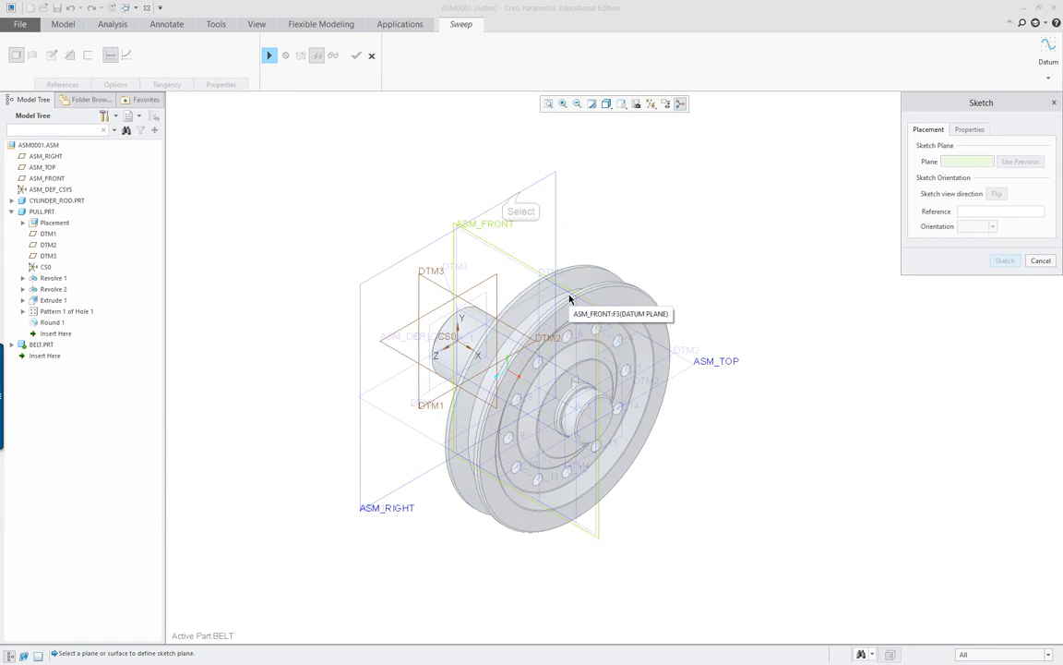
click(521, 196)
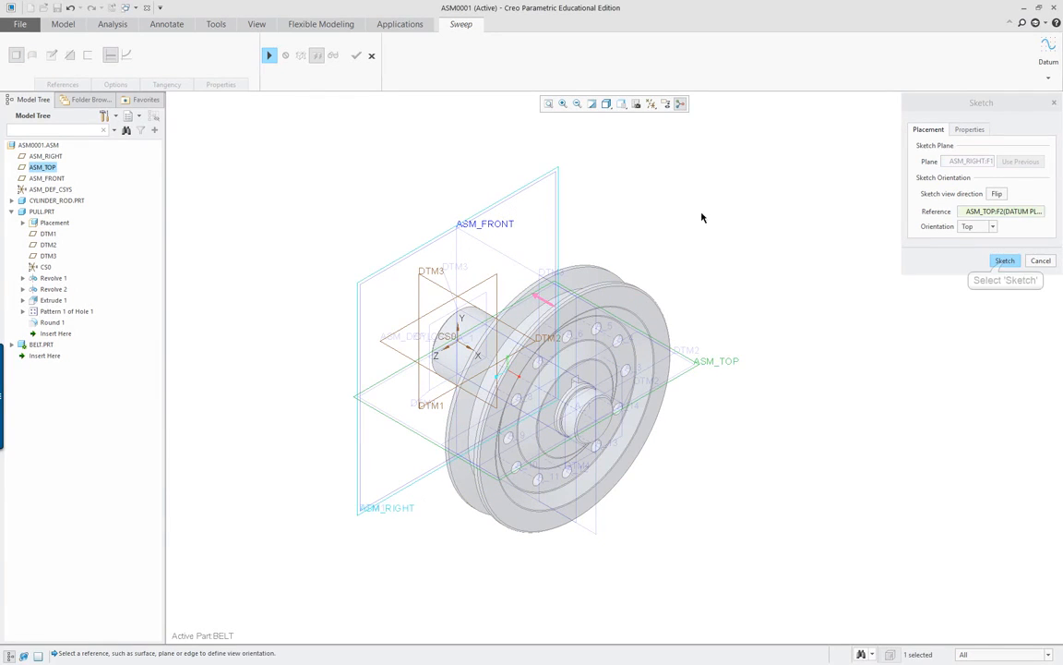
click(1004, 262)
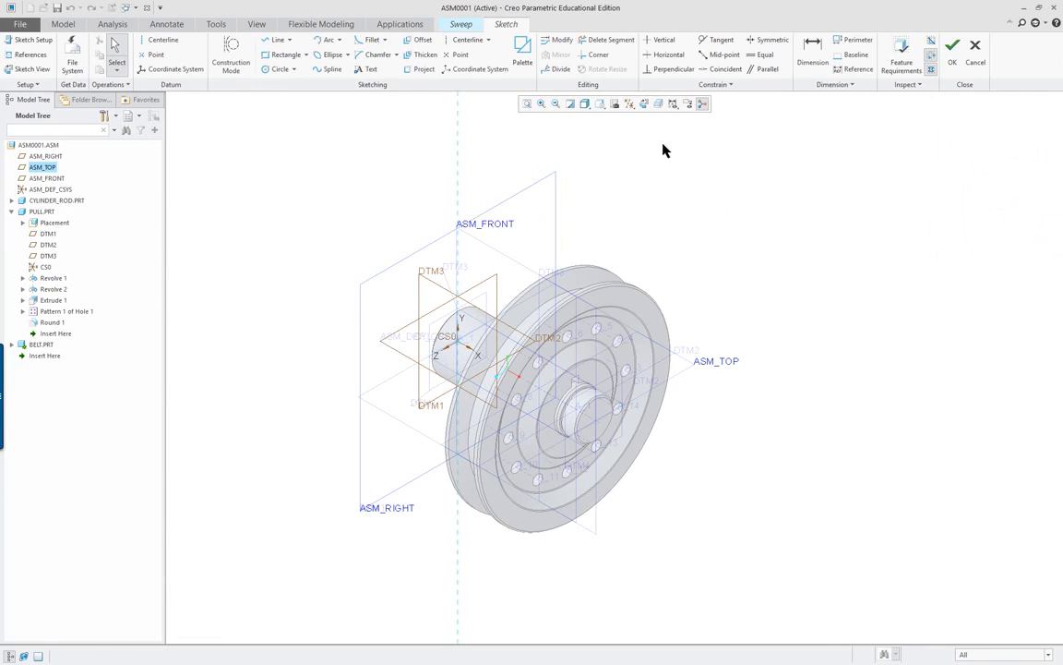
click(644, 104)
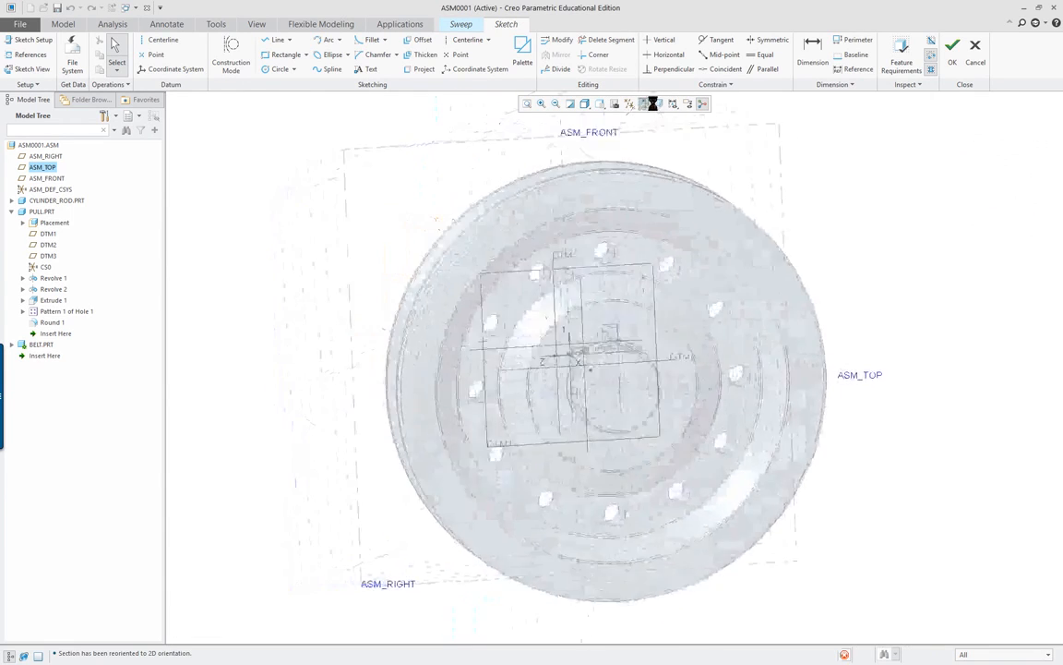
Add the cylindrical floor surface of the pulley's rim groove as a sketch reference and solve the references.
mouse_move(902, 245)
shift+middle_down()
mouse_move(813, 278)
mouse_move(675, 288)
shift+middle_up()
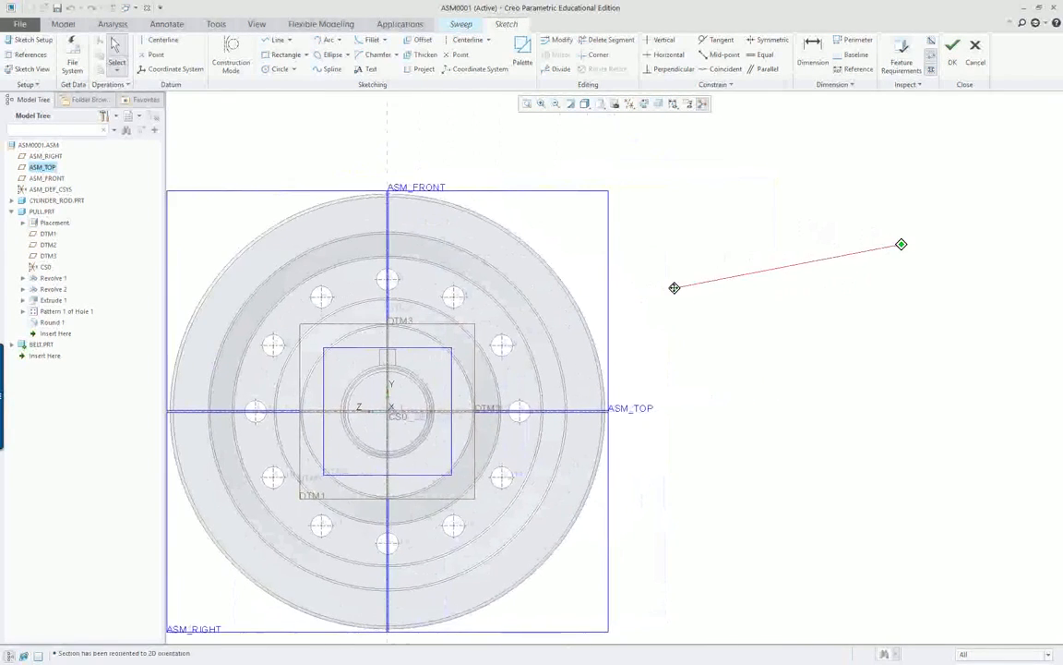
scroll(675, 288, up, 1)
right_click(571, 170)
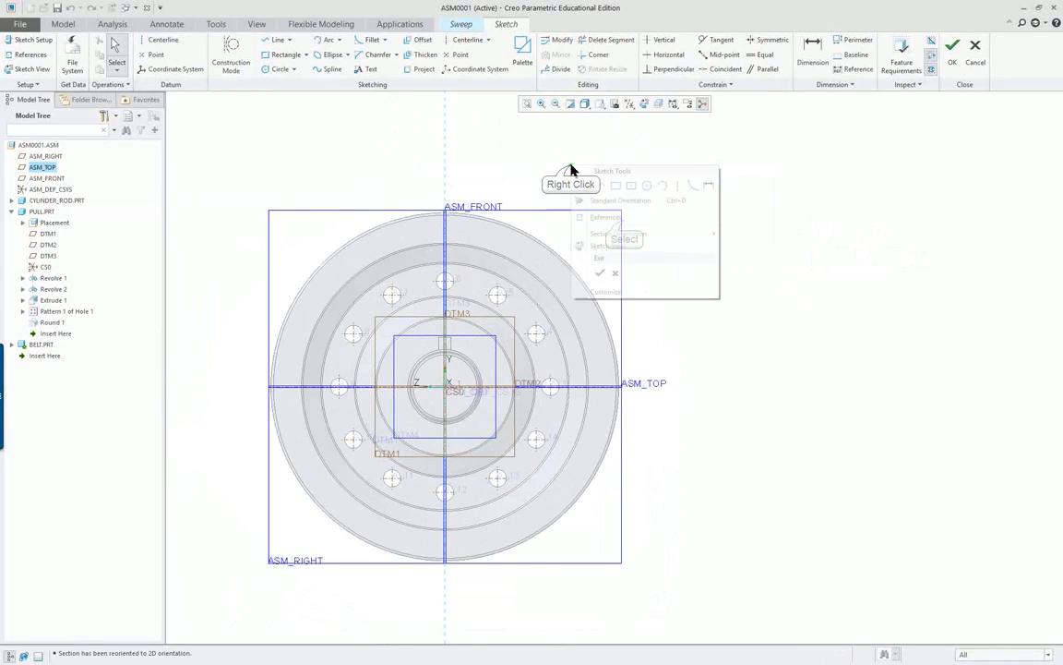
click(617, 223)
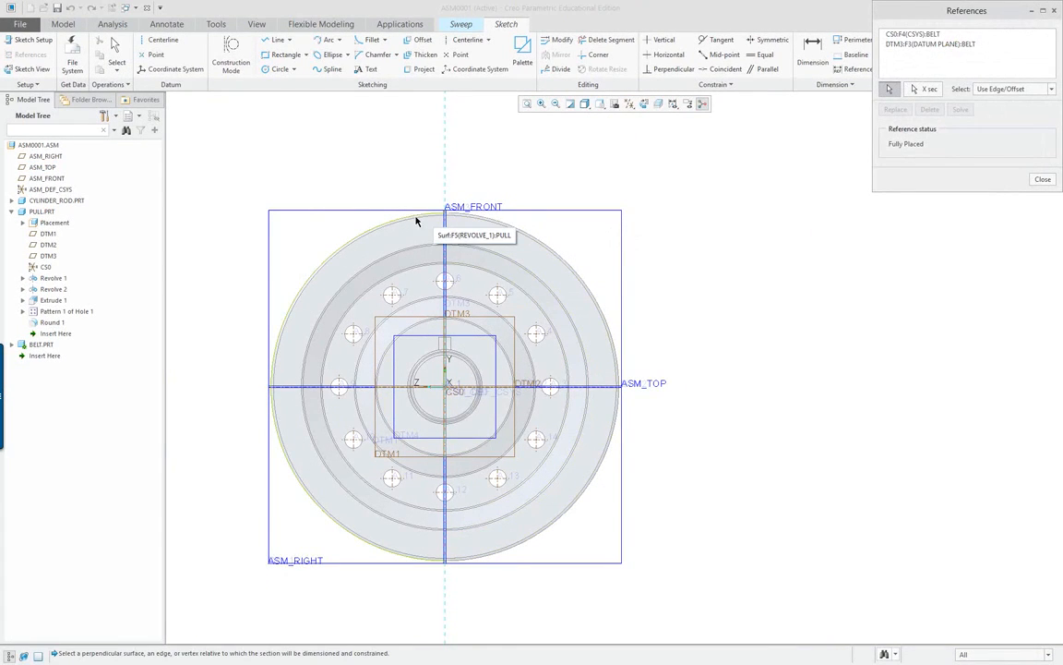
middle_drag(360, 242, 400, 295)
scroll(473, 336, down, 5)
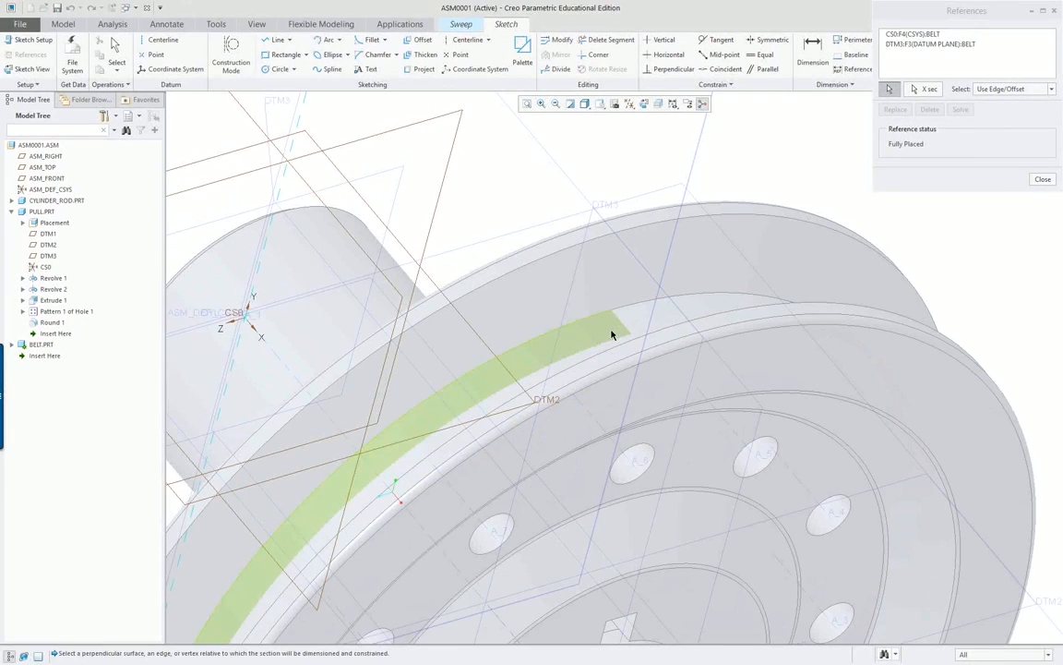
click(609, 334)
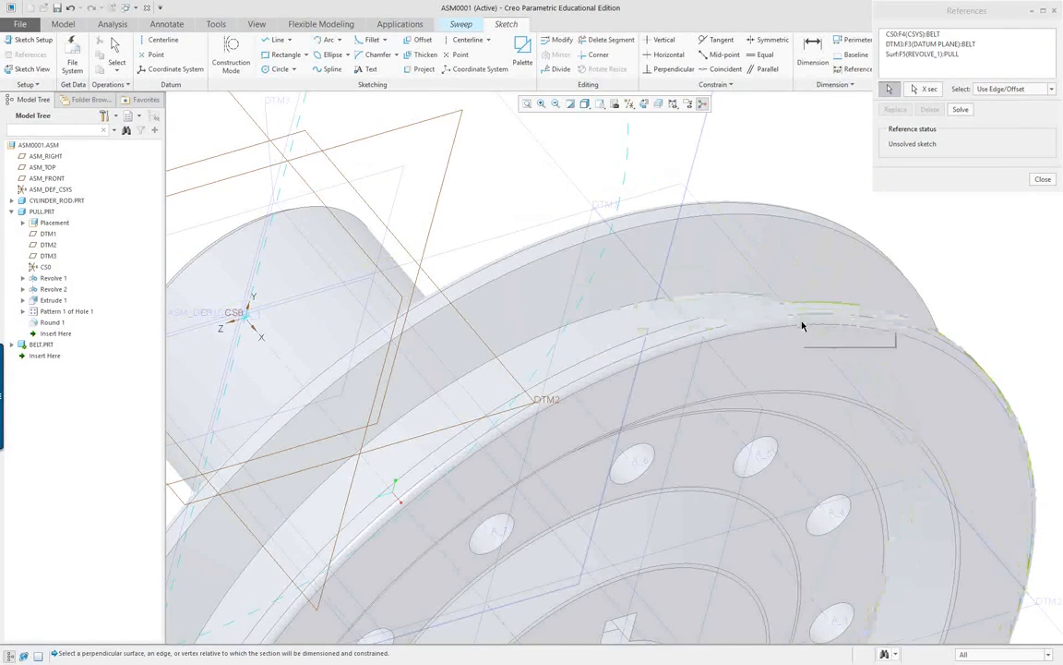
key(ctrl+d)
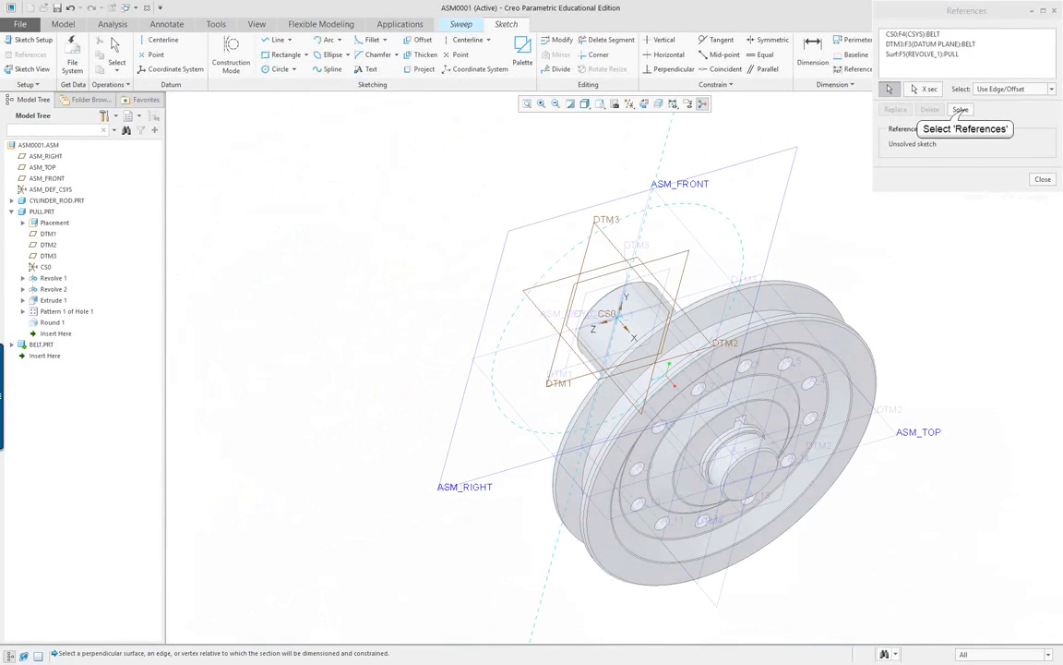
click(965, 111)
click(1042, 179)
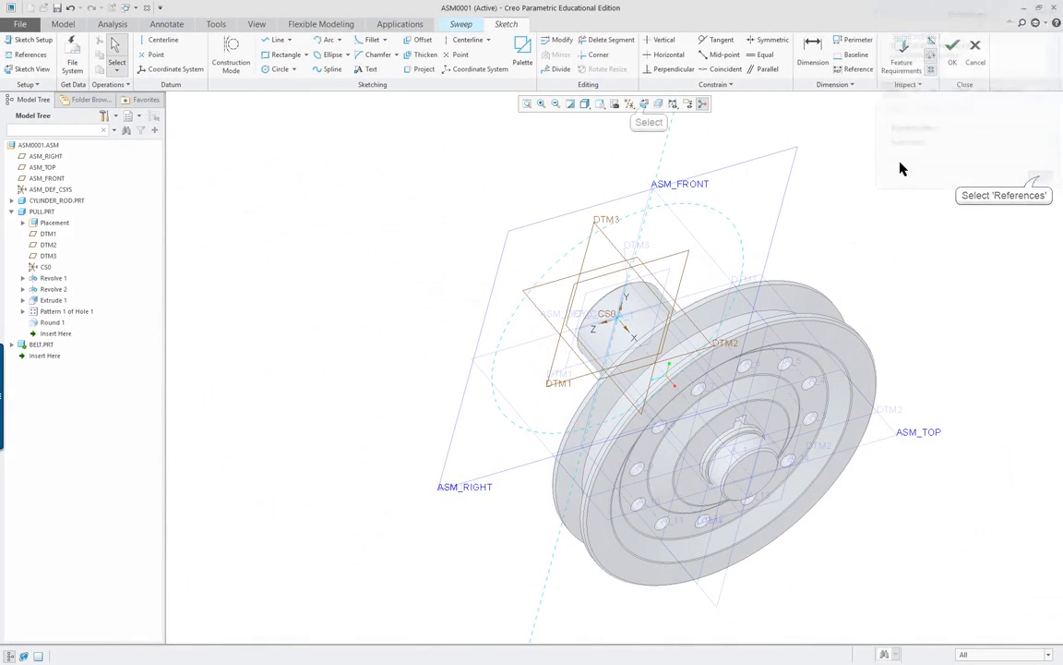
Sketch a horizontal centerline through the pulley's centre along ASM_TOP.
click(647, 106)
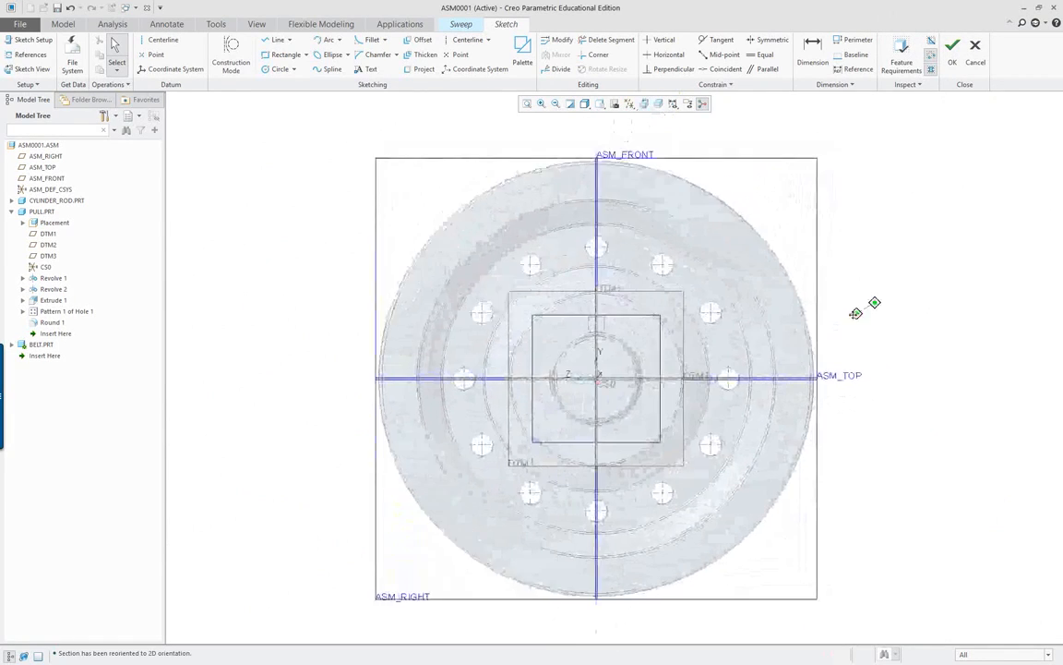
shift+middle_drag(783, 395, 719, 356)
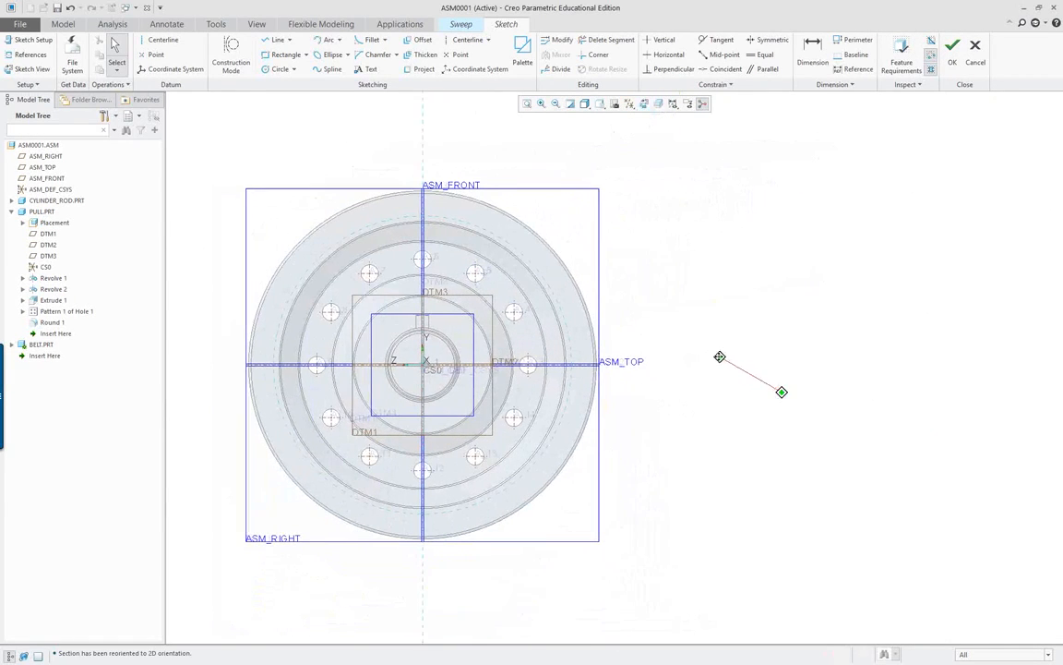
shift+middle_drag(793, 360, 761, 337)
right_click(661, 278)
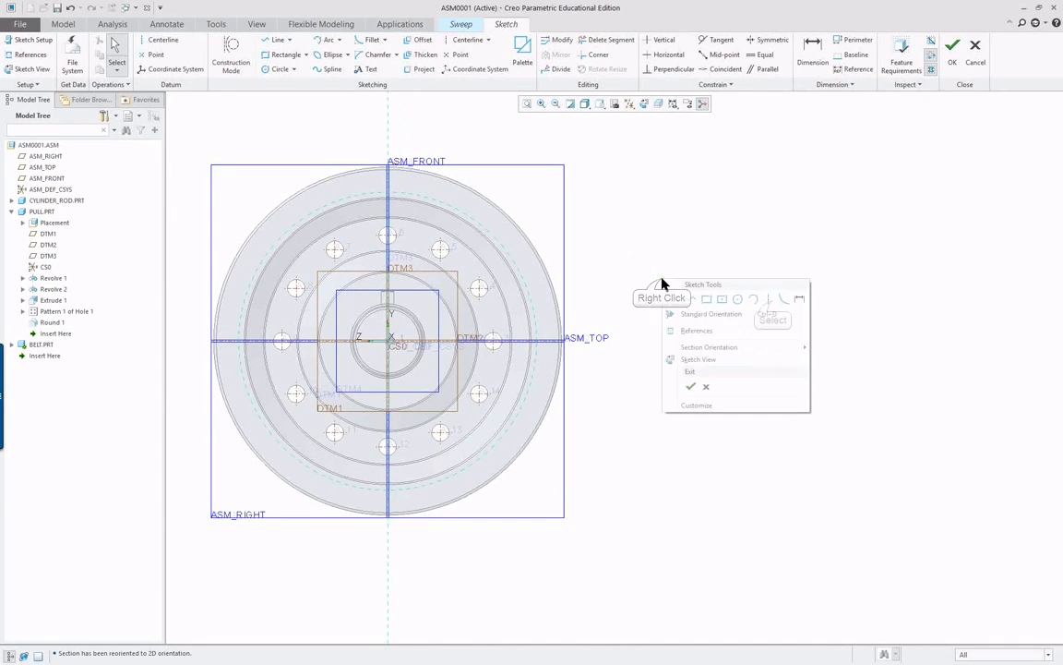
click(768, 298)
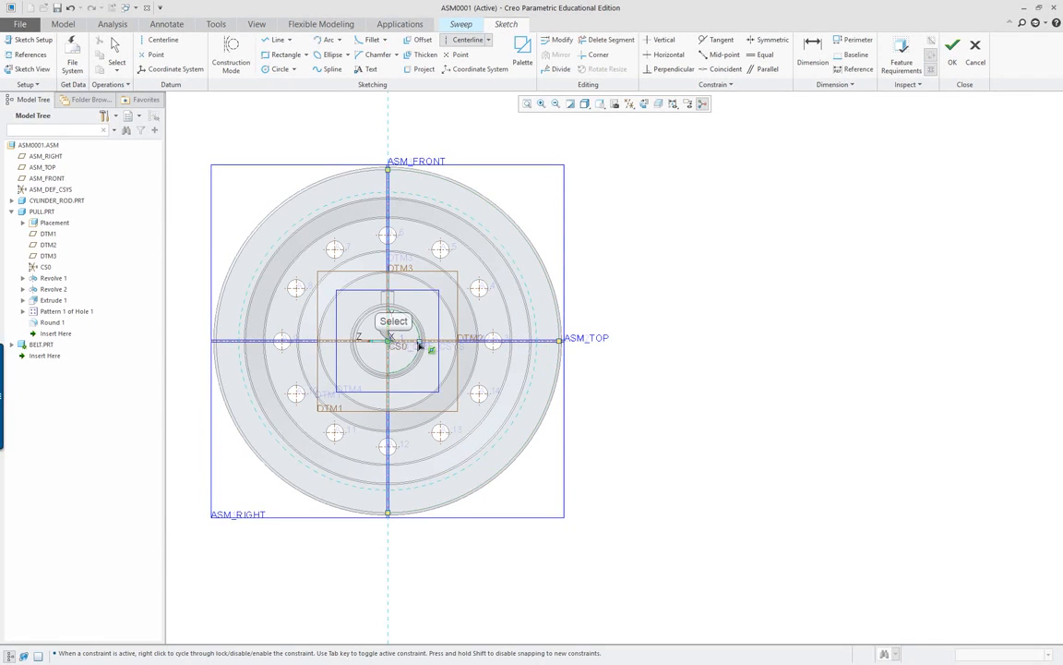
click(389, 341)
click(444, 341)
middle_click(780, 356)
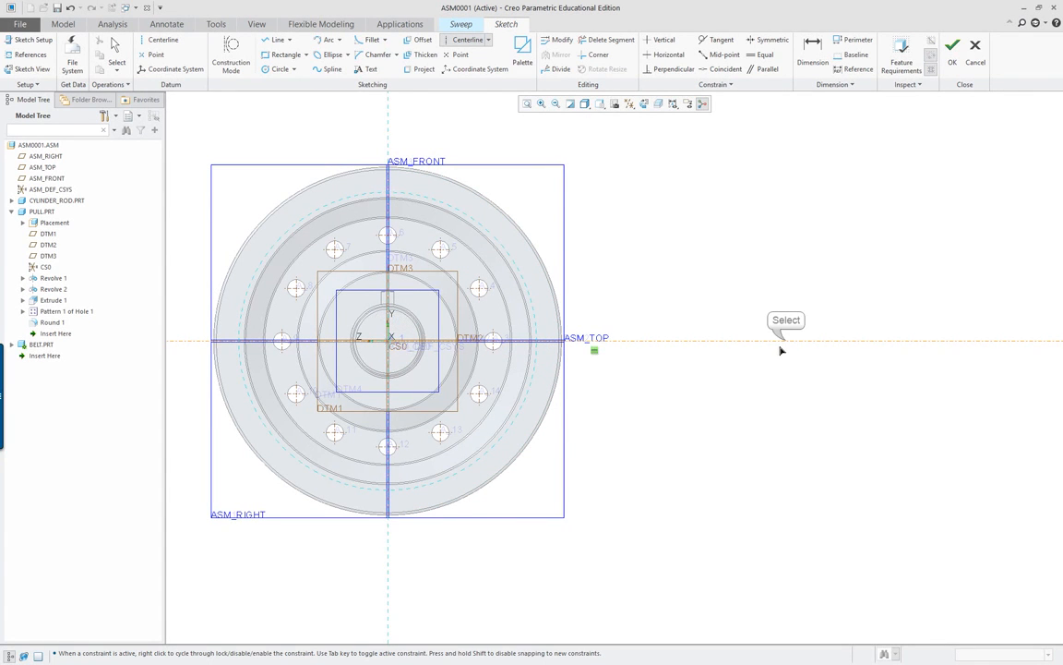
Sketch a circle about 6.4 in diameter, centred on the horizontal centerline to the right of the pulley.
right_click(791, 370)
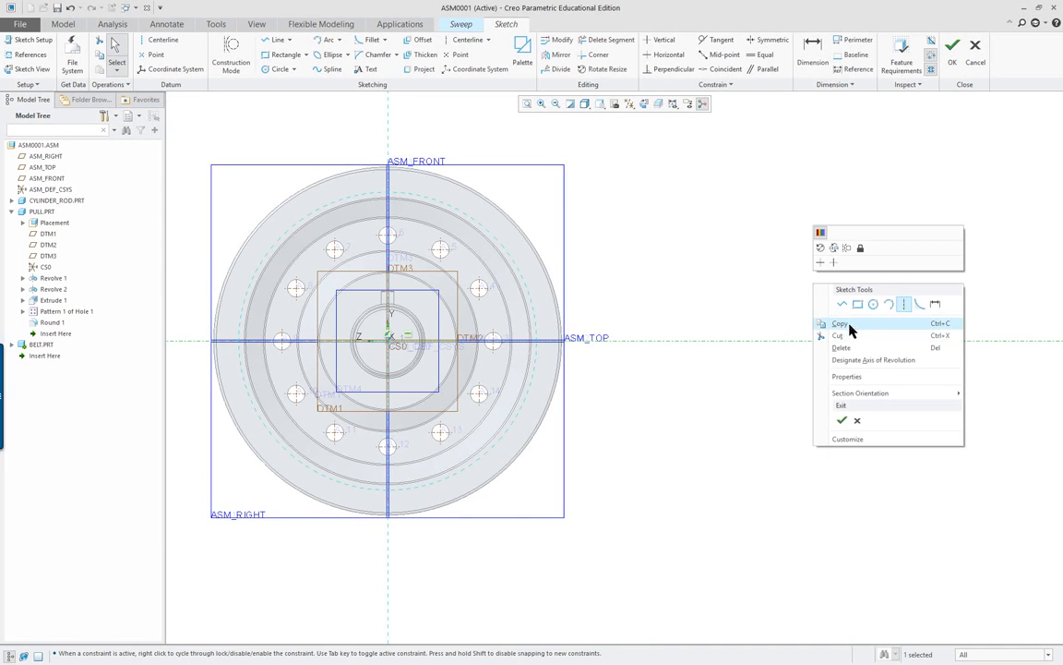
click(872, 308)
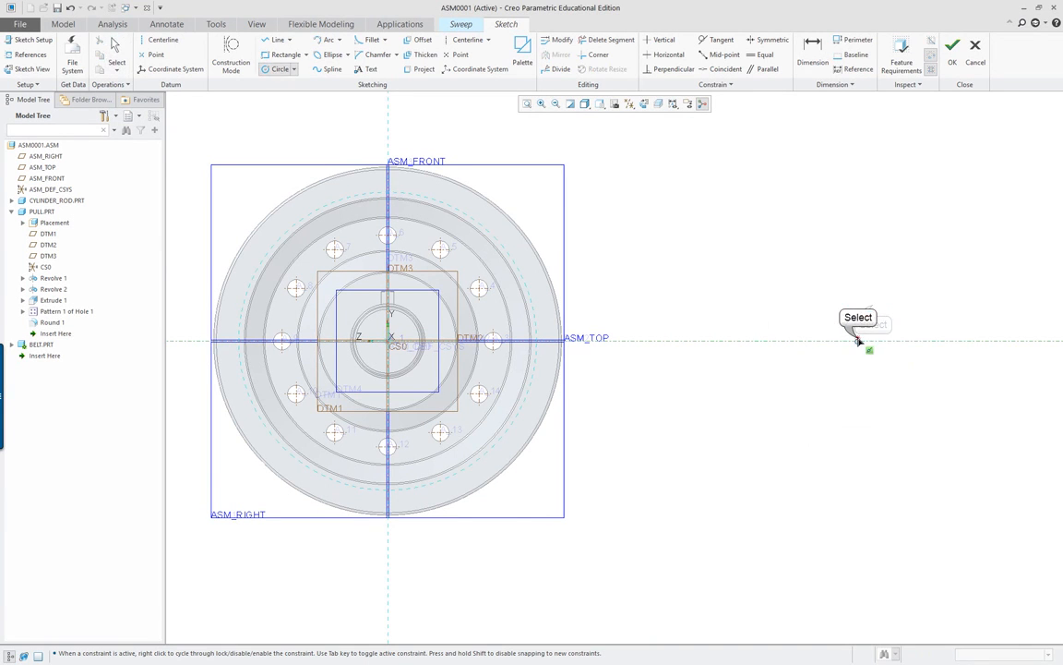
right_click(851, 295)
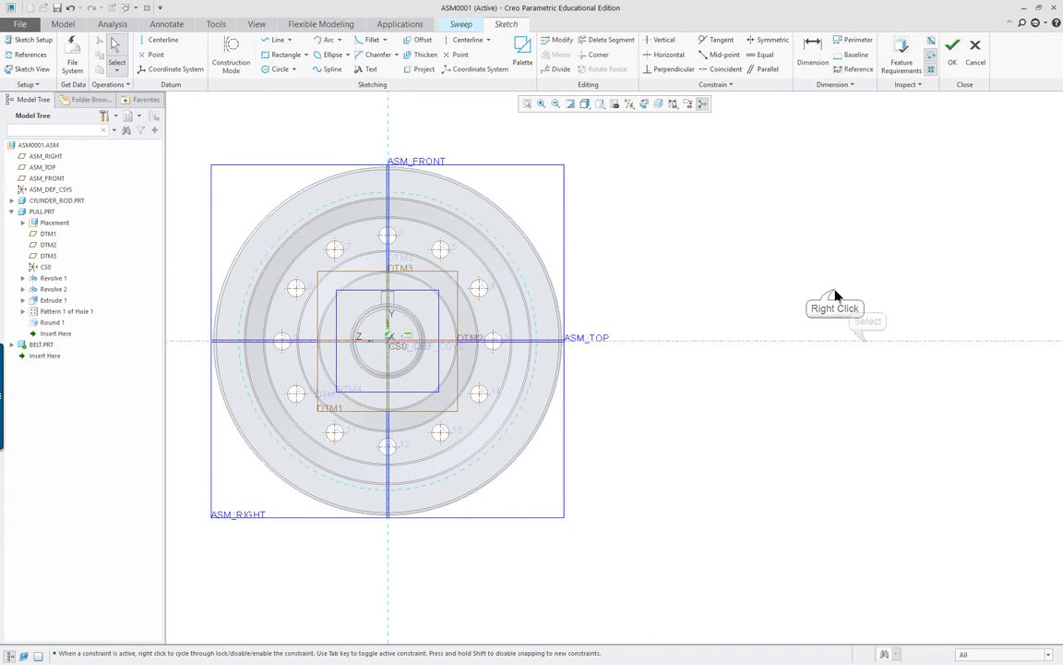
click(868, 344)
right_click(821, 303)
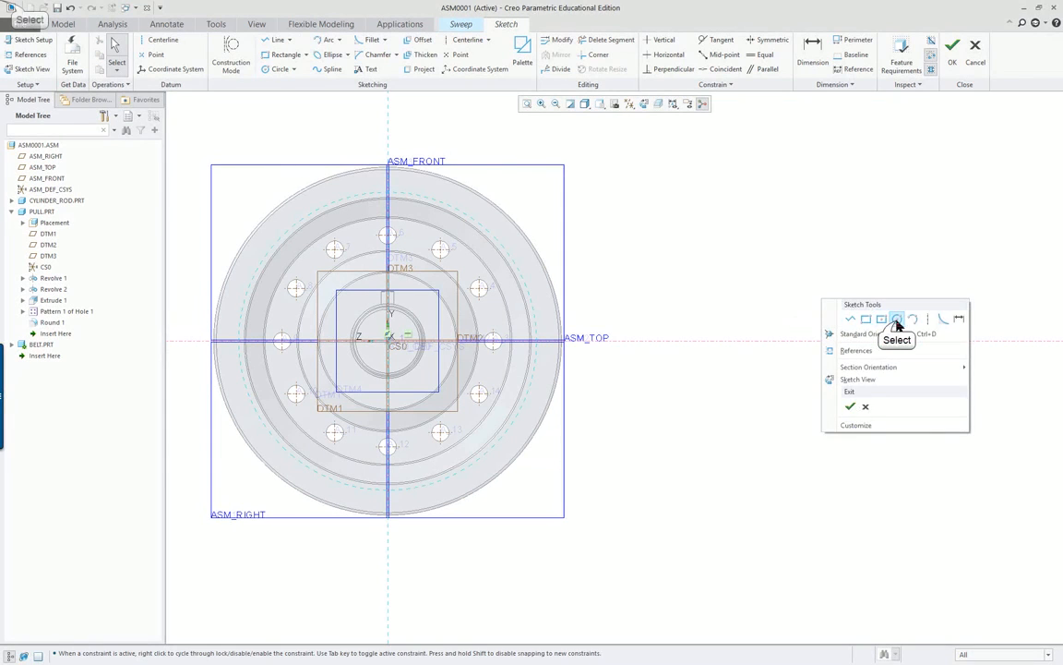
click(896, 318)
click(877, 341)
click(928, 285)
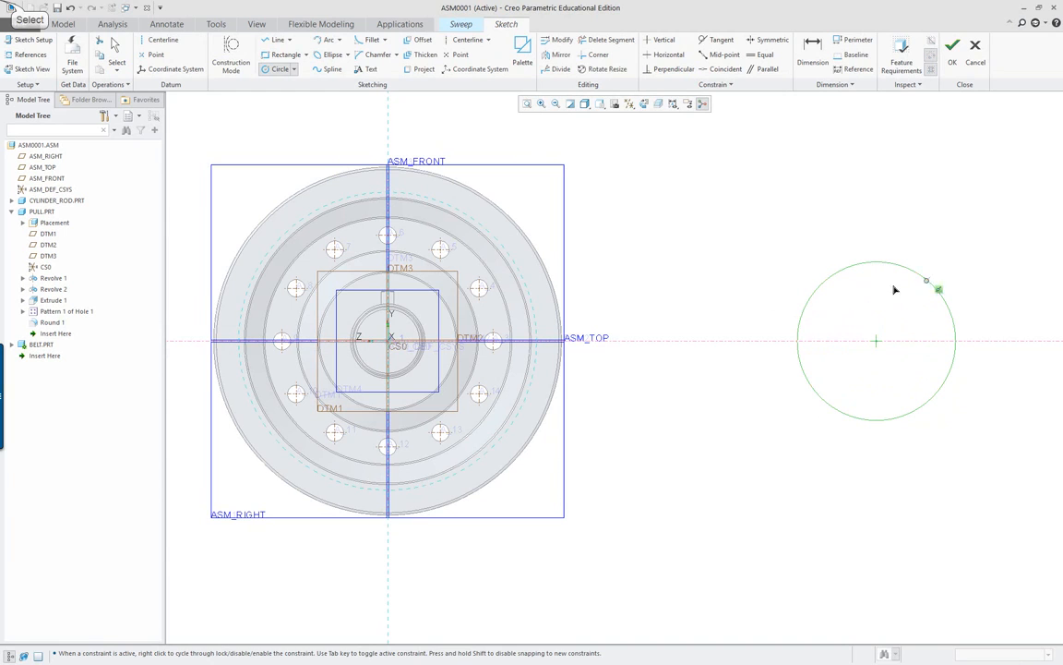
Sketch a second circle centred on the pulley's centre and matching the dashed groove reference circle.
click(393, 341)
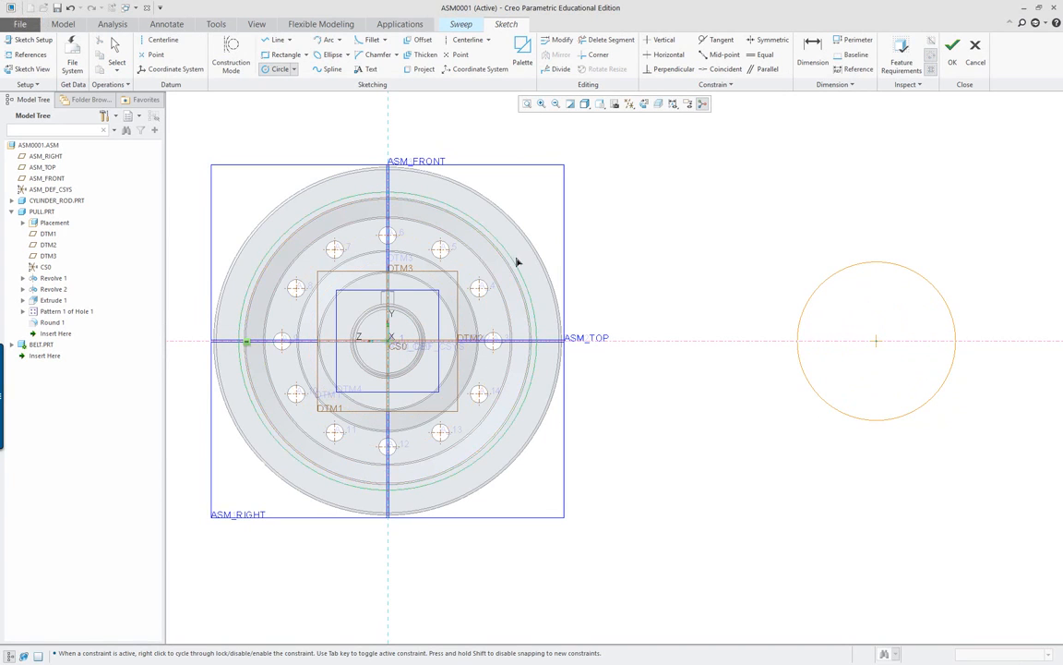
scroll(500, 257, down, 3)
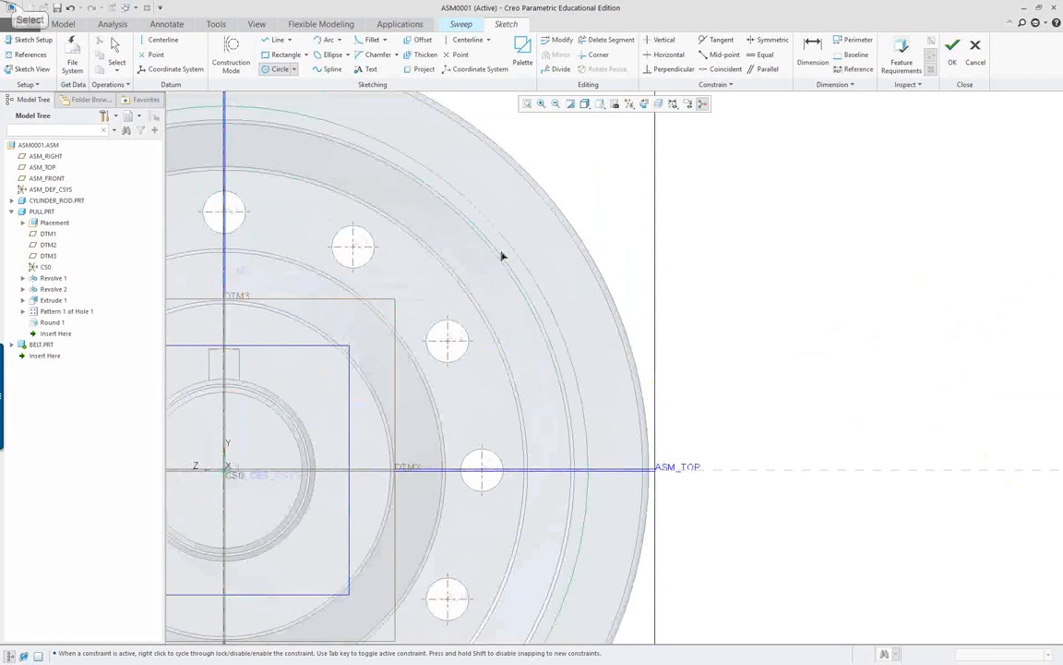
scroll(784, 301, up, 3)
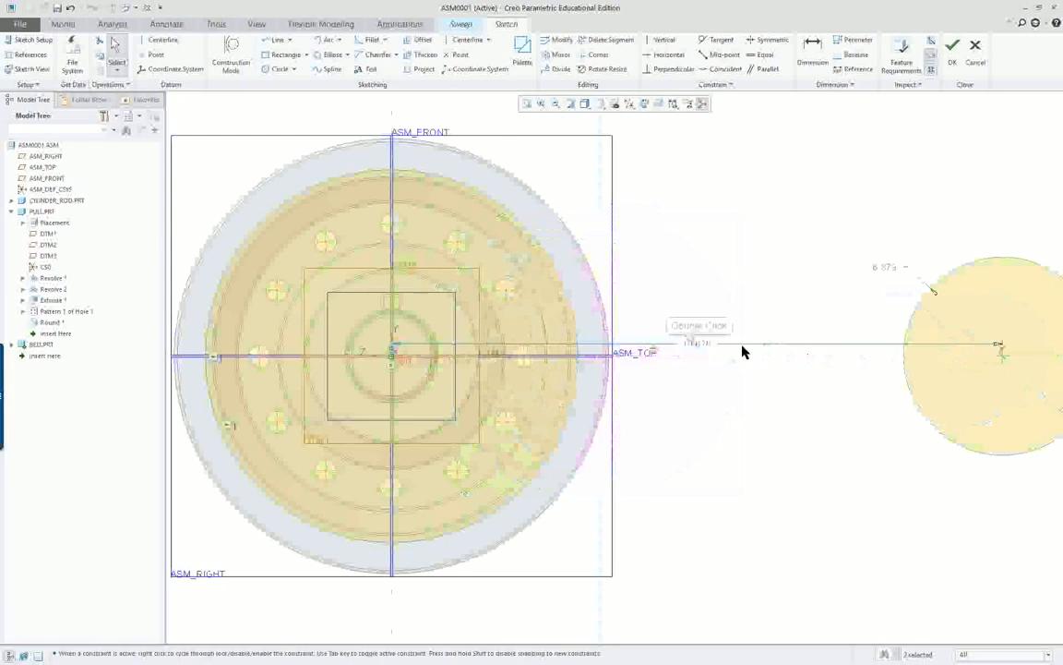
Set the distance between the centres of the two circles to 20.
double_click(697, 345)
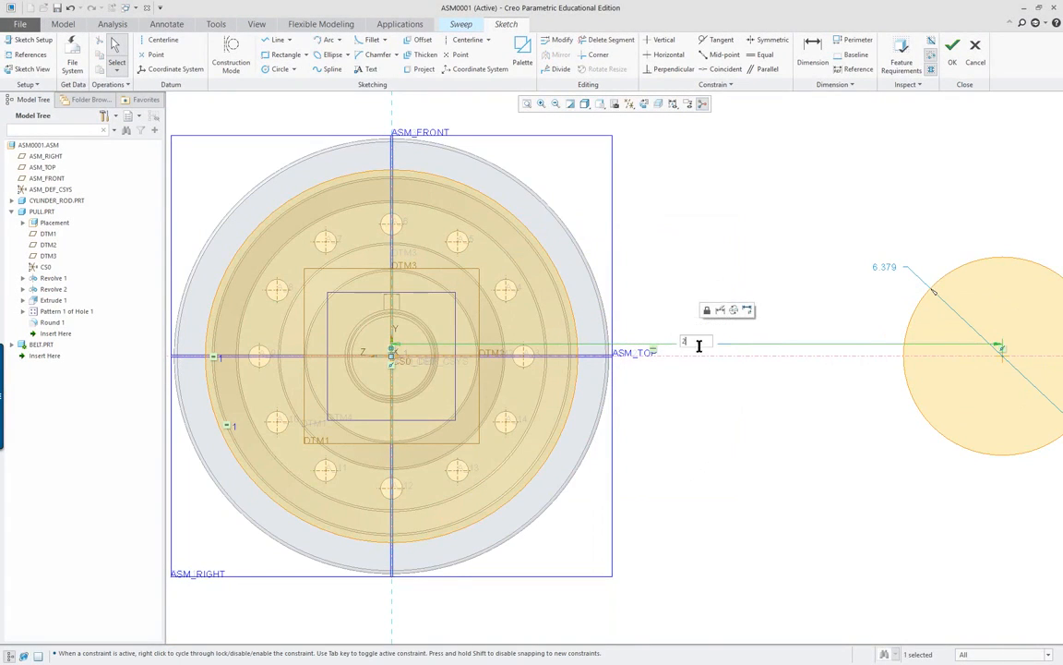
scroll(700, 349, down, 2)
scroll(790, 315, up, 4)
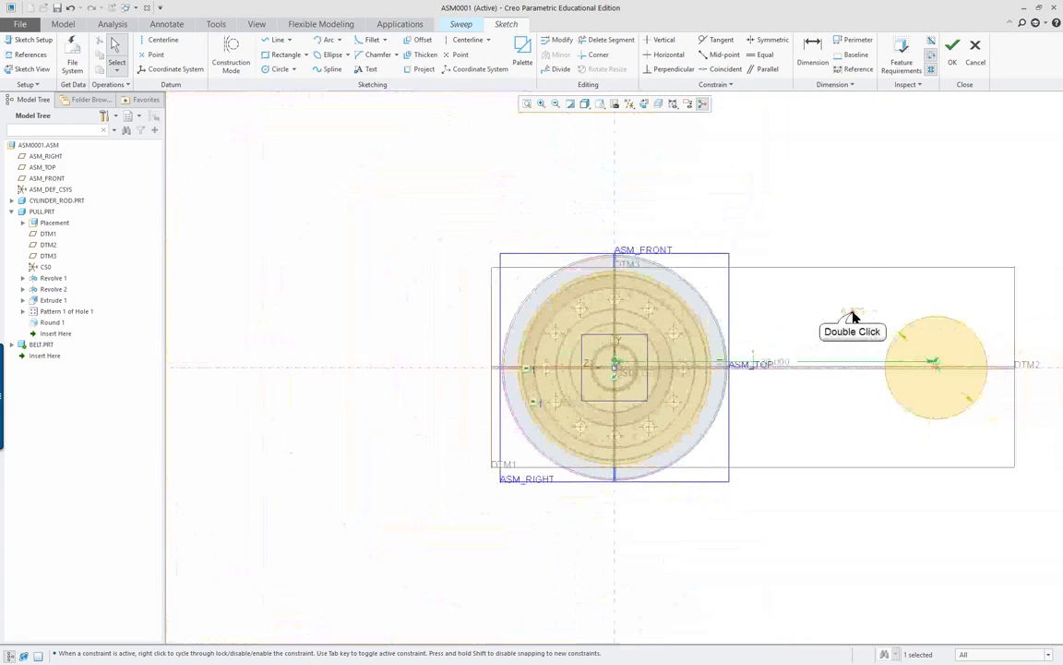
Set the diameter of the smaller circle away from the pulley to 7.
double_click(851, 314)
text(1)
key(Return)
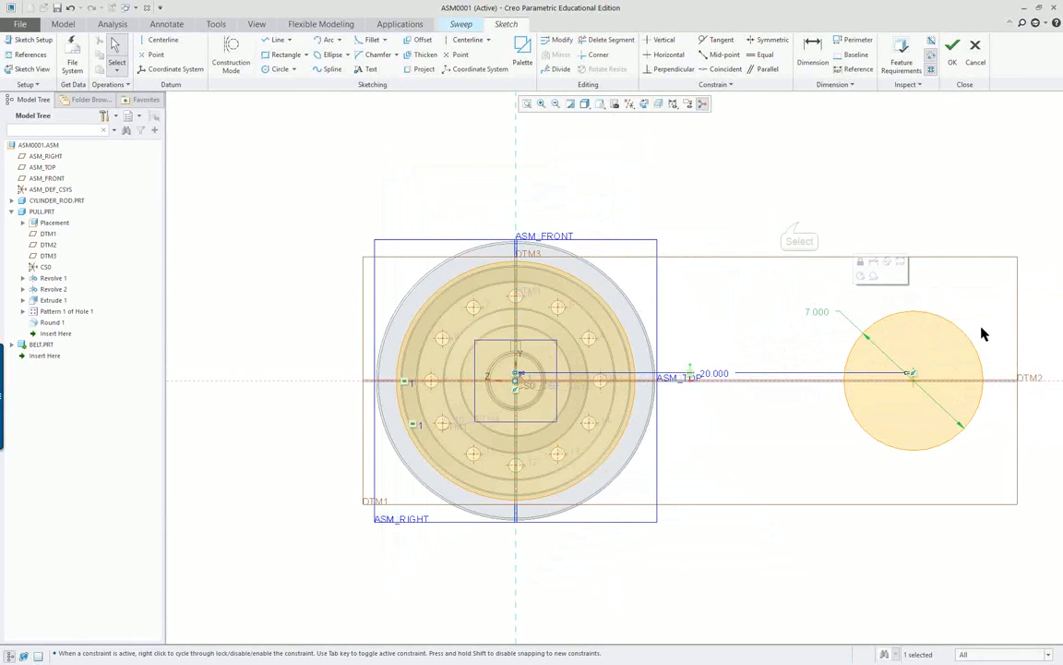
click(794, 223)
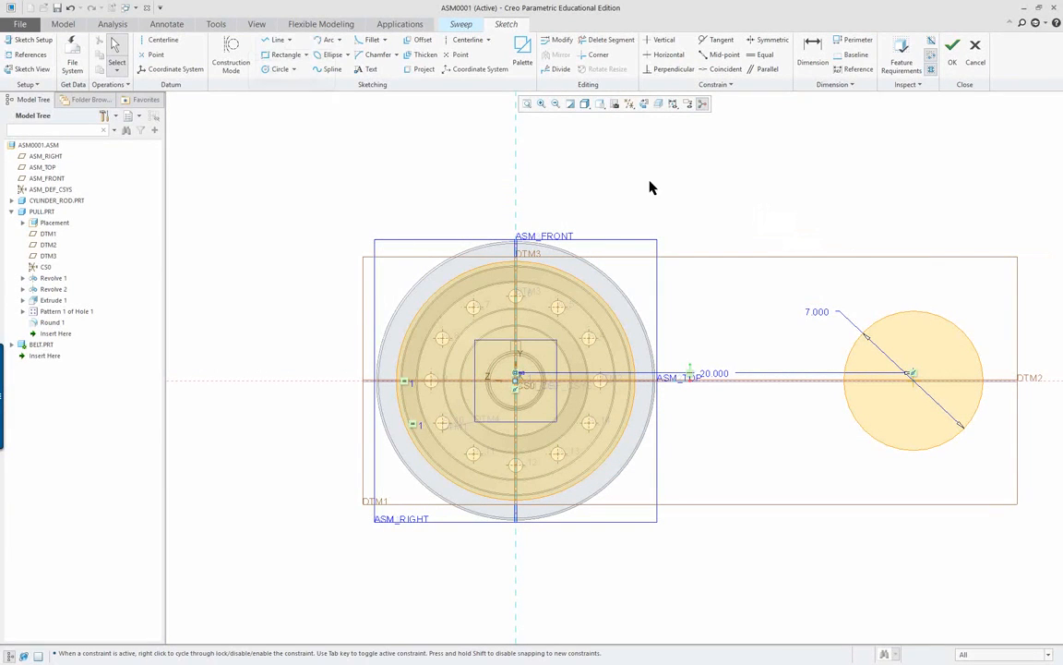
Sketch two tangent lines joining the 7-diameter circle to the pulley groove circle, one along the upper side and one along the lower.
click(289, 40)
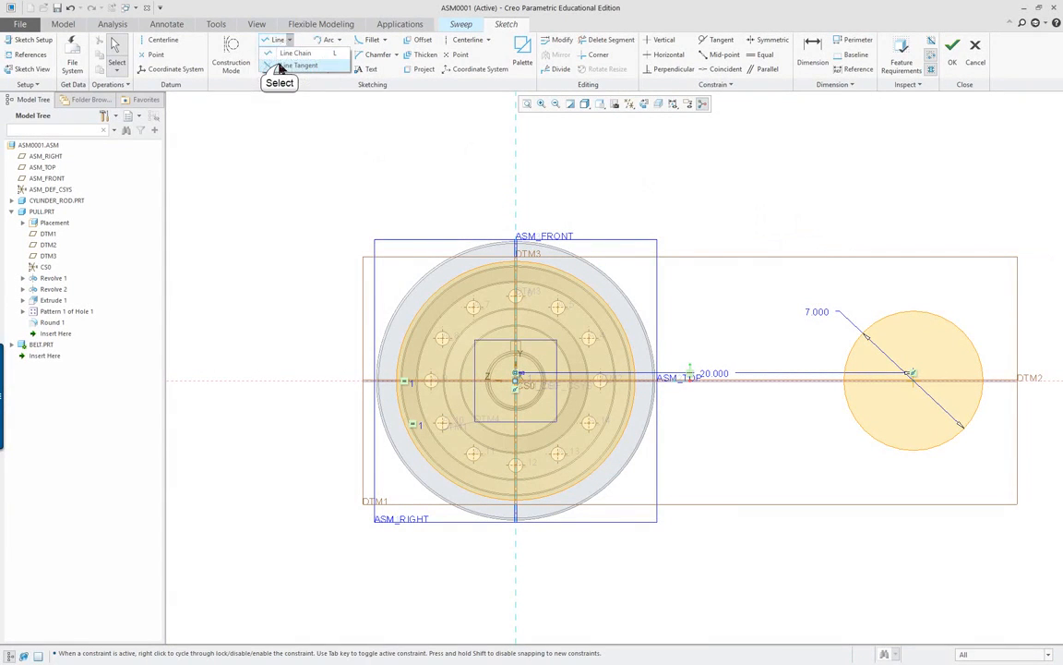
click(295, 65)
scroll(695, 259, down, 2)
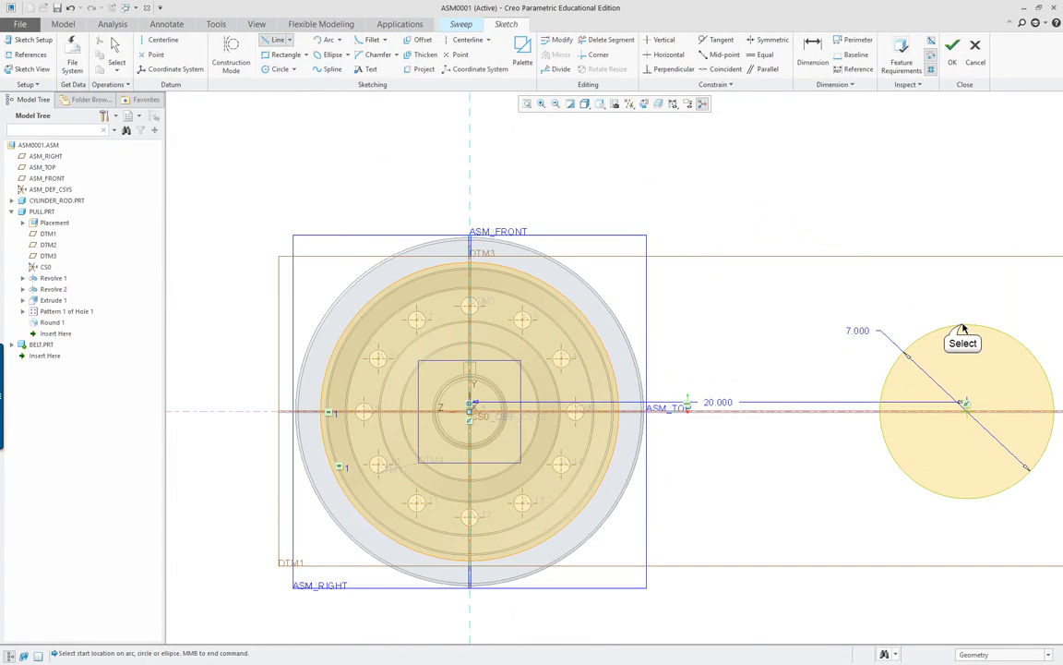
click(962, 329)
click(487, 266)
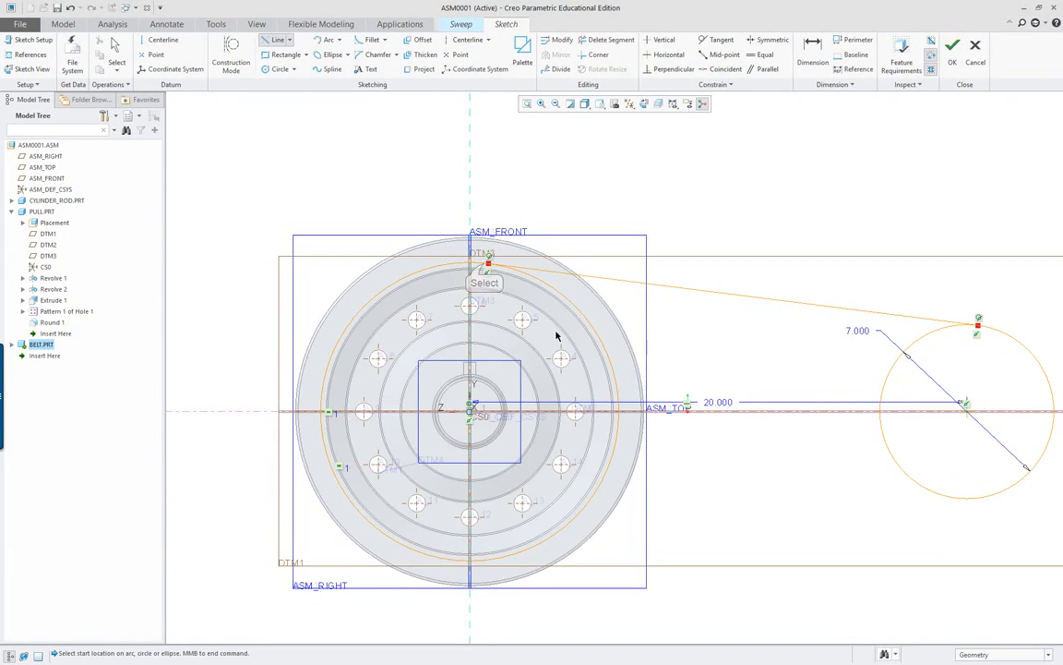
scroll(558, 338, up, 2)
click(816, 445)
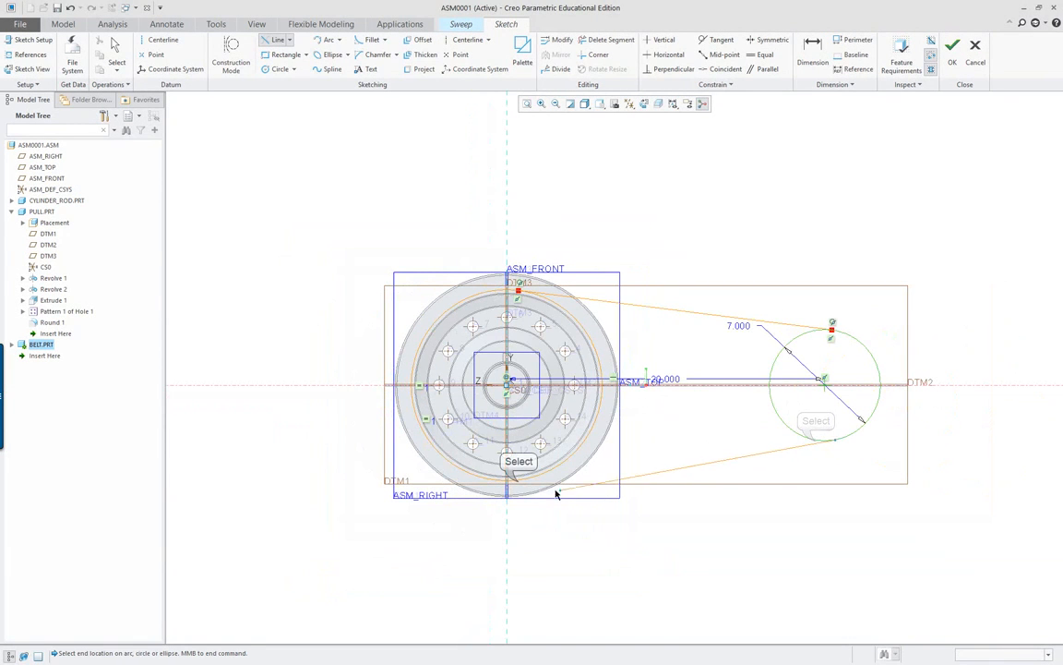
click(507, 482)
middle_click(677, 243)
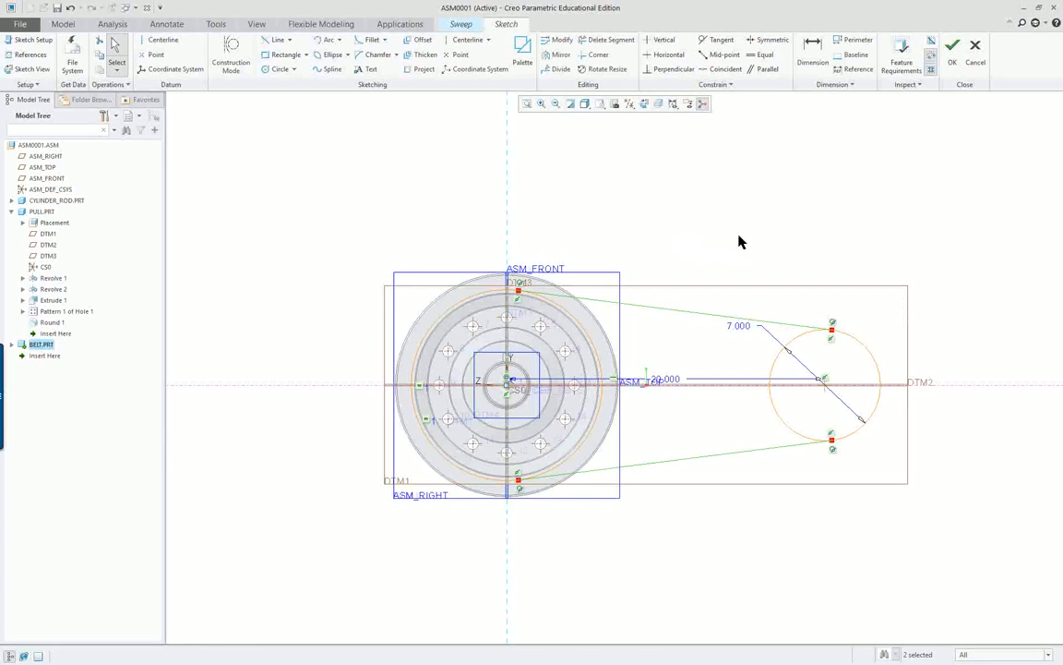
Trim away the inner arcs of both circles between the tangent lines, leaving a closed belt-shaped loop.
click(606, 40)
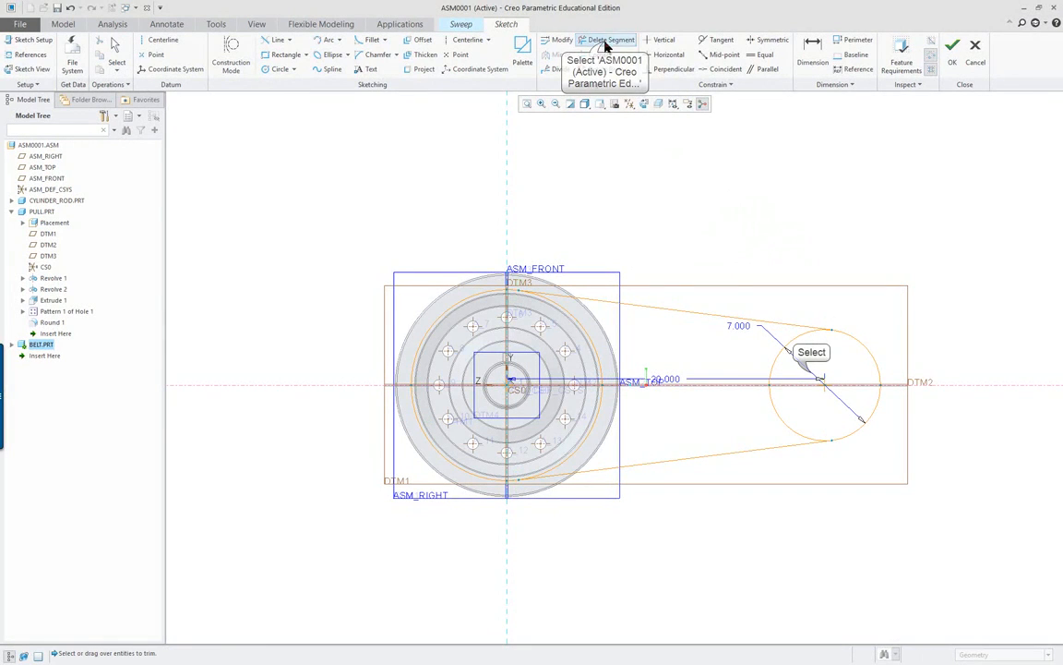
mouse_move(805, 361)
mouse_down()
mouse_move(761, 407)
mouse_move(718, 375)
mouse_up()
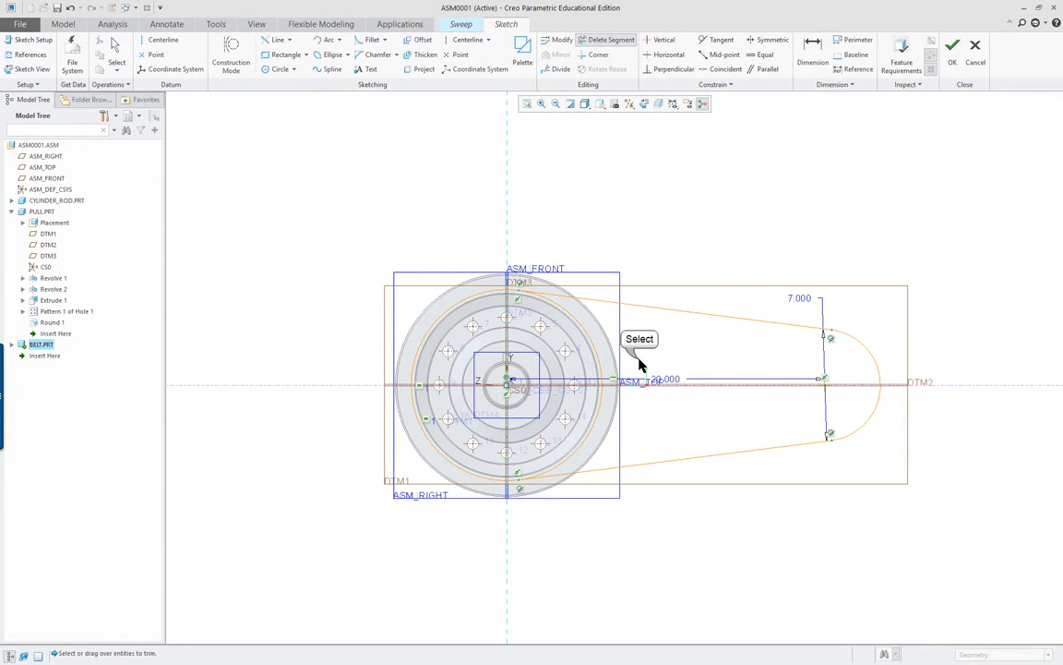
drag(638, 359, 599, 422)
middle_click(675, 280)
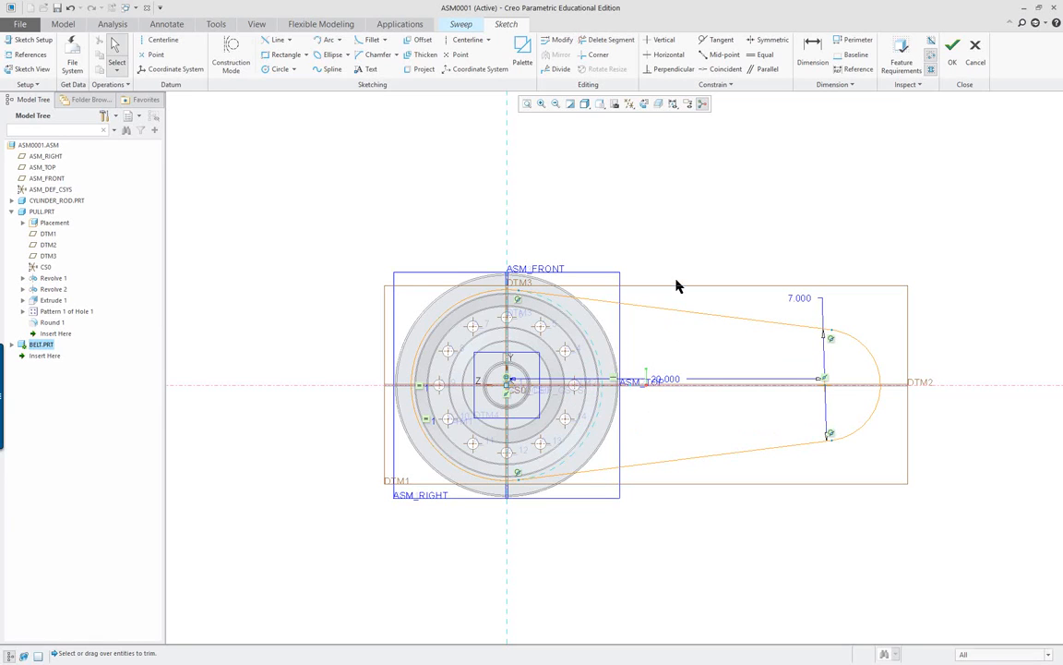
Finish the belt loop sketch and resume the Sweep with the loop as its origin trajectory.
mouse_move(693, 313)
middle_down()
mouse_move(706, 337)
mouse_move(680, 338)
middle_up()
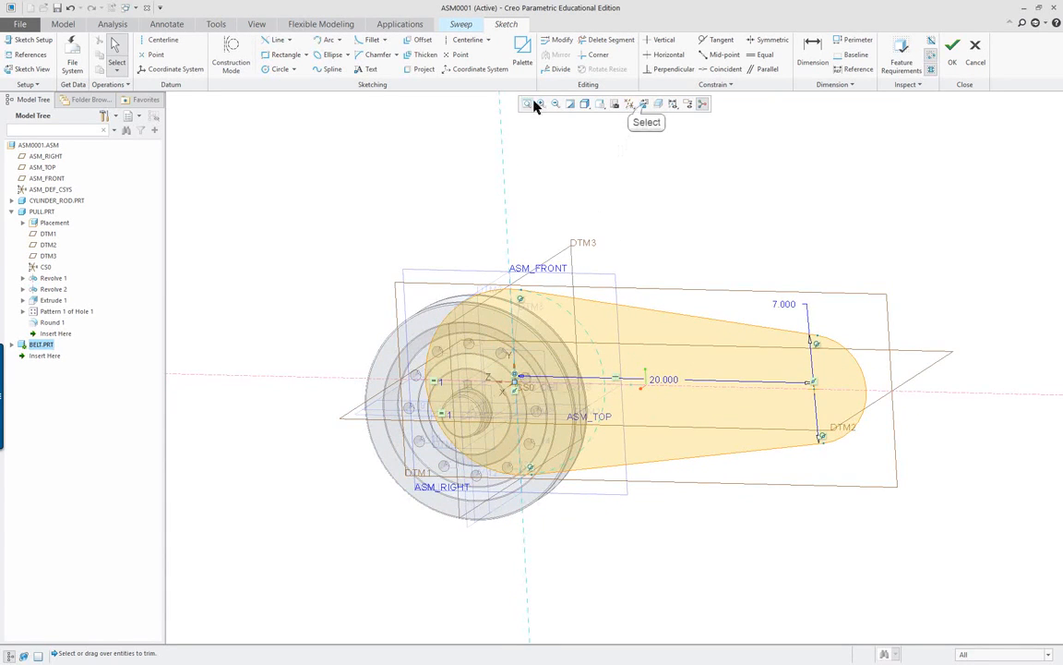
click(643, 103)
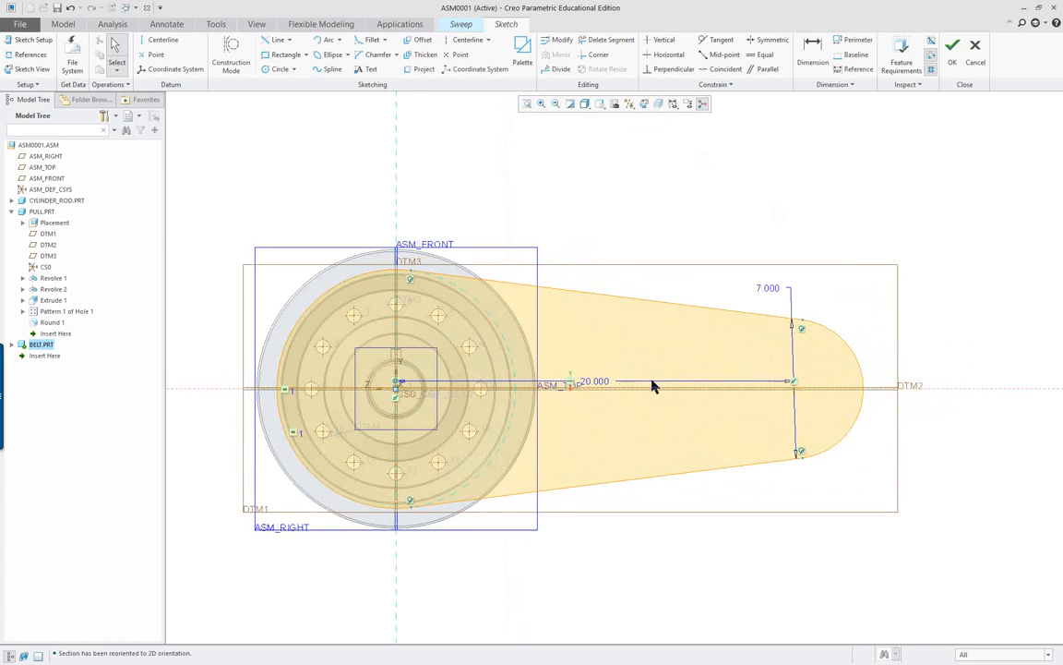
scroll(652, 386, up, 2)
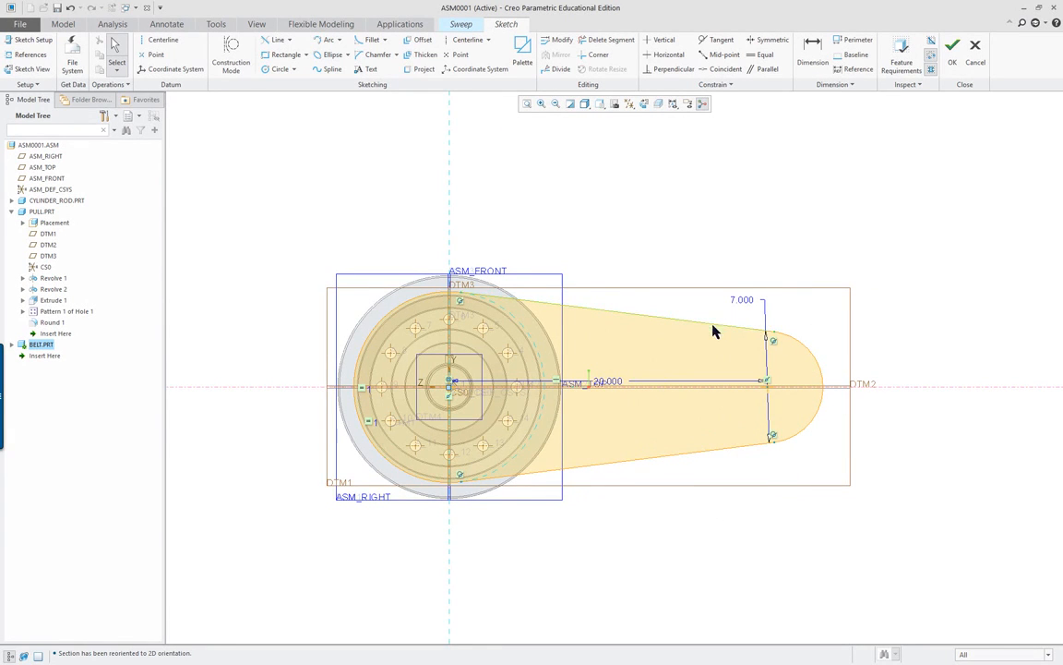
mouse_move(713, 330)
middle_down()
mouse_move(609, 388)
mouse_move(558, 406)
mouse_move(555, 393)
middle_up()
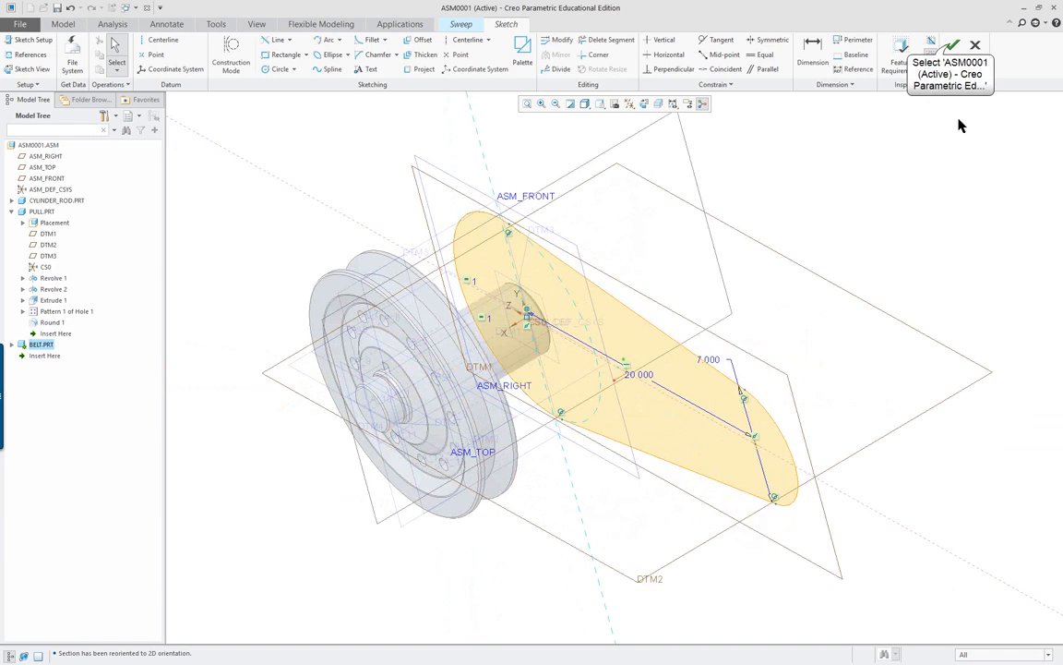
click(951, 46)
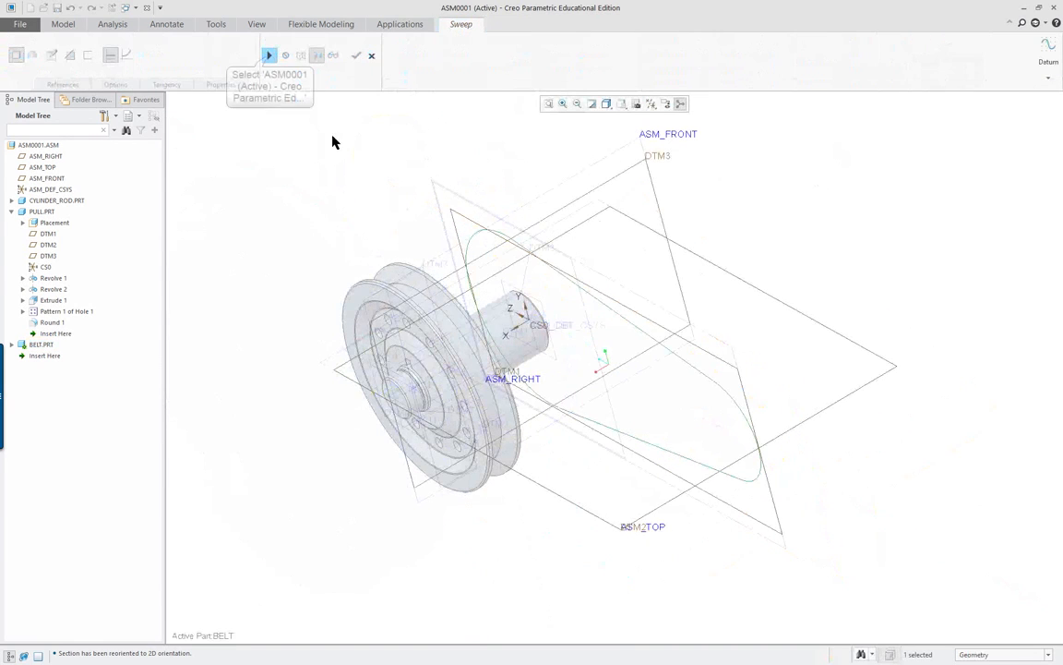
click(269, 56)
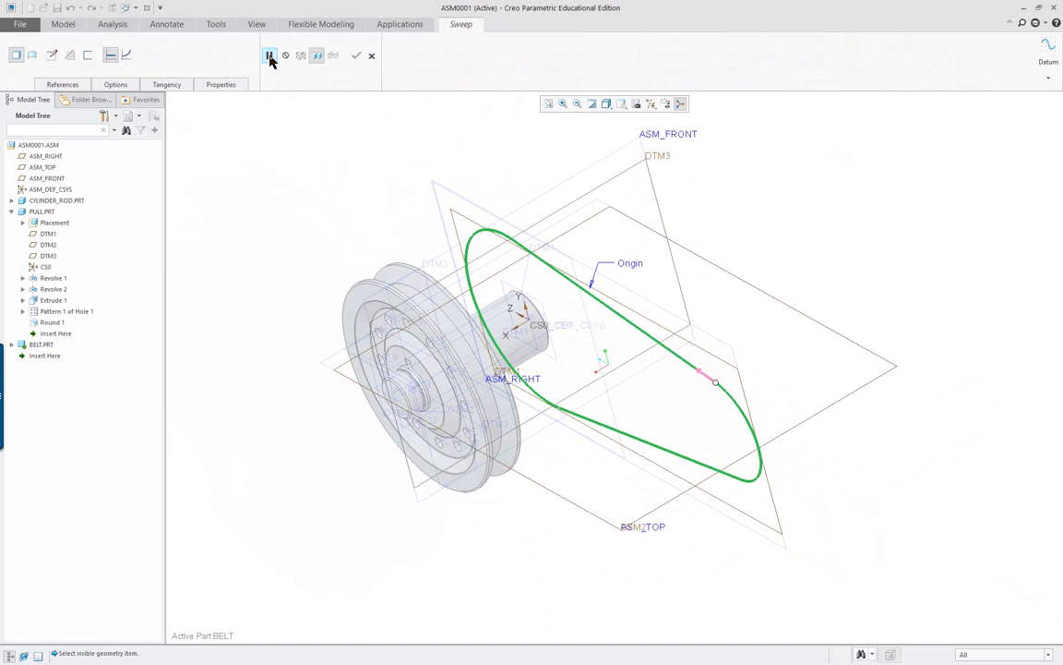
Start the sweep's section sketch, orient it parallel to the screen and hide all datum display.
click(67, 84)
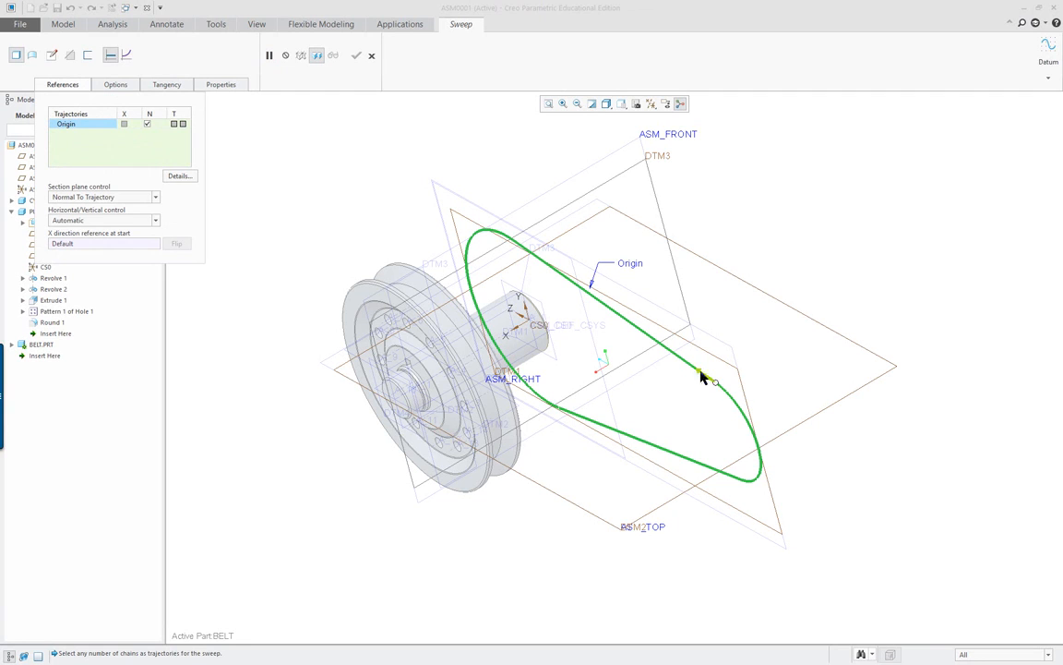
click(53, 57)
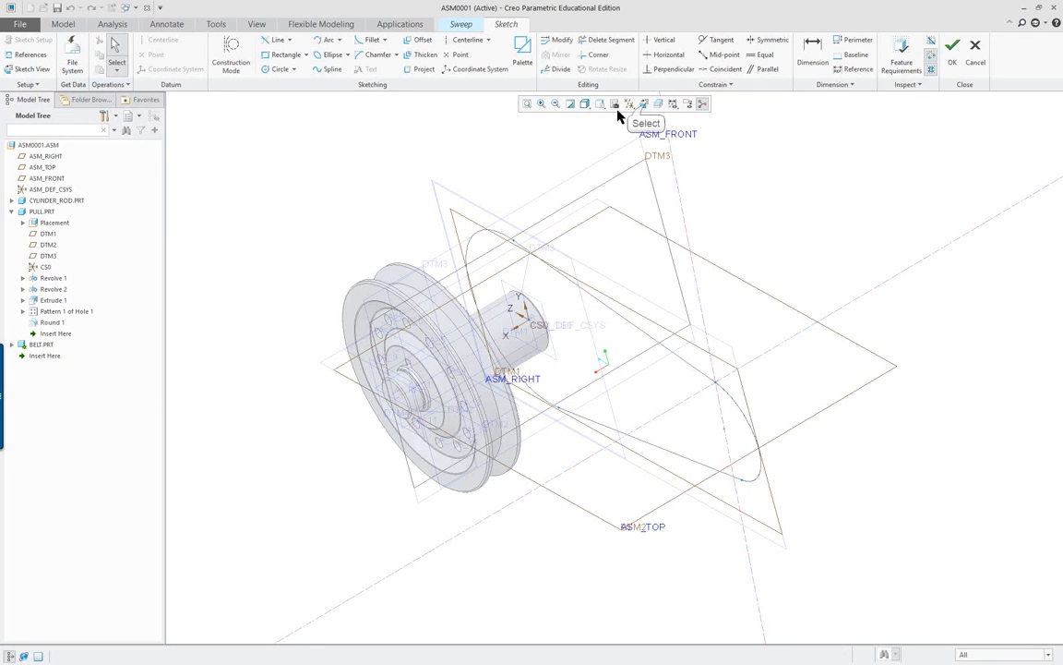
click(645, 104)
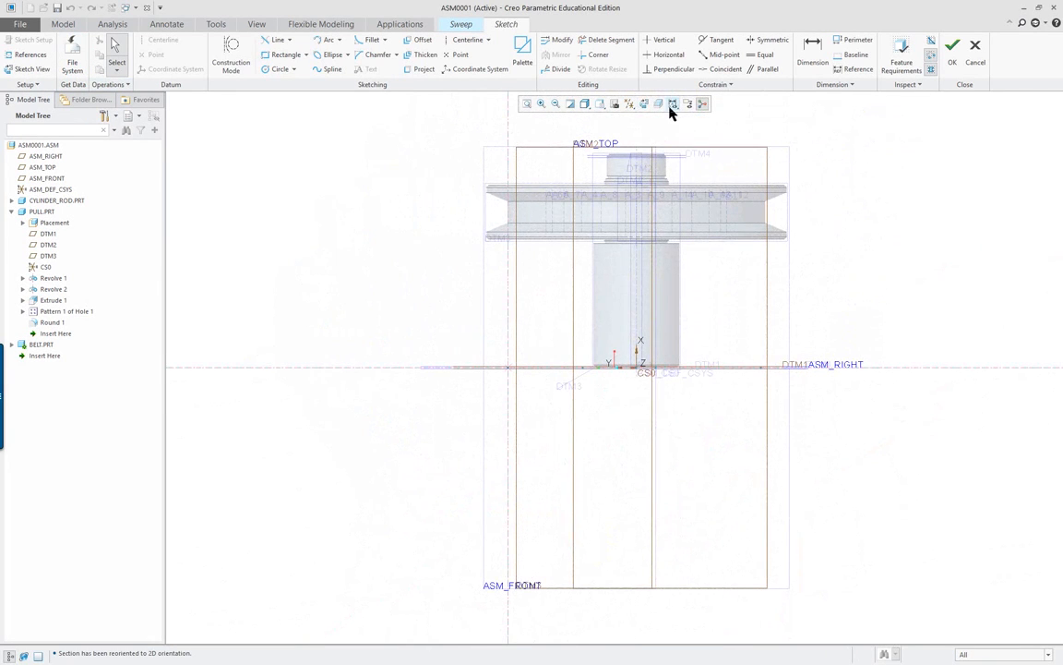
click(629, 105)
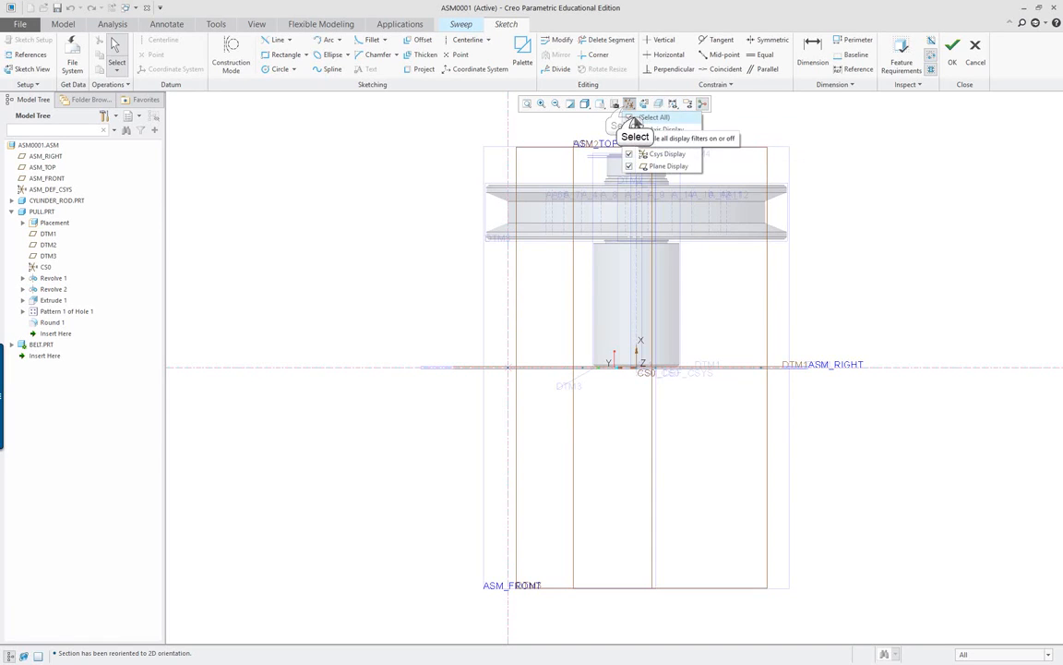
click(634, 118)
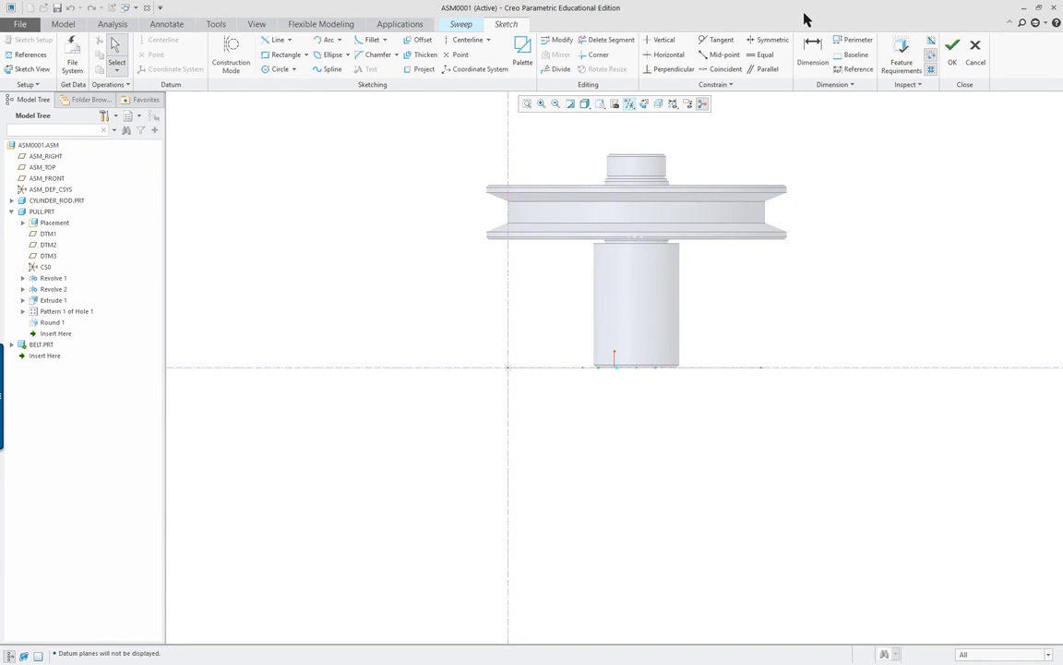
Add the pulley's upper and lower flange faces, flange rim edges and both sloped groove walls as section sketch references.
shift+middle_drag(802, 114, 747, 199)
scroll(416, 236, down, 2)
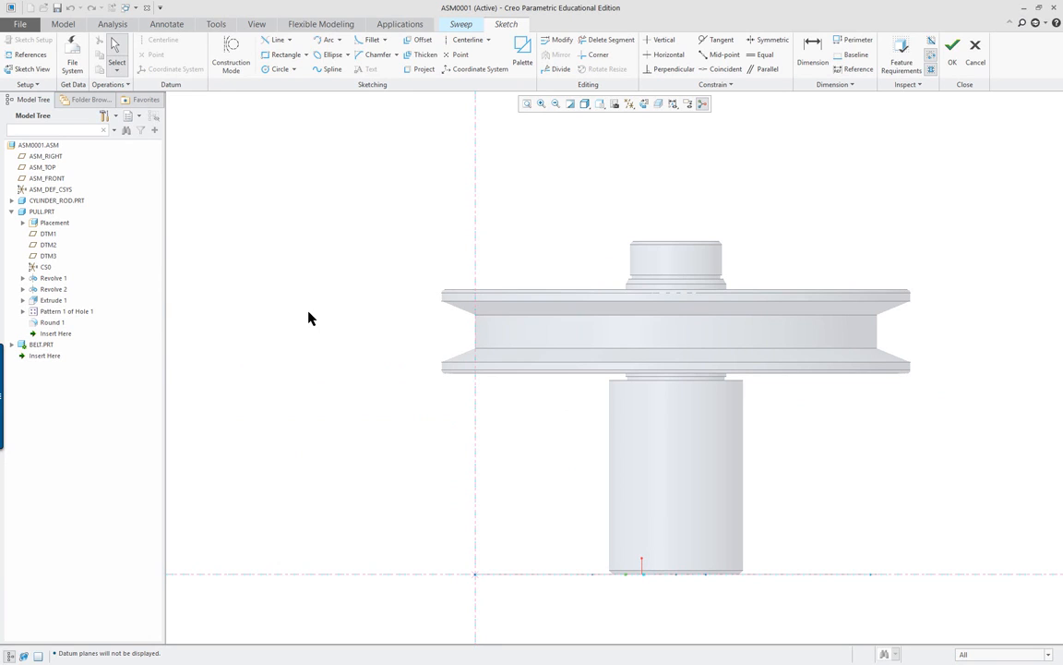
scroll(378, 316, down, 4)
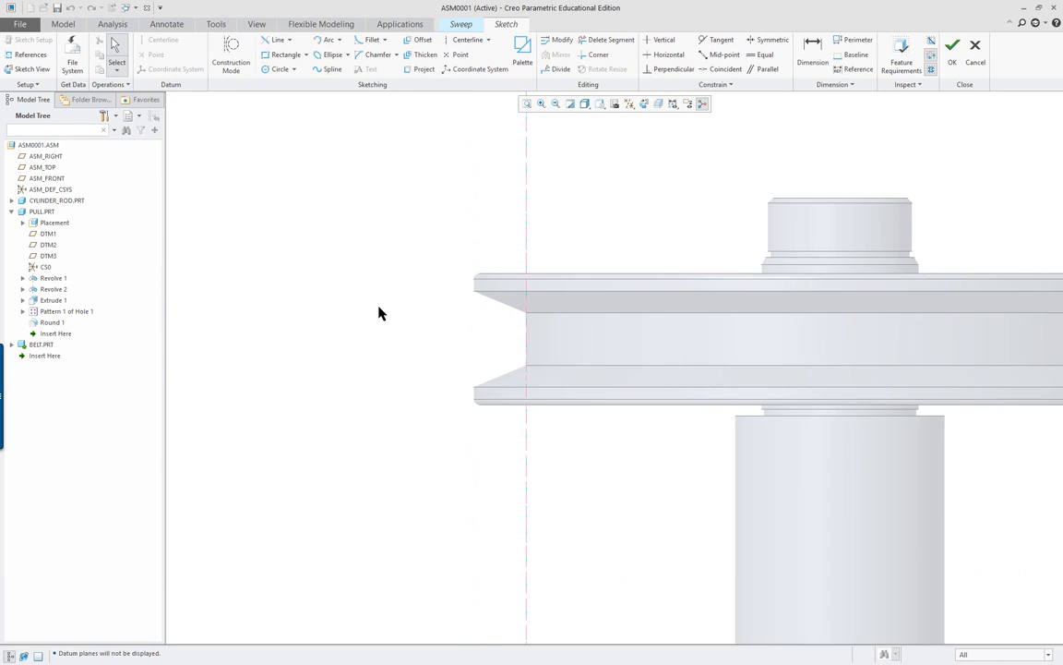
right_click(398, 264)
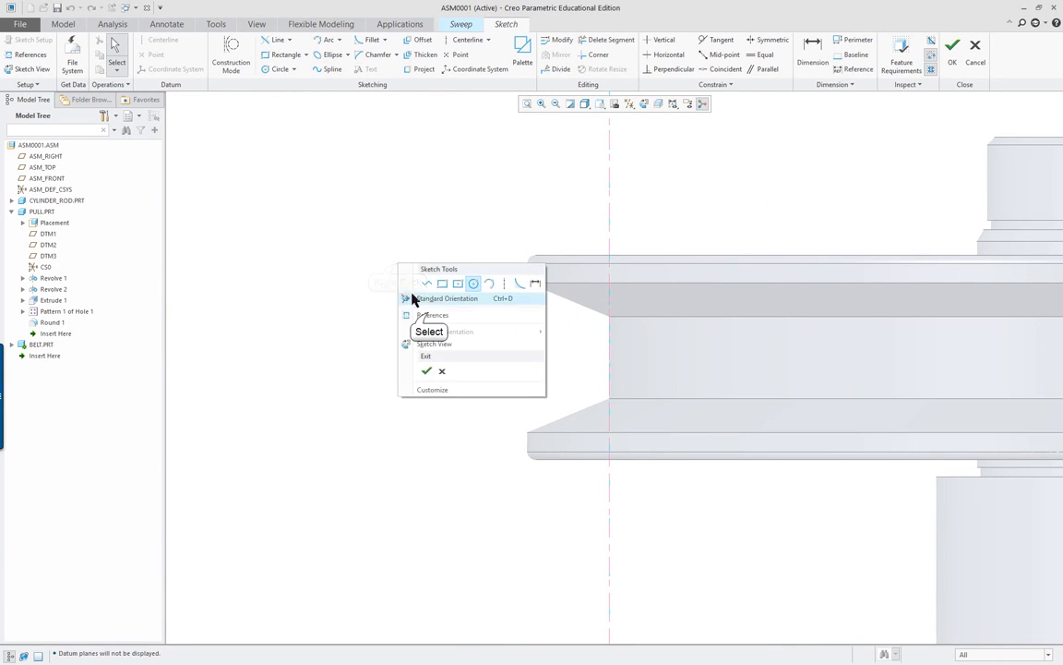
click(429, 314)
click(641, 262)
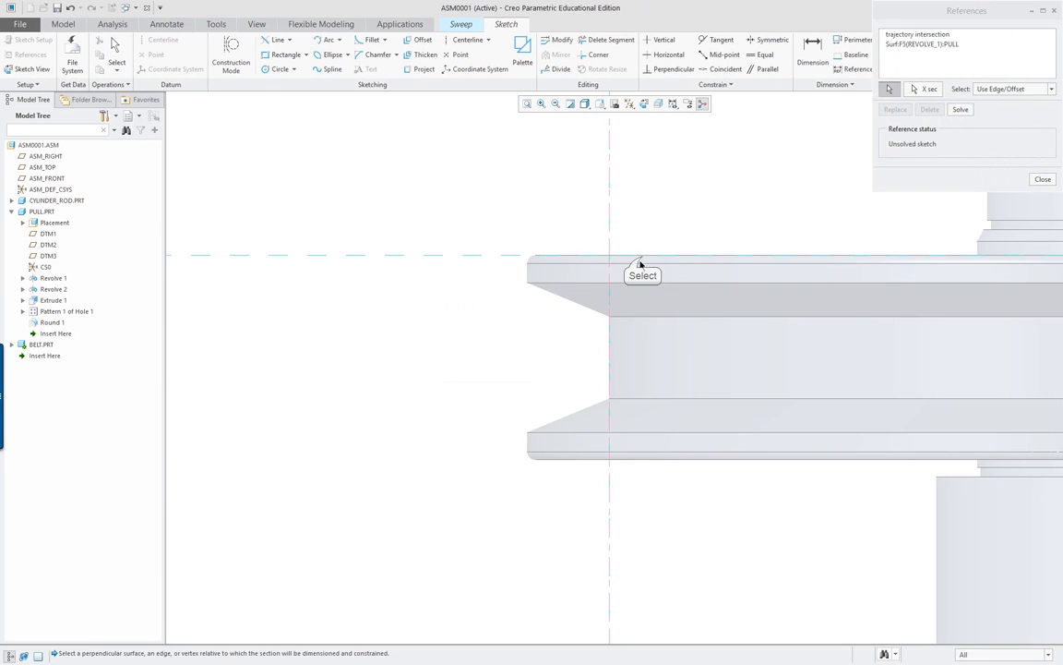
click(661, 461)
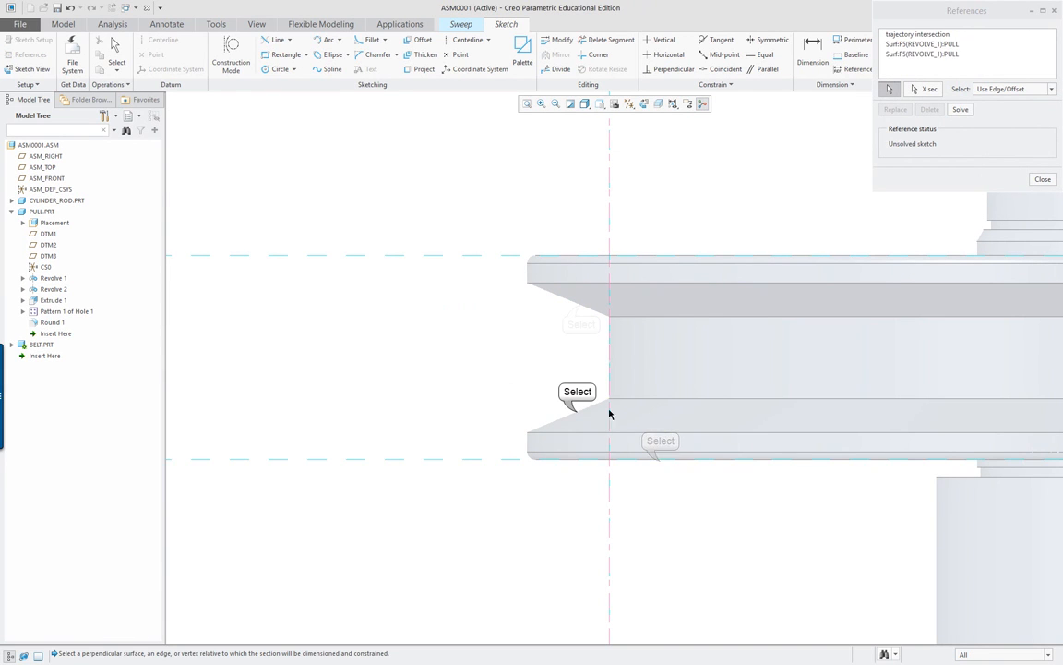
click(578, 410)
click(576, 304)
scroll(532, 291, down, 2)
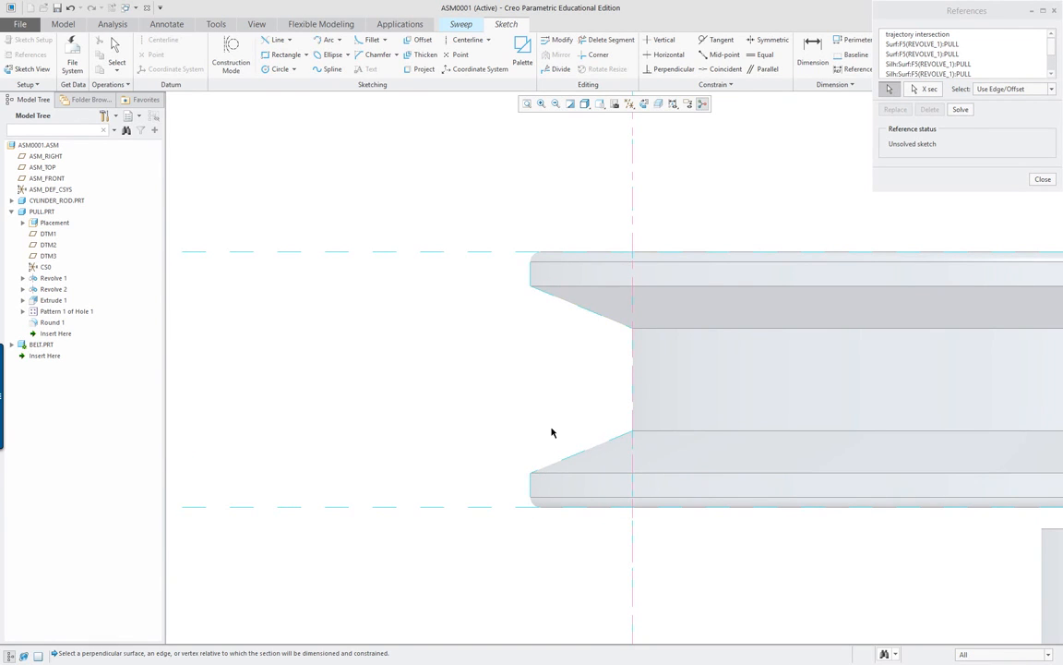
scroll(464, 381, up, 3)
scroll(464, 381, down, 3)
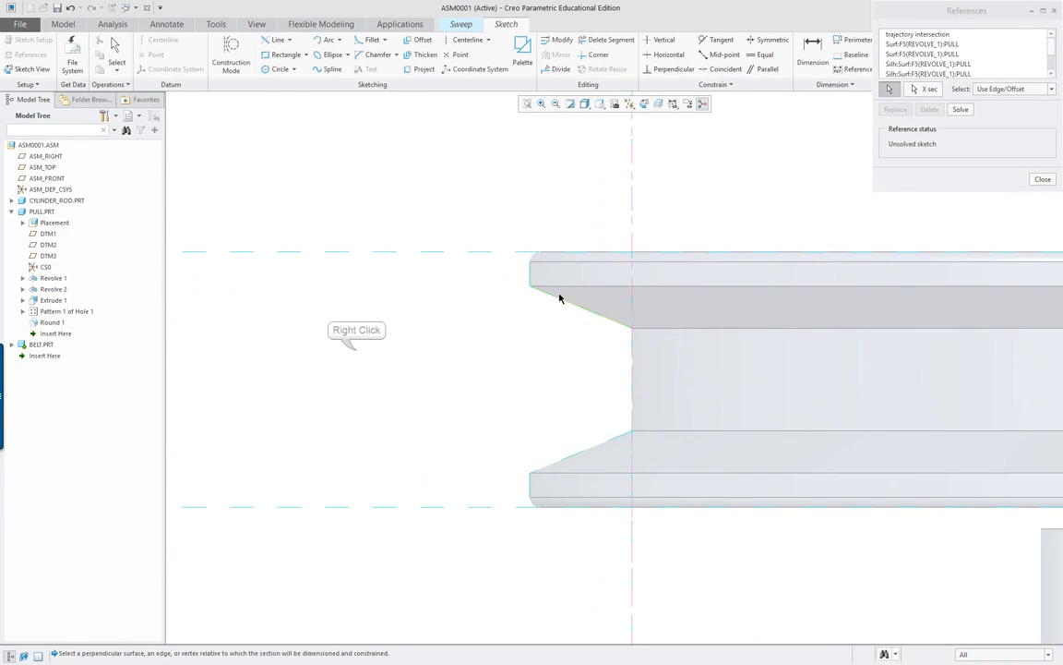
Sketch a closed belt profile with lines following the pulley groove, flush with both flange faces and extending about 1.15 beyond the rim.
right_click(358, 353)
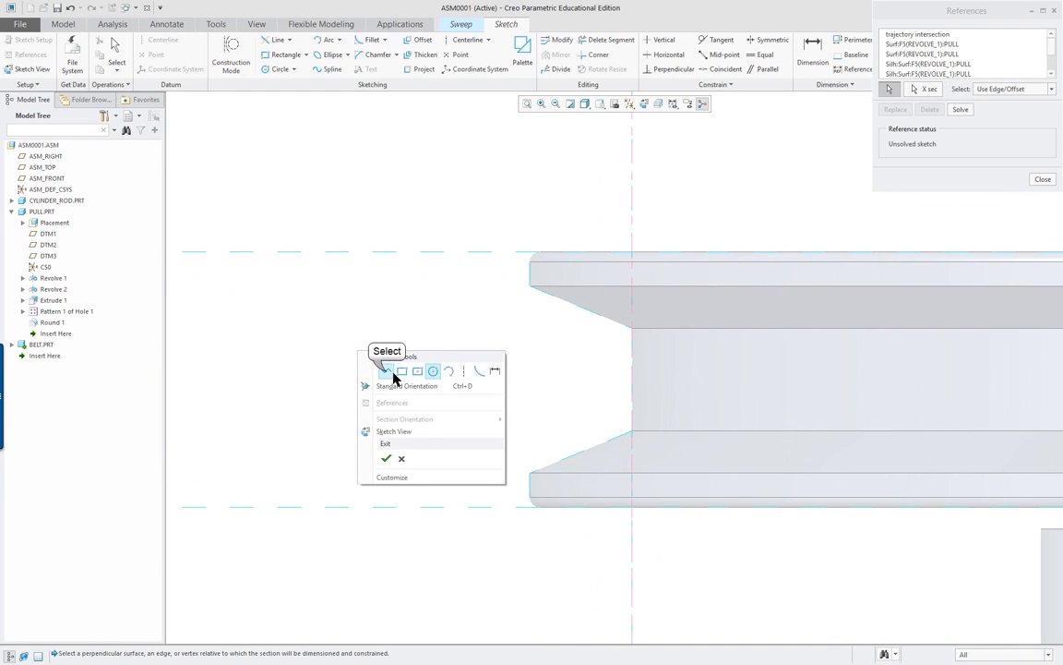
click(384, 369)
click(628, 433)
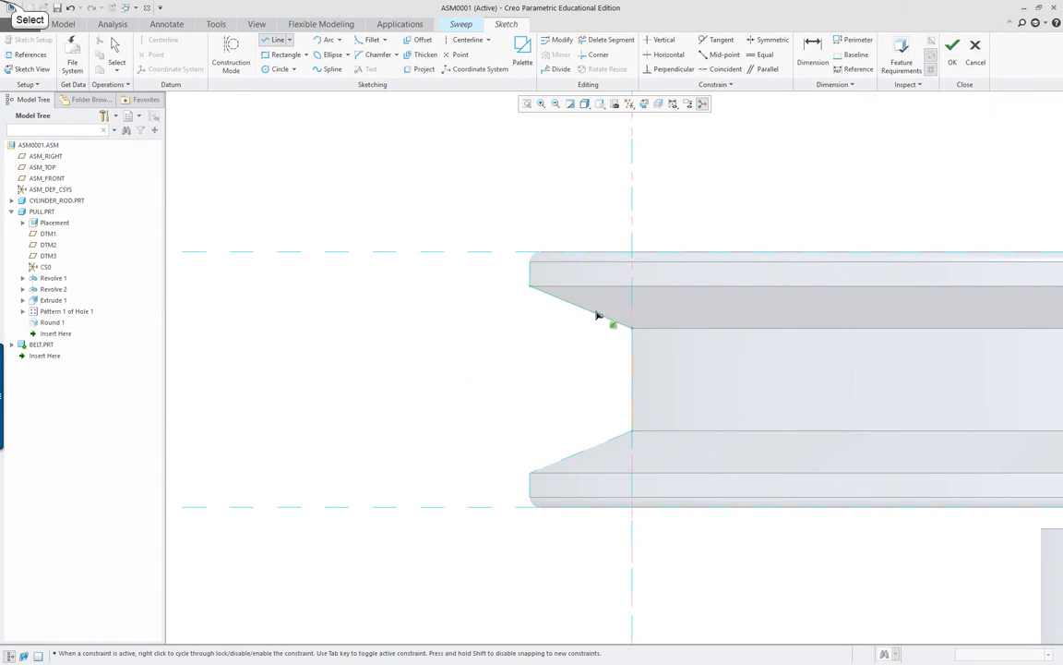
click(531, 287)
click(530, 251)
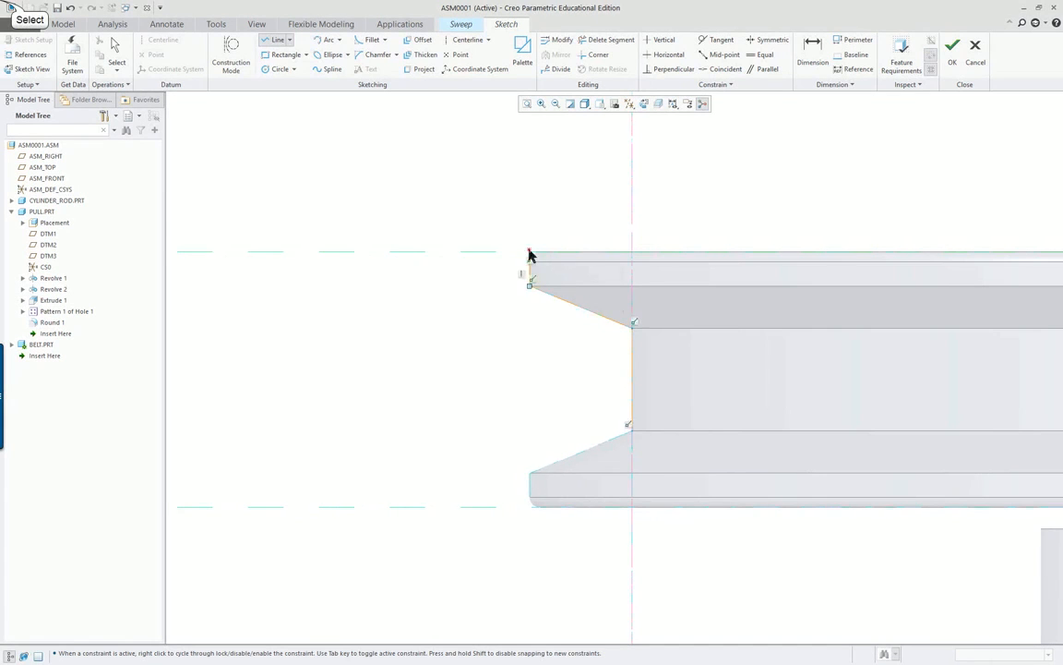
click(412, 251)
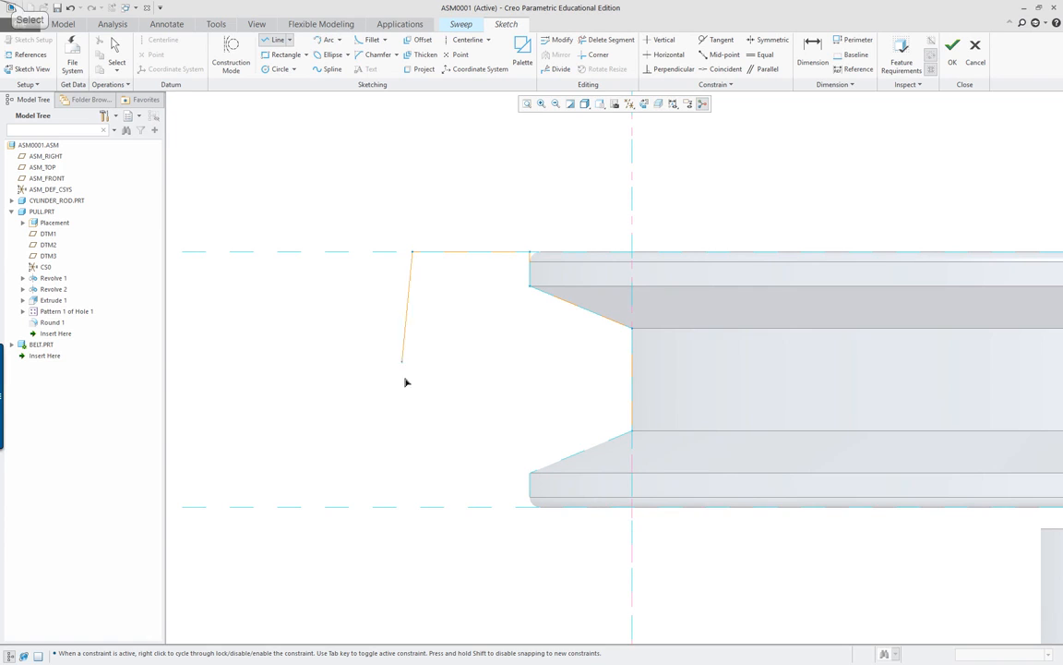
click(413, 507)
click(530, 505)
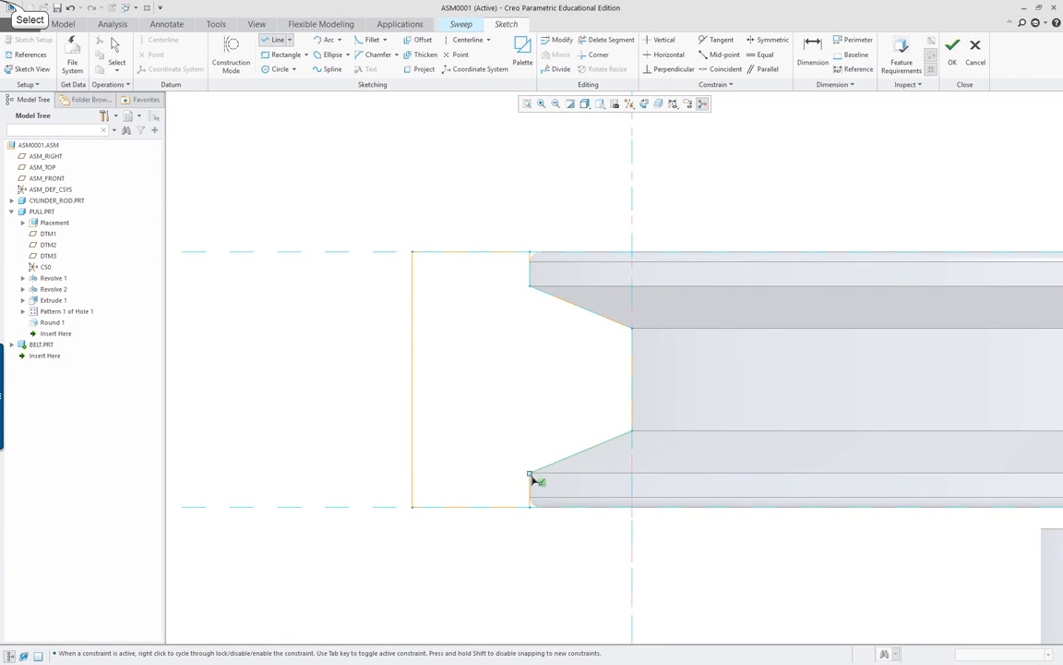
click(531, 474)
click(632, 432)
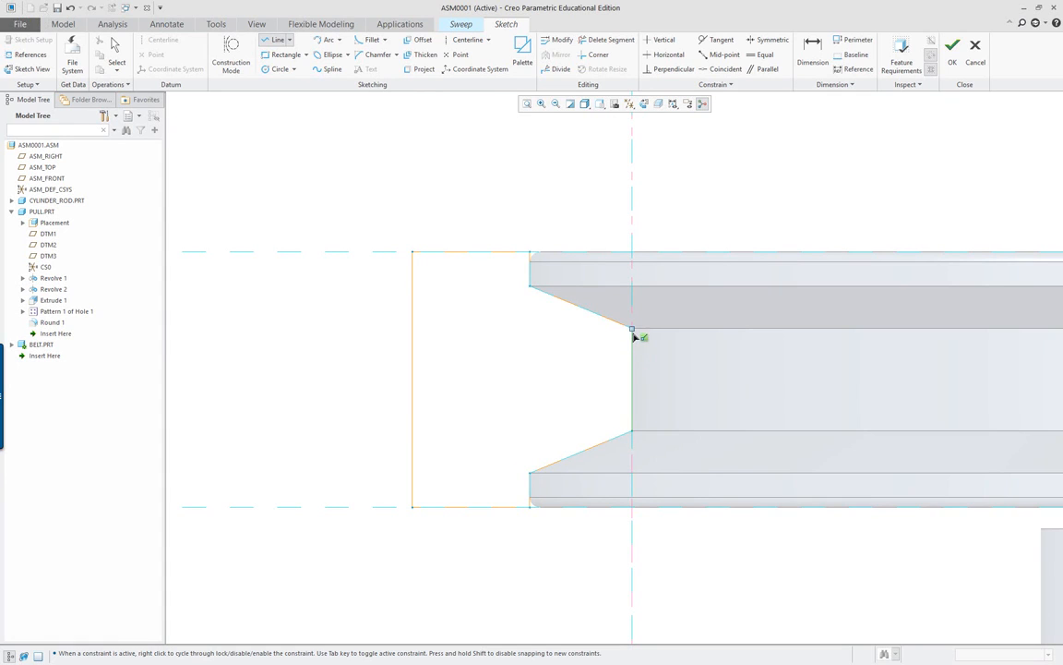
middle_click(532, 423)
middle_click(532, 420)
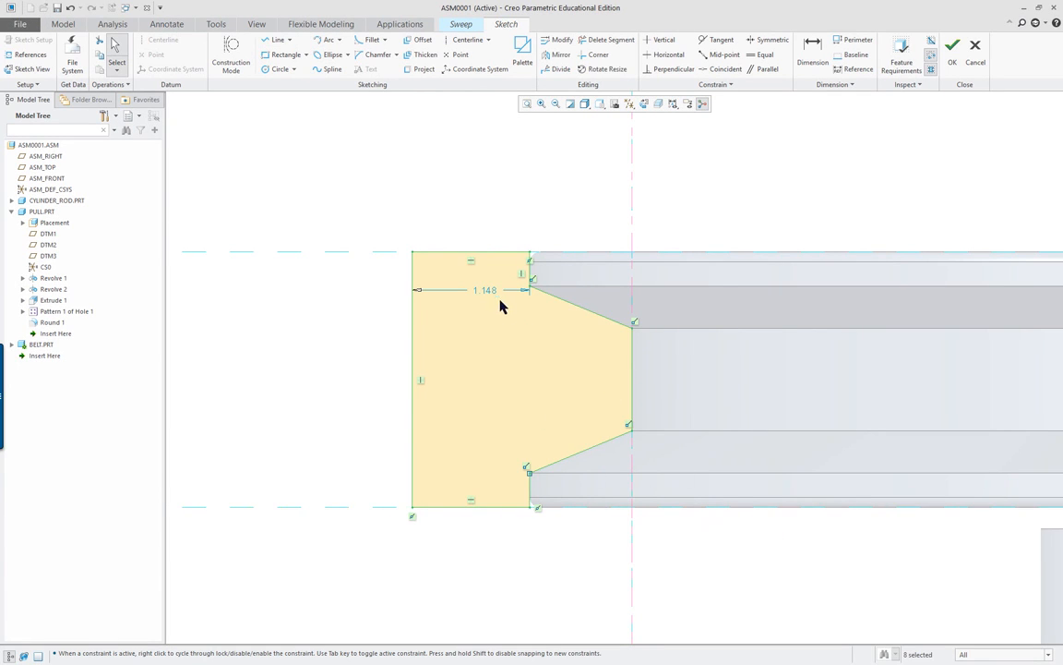
Dimension the belt profile's overall thickness from its outer vertical edge to the groove-floor edge and set it to 2.
scroll(503, 306, up, 3)
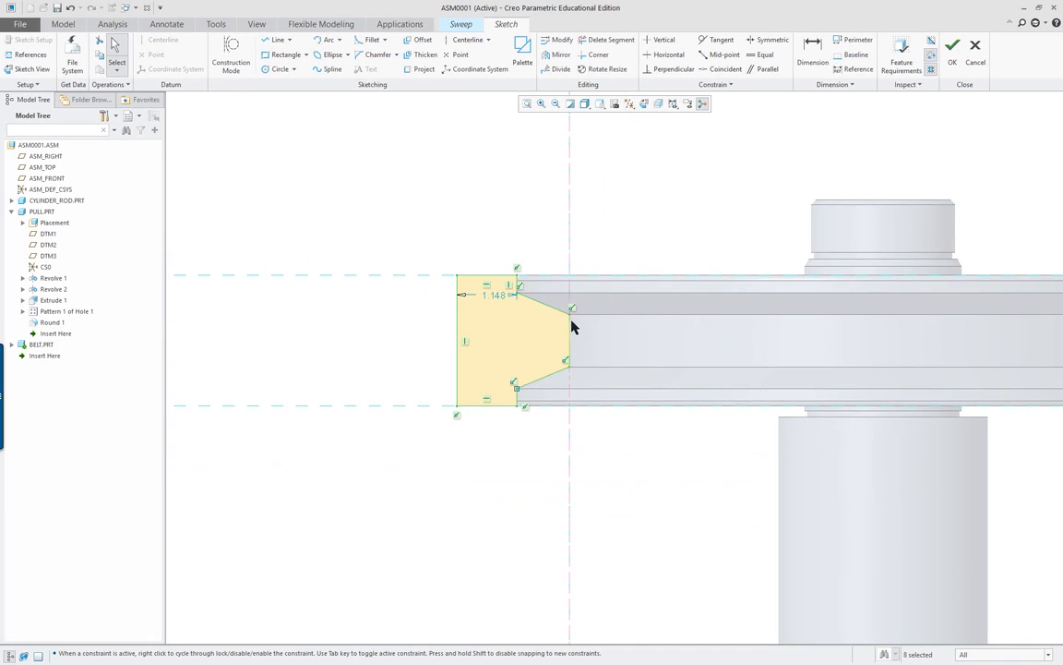
scroll(544, 317, down, 3)
right_click(427, 190)
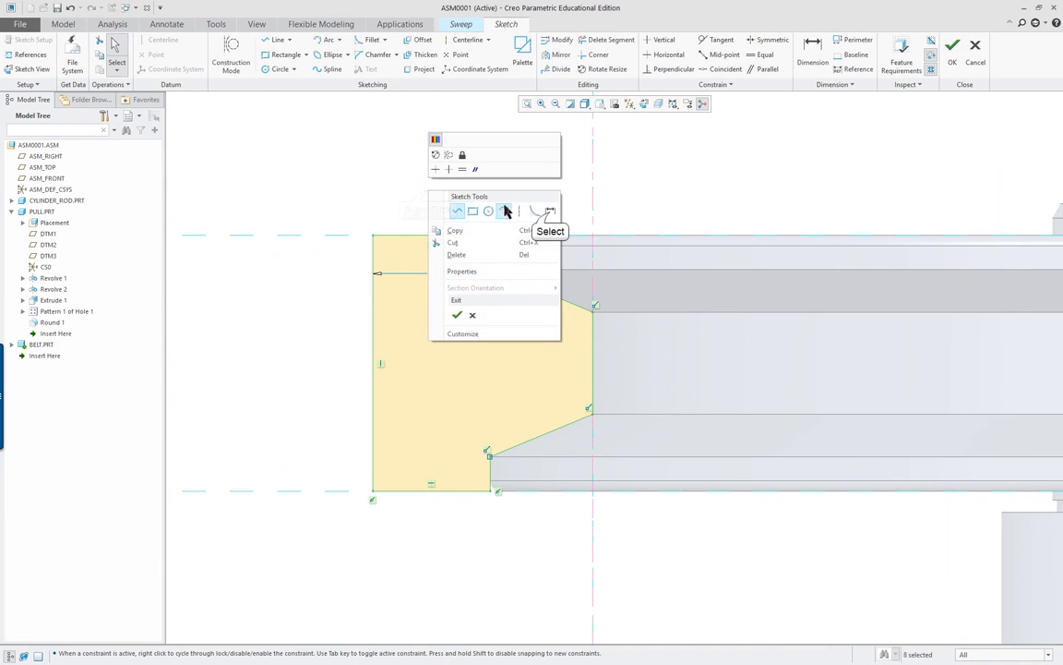
click(550, 210)
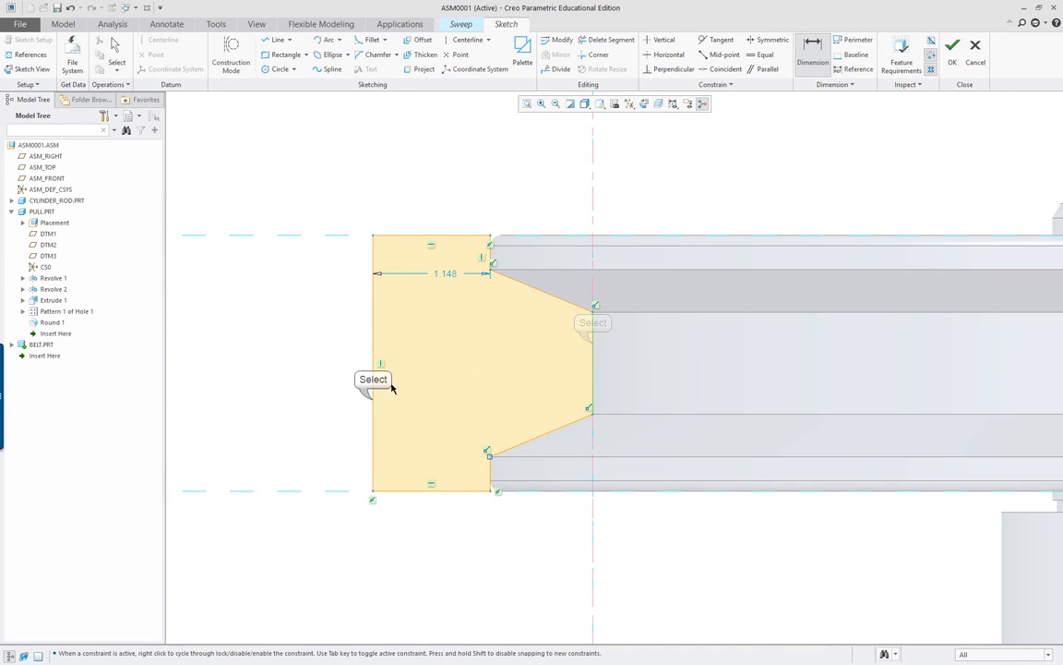
middle_click(453, 551)
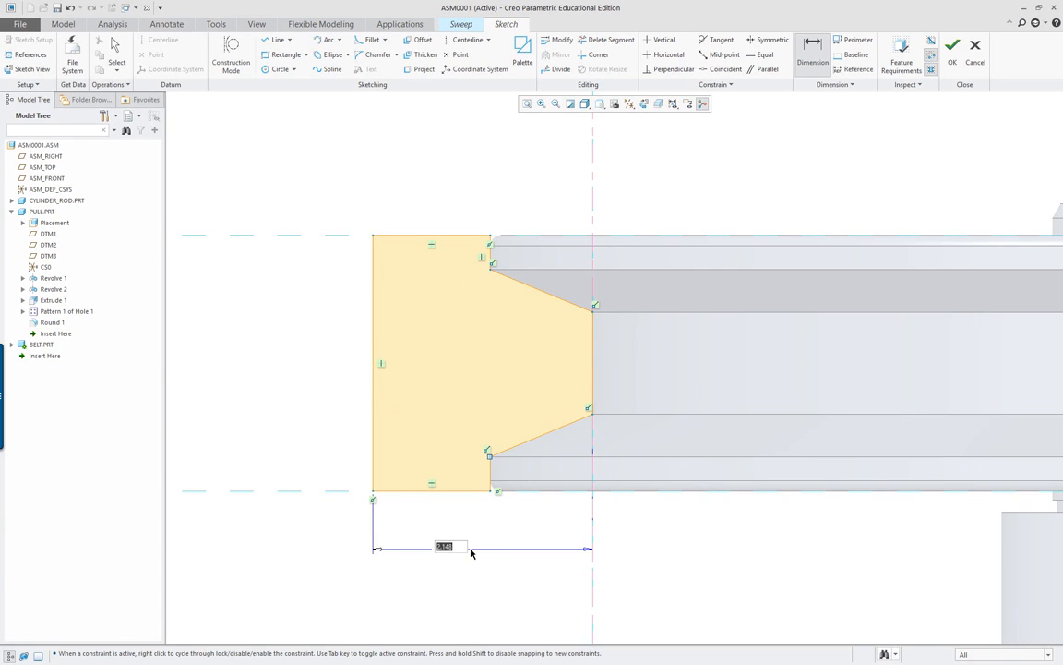
text(2)
key(Return)
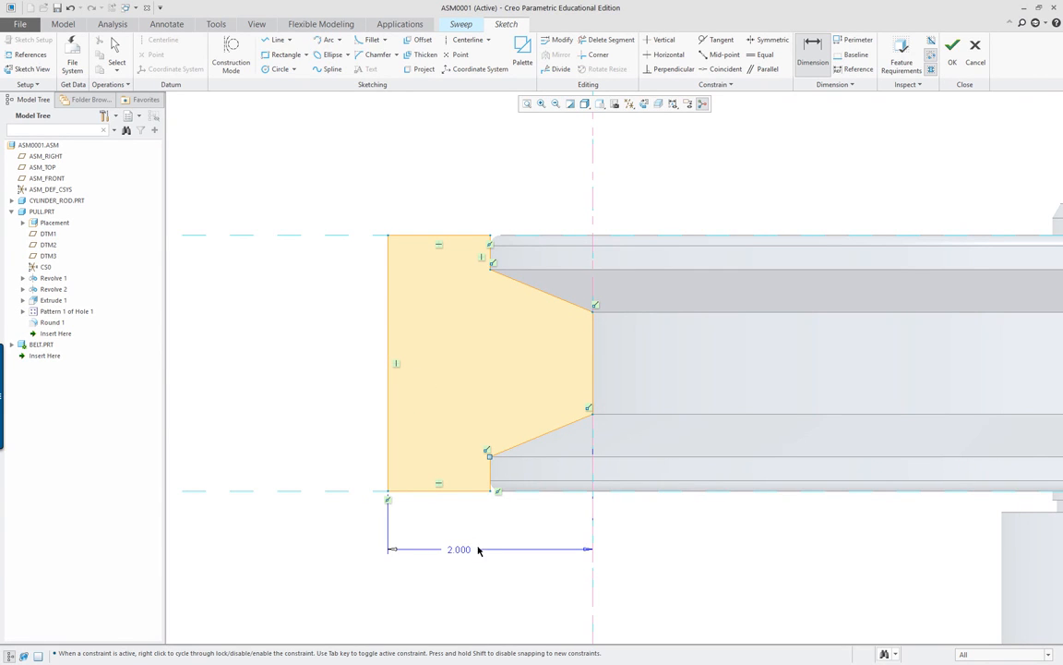
middle_click(312, 334)
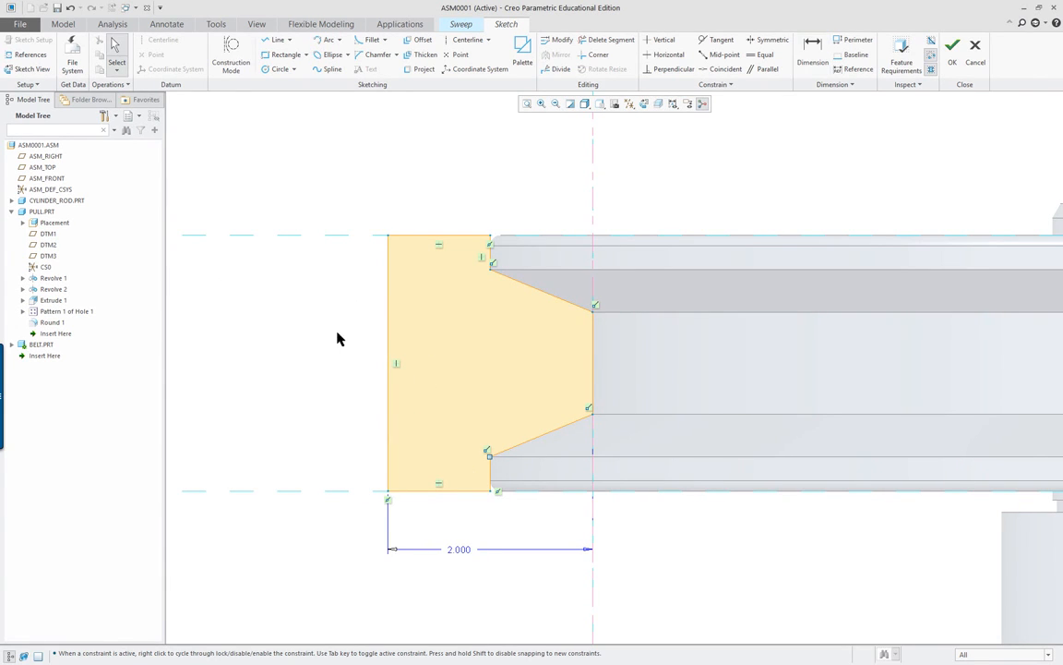
Finish the section sketch, return to the standard 3D orientation and complete the belt's Sweep feature.
scroll(348, 341, up, 4)
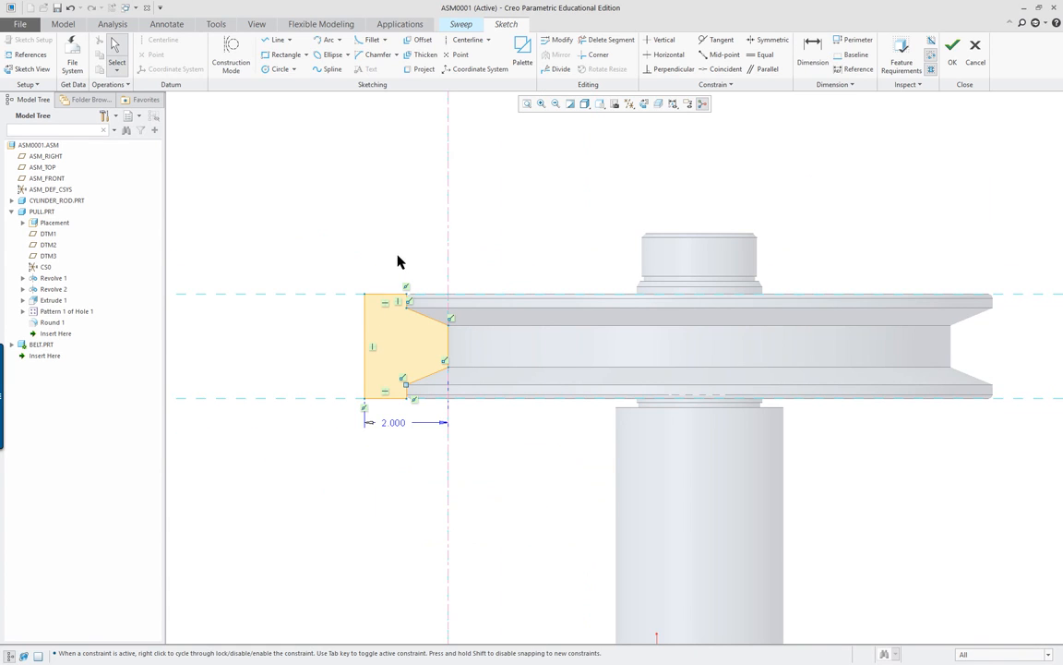
click(601, 105)
click(605, 122)
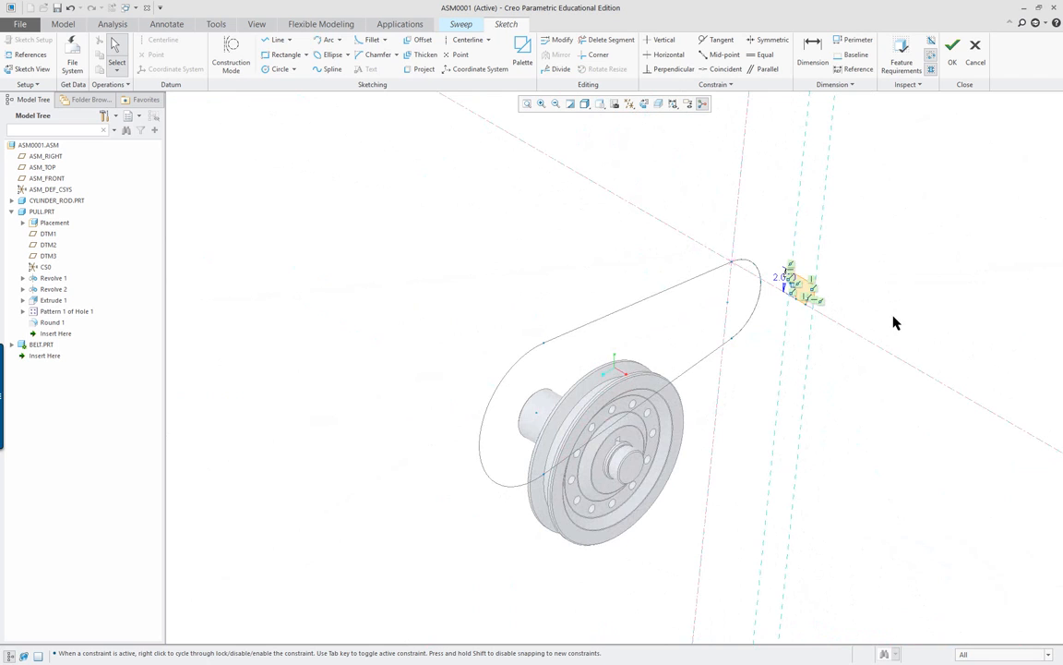
scroll(891, 336, down, 1)
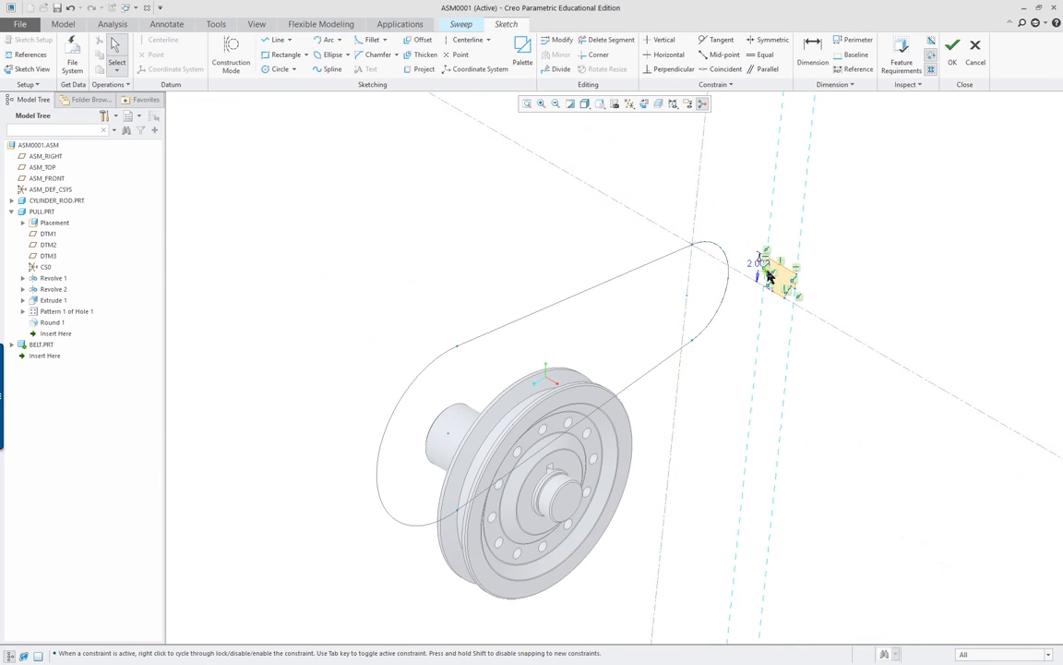
scroll(803, 282, down, 1)
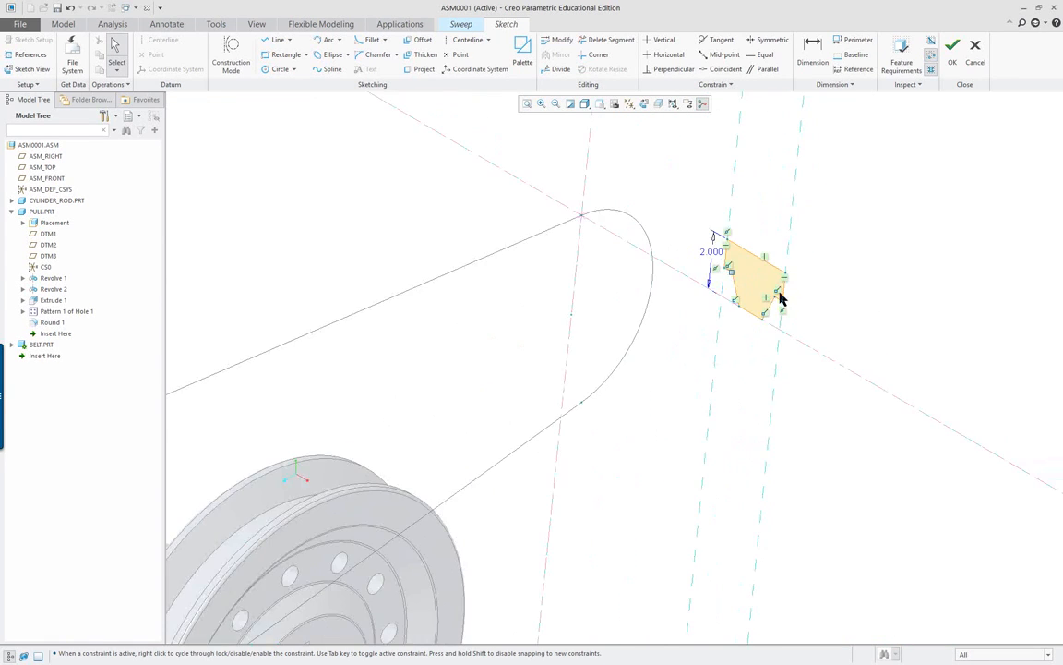
scroll(786, 289, up, 1)
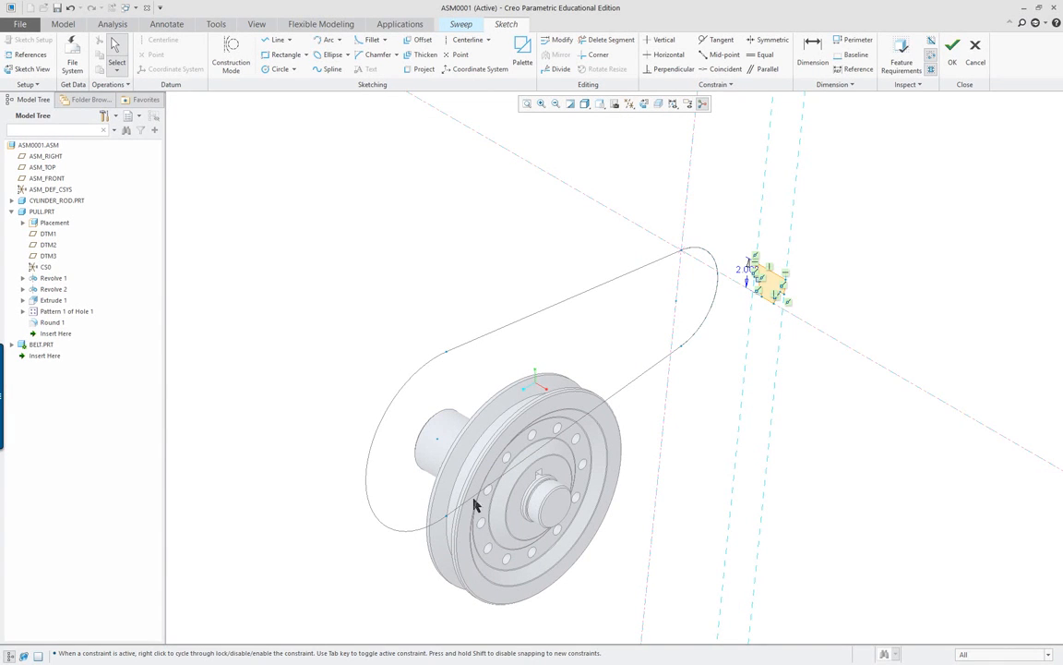
click(952, 45)
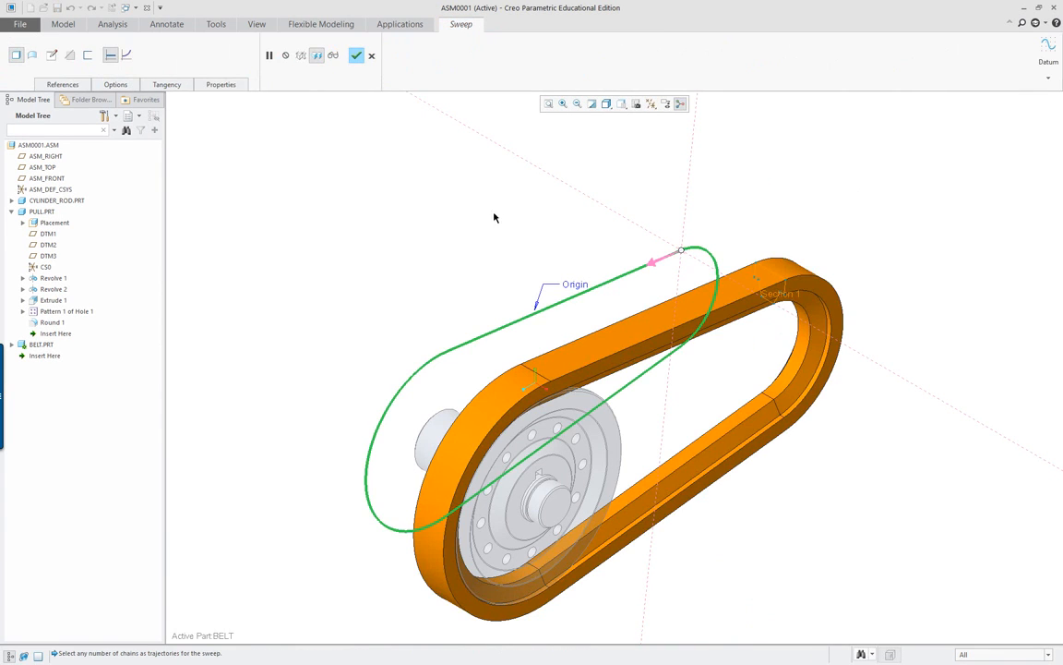
click(356, 58)
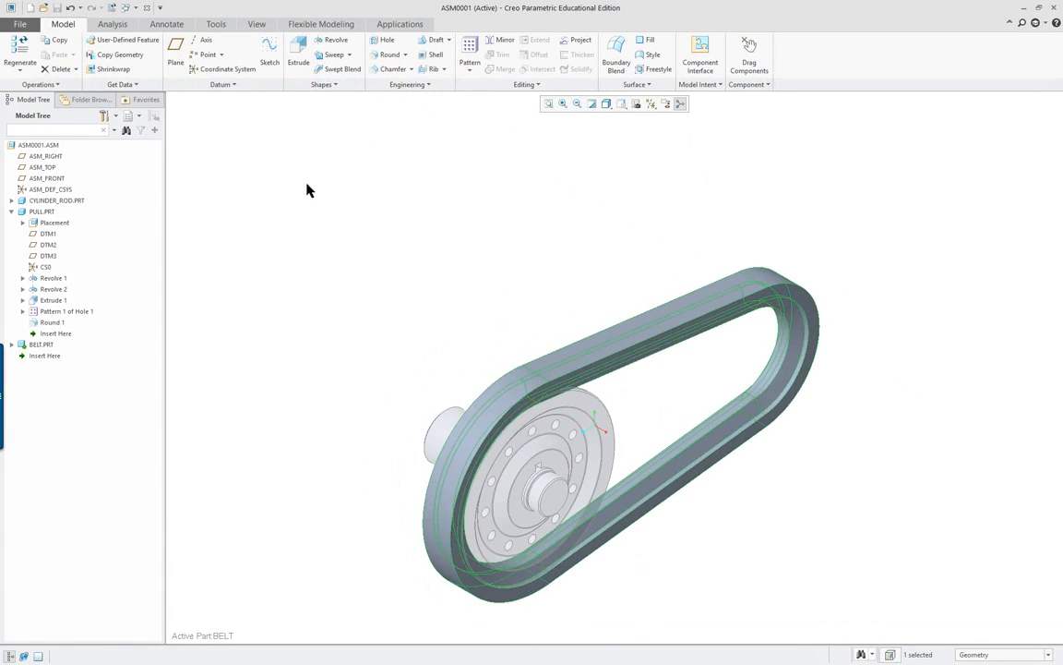
Add an Auto Round to the belt with a 0.100 radius on convex edges and the same radius on concave edges.
click(404, 54)
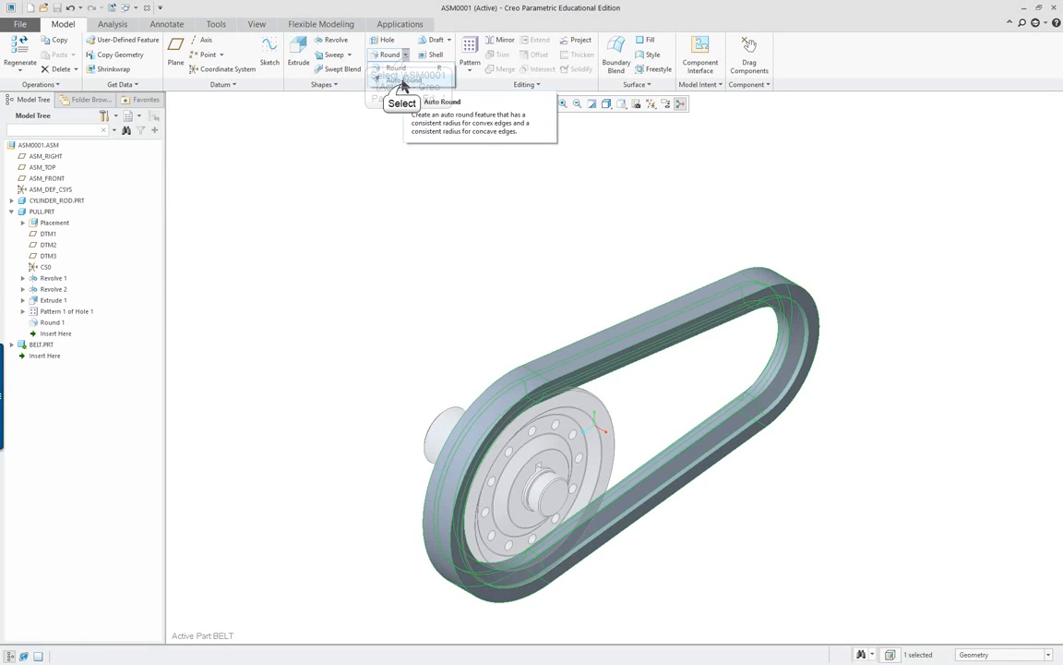
click(401, 81)
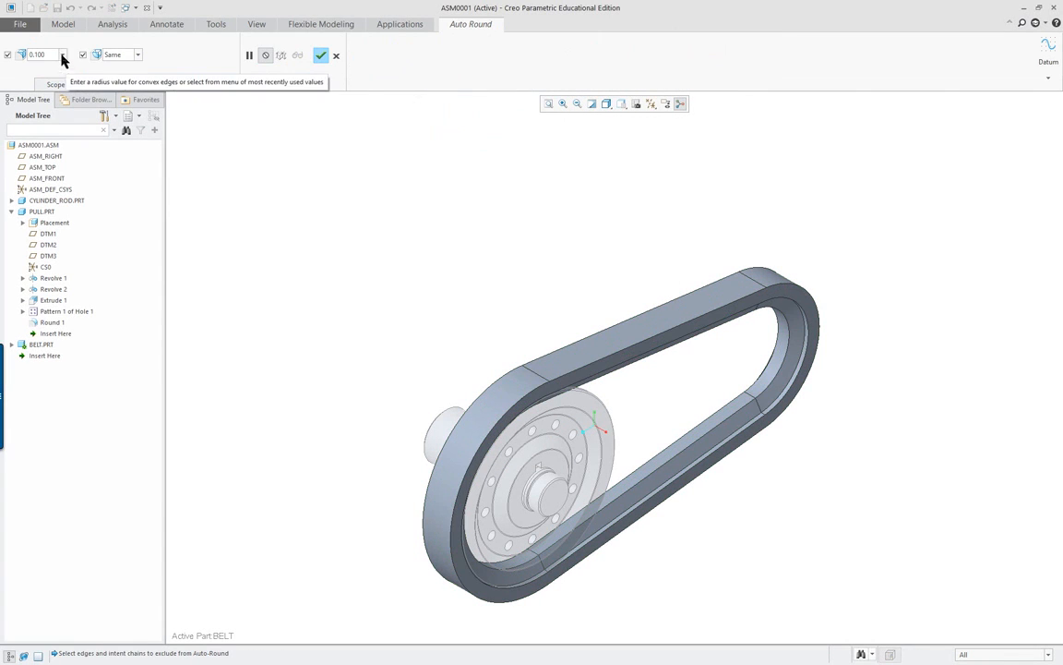
click(320, 56)
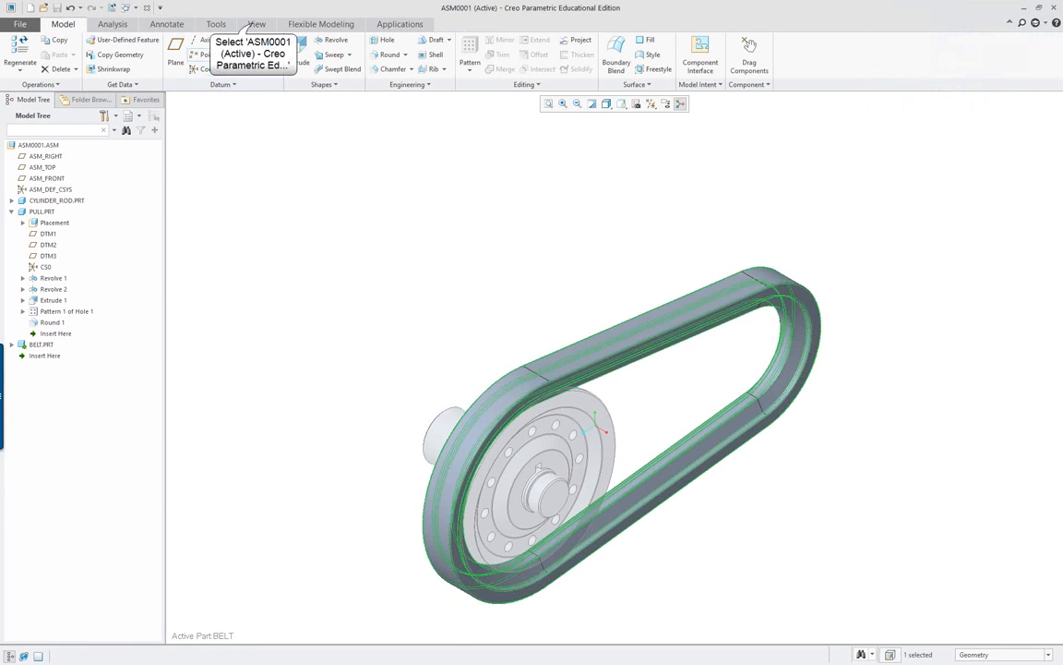
Apply the adv-rubber-grey appearance from the Misc library adv-rubber.dmt to the whole BELT.PRT.
click(255, 25)
click(113, 53)
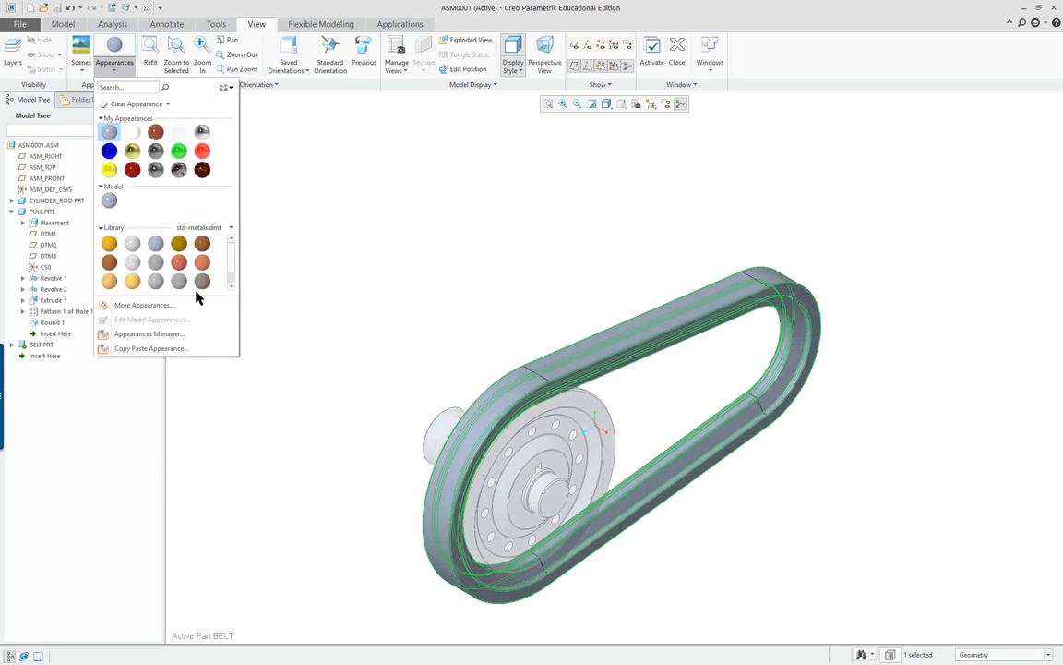
click(199, 227)
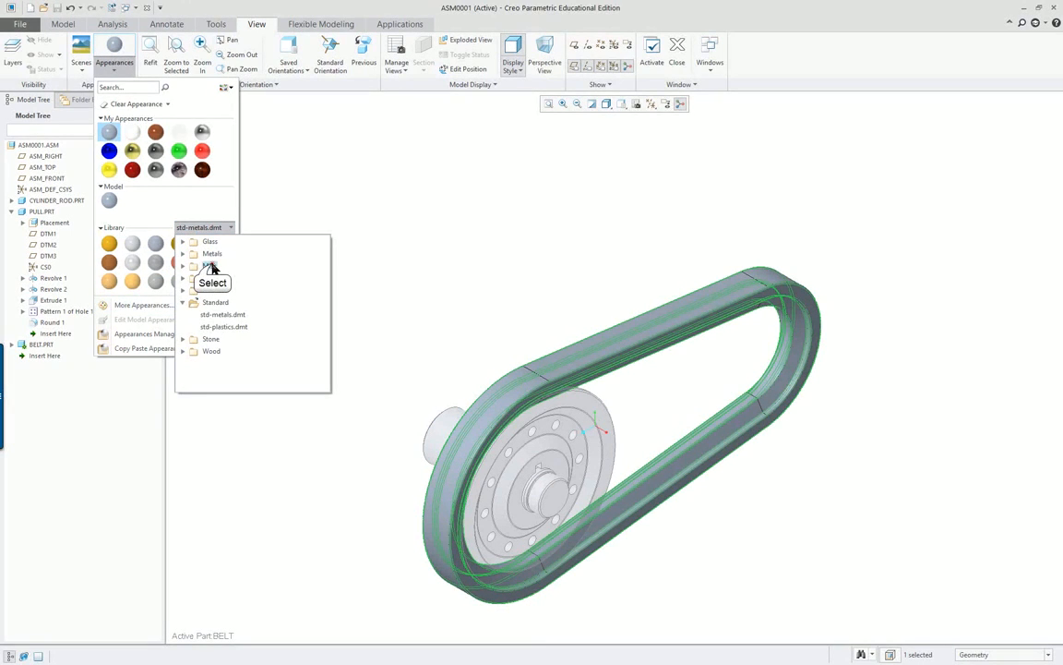
click(211, 266)
click(184, 267)
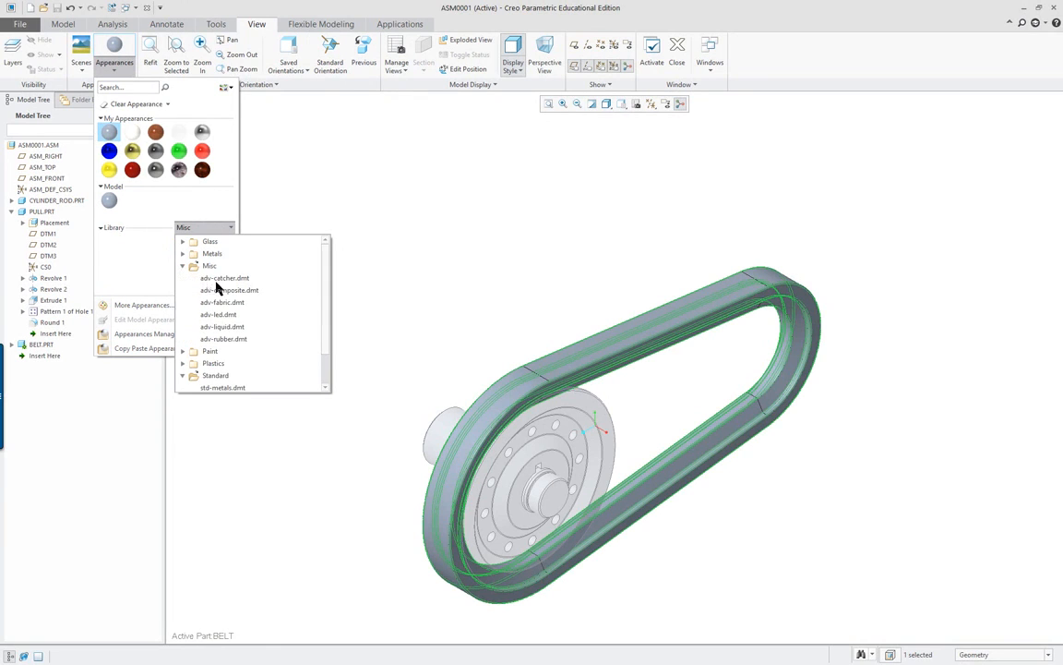
click(229, 340)
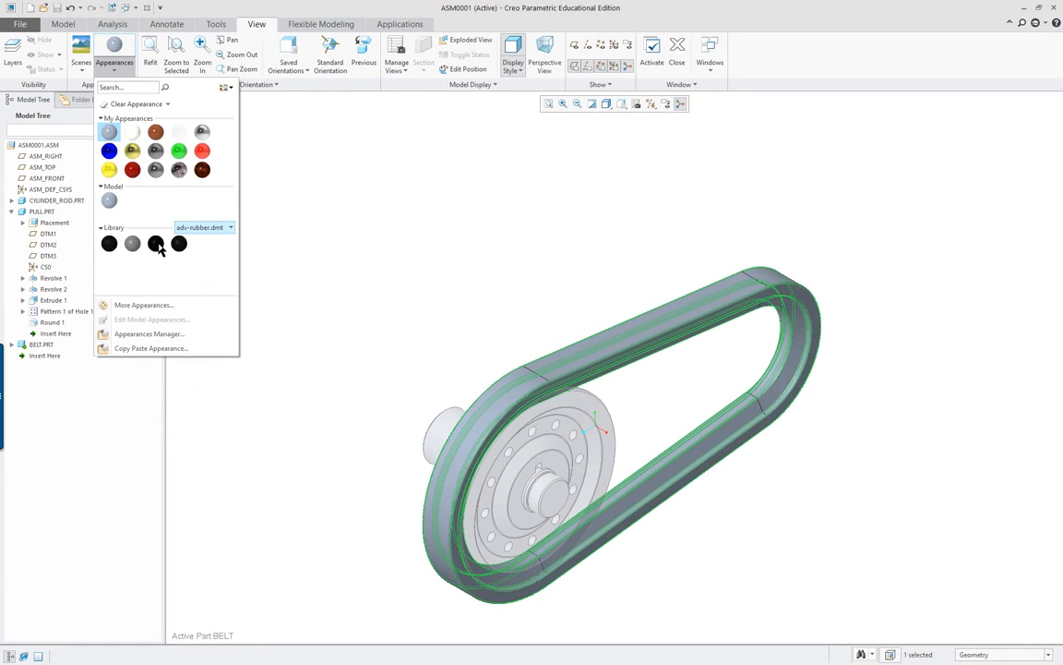
mouse_move(157, 248)
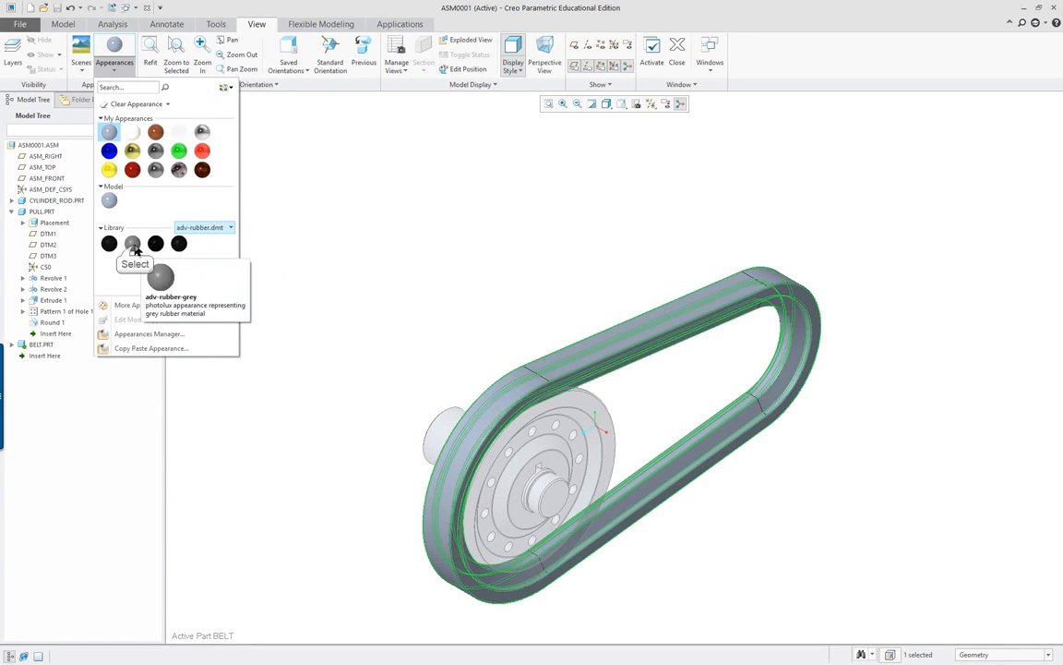
click(132, 243)
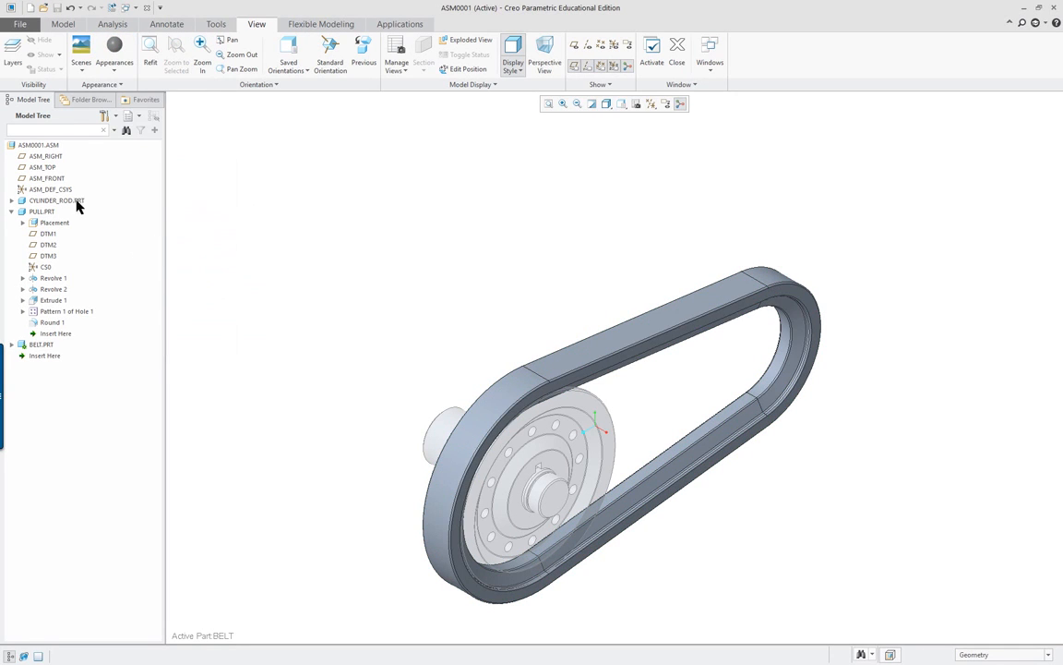
click(114, 46)
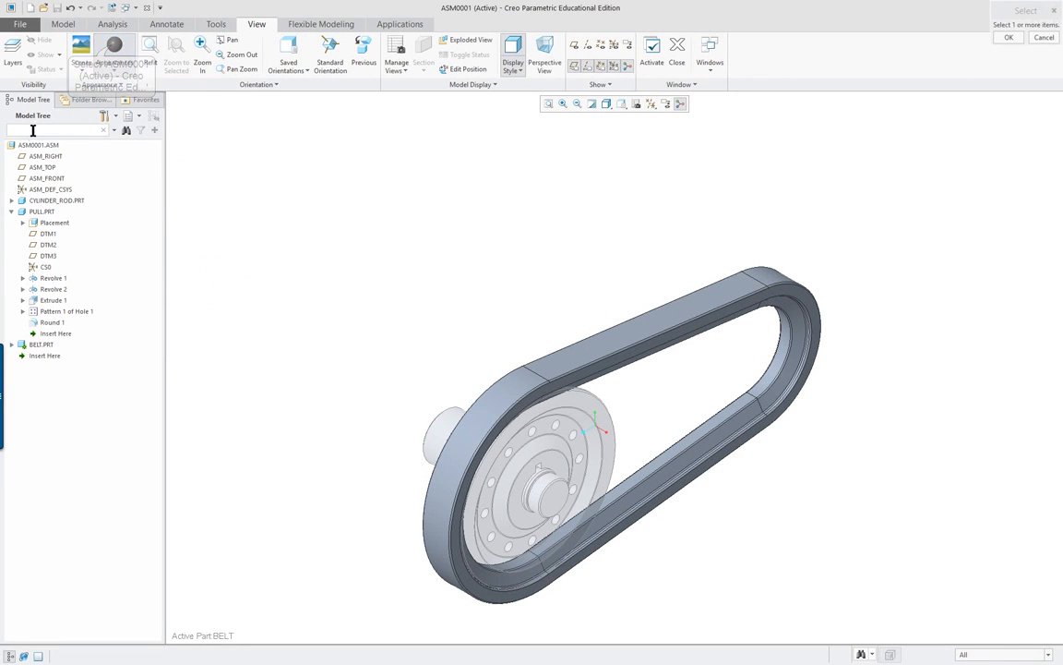
click(42, 345)
middle_click(308, 332)
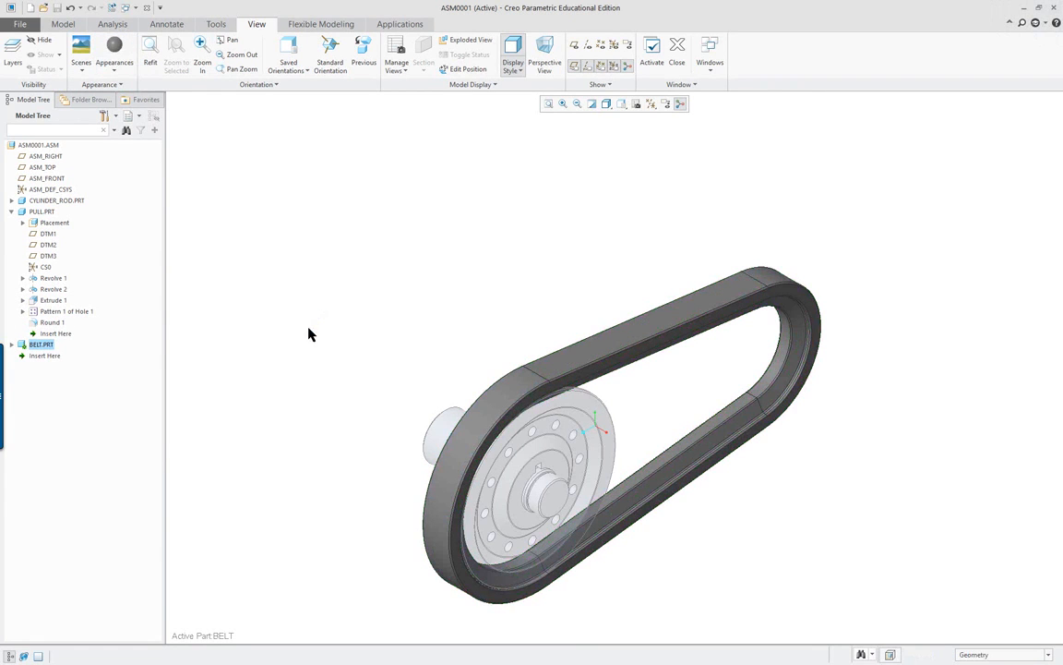
Activate the top-level assembly ASM0001.ASM in place of the belt part.
right_click(44, 146)
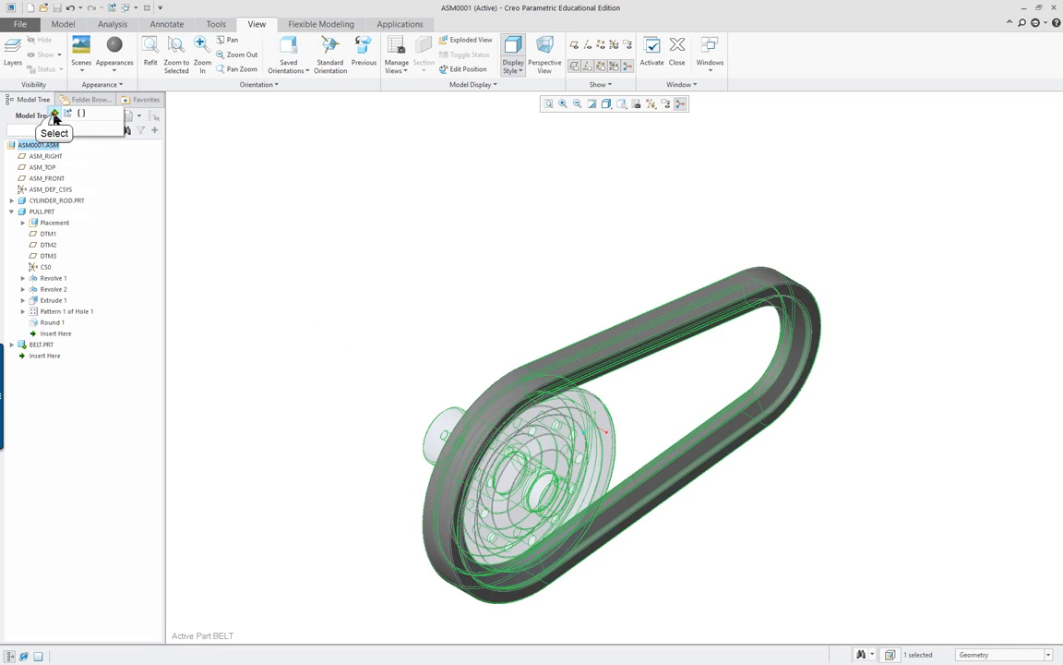
click(55, 113)
scroll(635, 499, down, 3)
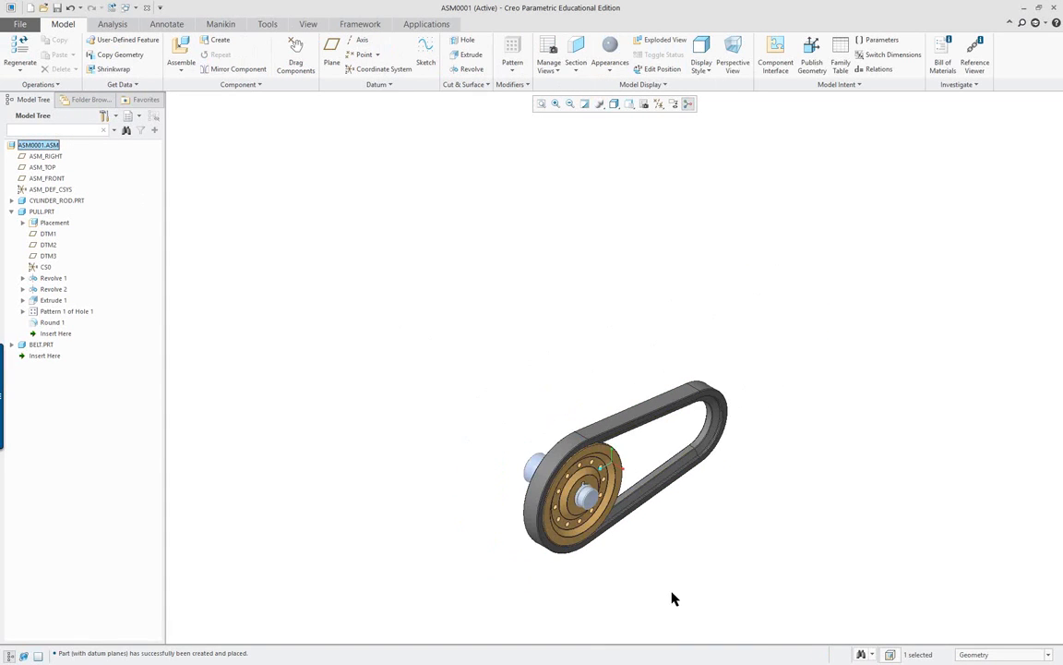
scroll(570, 541, up, 3)
mouse_move(569, 541)
middle_down()
mouse_move(591, 490)
mouse_move(711, 496)
mouse_move(553, 484)
mouse_move(538, 505)
middle_up()
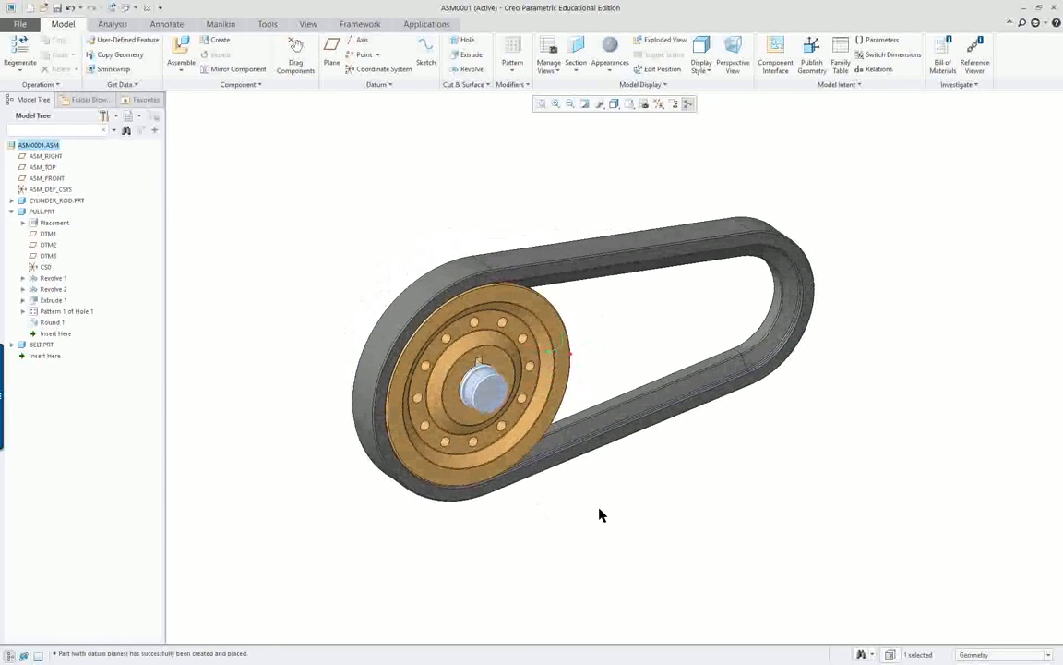
Show the datum planes and place a planar cross section of the assembly through ASM_FRONT.
click(659, 104)
click(659, 166)
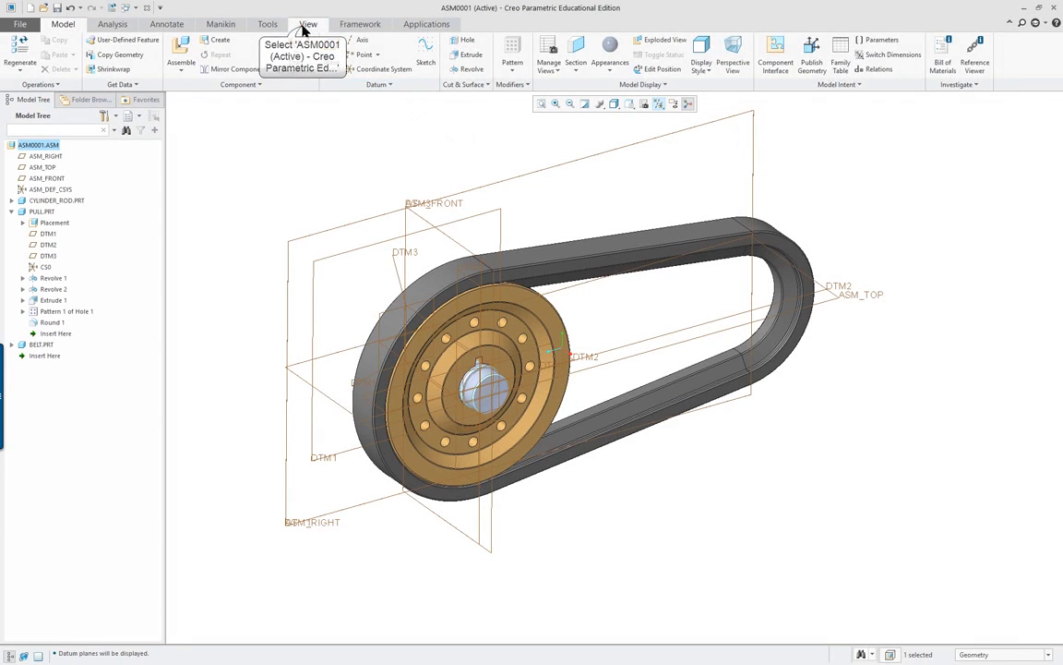
click(308, 24)
click(423, 68)
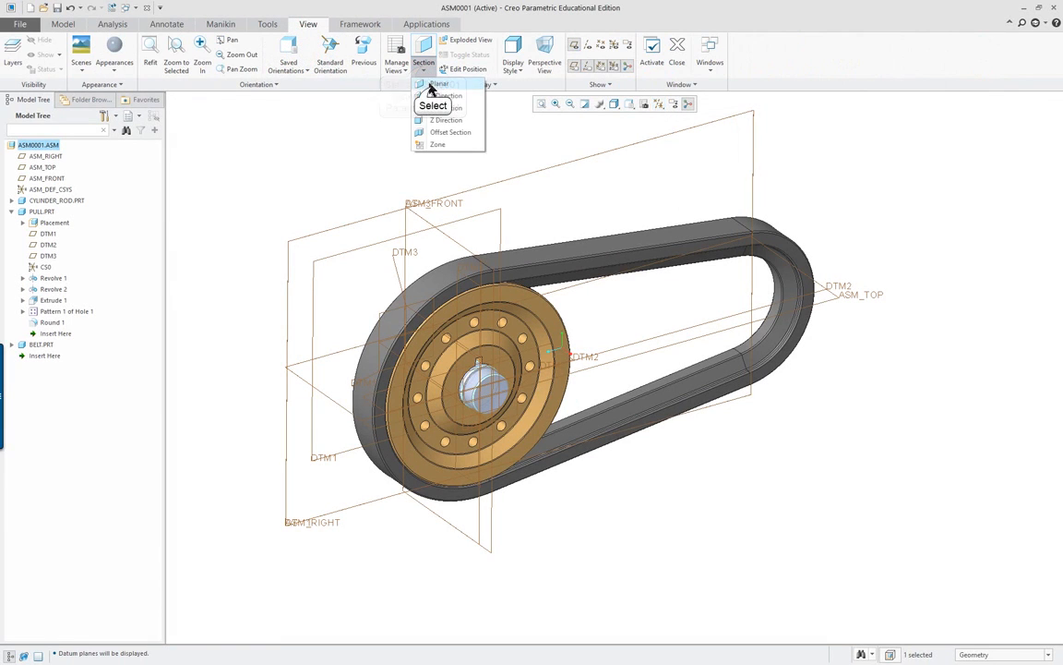
click(424, 63)
click(53, 58)
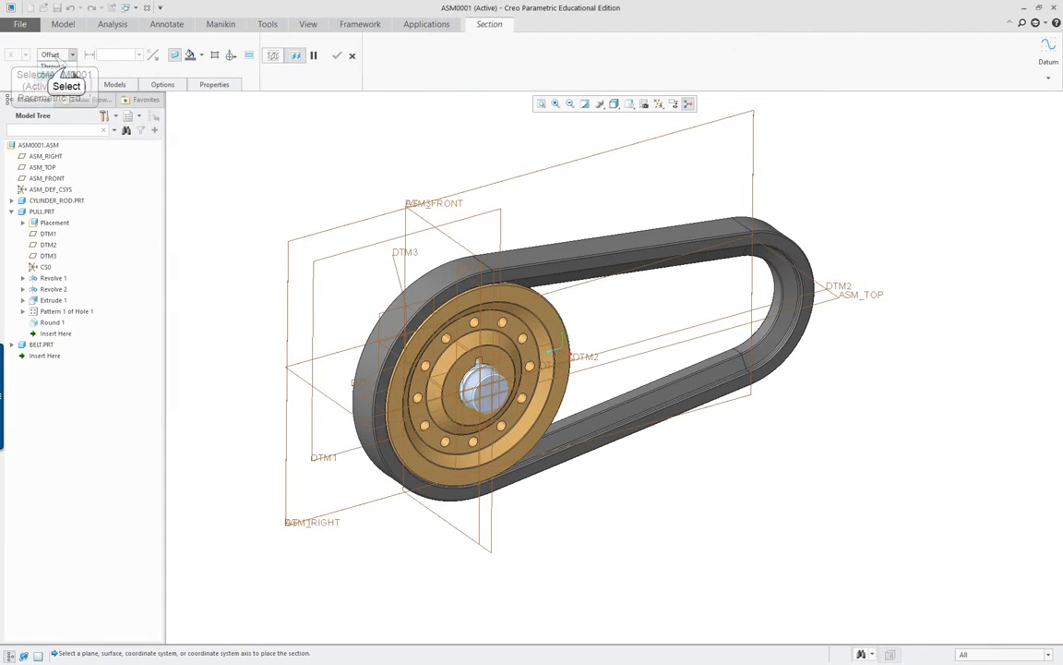
click(66, 65)
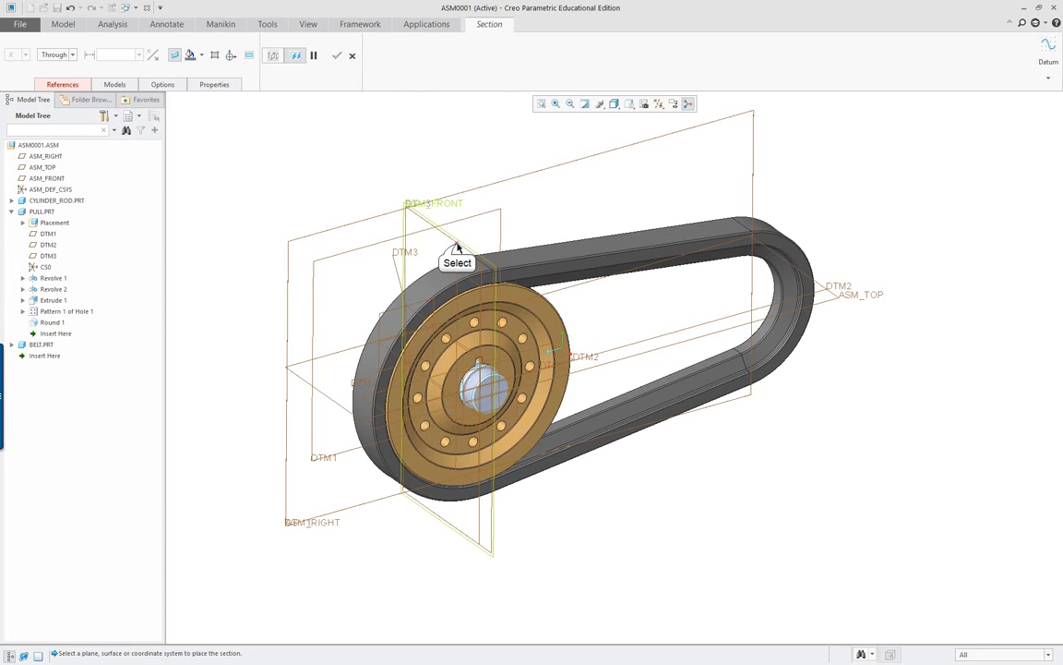
click(457, 250)
middle_drag(368, 302, 402, 292)
scroll(407, 316, down, 2)
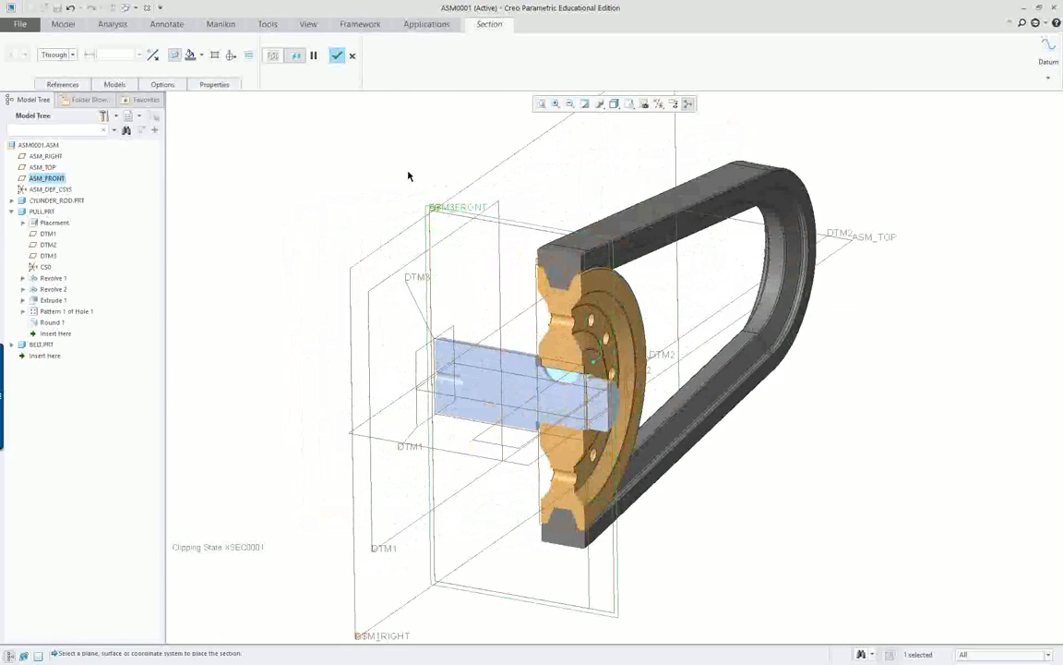
Hide the datum planes while keeping the section definition open.
click(656, 104)
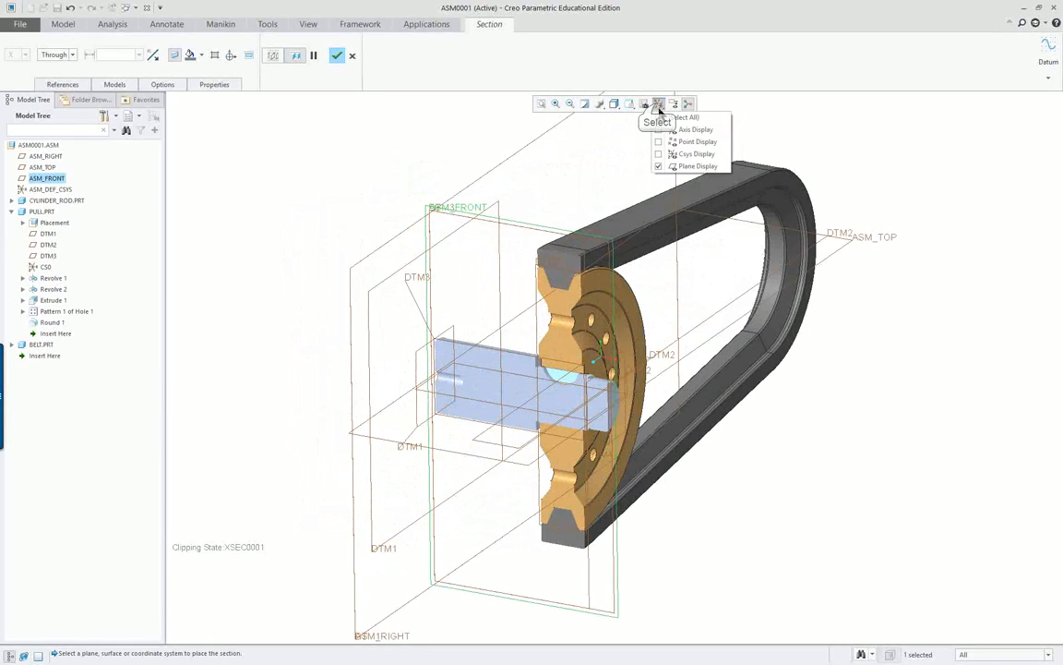
click(658, 166)
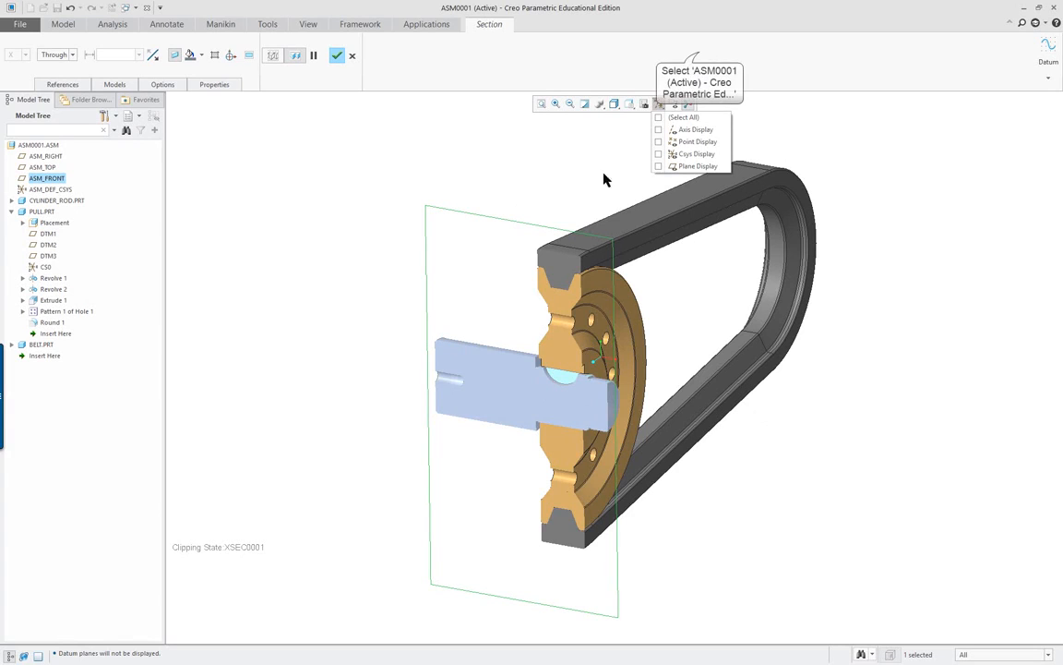
click(659, 104)
scroll(531, 277, down, 2)
scroll(540, 419, up, 2)
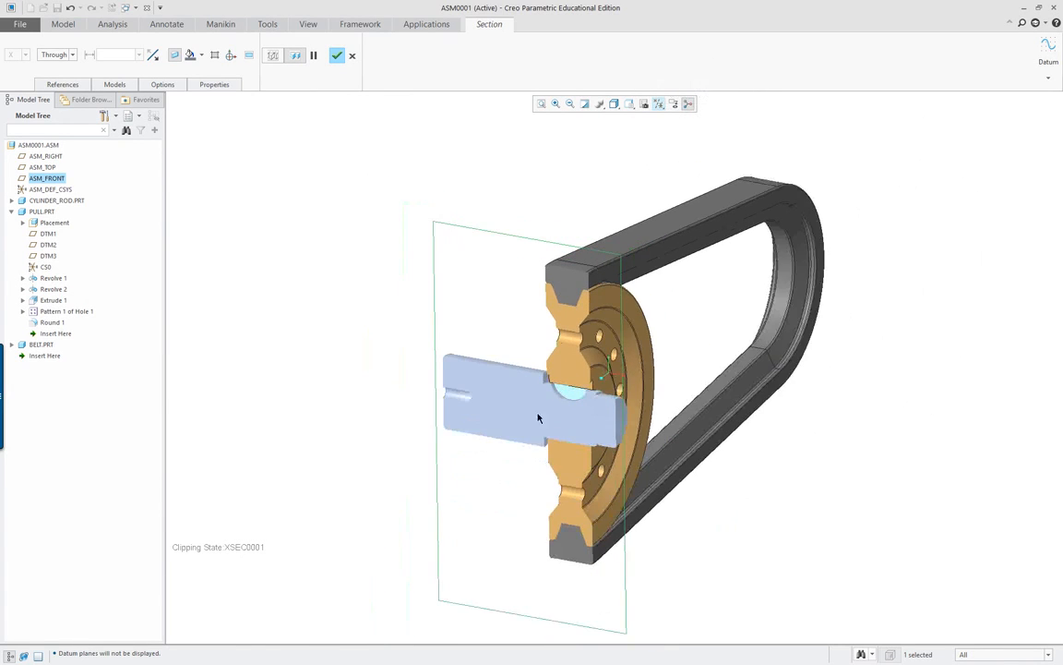
Try pink as the cross section's cap color, and change it to light green.
scroll(529, 437, down, 2)
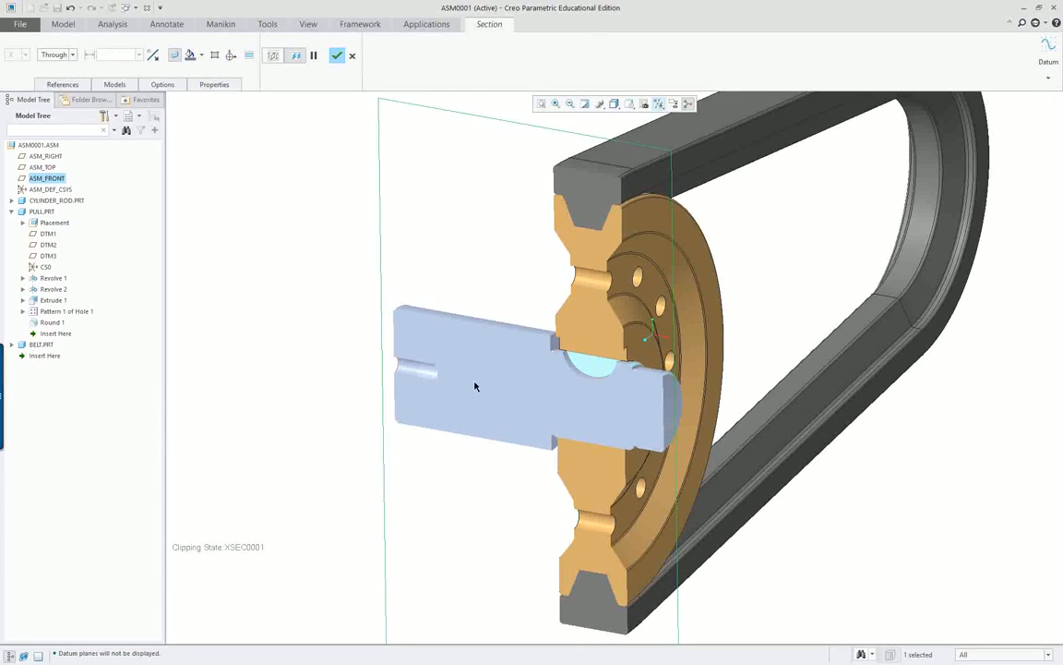
mouse_move(455, 381)
middle_down()
mouse_move(581, 377)
mouse_move(520, 375)
middle_up()
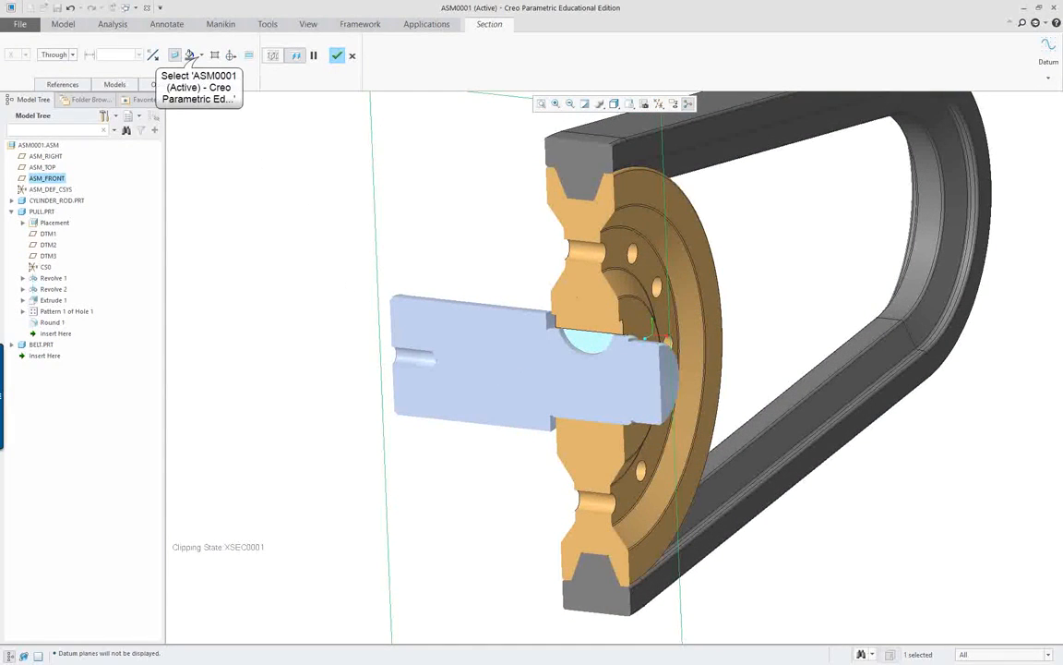
click(196, 56)
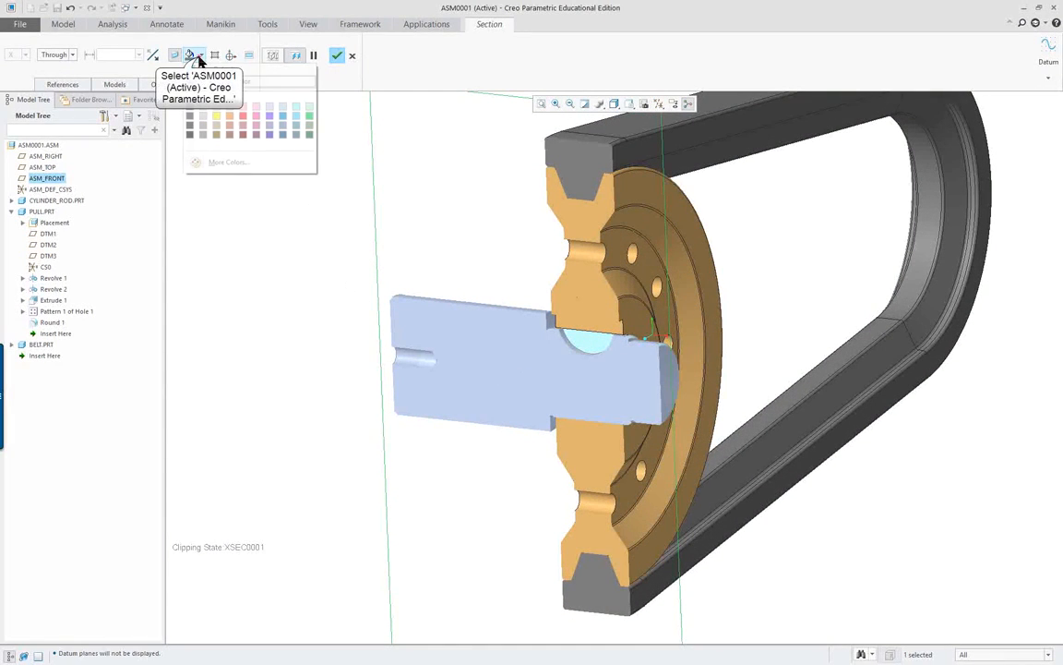
click(258, 124)
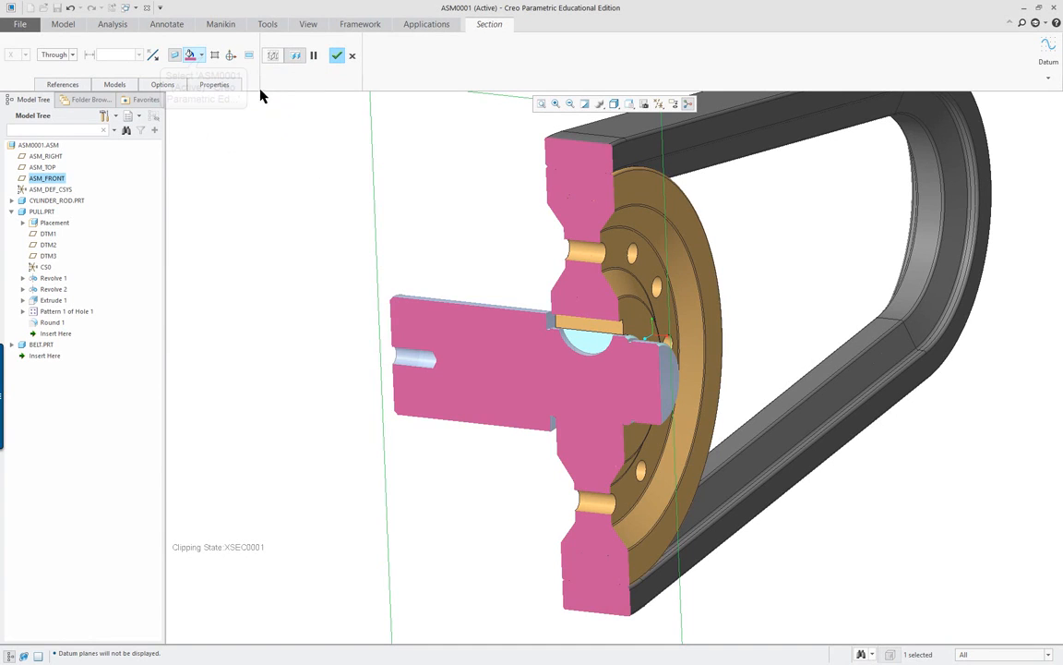
click(194, 55)
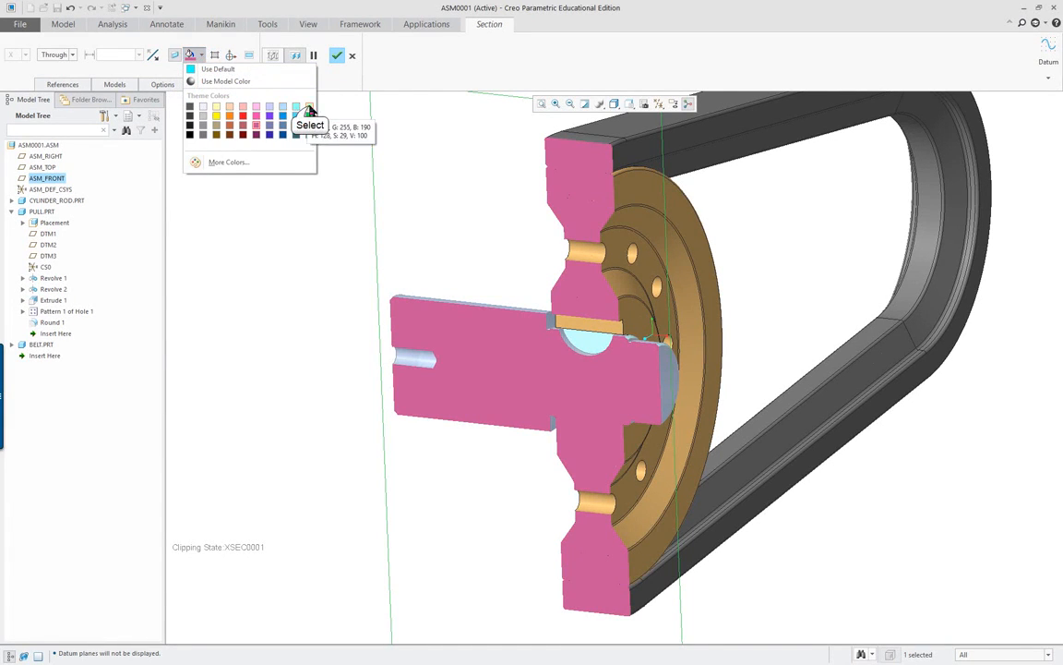
click(310, 108)
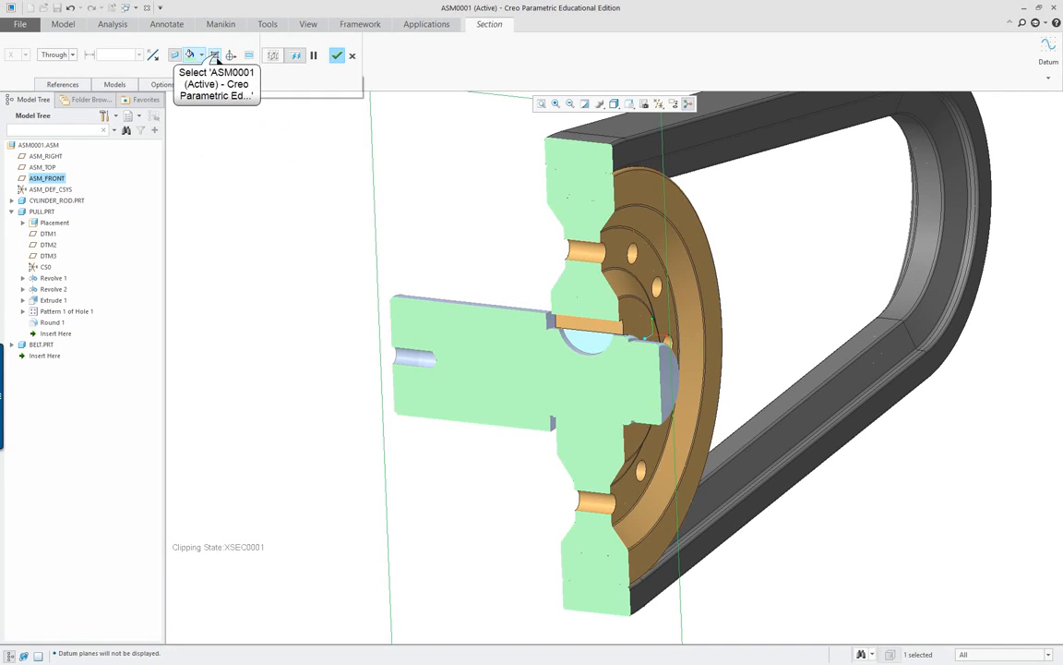
Show hatching on the cut surfaces and accept the cross section definition.
click(213, 55)
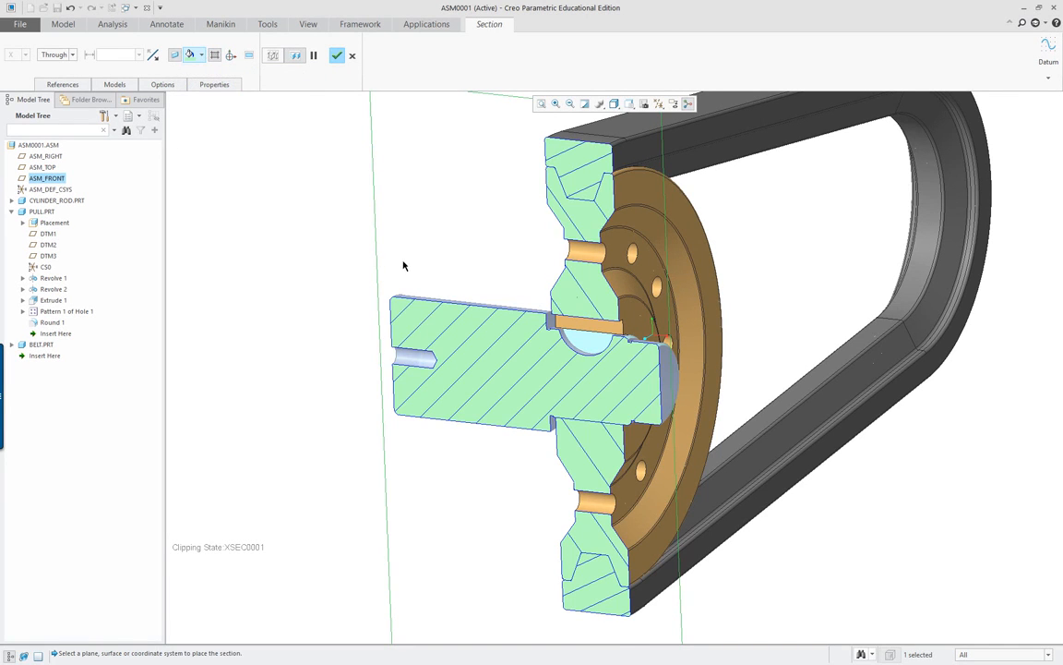
middle_drag(402, 266, 387, 286)
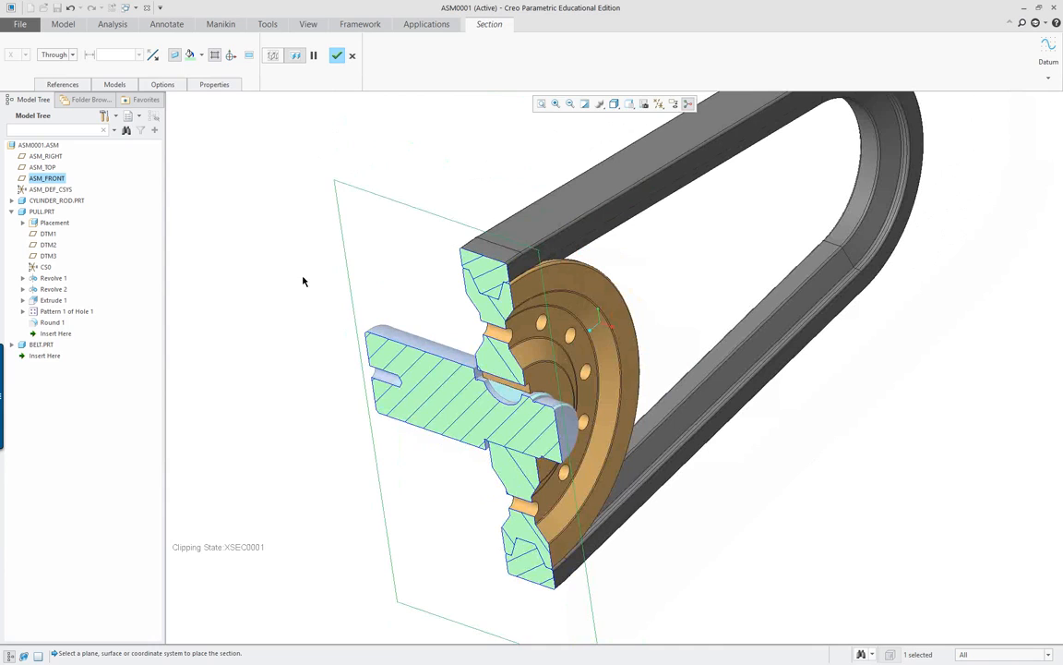
middle_click(303, 280)
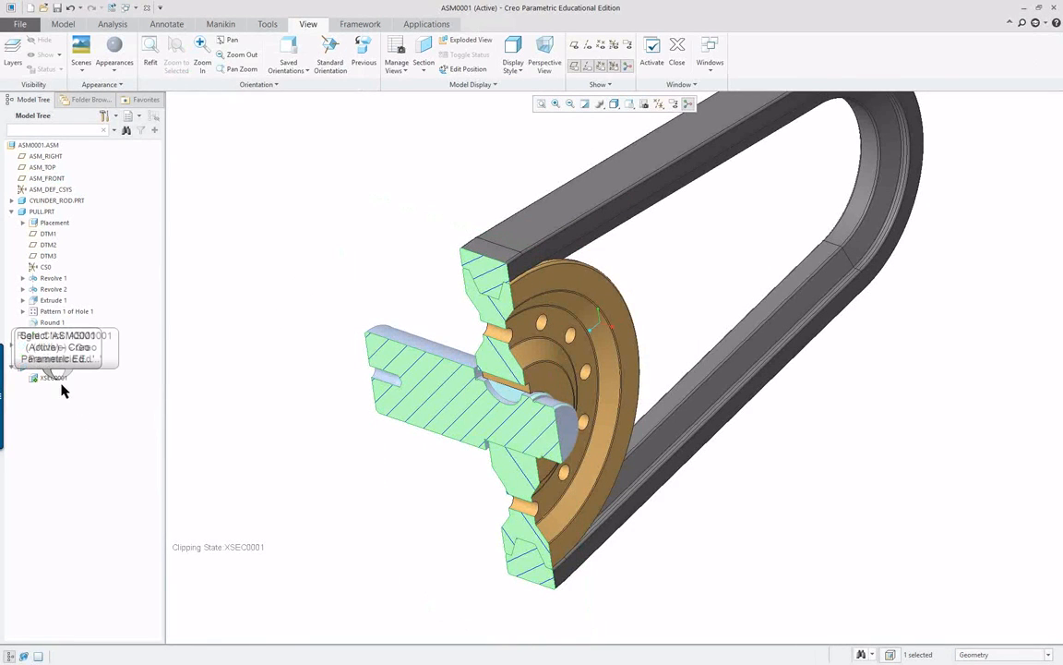
Edit the hatching of section XSEC0001 and apply the library pattern Aluminium to CYLINDER_ROD.PRT.
right_click(58, 380)
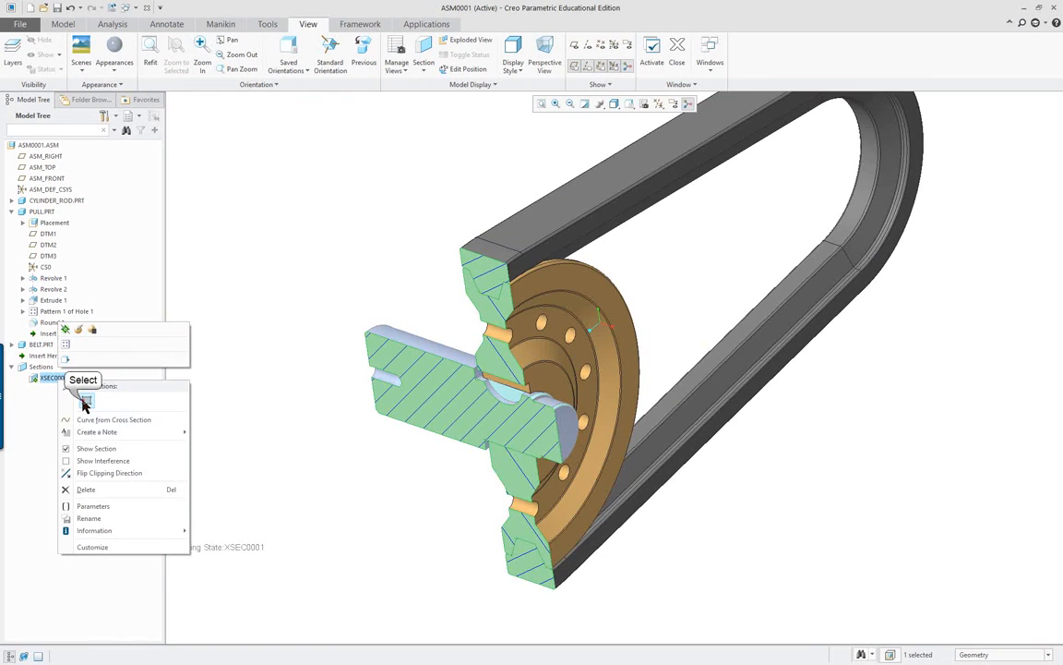
click(84, 400)
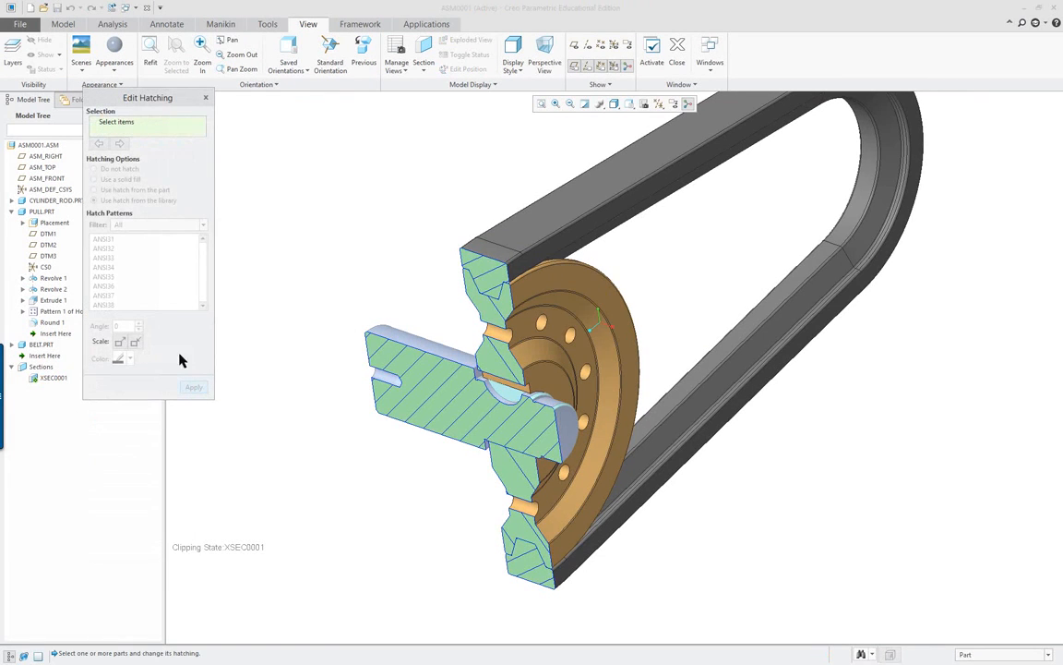
click(442, 380)
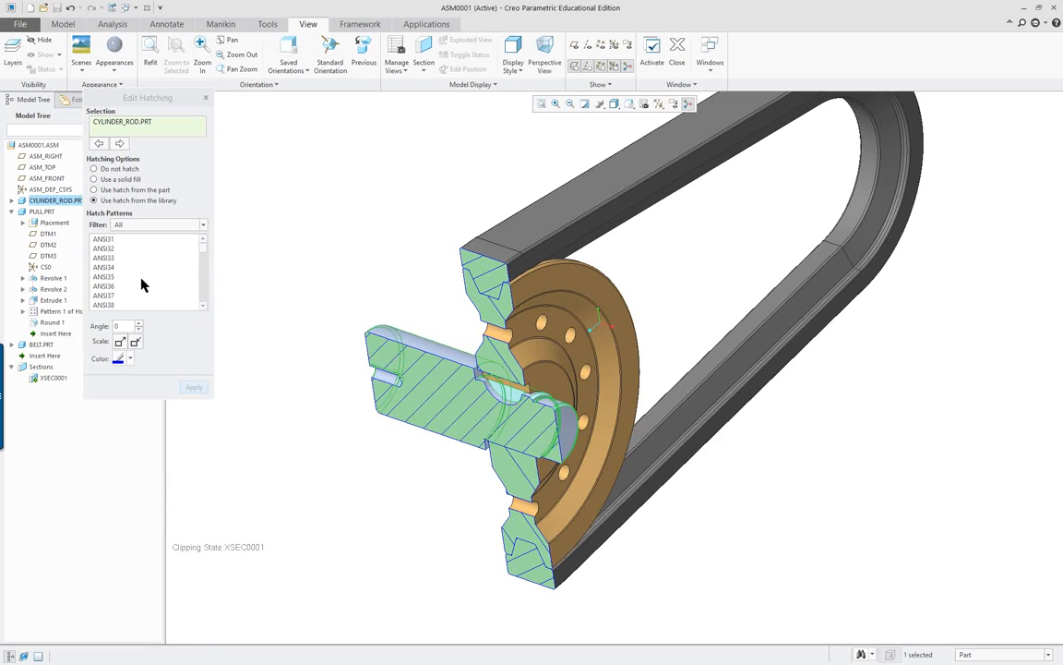
scroll(129, 283, down, 1)
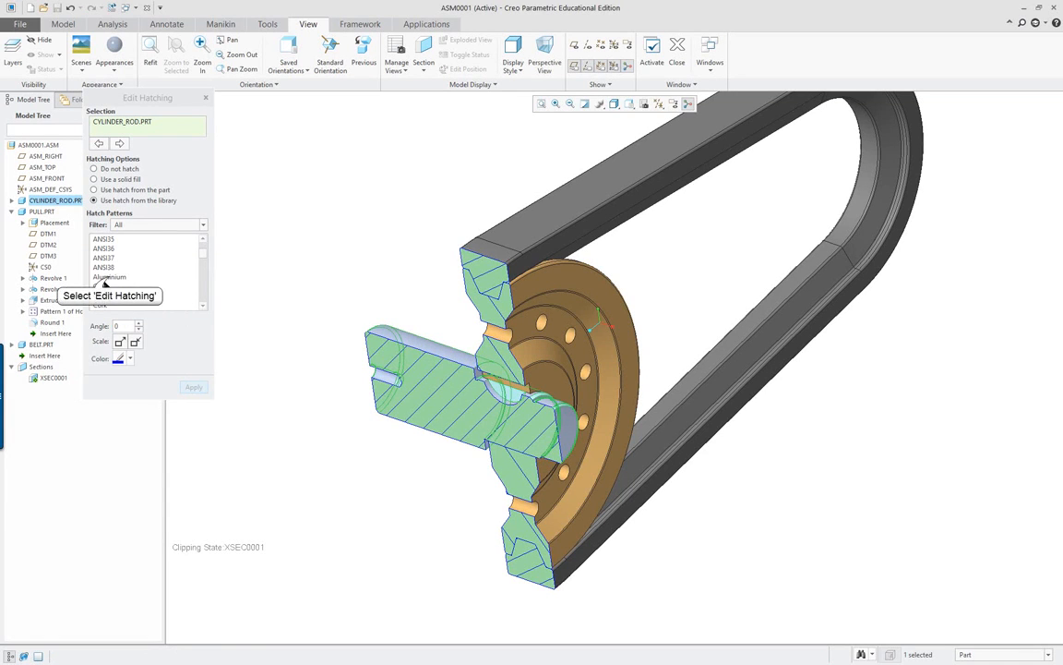
click(109, 277)
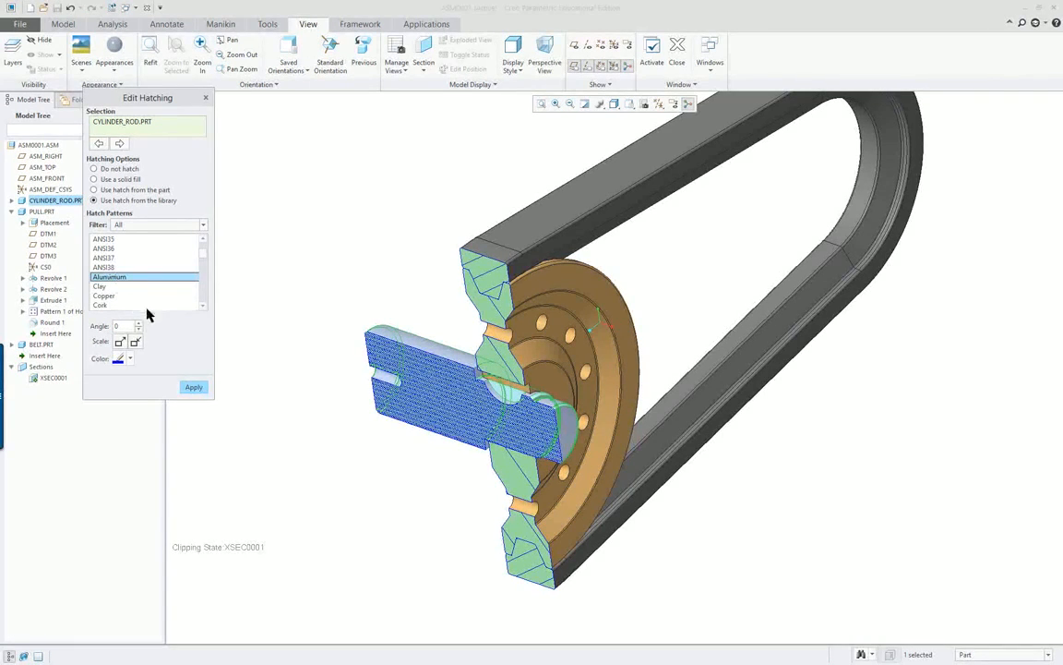
click(192, 388)
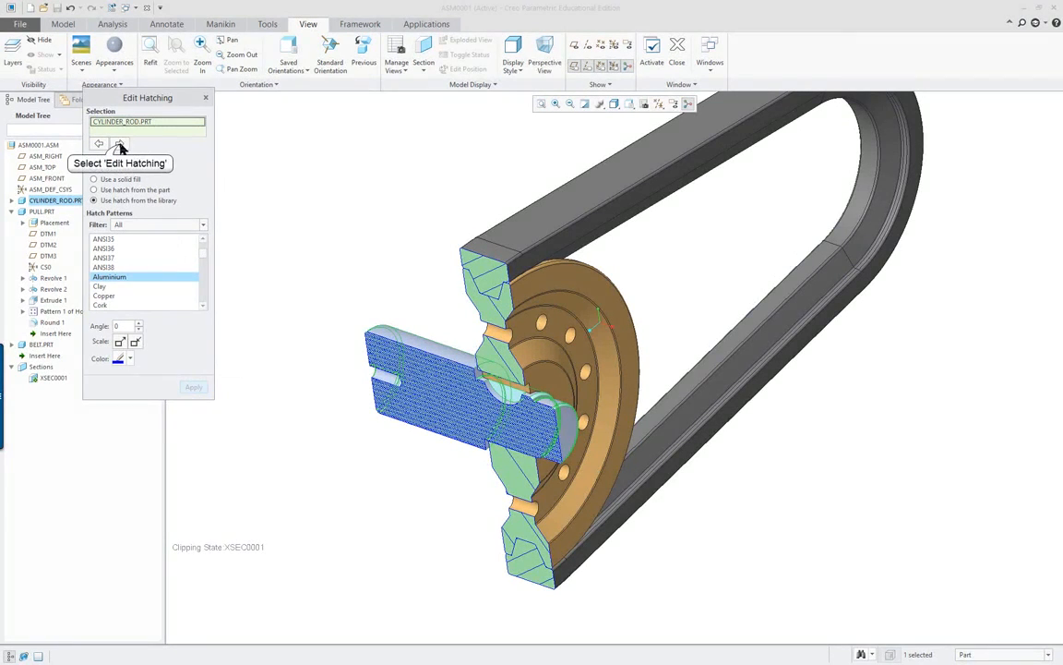
Try a black Aluminium hatch with a reduced scale on the cut faces of BELT.PRT.
click(120, 144)
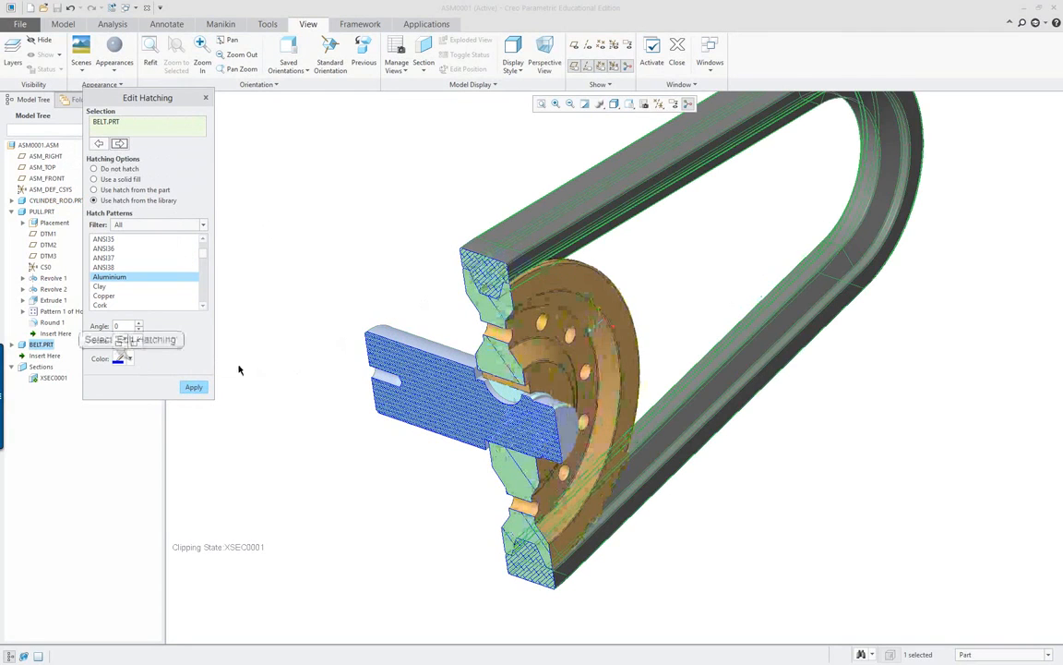
click(120, 359)
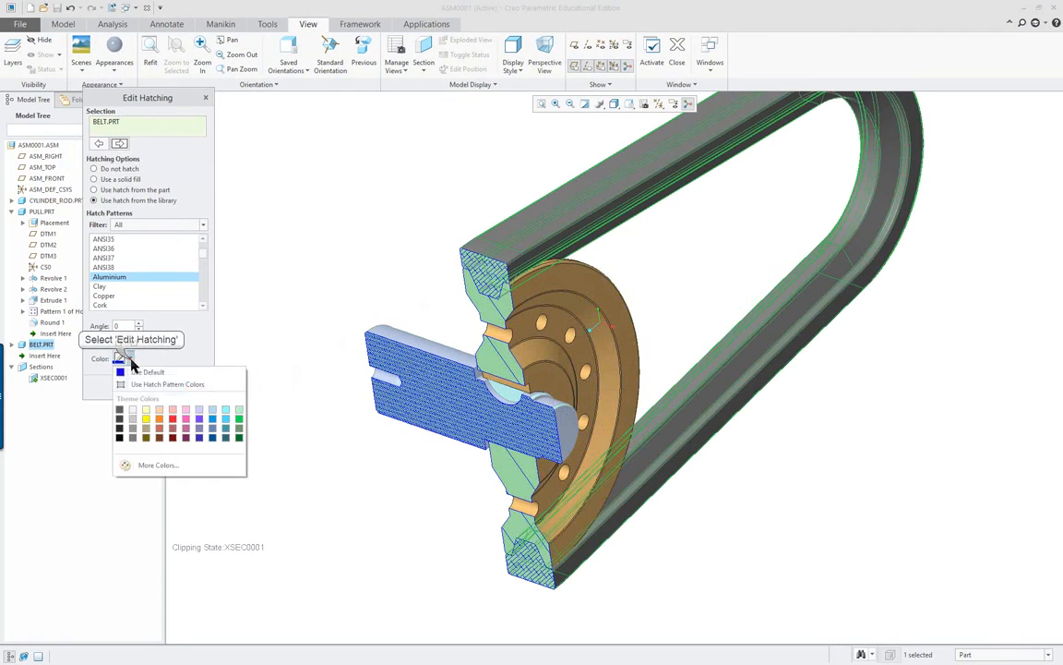
click(119, 427)
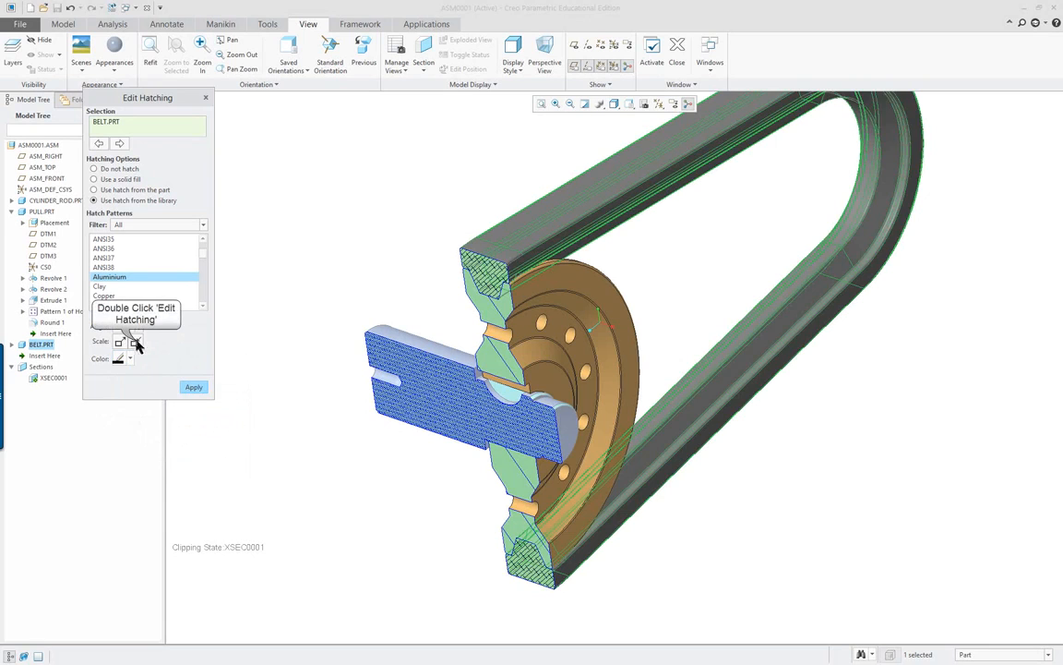
click(137, 343)
click(137, 344)
click(137, 343)
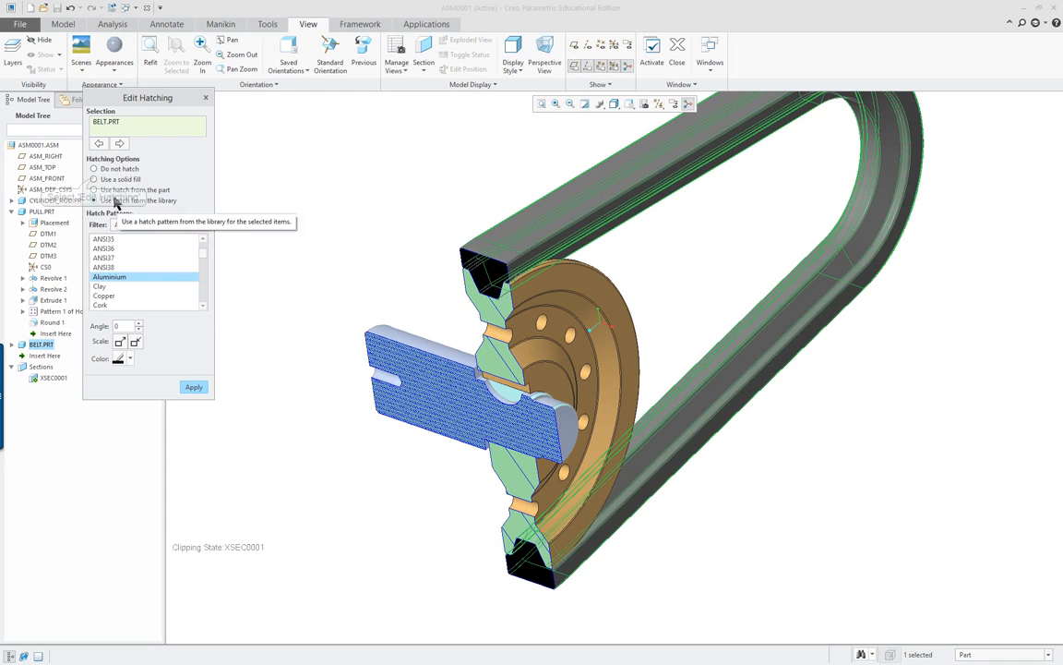
Try a solid fill on the cut faces of BELT.PRT and PULL.PRT.
click(93, 179)
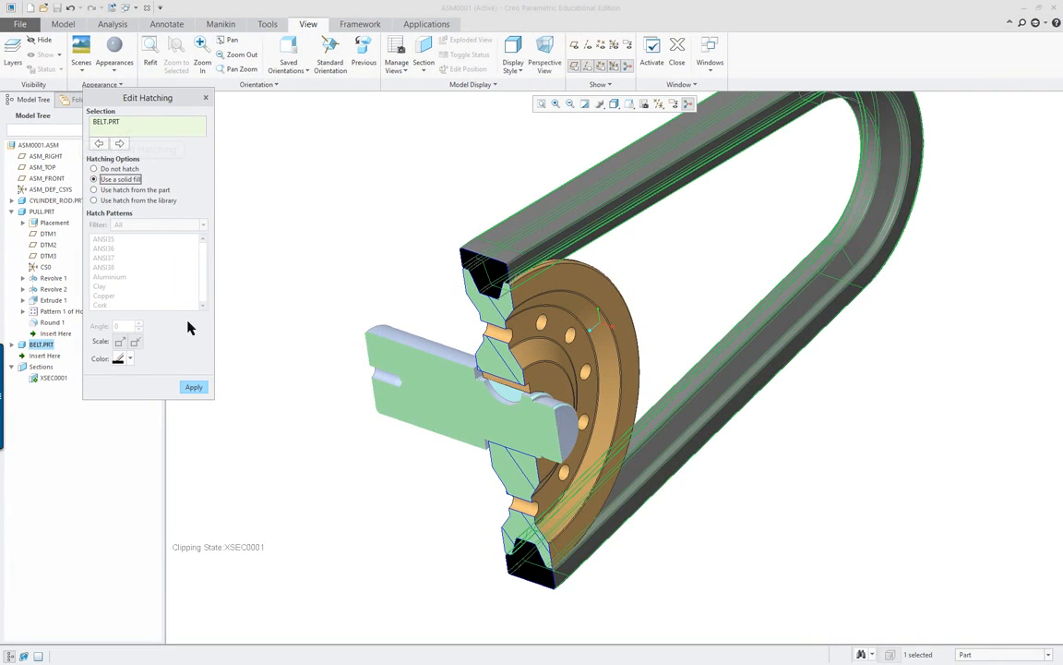
click(131, 129)
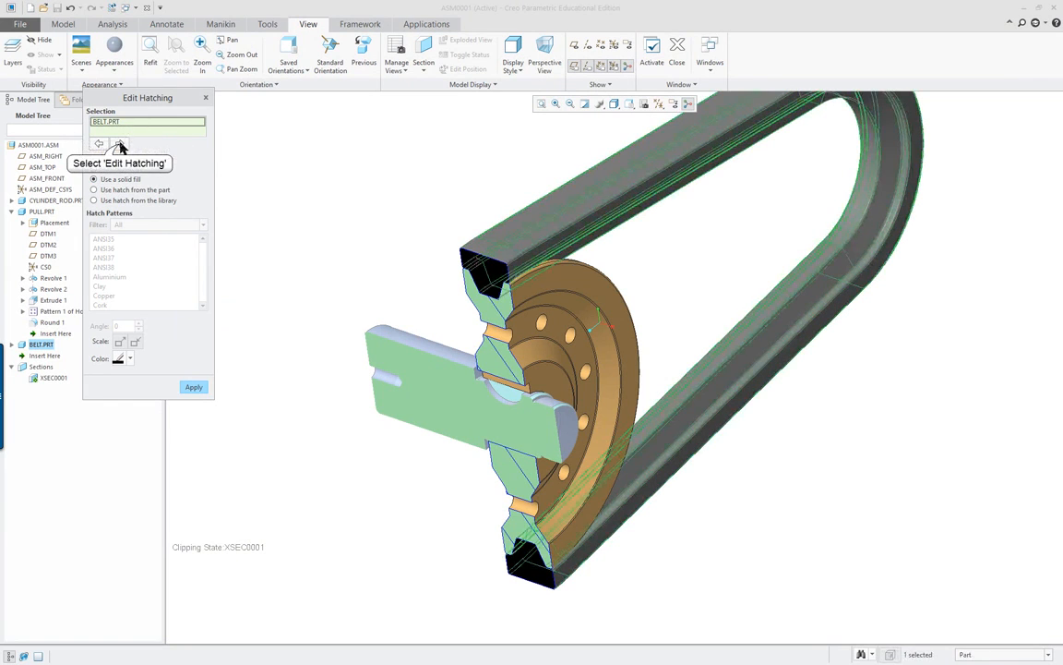
click(120, 144)
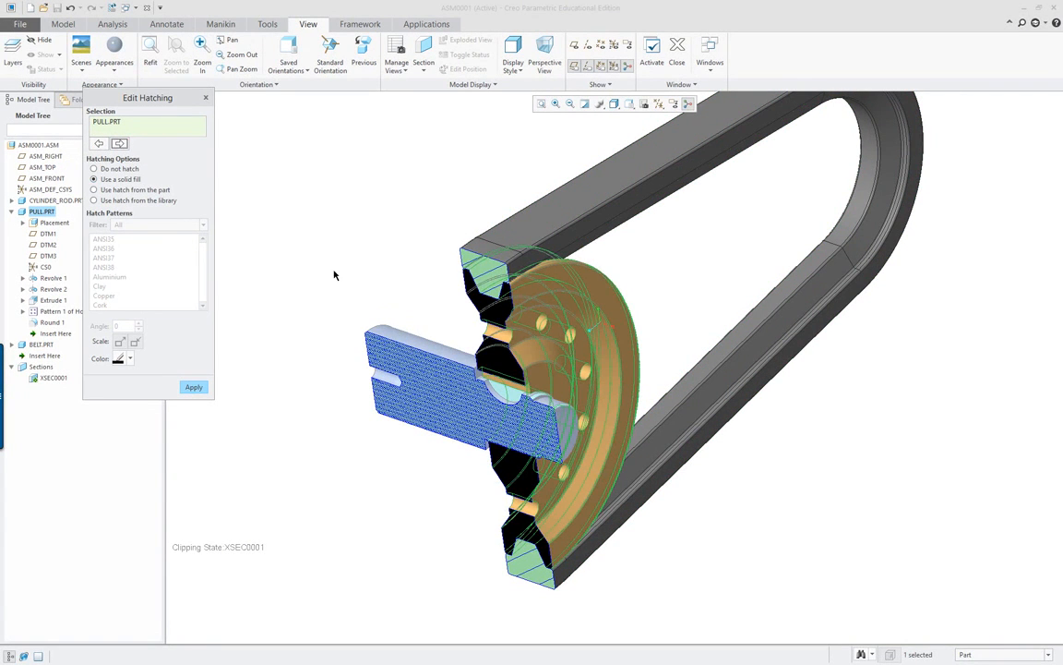
scroll(527, 310, down, 1)
scroll(527, 310, up, 2)
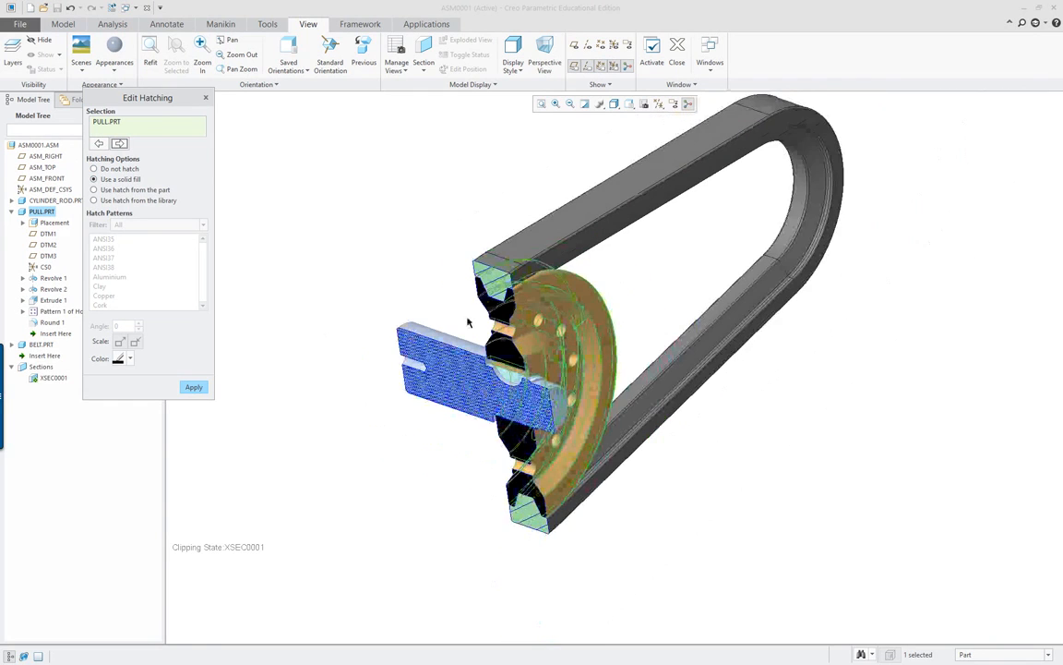
Switch back to the library hatch and try a denser Aluminium pattern on BELT.PRT.
click(93, 200)
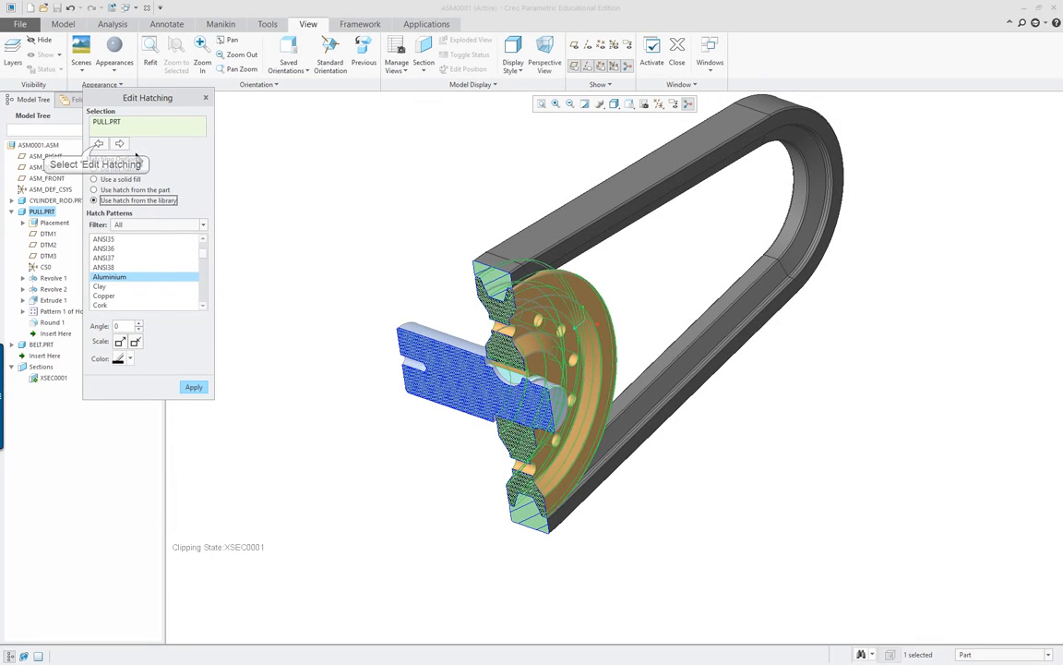
click(99, 144)
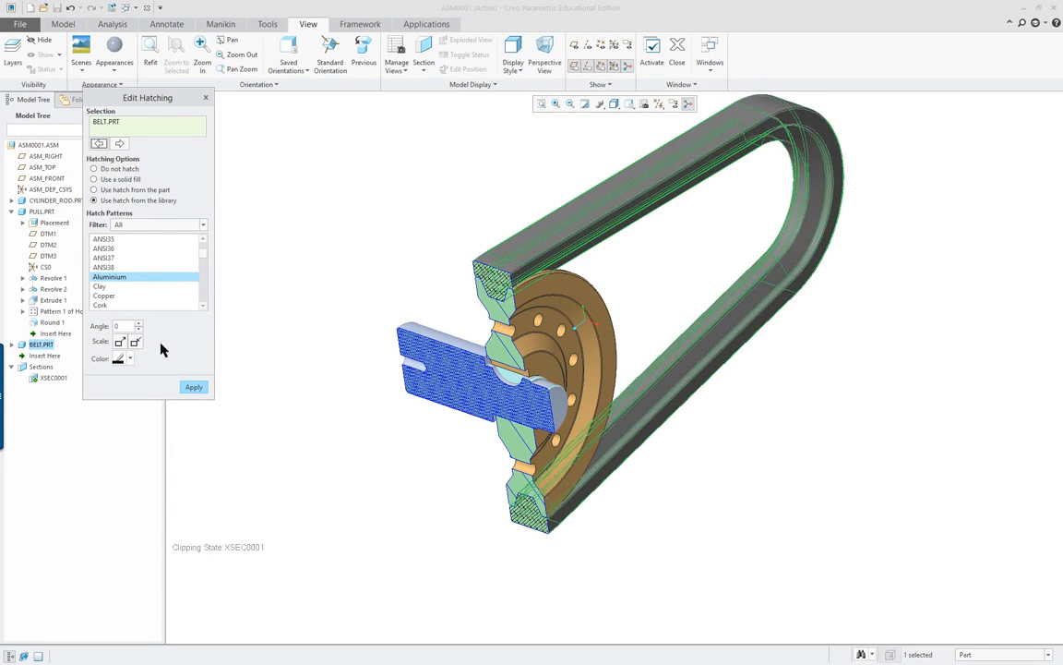
click(134, 342)
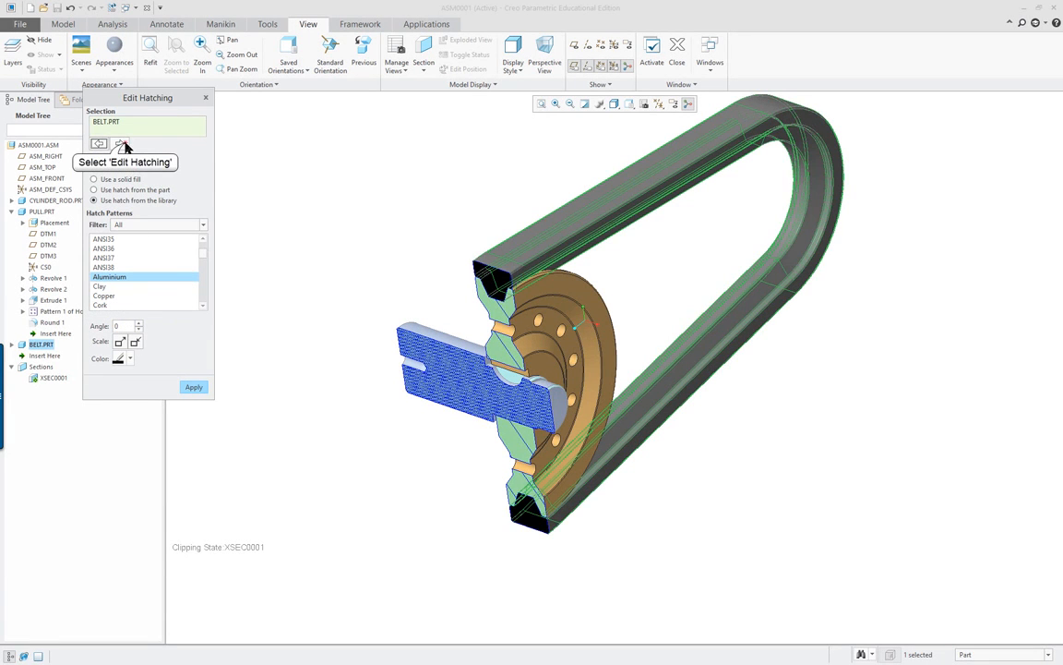
Apply an orange Aluminium hatch with a reduced scale to the cut faces of PULL.PRT, and close the hatching editor.
click(120, 144)
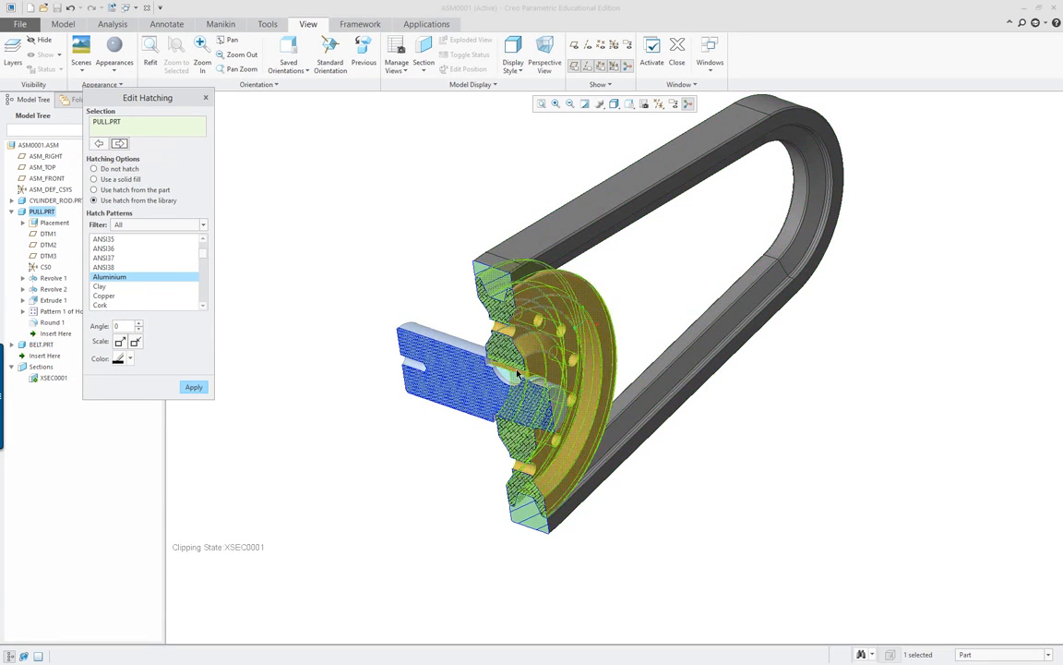
middle_drag(517, 373, 584, 314)
scroll(477, 294, down, 2)
scroll(477, 293, down, 1)
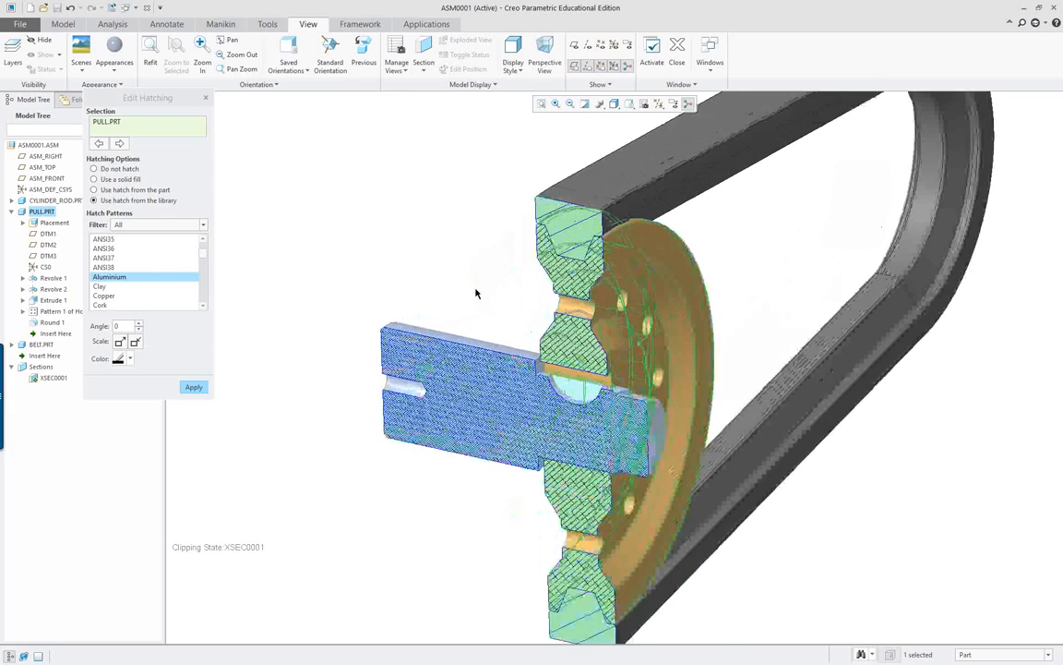
click(130, 360)
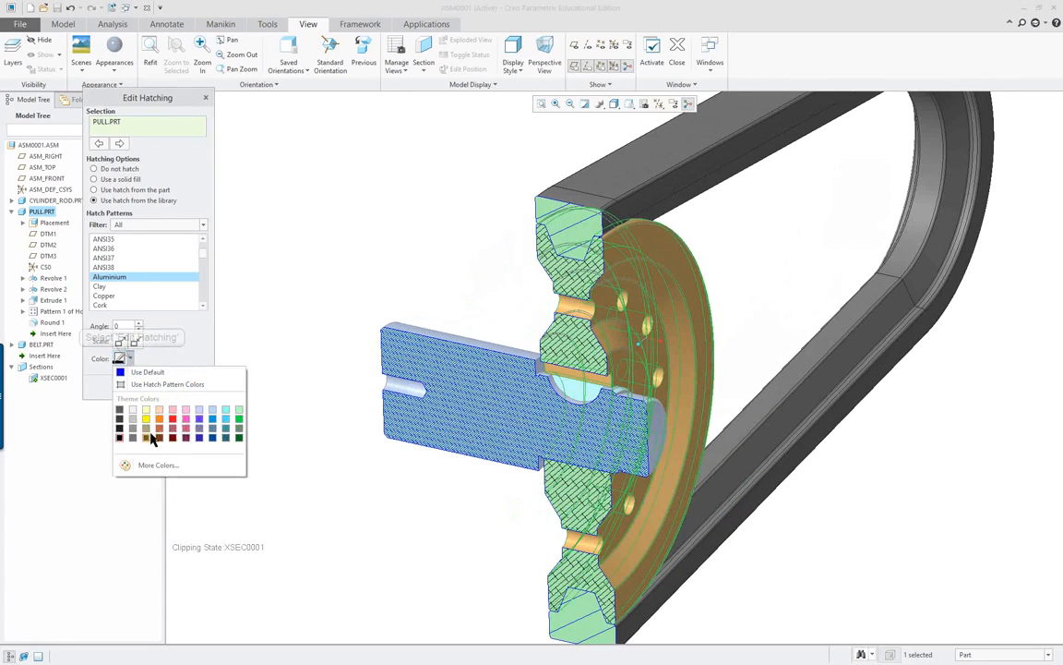
click(160, 423)
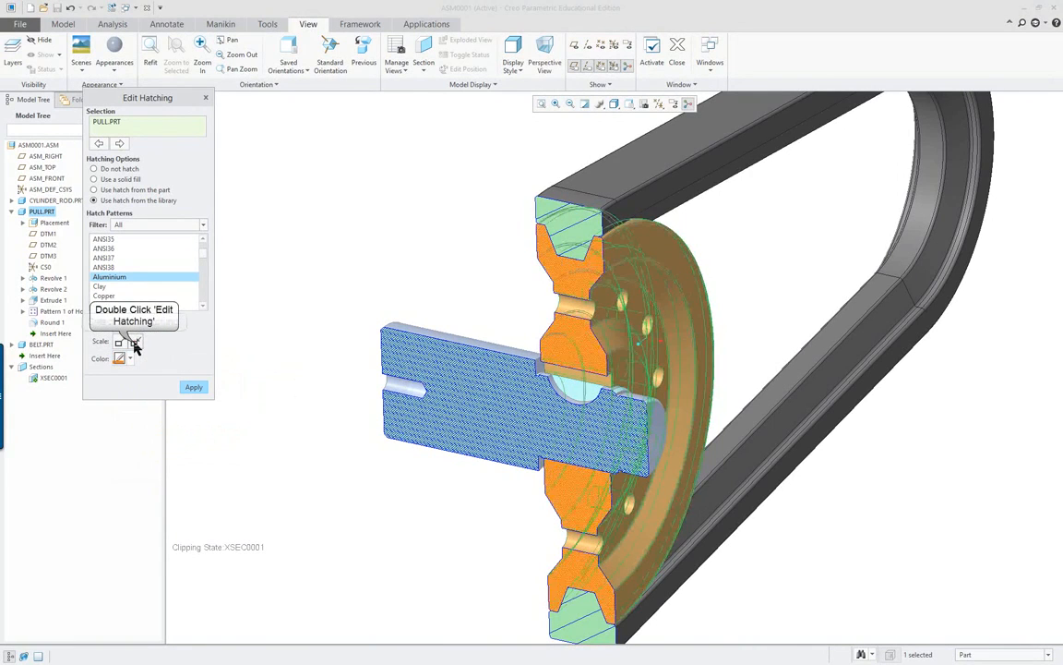
middle_drag(302, 373, 506, 440)
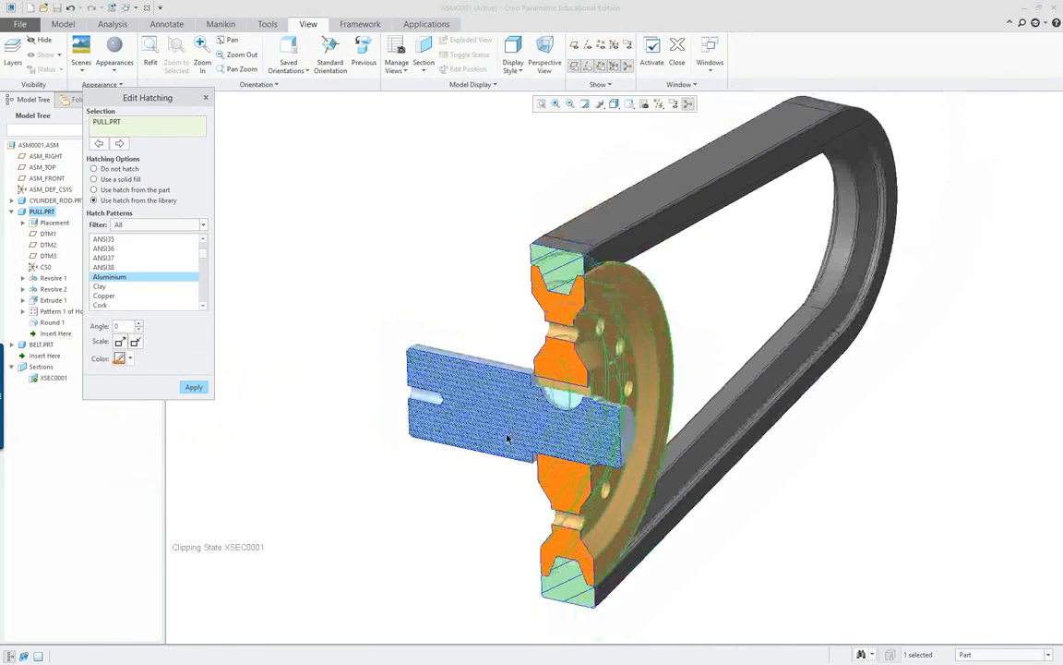
middle_drag(735, 551, 692, 543)
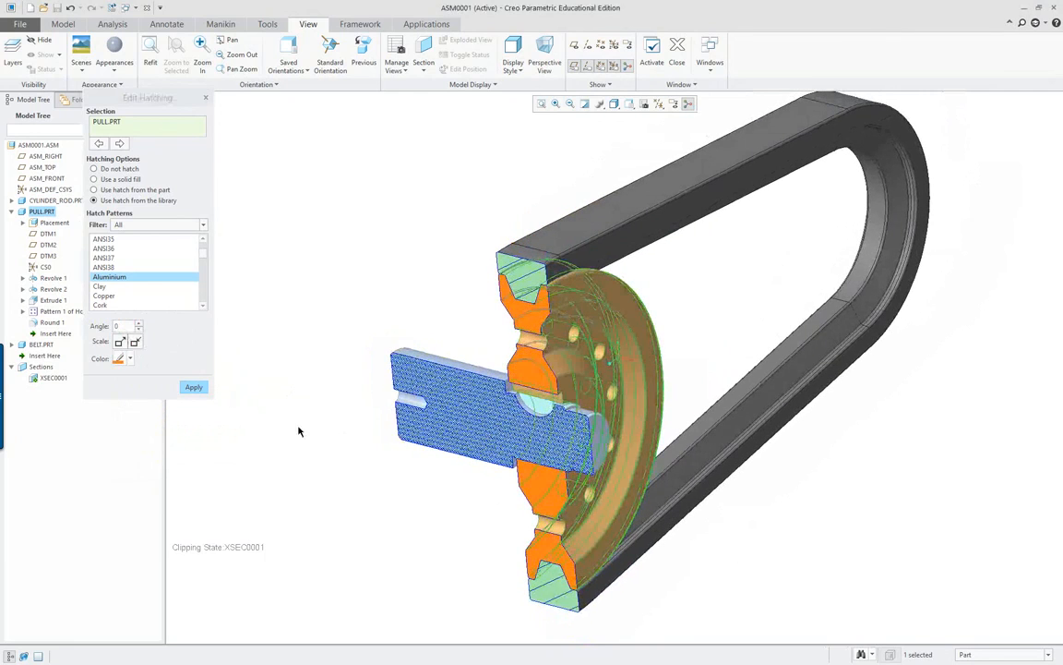
click(194, 387)
click(205, 97)
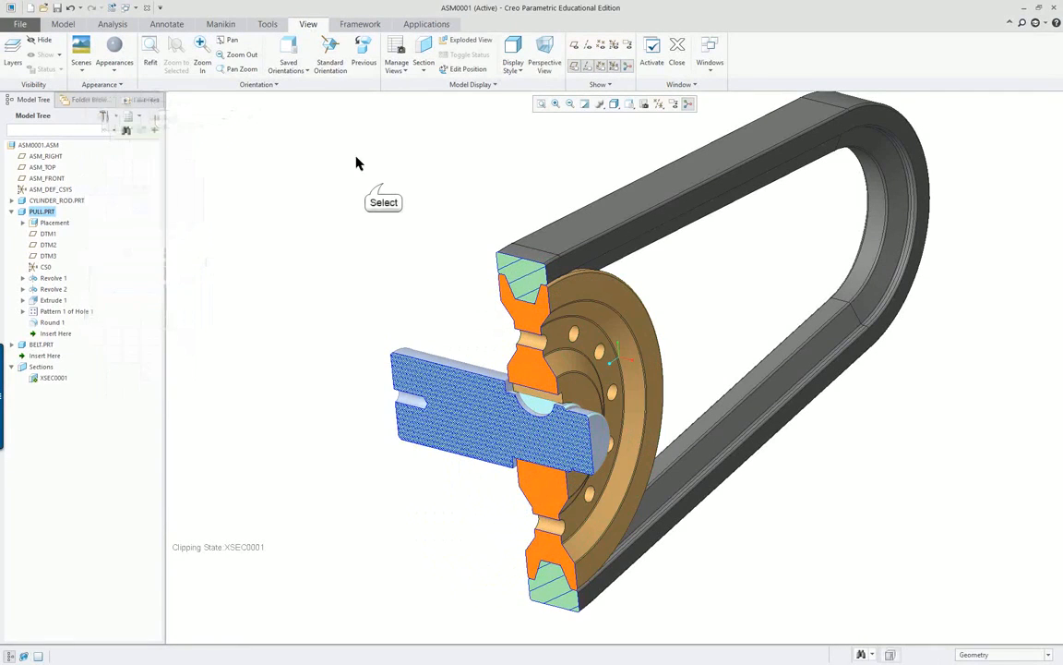
mouse_move(404, 249)
middle_down()
mouse_move(391, 253)
mouse_move(401, 240)
mouse_move(403, 251)
middle_up()
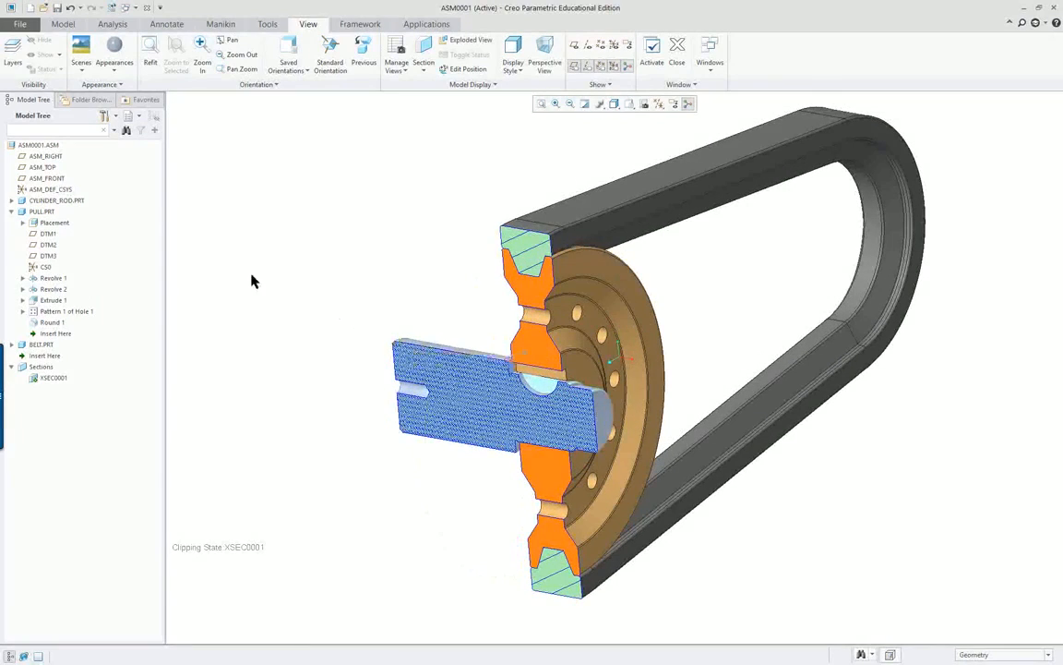
scroll(563, 406, up, 3)
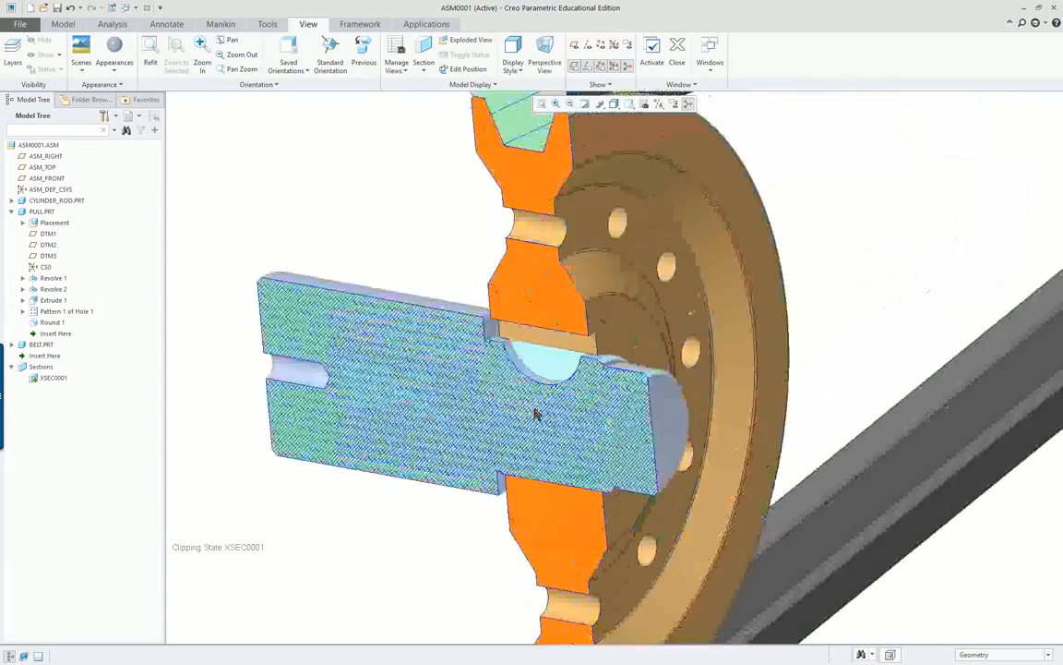
Inspect the hatched cross section of the shaft, pulley and belt up close around the keyway and as a whole.
scroll(538, 413, down, 3)
scroll(540, 406, up, 5)
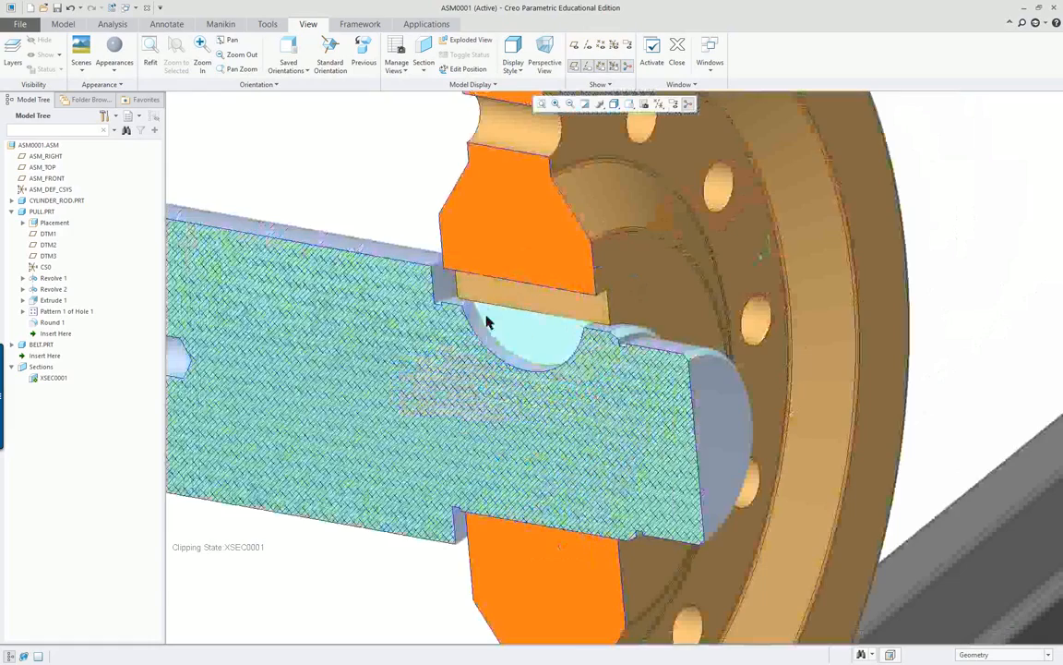
scroll(480, 293, down, 5)
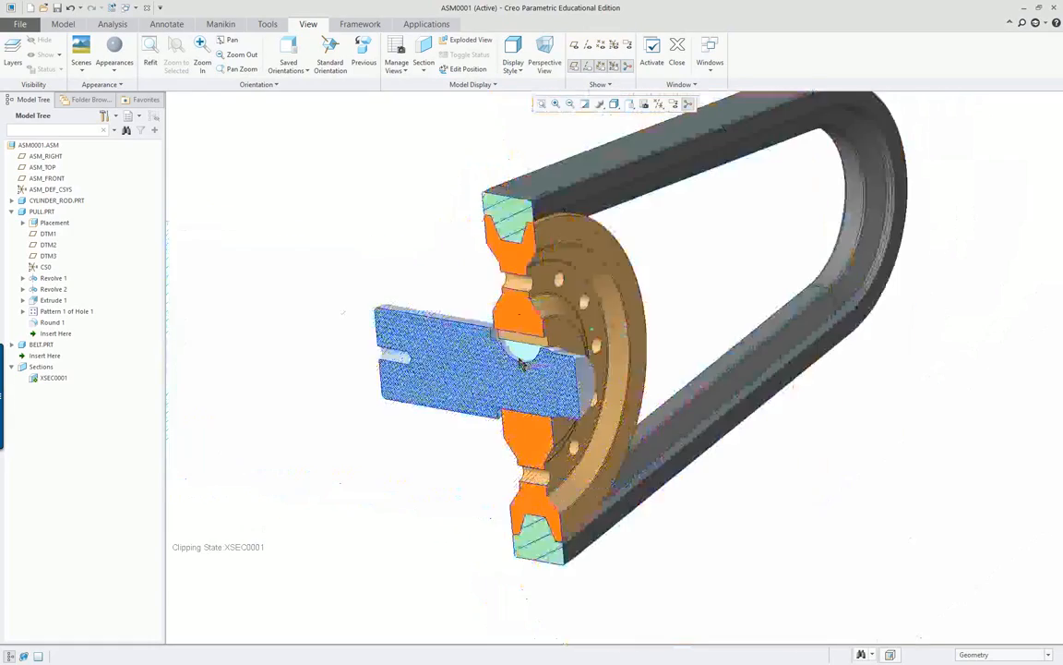
middle_drag(480, 294, 601, 323)
middle_drag(442, 367, 522, 360)
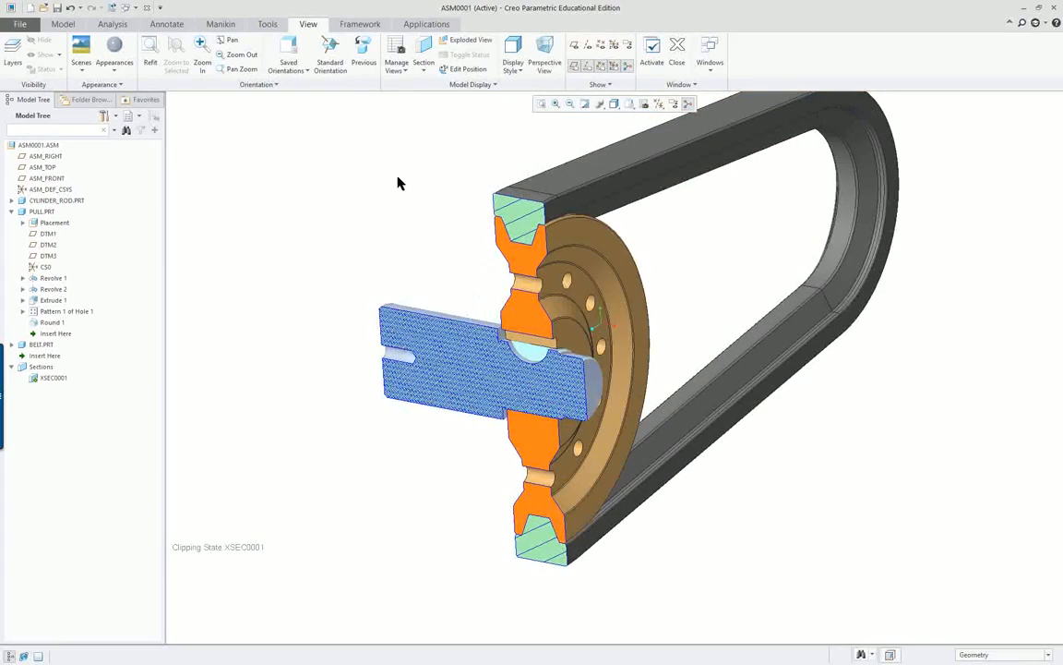
Review the objectives and the Pulley Assembly parts link in the Lesson 21 Word document, and return to ASM0001 in Creo Parametric.
key(alt+Tab)
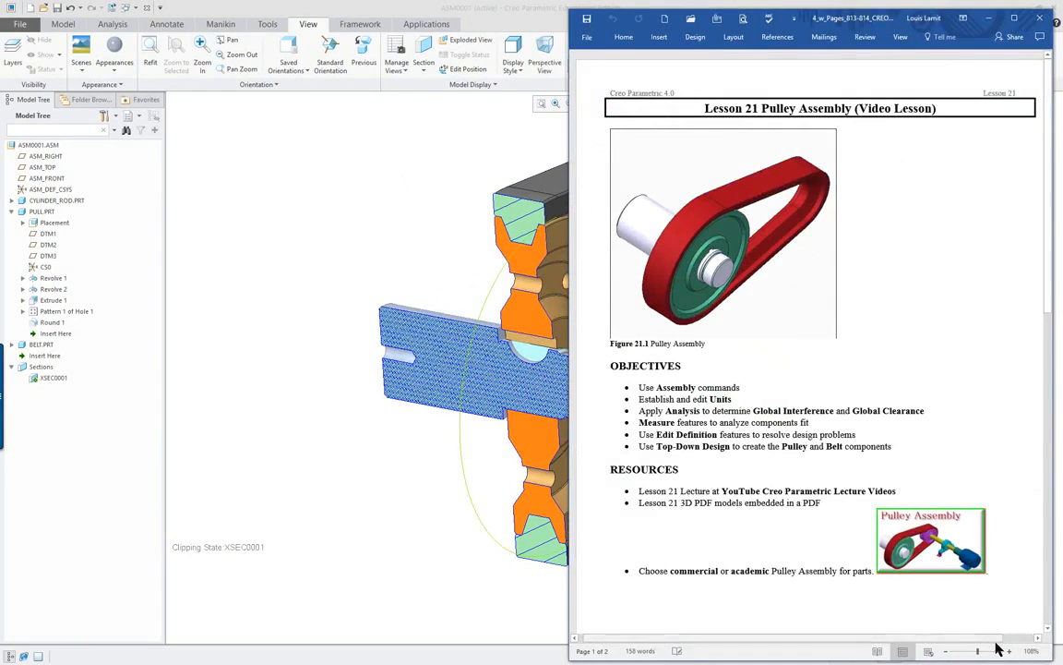
scroll(972, 544, down, 1)
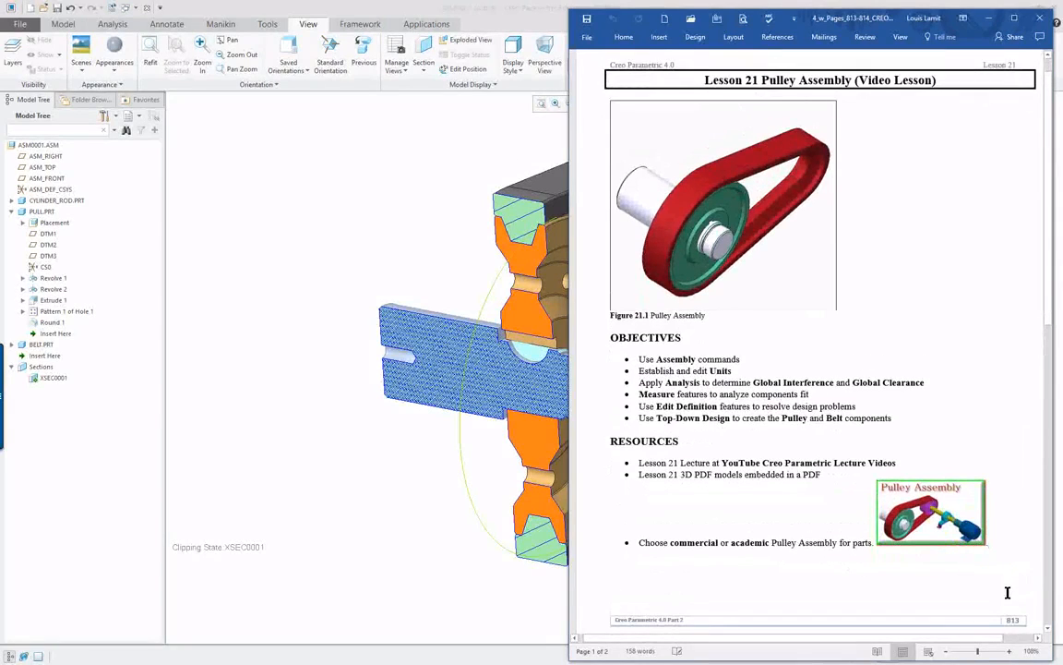
ctrl+scroll(1008, 593, up, 5)
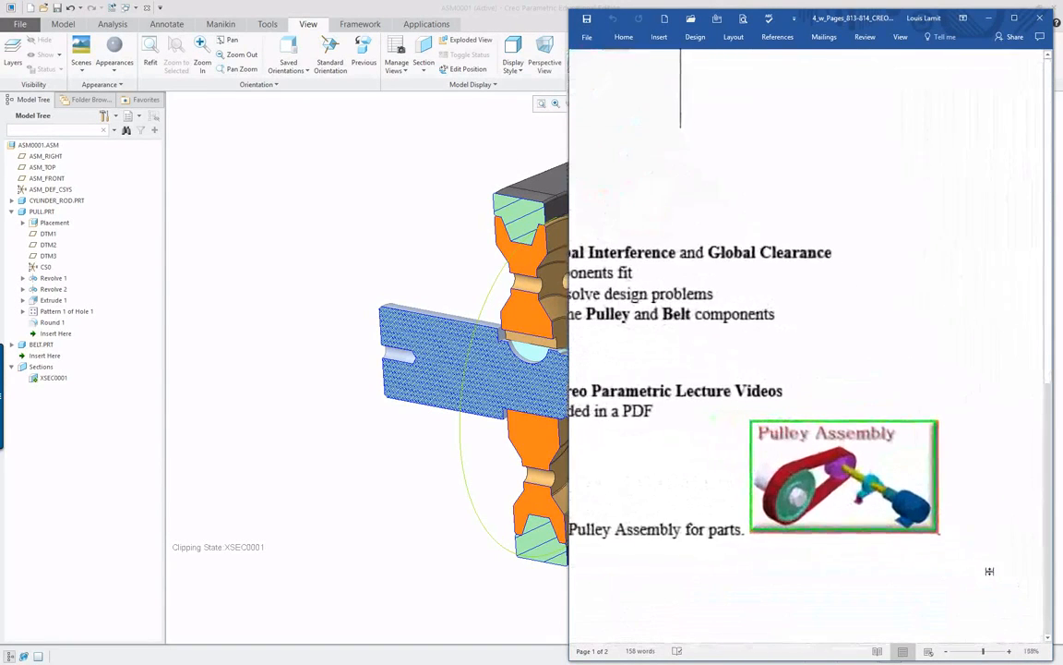
ctrl+scroll(989, 570, up, 6)
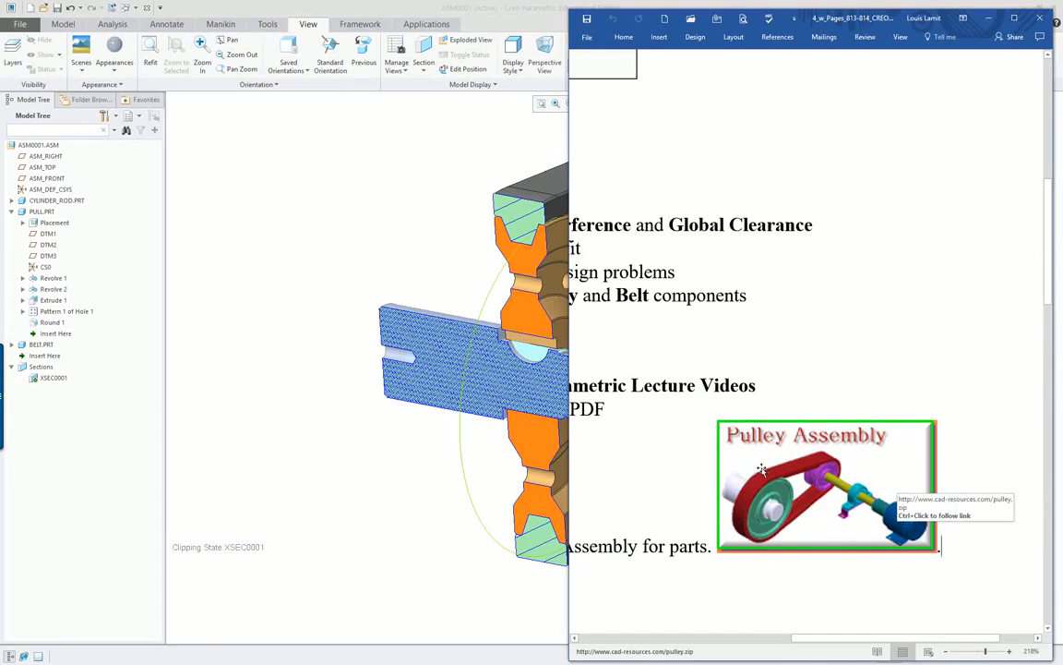
ctrl+scroll(762, 471, down, 8)
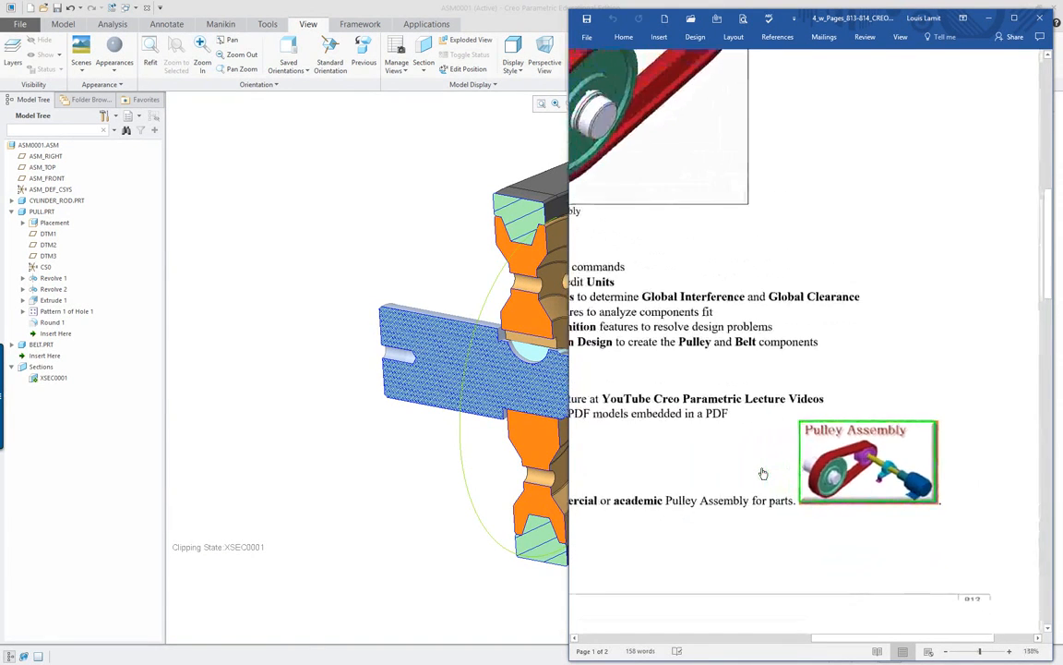
ctrl+scroll(763, 473, down, 5)
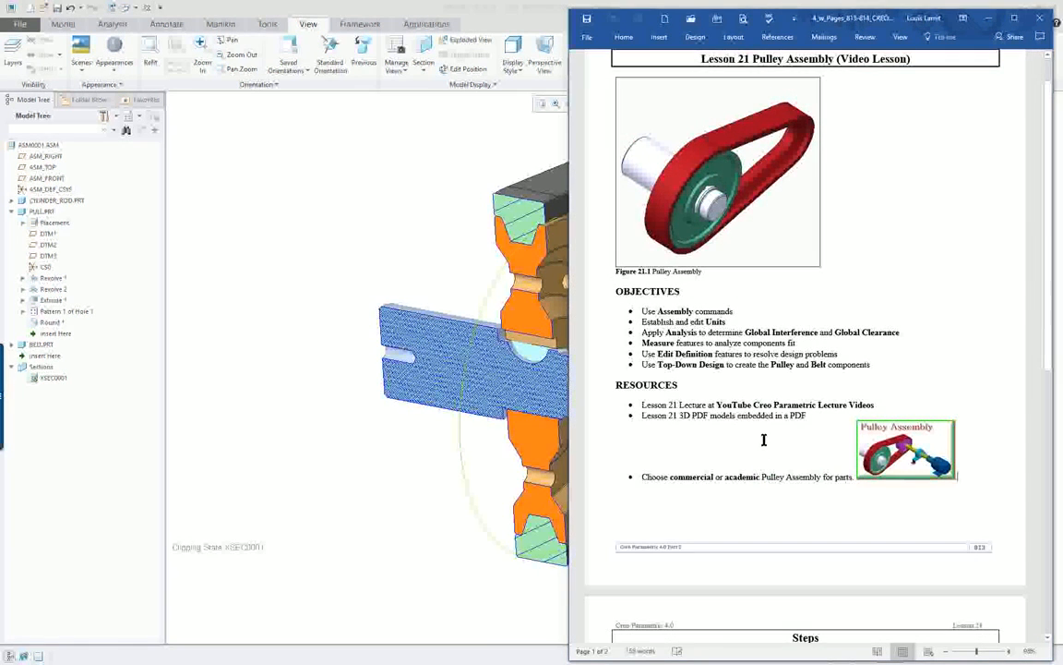
scroll(764, 440, up, 1)
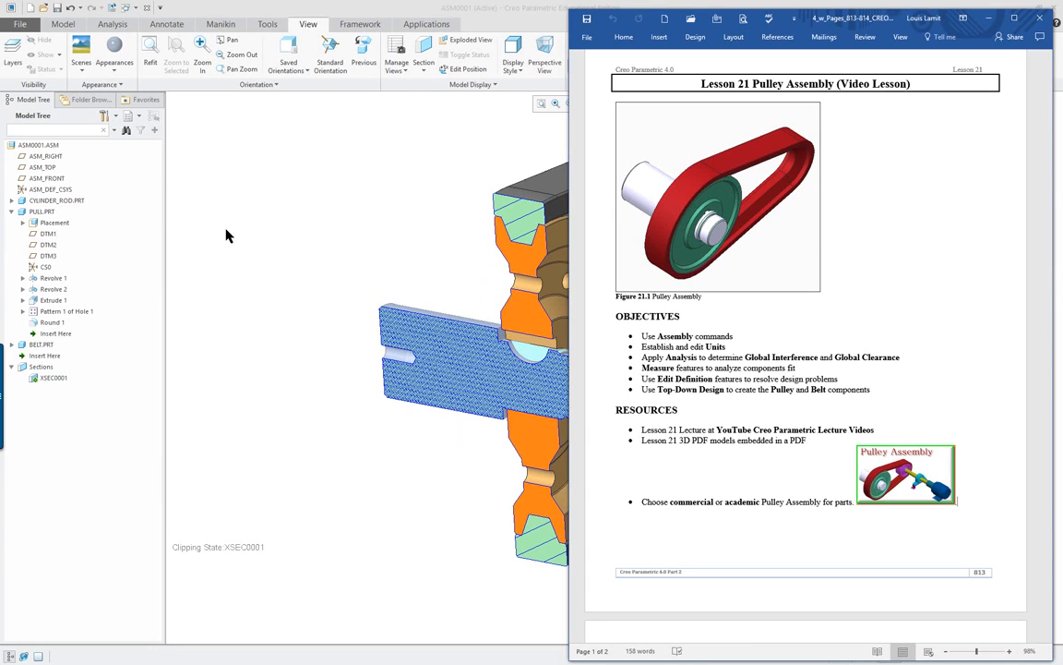
click(483, 11)
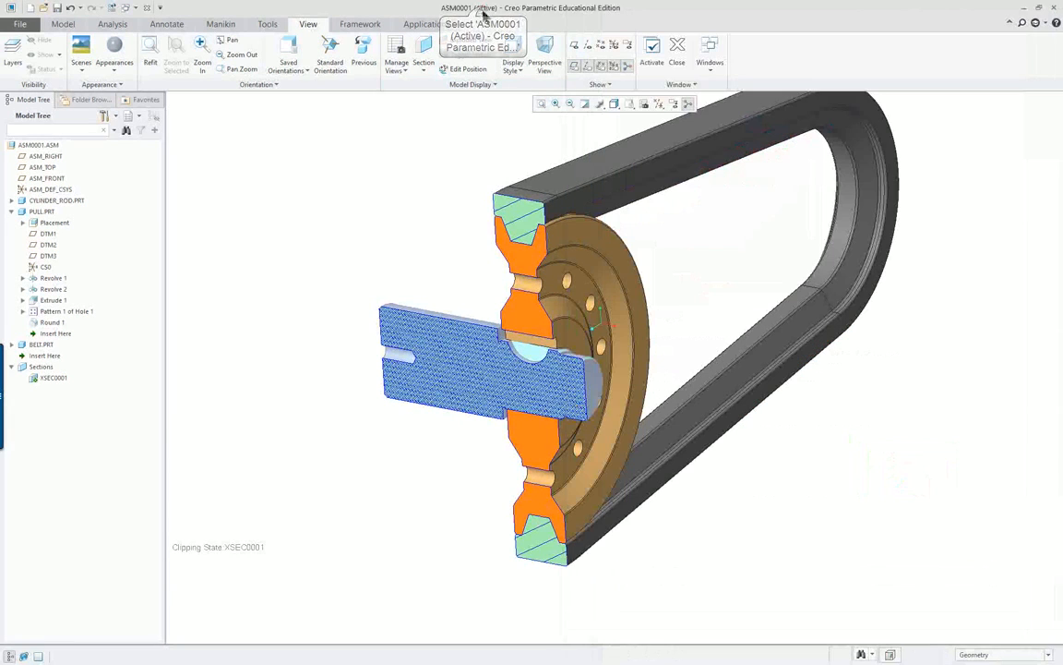